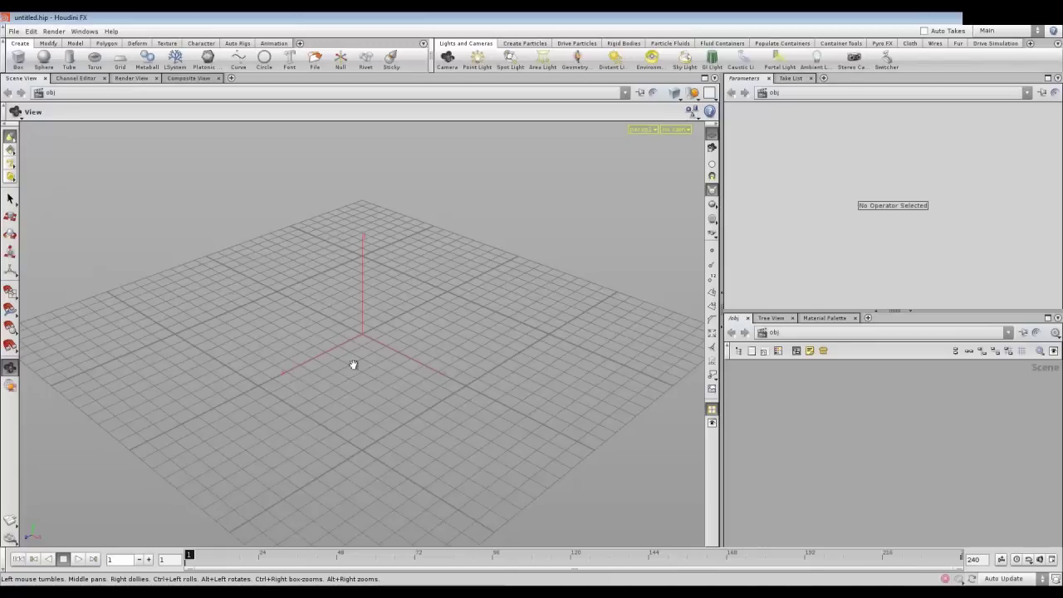
# - Create a tube object at the grid origin and orbit the view to see it
pyautogui.press('Return')
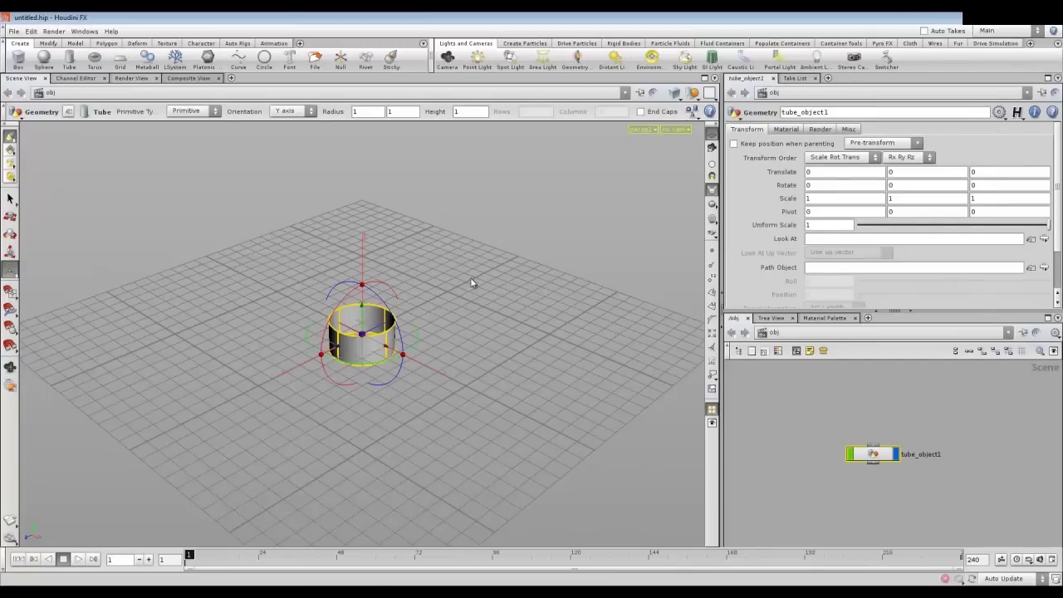
pyautogui.press('Escape')
pyautogui.moveTo(490, 294); pyautogui.dragTo(510, 276)
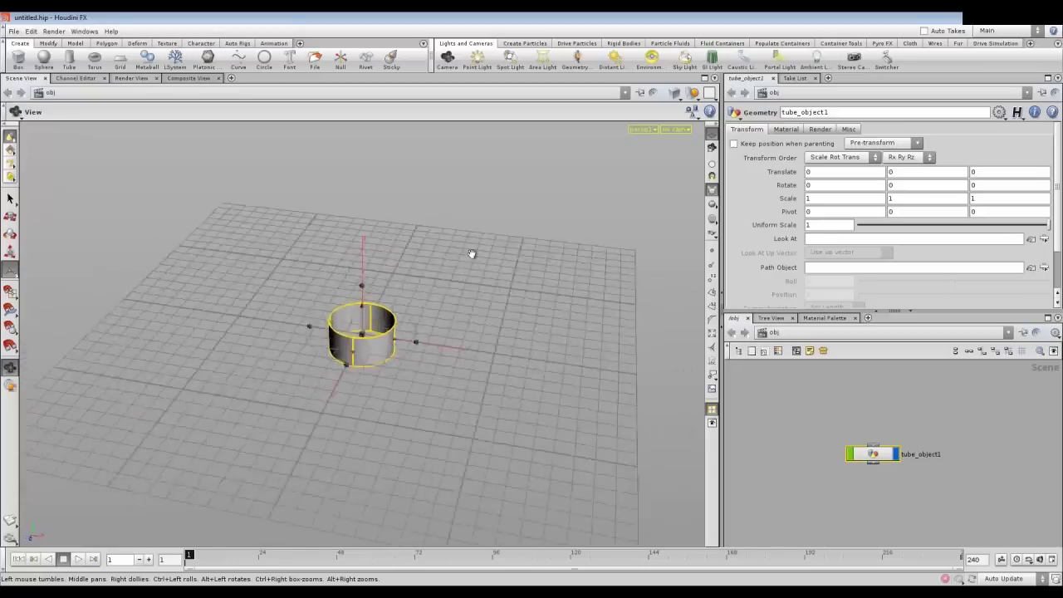
pyautogui.scroll(-5, 510, 276)
pyautogui.moveTo(429, 250); pyautogui.dragTo(423, 292, button='middle')
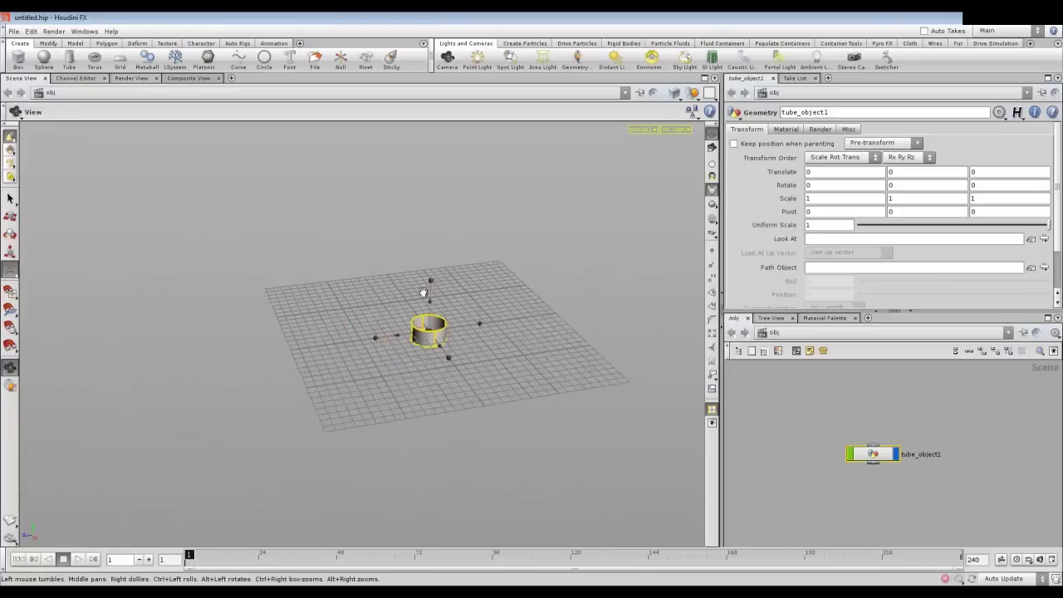
# - Inspect the tube from several angles, then blast away its geometry
pyautogui.moveTo(353, 202)
pyautogui.mouseDown()
pyautogui.moveTo(404, 161)
pyautogui.moveTo(410, 240)
pyautogui.moveTo(441, 330)
pyautogui.moveTo(445, 241)
pyautogui.moveTo(554, 261)
pyautogui.mouseUp()
pyautogui.moveTo(400, 276)
pyautogui.mouseDown()
pyautogui.moveTo(485, 233)
pyautogui.moveTo(465, 318)
pyautogui.mouseUp()
pyautogui.moveTo(418, 240); pyautogui.dragTo(511, 323)
pyautogui.moveTo(365, 214)
pyautogui.mouseDown()
pyautogui.moveTo(481, 257)
pyautogui.moveTo(436, 249)
pyautogui.moveTo(411, 262)
pyautogui.moveTo(527, 275)
pyautogui.moveTo(451, 263)
pyautogui.moveTo(377, 436)
pyautogui.mouseUp()
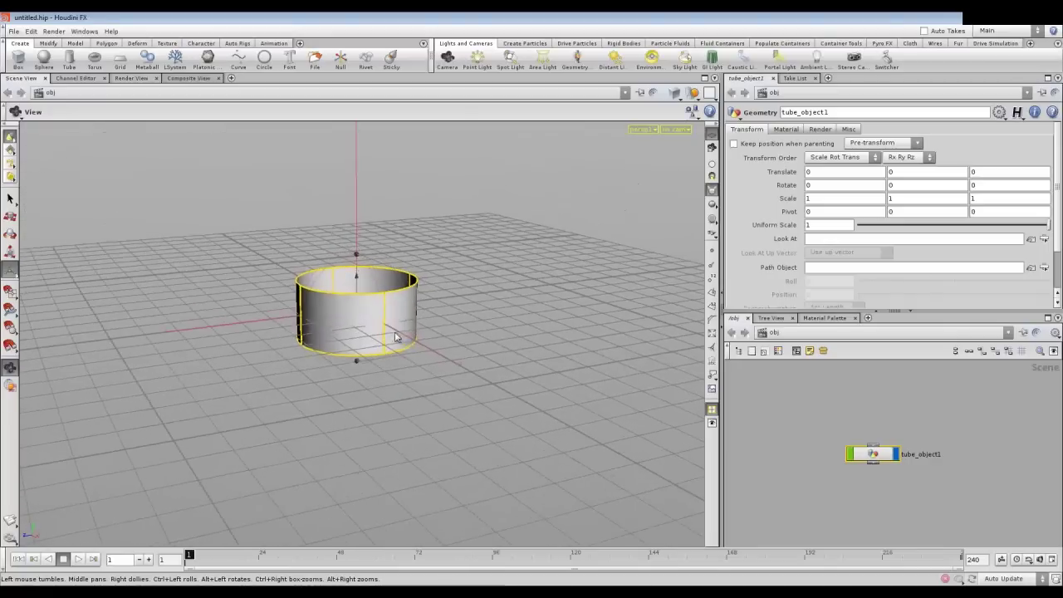
pyautogui.press('Delete')
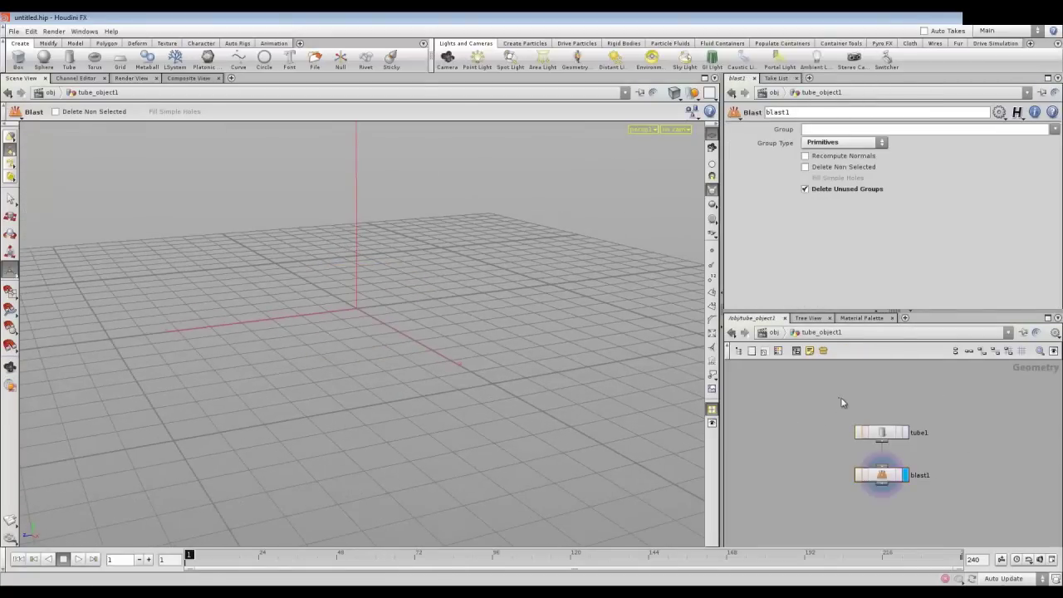
# - Delete both the tube1 and blast1 nodes from tube_object1's network
pyautogui.moveTo(838, 403); pyautogui.dragTo(896, 508)
pyautogui.press('Delete')
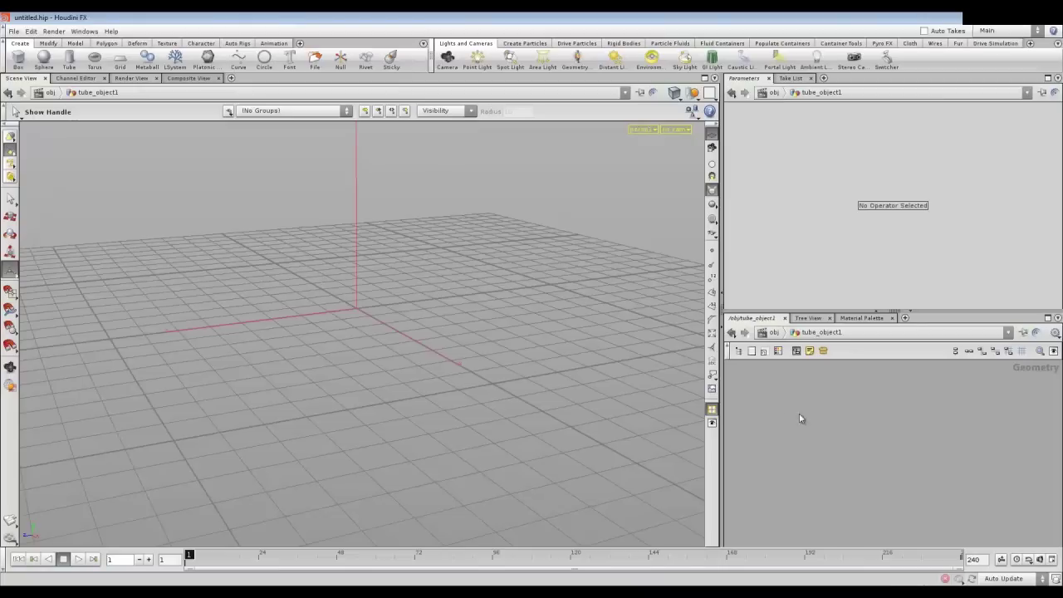
# - Go up to the /obj level and delete tube_object1
pyautogui.click(822, 333)
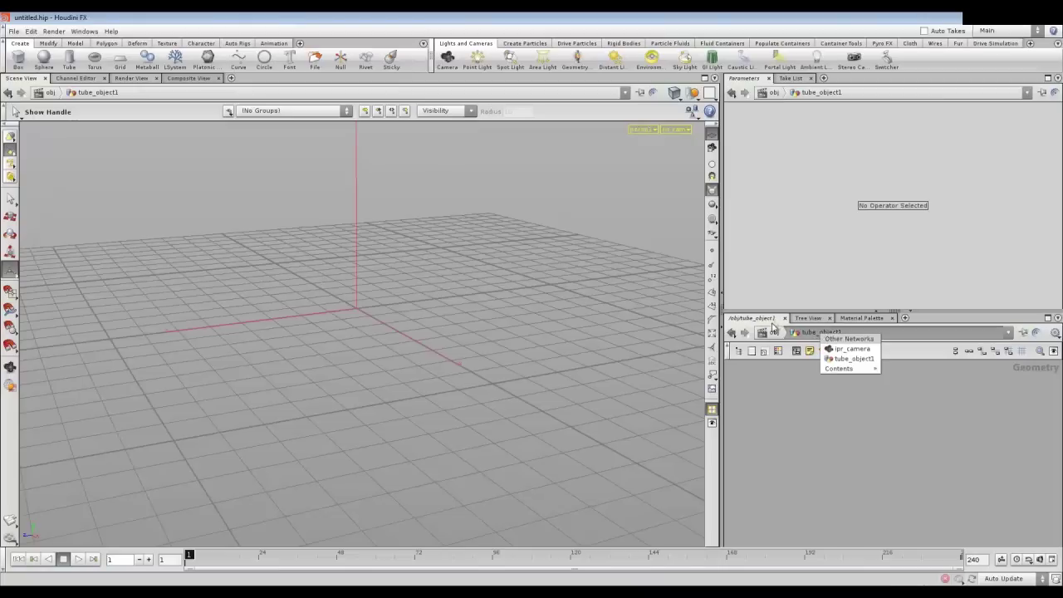
pyautogui.click(774, 332)
pyautogui.click(766, 336)
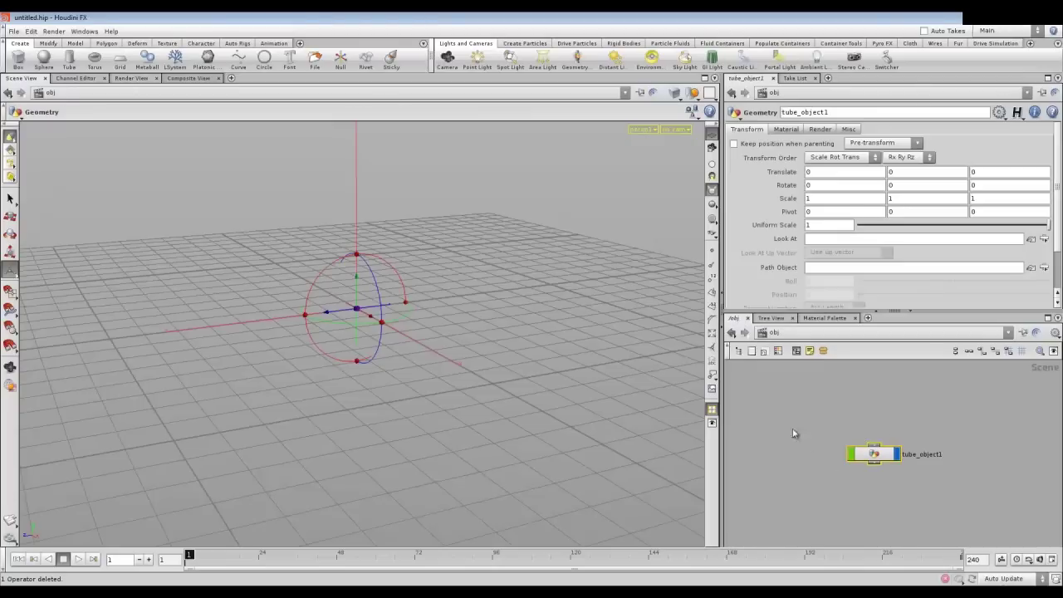
pyautogui.press('Delete')
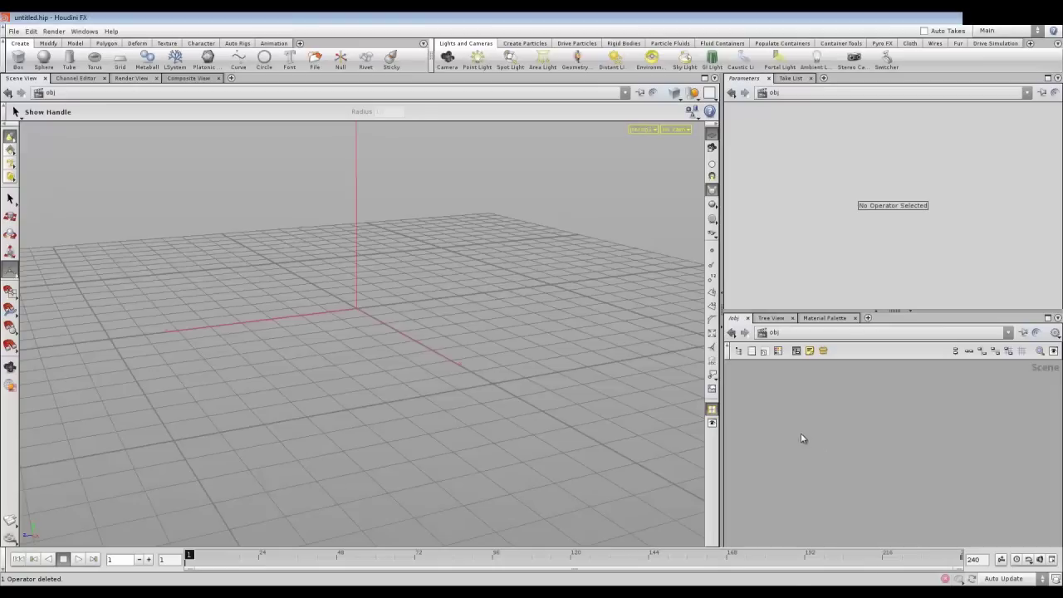
# - Search for a Geometry node to place at the object level
pyautogui.press('Tab')
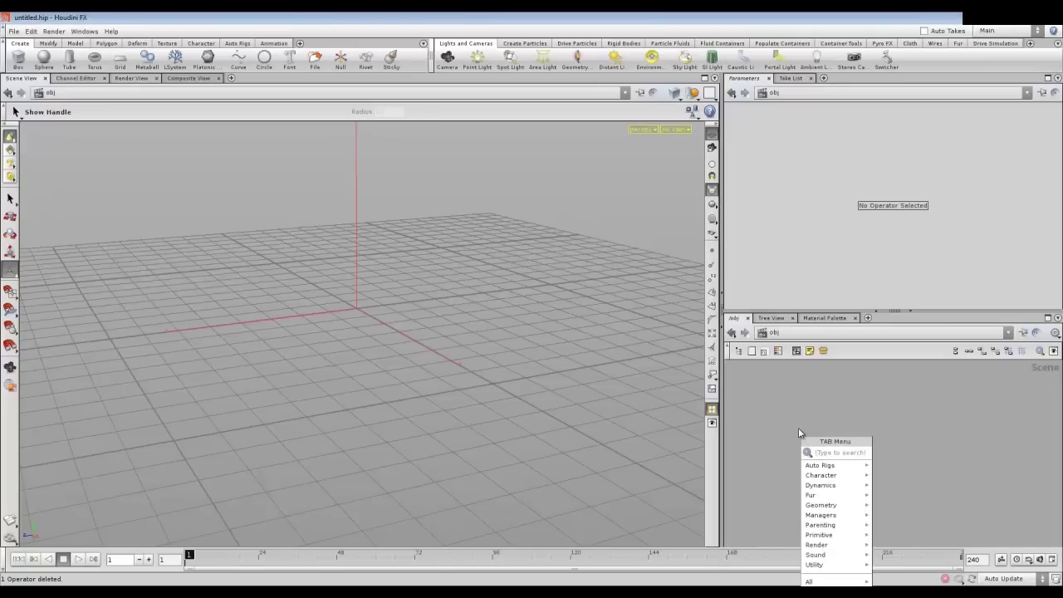
pyautogui.write('Geometry')
pyautogui.press('Return')
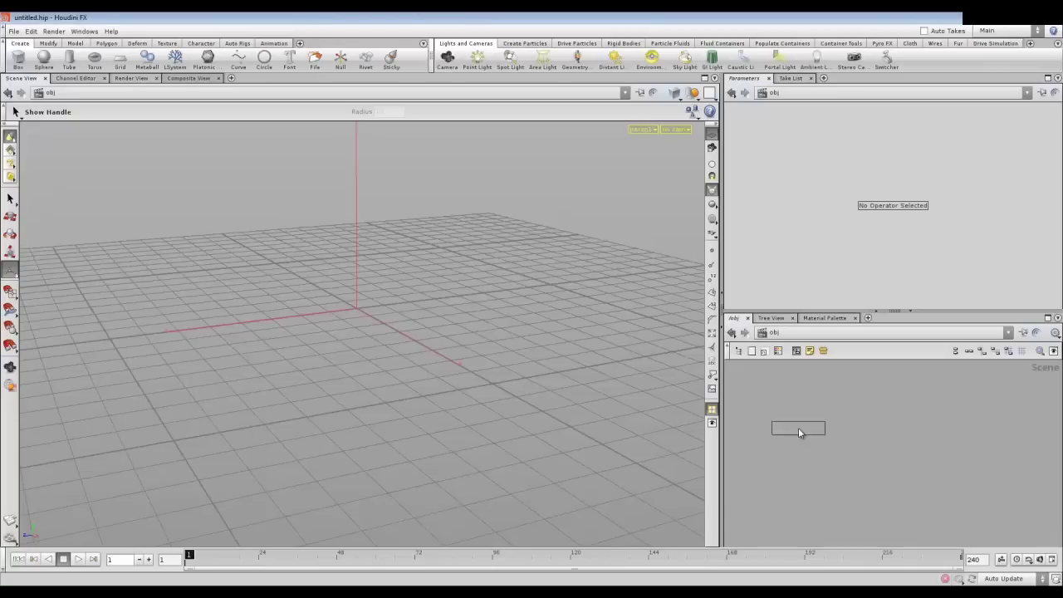
# - Place geo1, delete its default file1 node, and end inside geo1's empty network
pyautogui.click(798, 428)
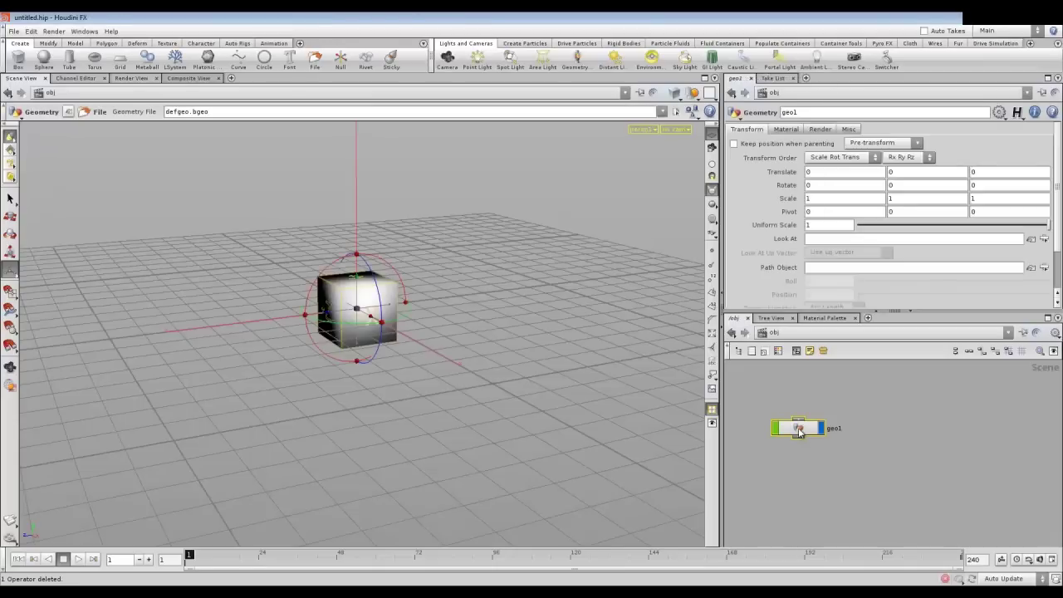
pyautogui.moveTo(799, 431); pyautogui.dragTo(793, 429)
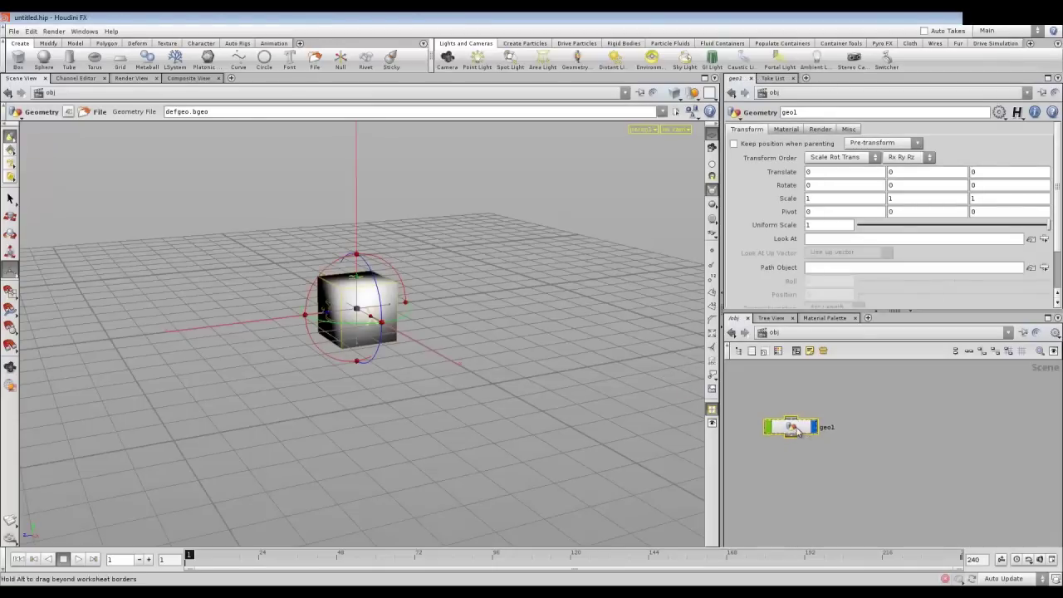
pyautogui.doubleClick(793, 429)
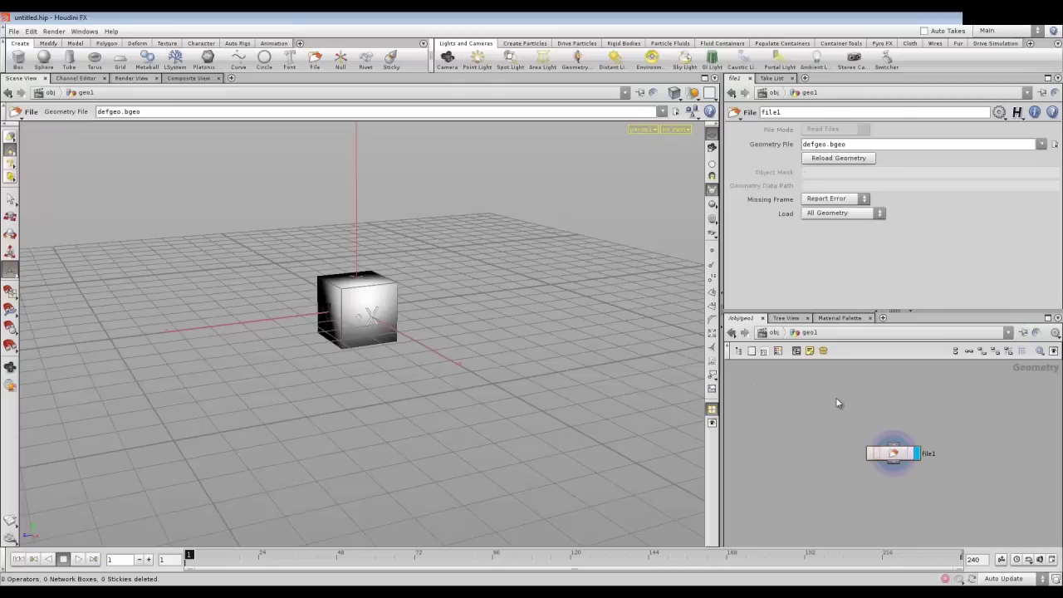
pyautogui.press('Delete')
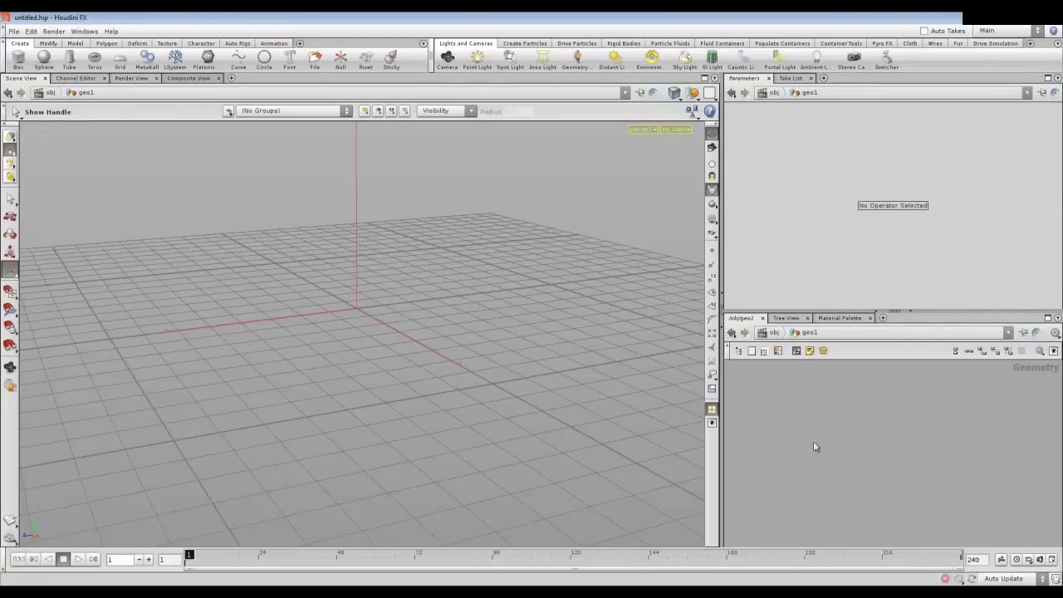
pyautogui.click(772, 332)
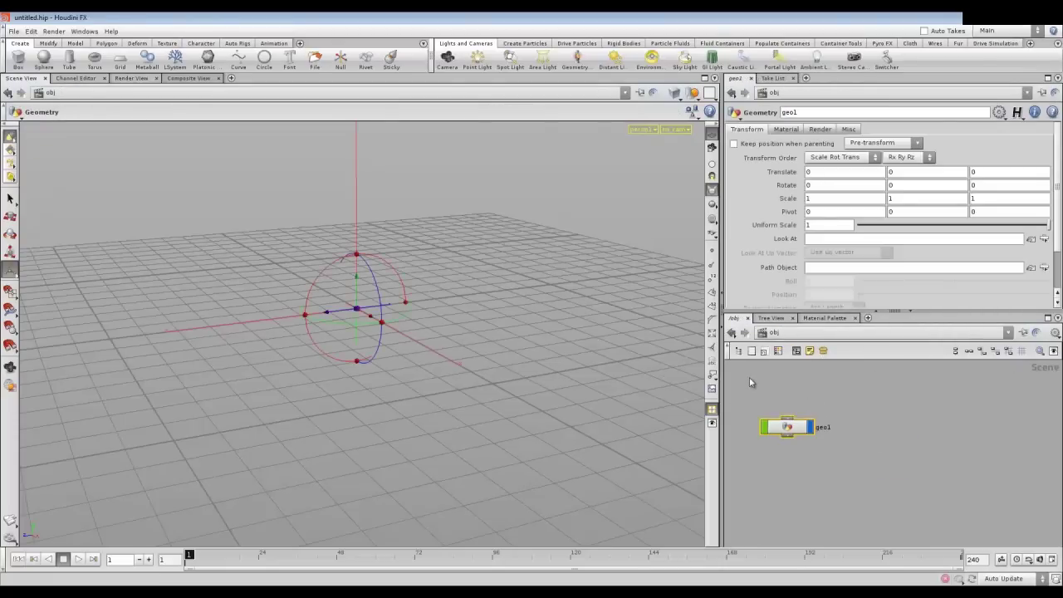
pyautogui.click(738, 351)
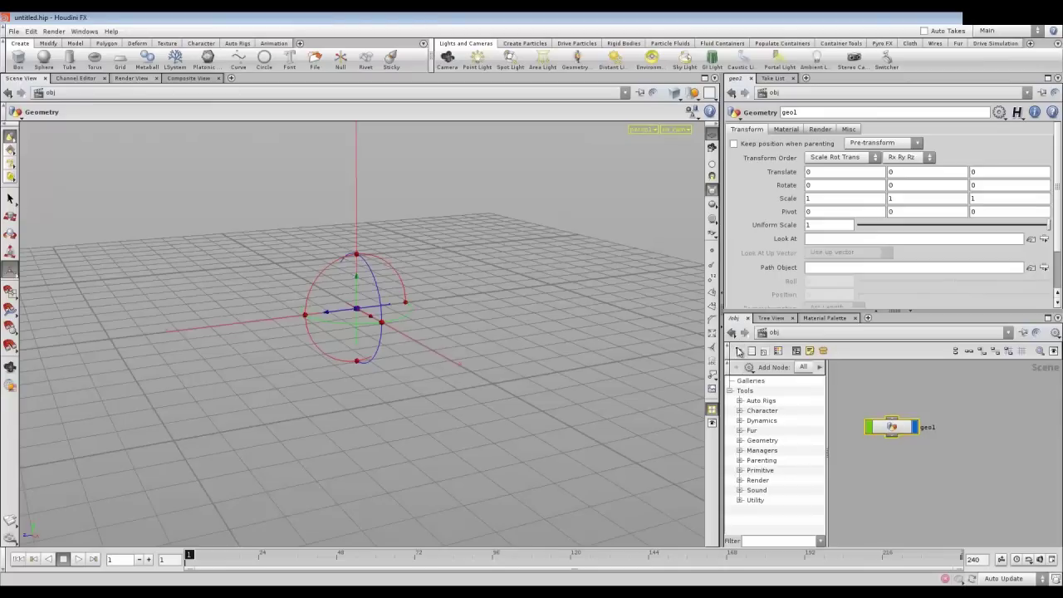
pyautogui.click(738, 351)
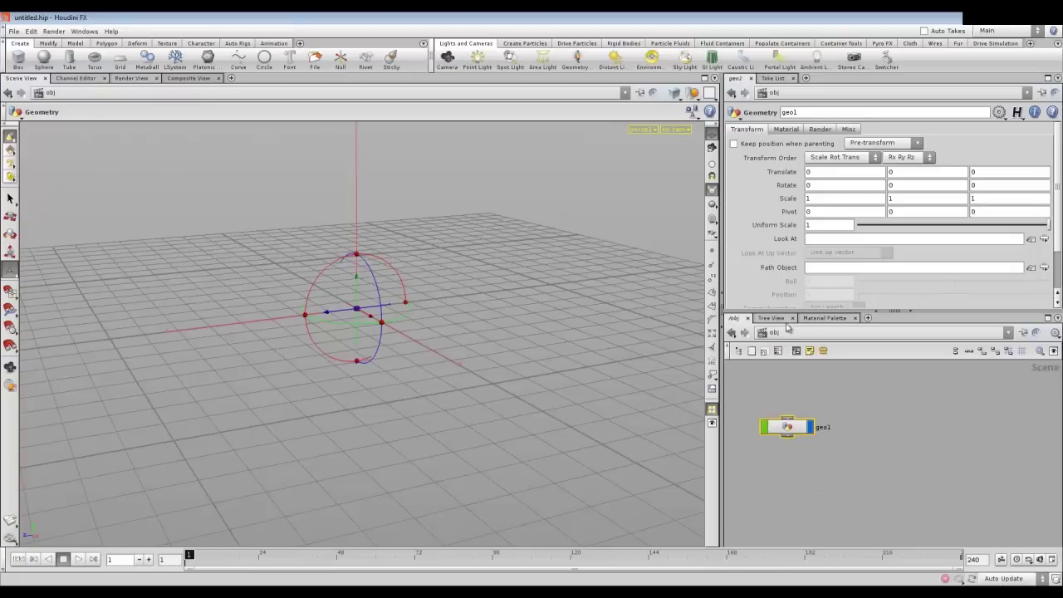
pyautogui.doubleClick(790, 428)
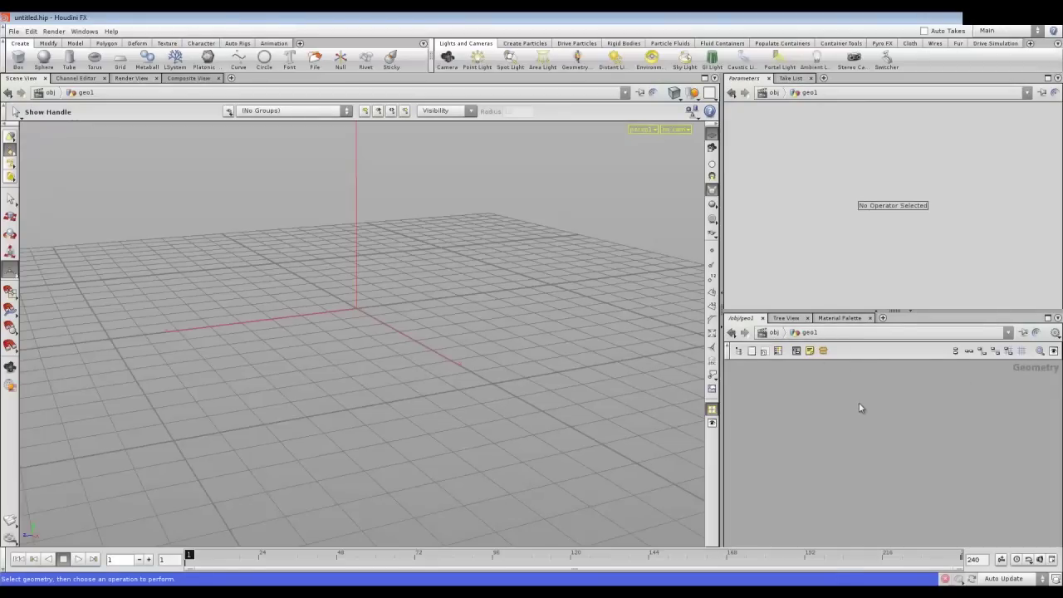
# - Add a tube1 node inside geo1 and set its Orientation to Z axis
pyautogui.press('Tab')
pyautogui.write('Tube')
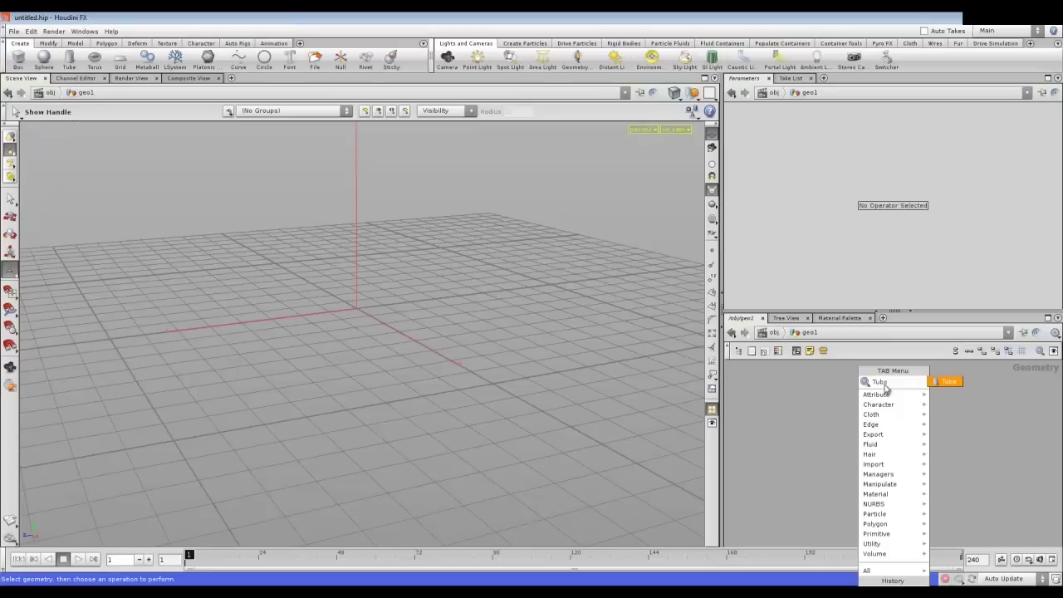
pyautogui.click(944, 384)
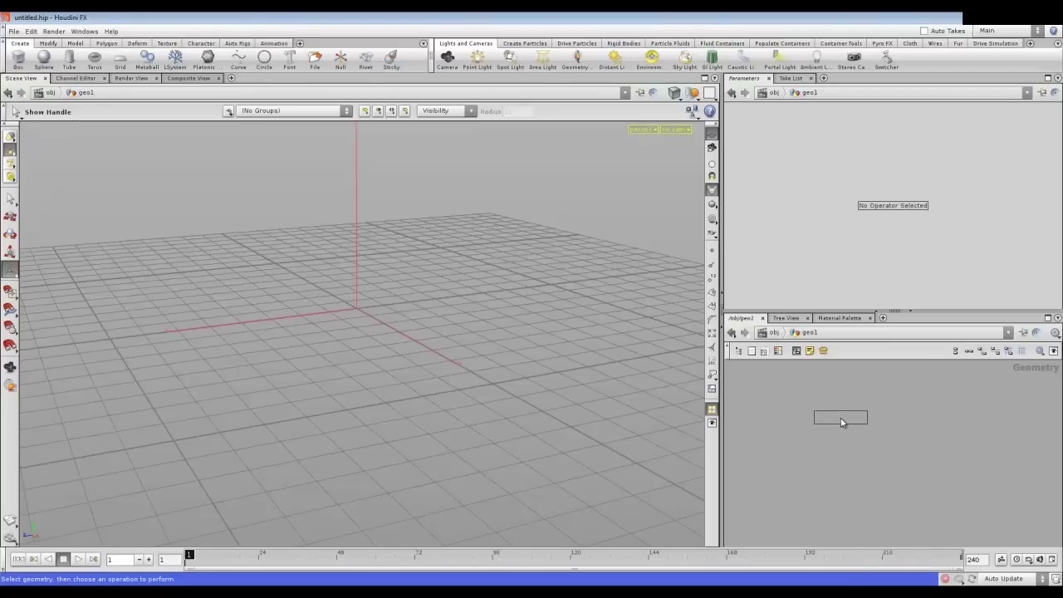
pyautogui.click(842, 421)
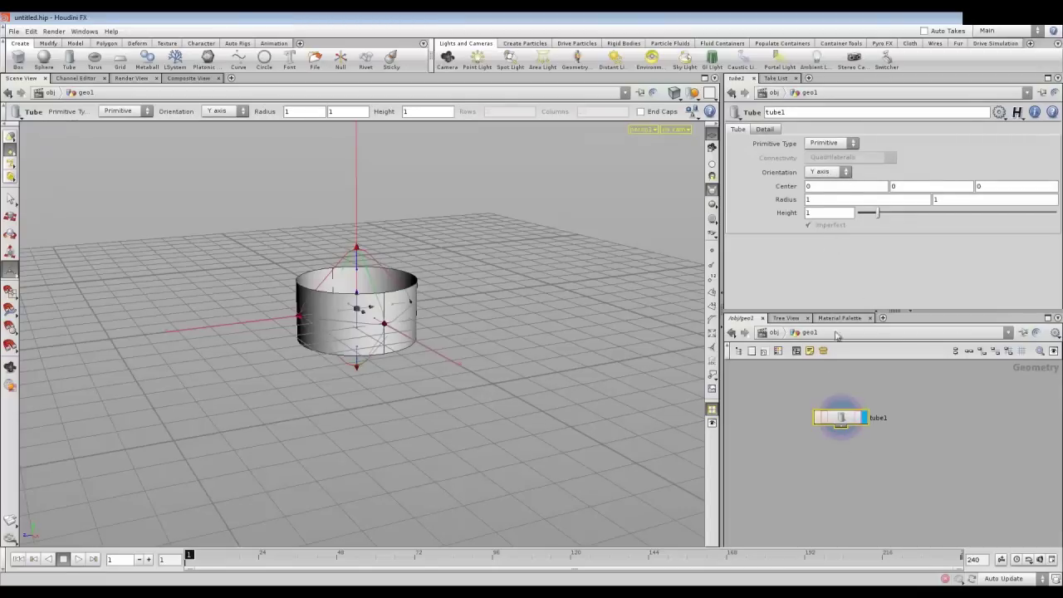
pyautogui.click(847, 173)
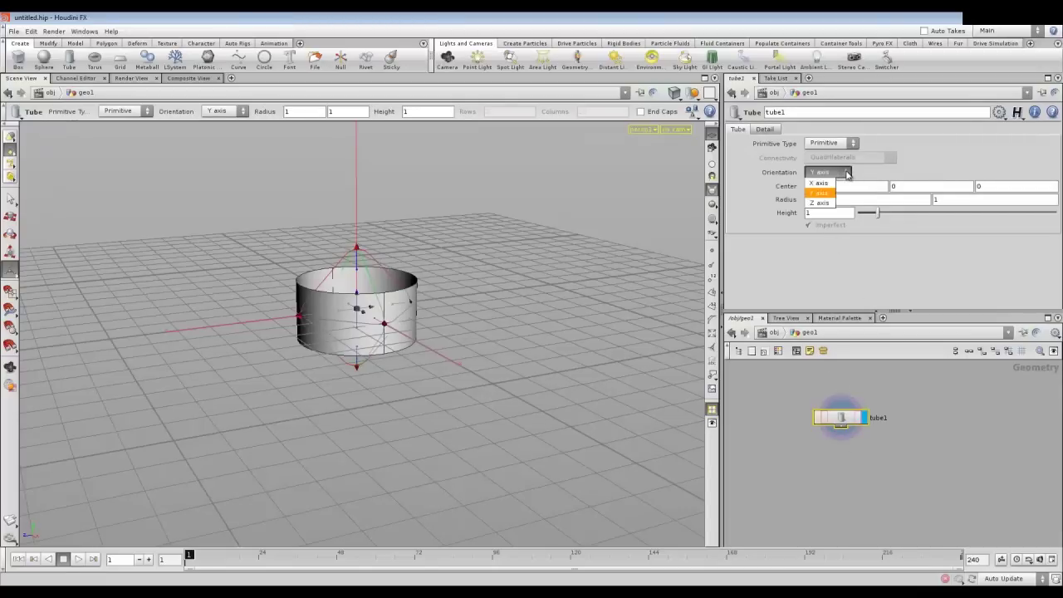
pyautogui.click(822, 202)
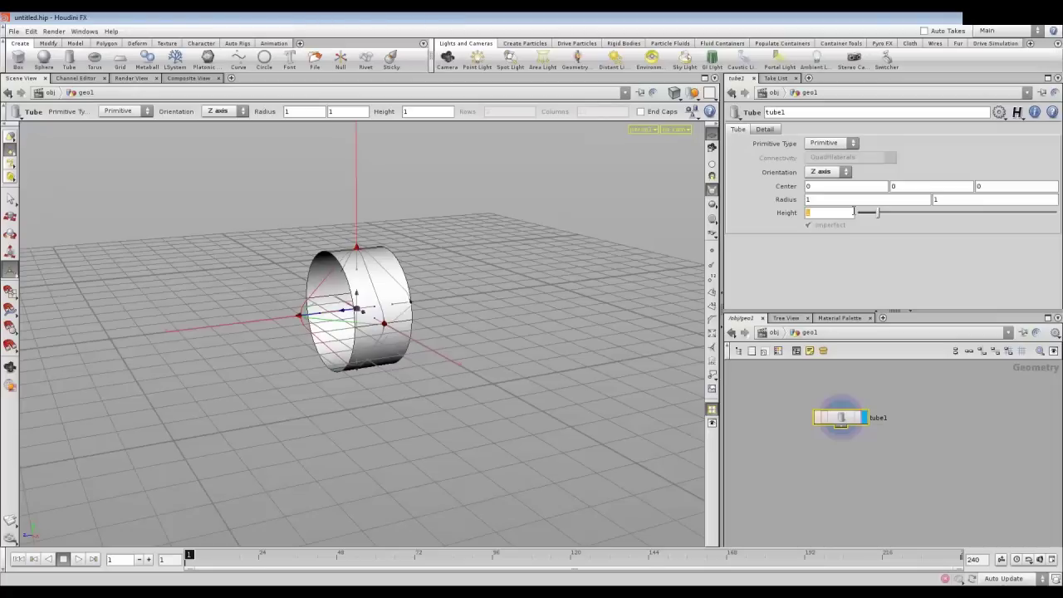
# - Set tube1's Height to 12 and its Radius to 0.3
pyautogui.write('12')
pyautogui.press('Return')
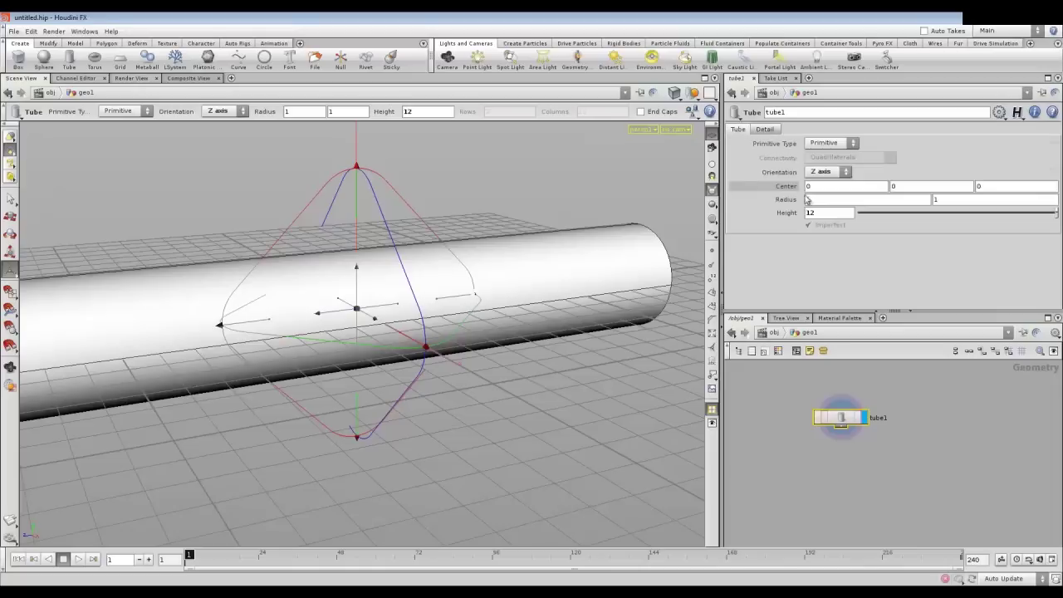
pyautogui.middleClick(785, 199)
pyautogui.moveTo(786, 198)
pyautogui.mouseDown(button='middle')
pyautogui.moveTo(733, 198)
pyautogui.moveTo(743, 200)
pyautogui.mouseUp(button='middle')
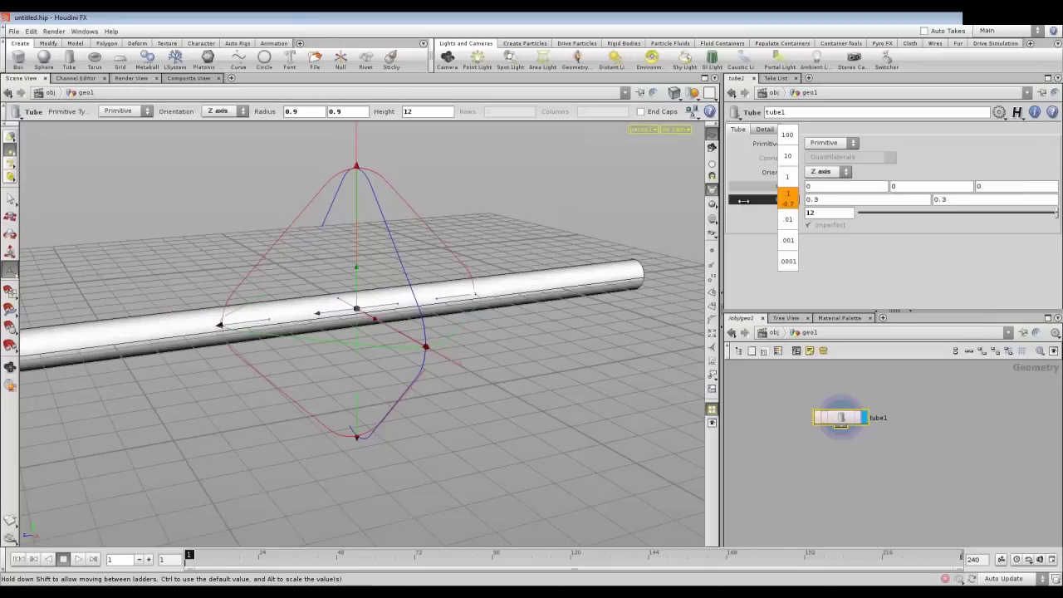
# - Orbit the viewport to inspect the long, thin sideways tube
pyautogui.press('Escape')
pyautogui.moveTo(354, 344)
pyautogui.mouseDown()
pyautogui.moveTo(408, 336)
pyautogui.moveTo(288, 291)
pyautogui.moveTo(399, 287)
pyautogui.mouseUp()
pyautogui.press('Return')
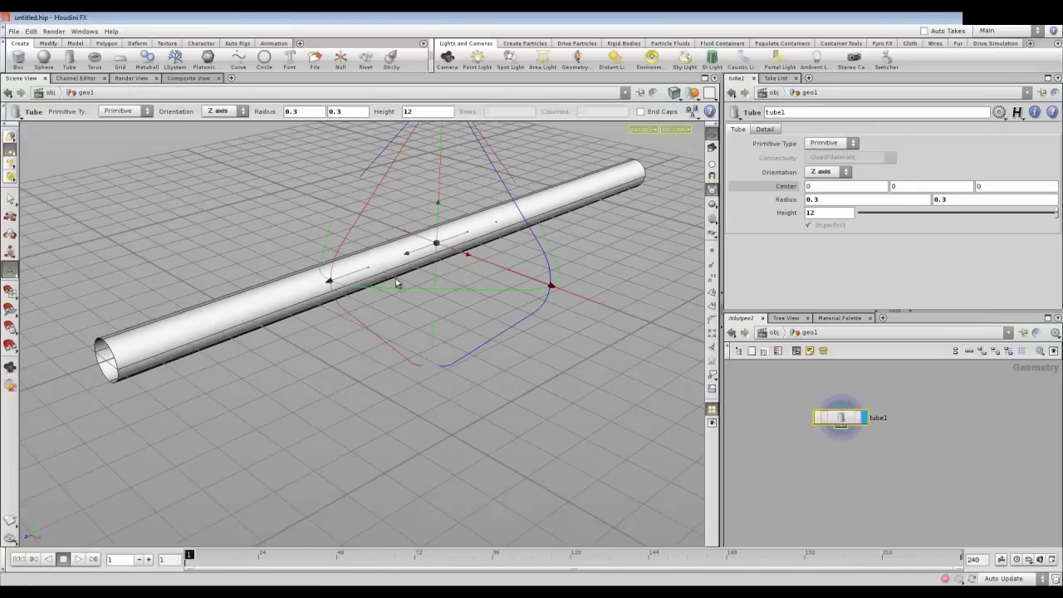
pyautogui.press('Escape')
pyautogui.moveTo(317, 365)
pyautogui.mouseDown()
pyautogui.moveTo(365, 317)
pyautogui.moveTo(394, 335)
pyautogui.moveTo(355, 353)
pyautogui.mouseUp()
pyautogui.scroll(-5, 366, 317)
pyautogui.moveTo(466, 299); pyautogui.dragTo(439, 349)
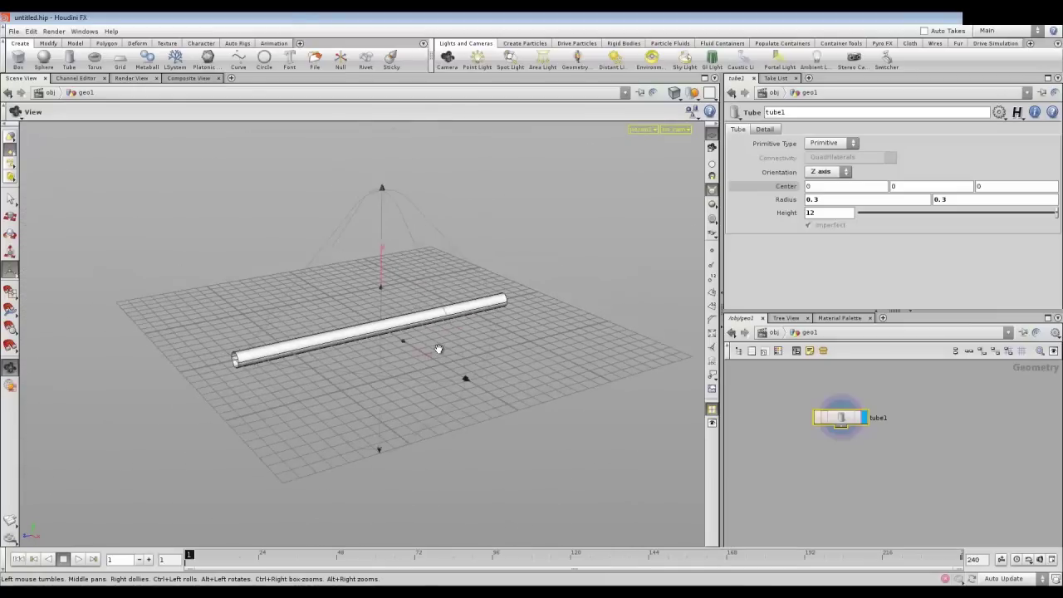
pyautogui.scroll(3, 408, 336)
pyautogui.press('Return')
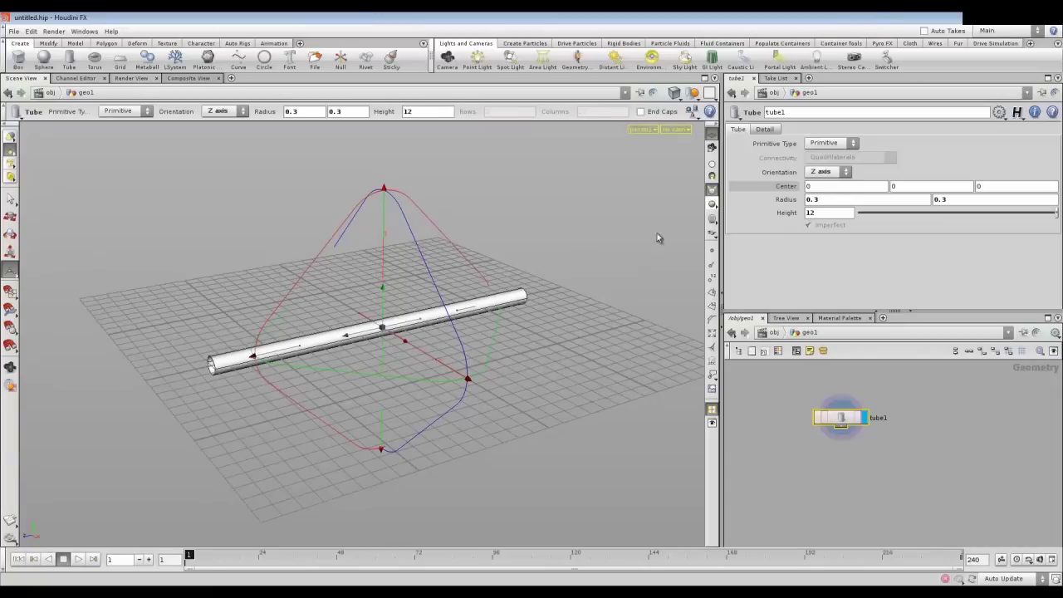
# - Switch the viewport shading to Wireframe
pyautogui.click(677, 97)
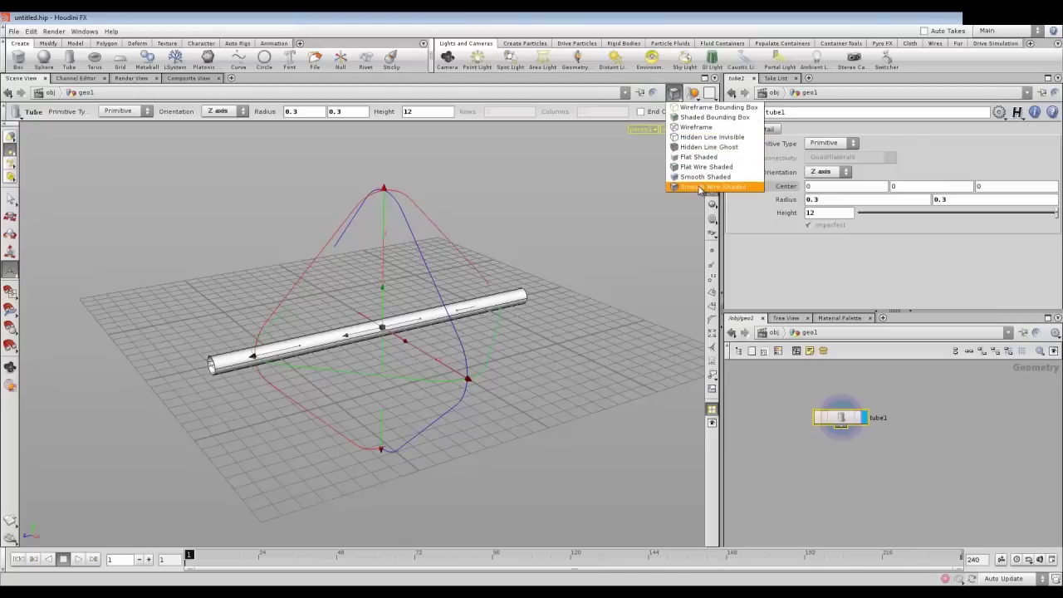
pyautogui.click(699, 186)
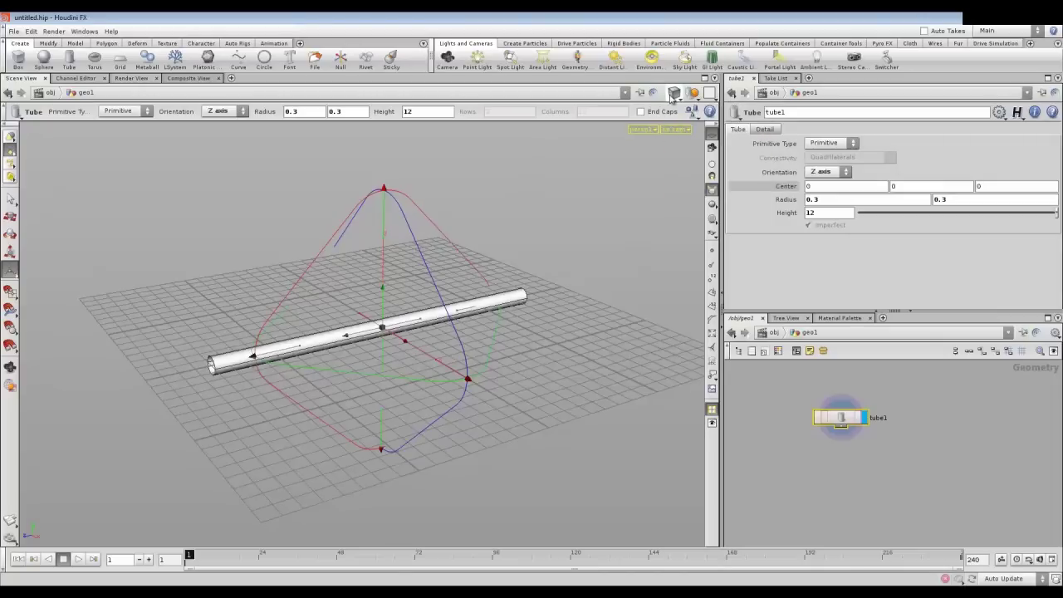
pyautogui.click(675, 93)
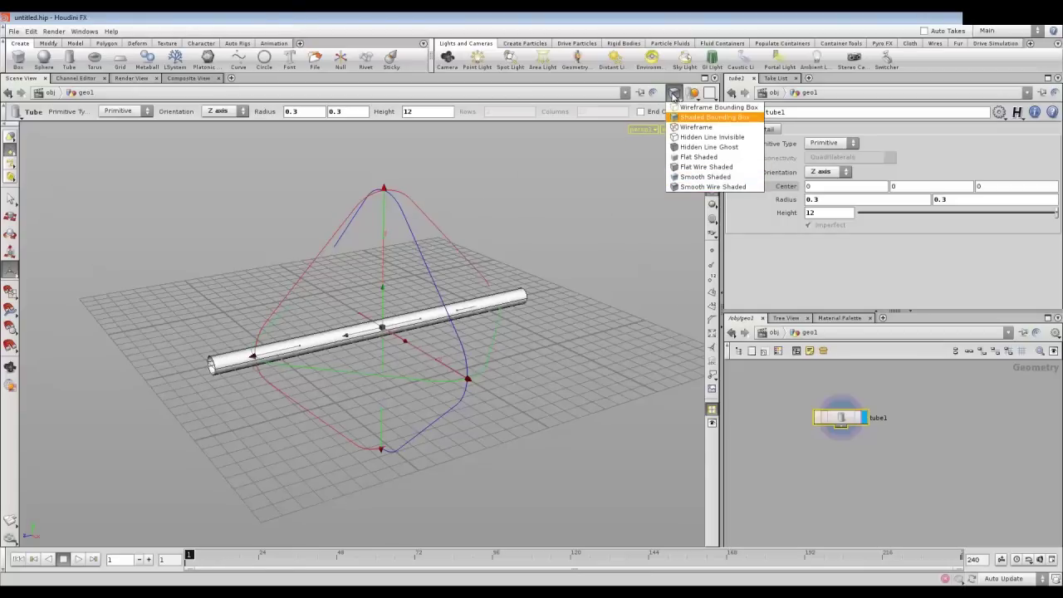
pyautogui.click(696, 127)
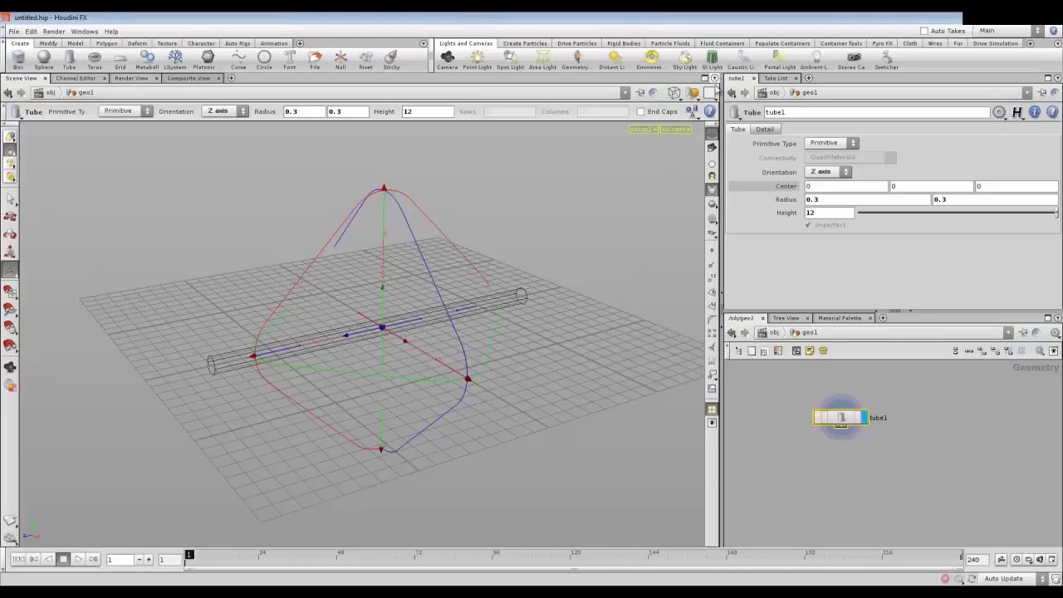
# - Look over the Ghost Other Objects options without changing them
pyautogui.click(694, 96)
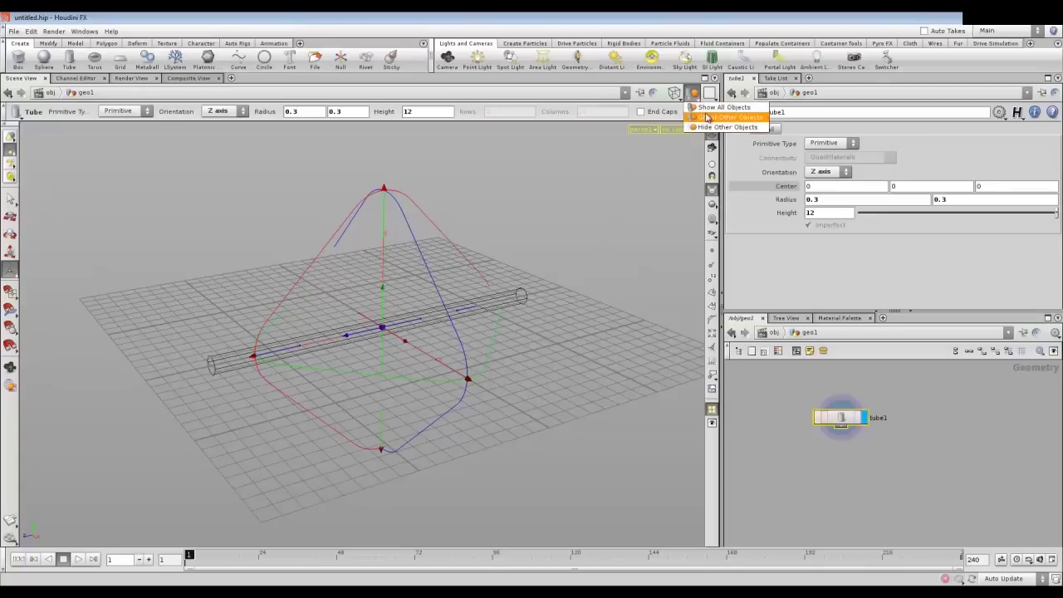
pyautogui.click(708, 111)
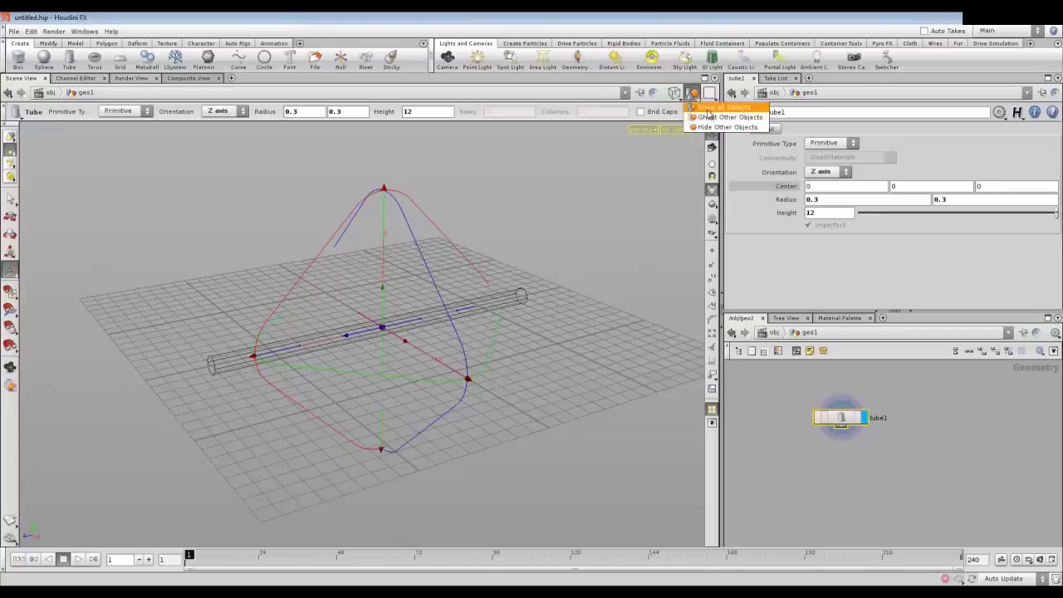
pyautogui.click(830, 143)
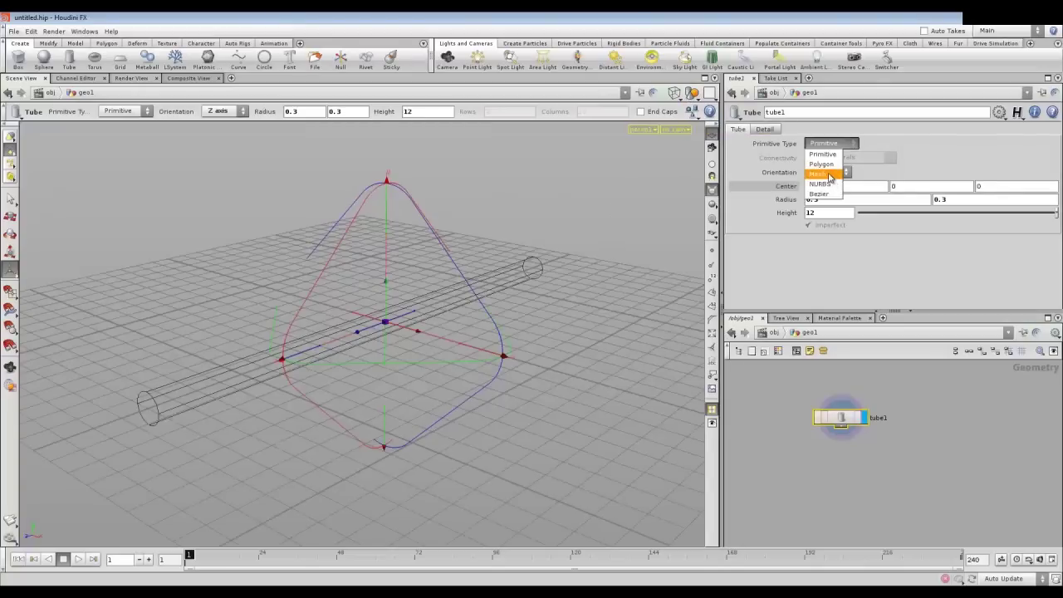
# - Set tube1's Primitive Type to Polygon with Quadrilateral connectivity
pyautogui.click(822, 164)
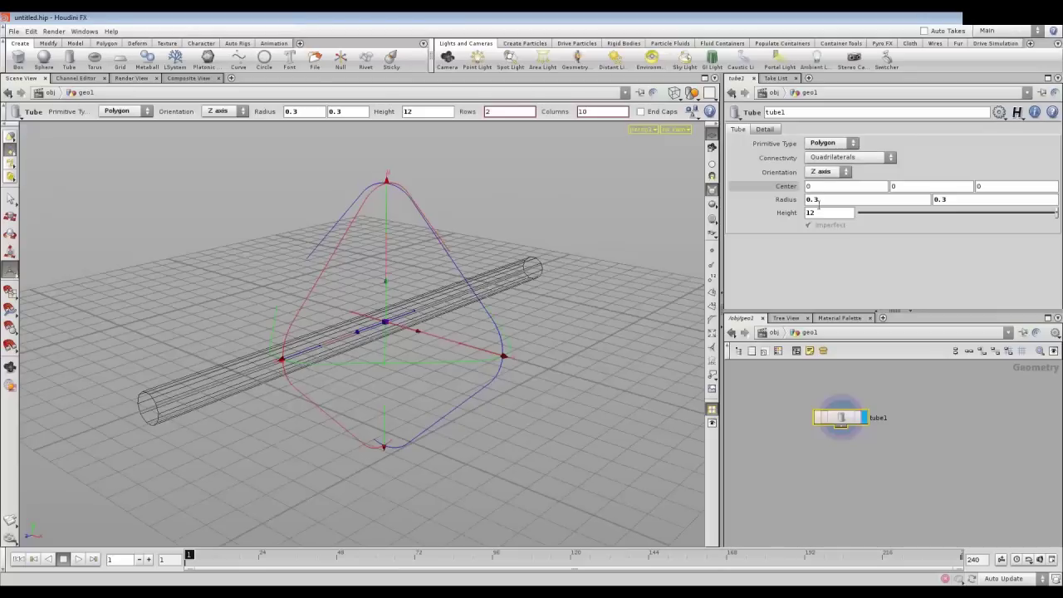
pyautogui.click(845, 157)
pyautogui.click(828, 159)
# - On the Detail tab, set the tube's Rows to 26 and Columns to 12
pyautogui.click(763, 129)
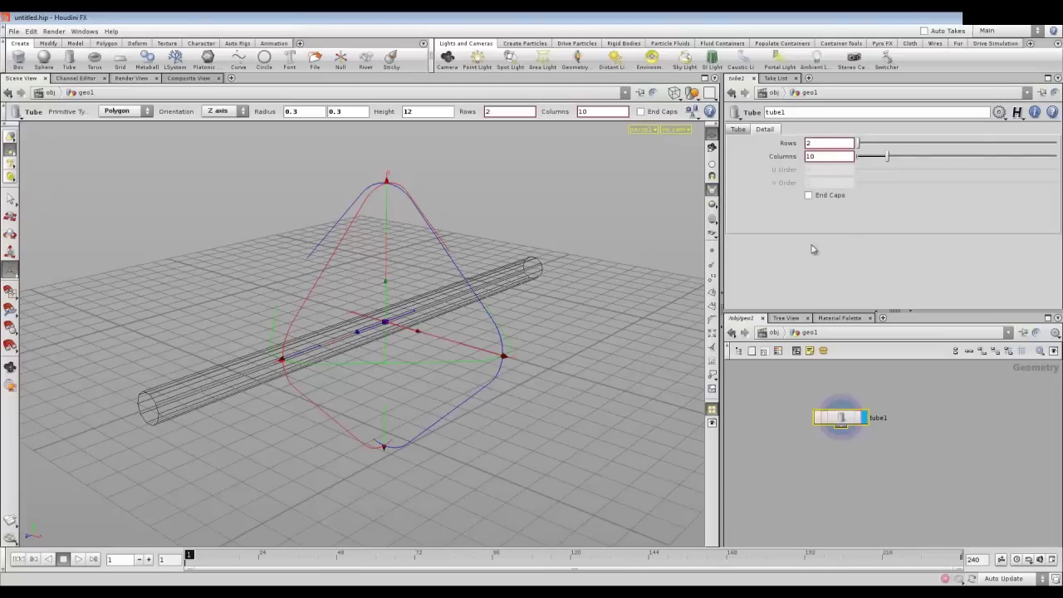
pyautogui.moveTo(859, 142); pyautogui.dragTo(932, 155)
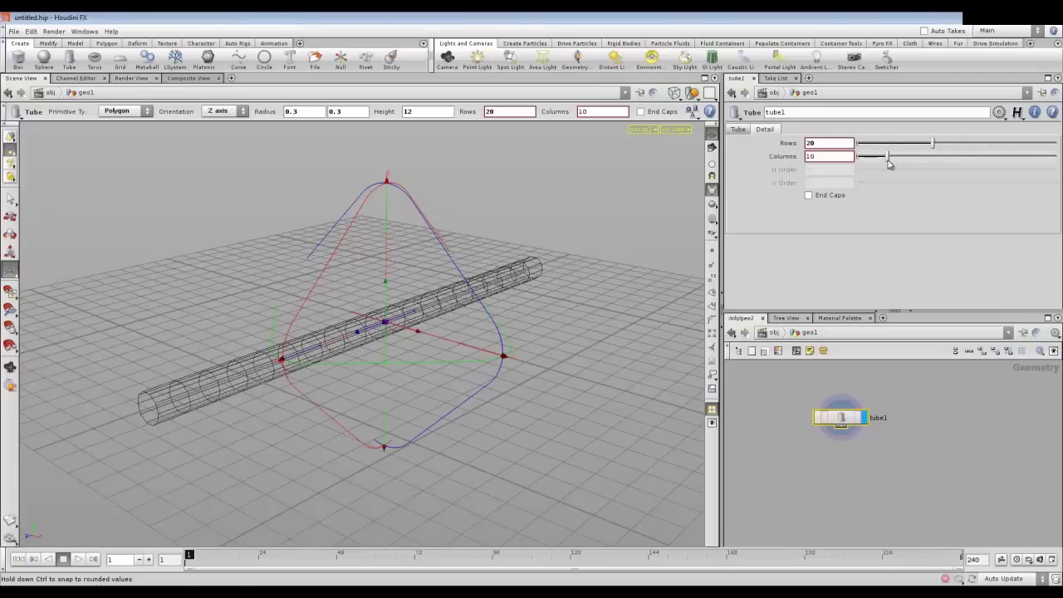
pyautogui.moveTo(888, 164); pyautogui.dragTo(896, 159)
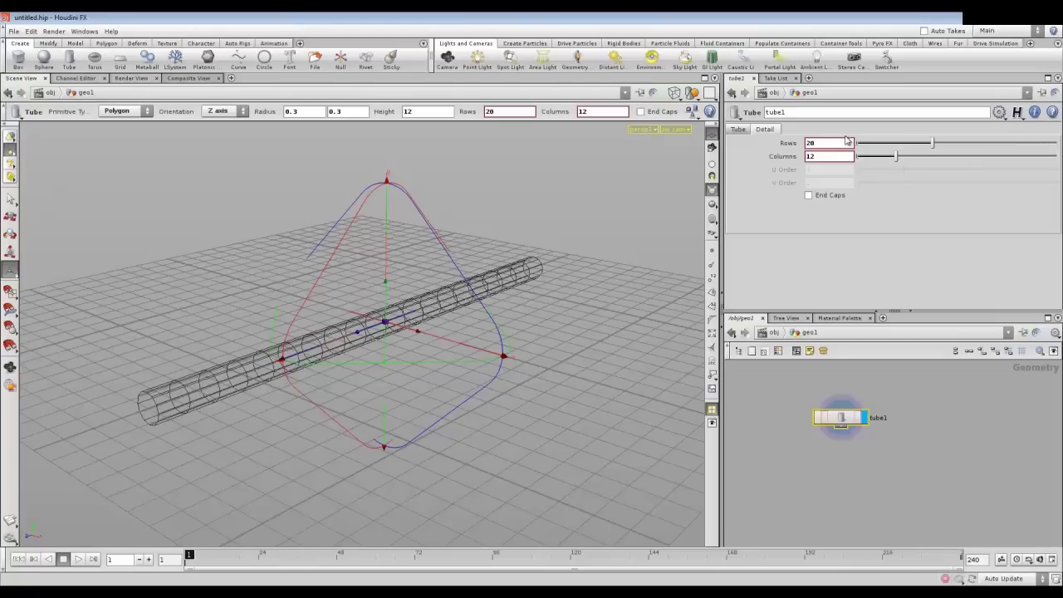
pyautogui.moveTo(931, 143); pyautogui.dragTo(957, 145)
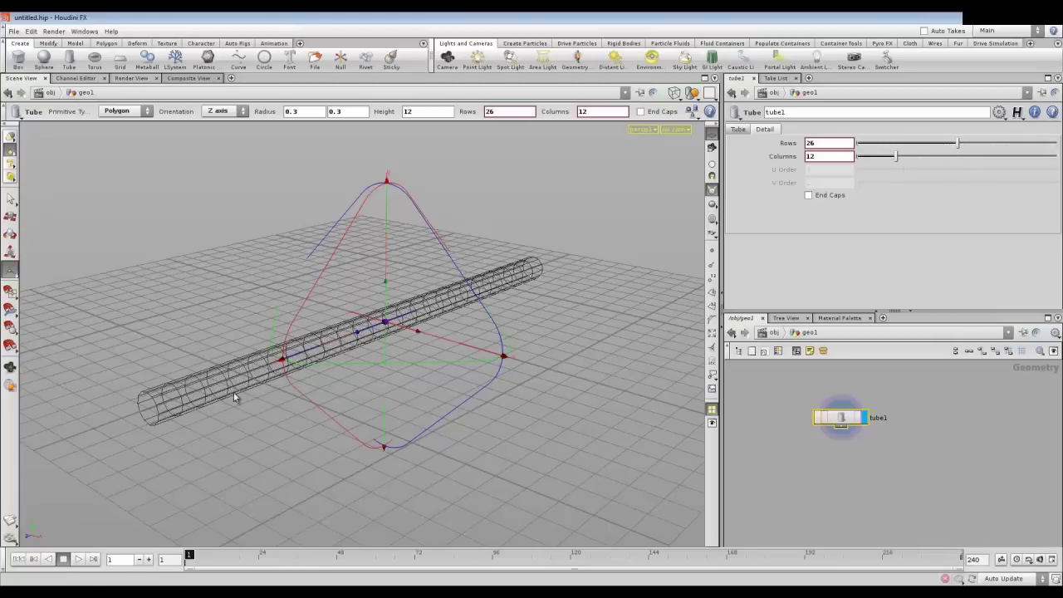
pyautogui.click(741, 131)
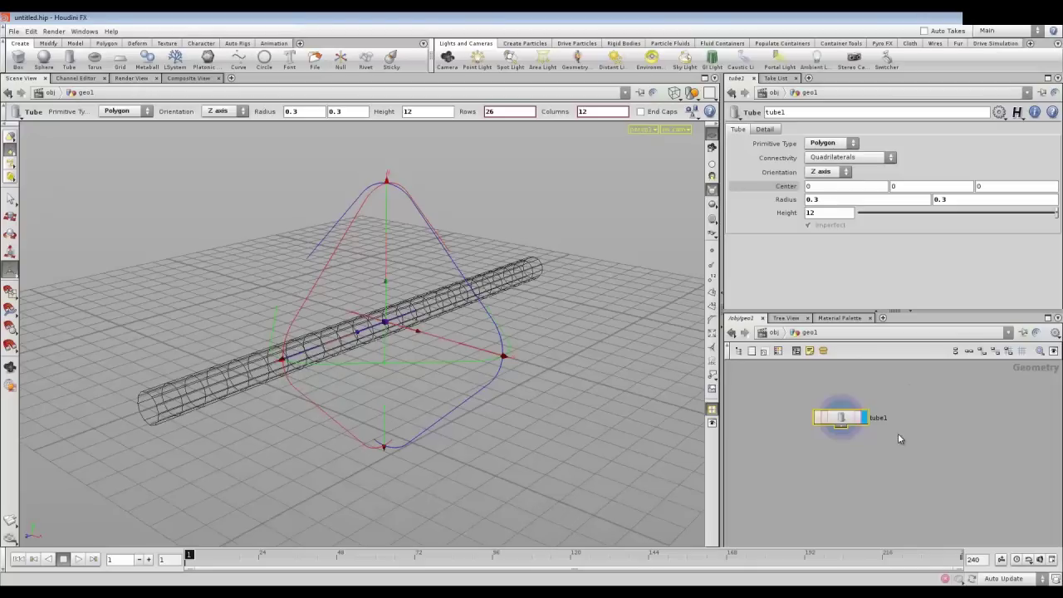
pyautogui.press('Tab')
pyautogui.write('Pop Merge')
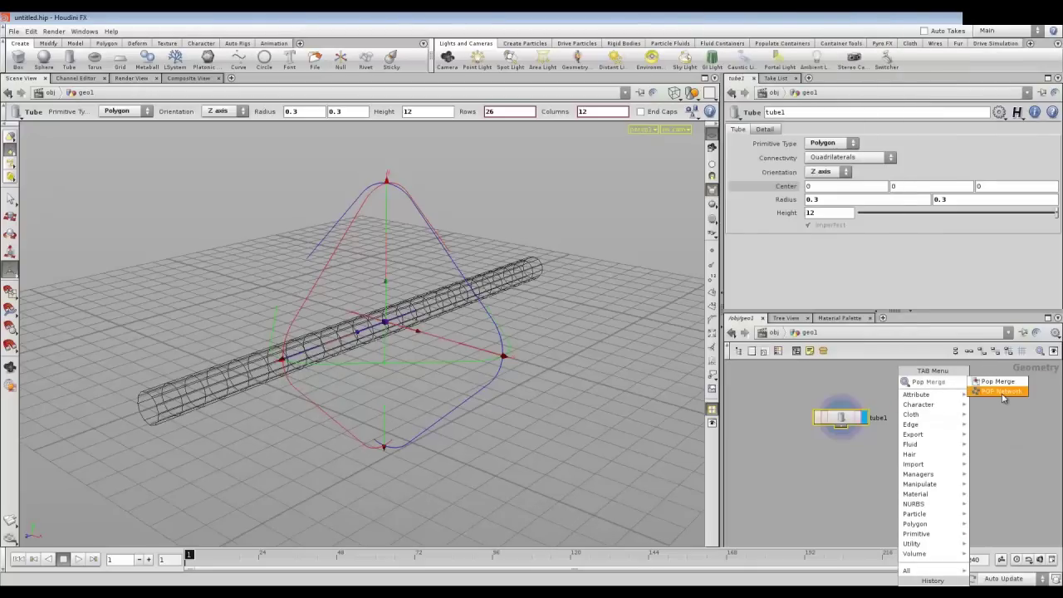
# - Place popnet1 below and right of tube1, then open its particle network
pyautogui.click(1002, 391)
pyautogui.click(951, 429)
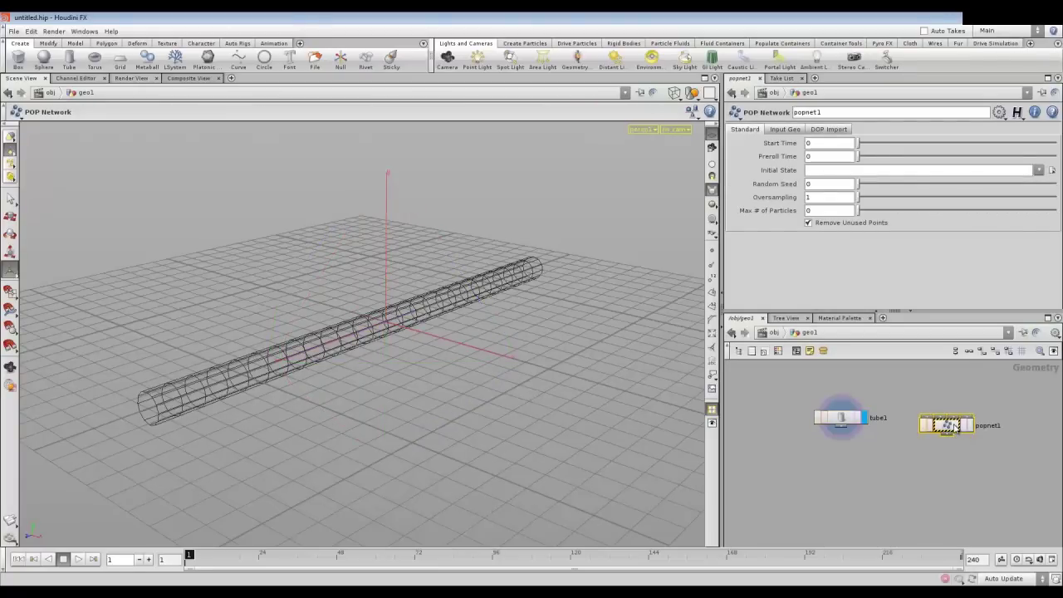
pyautogui.click(848, 471)
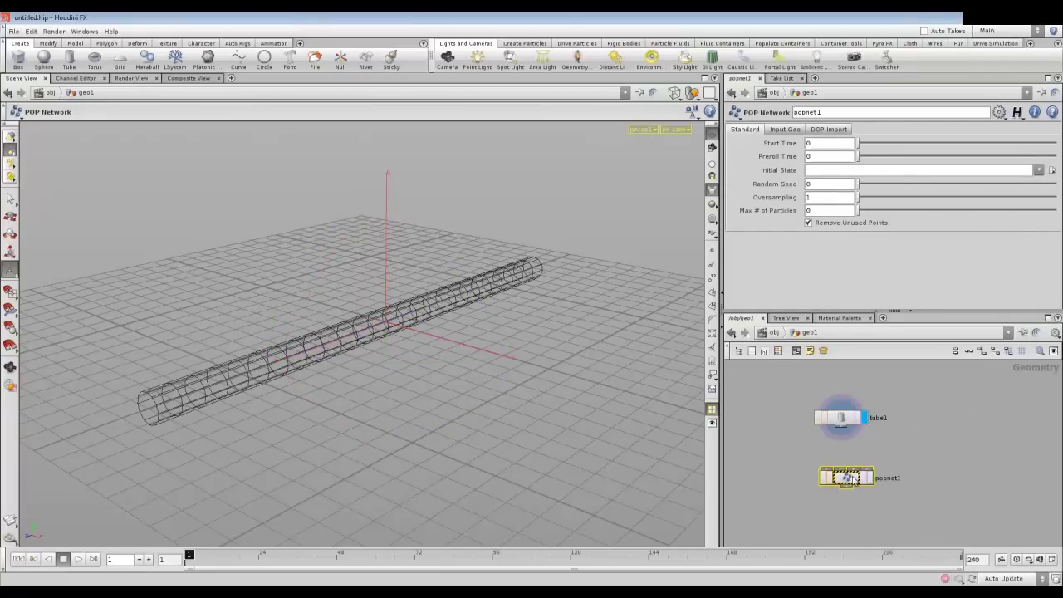
pyautogui.moveTo(855, 480); pyautogui.dragTo(900, 477)
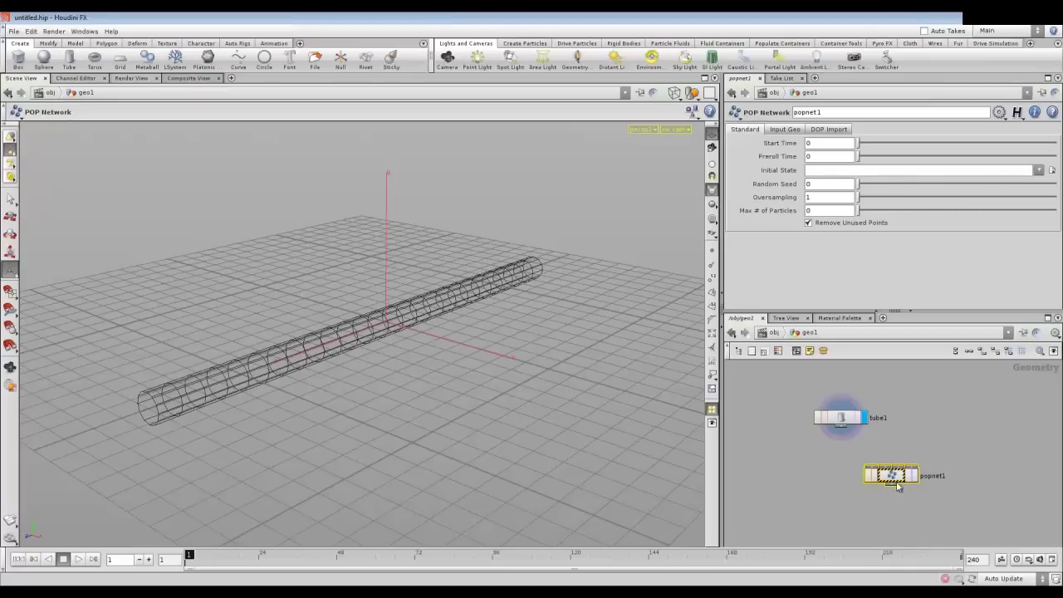
pyautogui.doubleClick(896, 477)
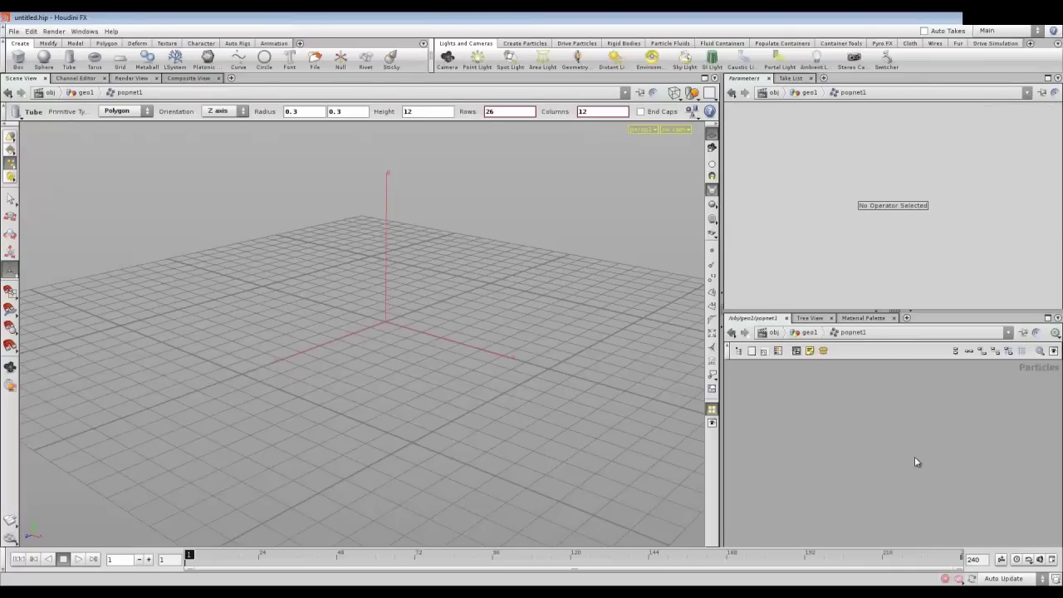
# - Add a Source node, source1, inside popnet1
pyautogui.press('Tab')
pyautogui.write('Source')
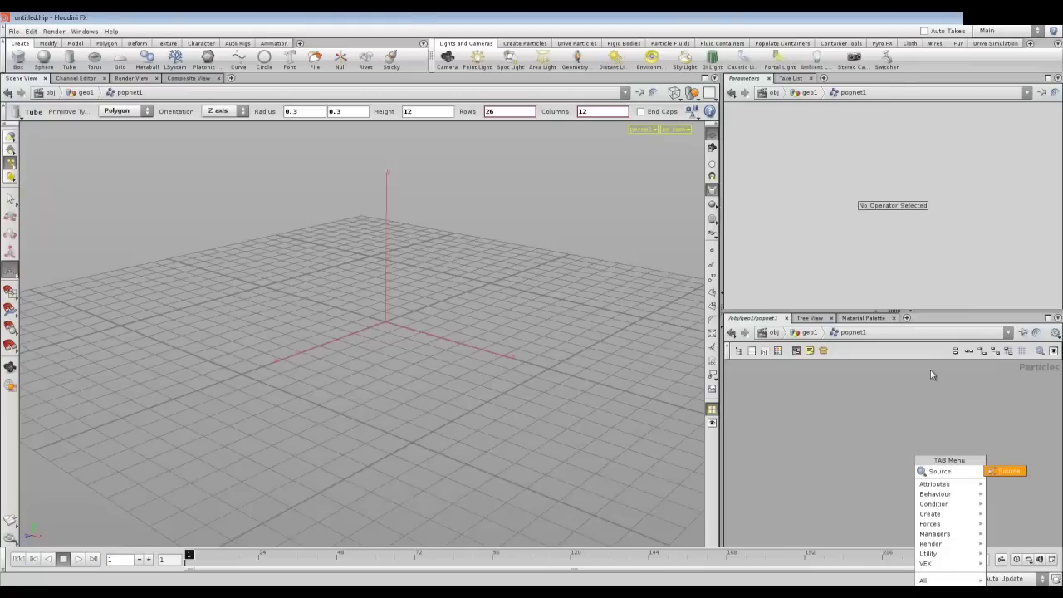
pyautogui.press('Return')
pyautogui.click(864, 452)
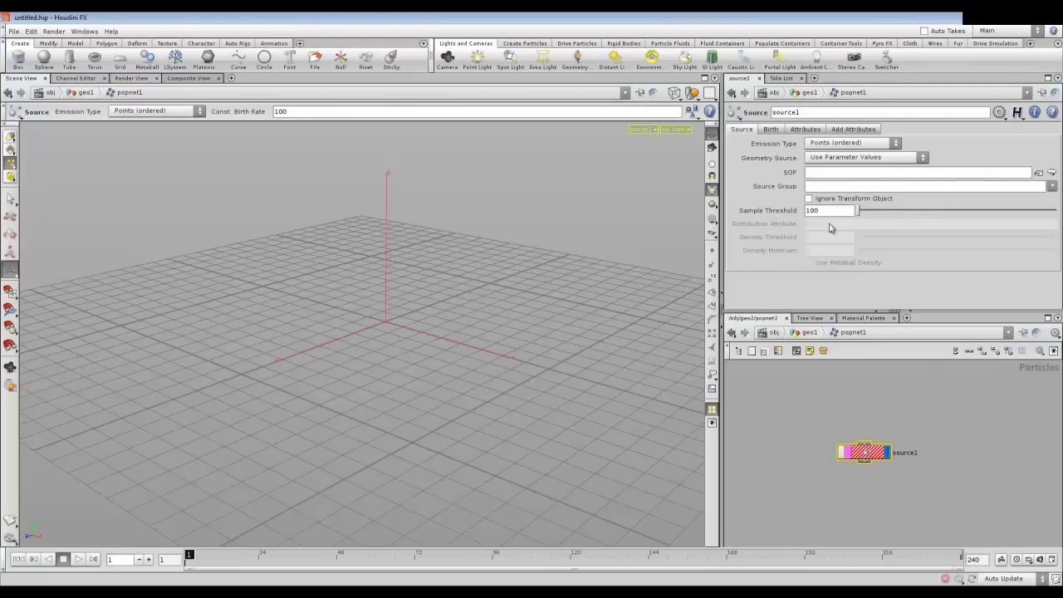
# - Set source1's Emission Type to Points (random)
pyautogui.click(771, 131)
pyautogui.click(741, 130)
pyautogui.click(825, 143)
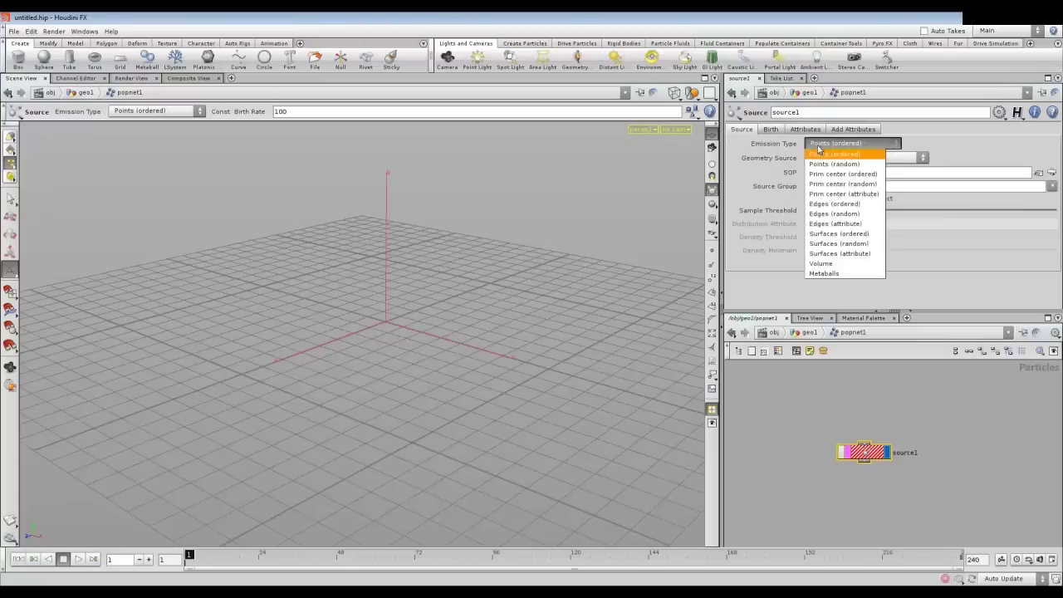
pyautogui.click(762, 154)
pyautogui.click(818, 144)
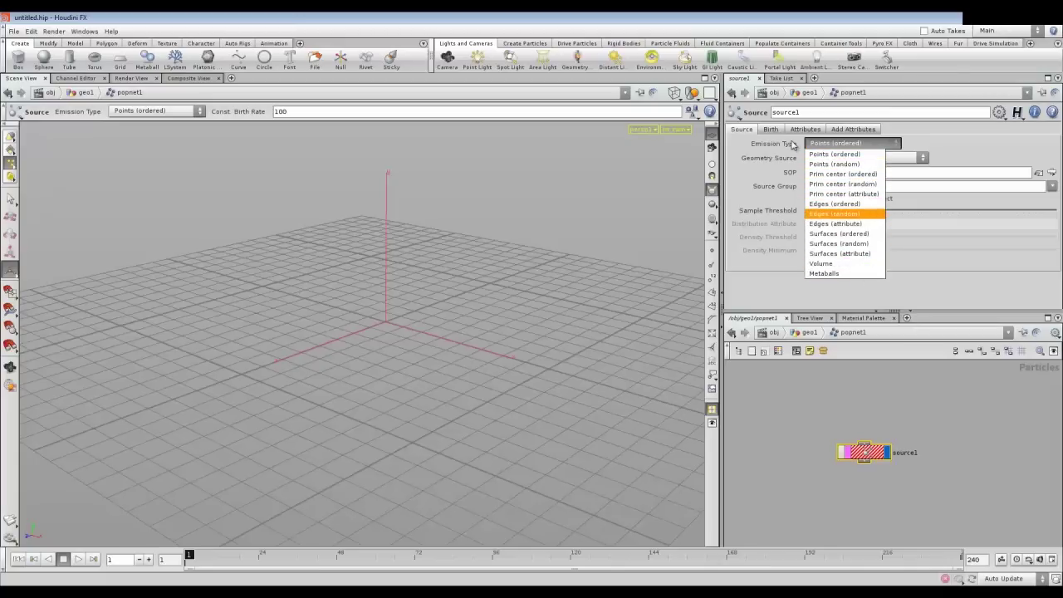
pyautogui.click(786, 190)
pyautogui.click(828, 145)
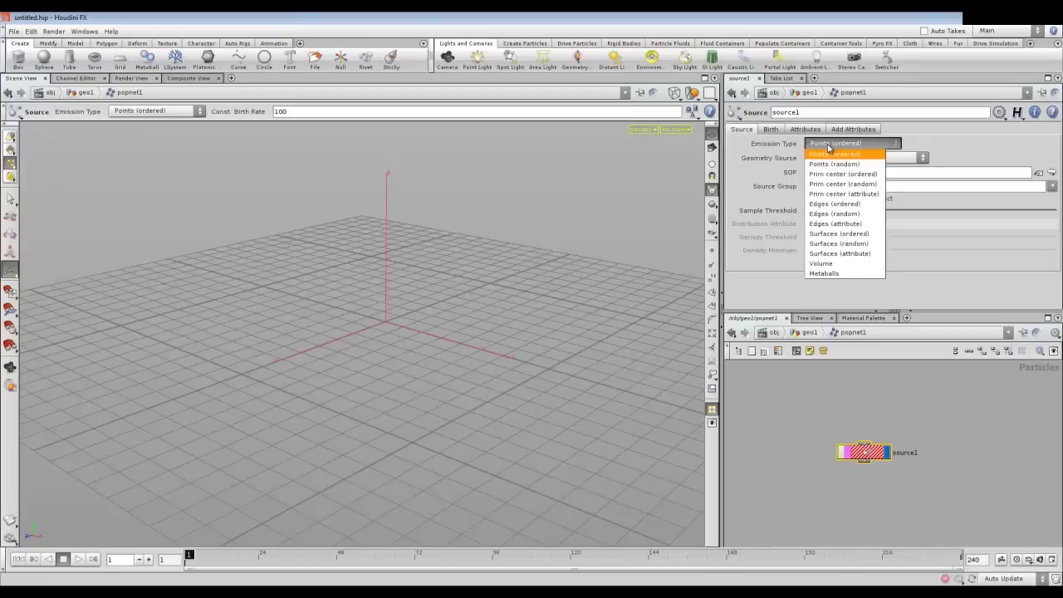
pyautogui.click(833, 164)
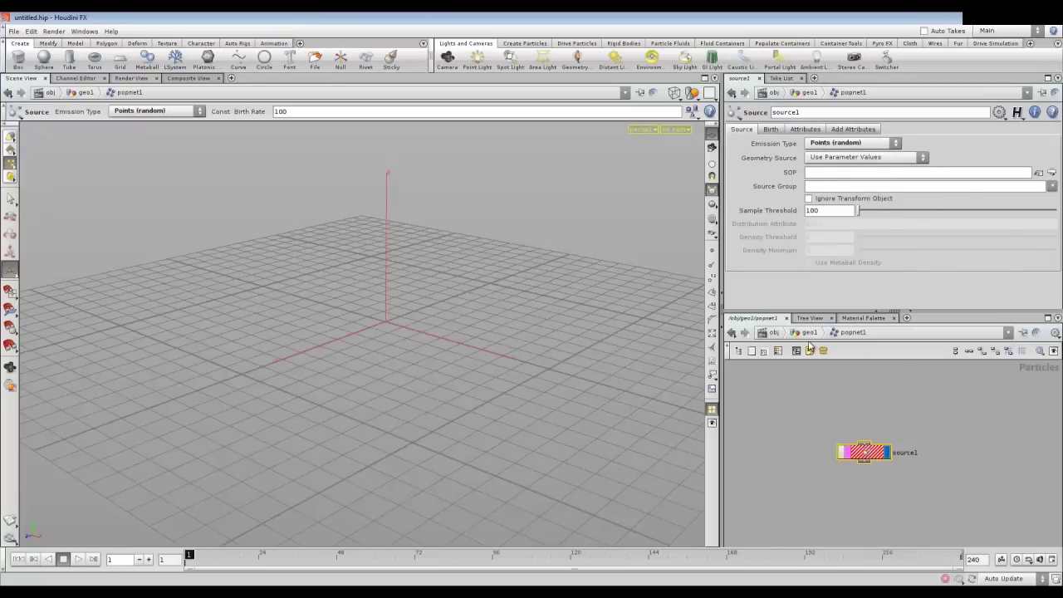
pyautogui.click(692, 92)
pyautogui.moveTo(387, 270); pyautogui.dragTo(375, 387)
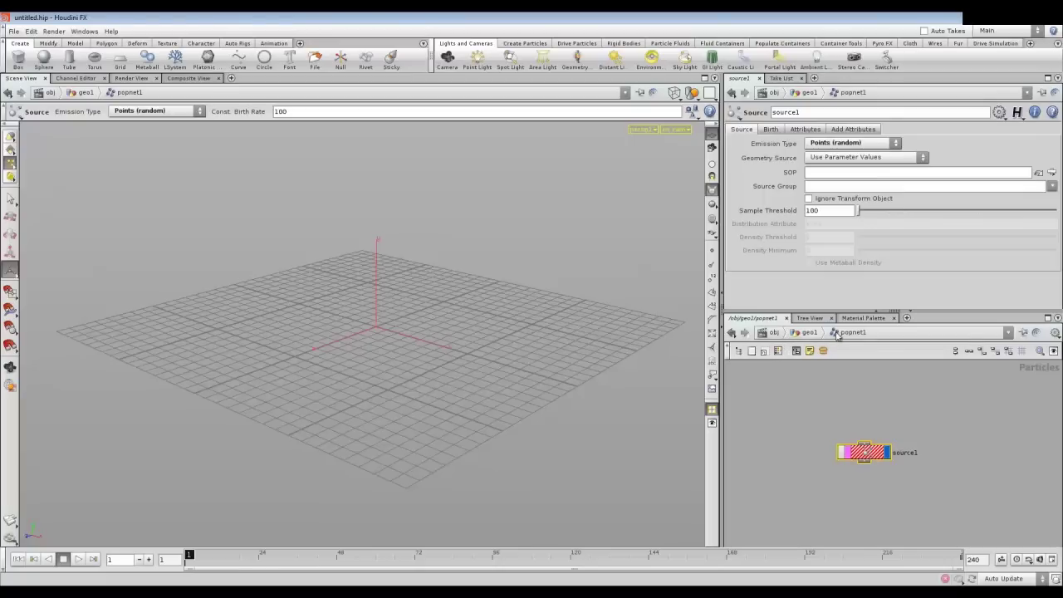
# - Make popnet1 the displayed node of geo1 in place of tube1, then return inside popnet1
pyautogui.click(773, 334)
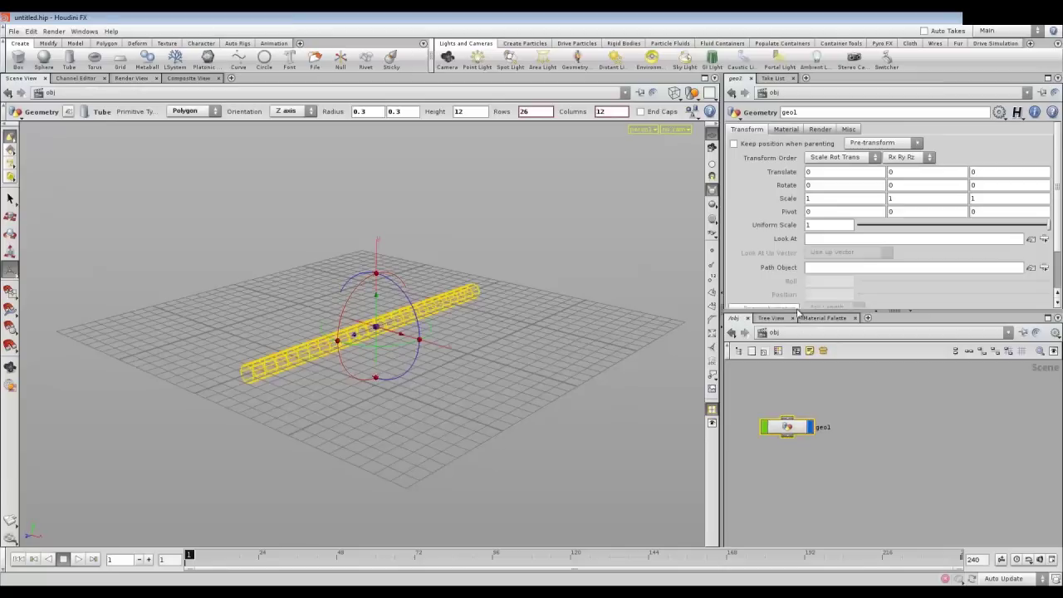
pyautogui.doubleClick(793, 428)
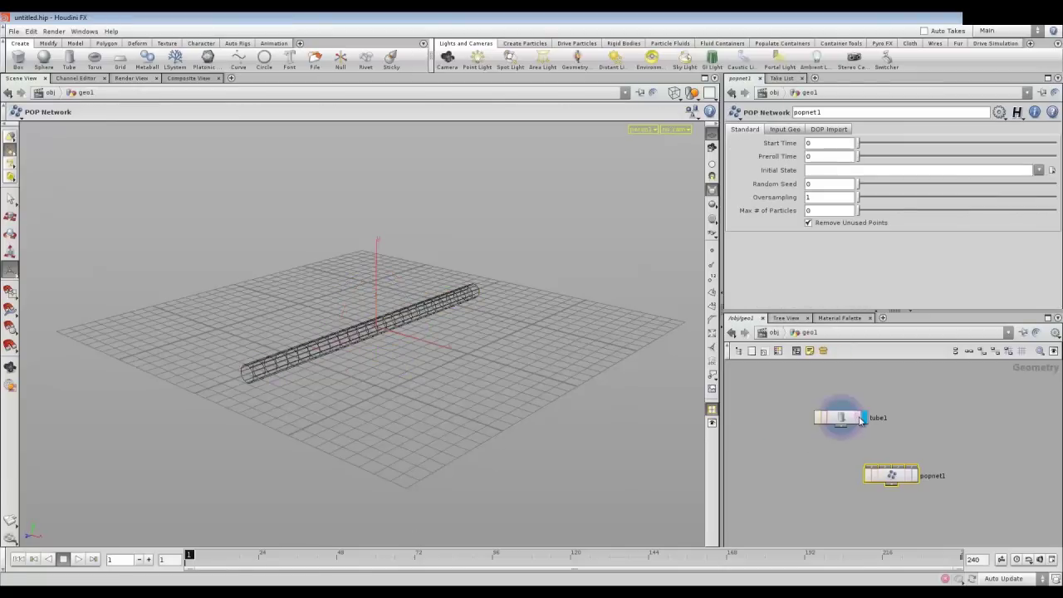
pyautogui.click(861, 417)
pyautogui.click(915, 476)
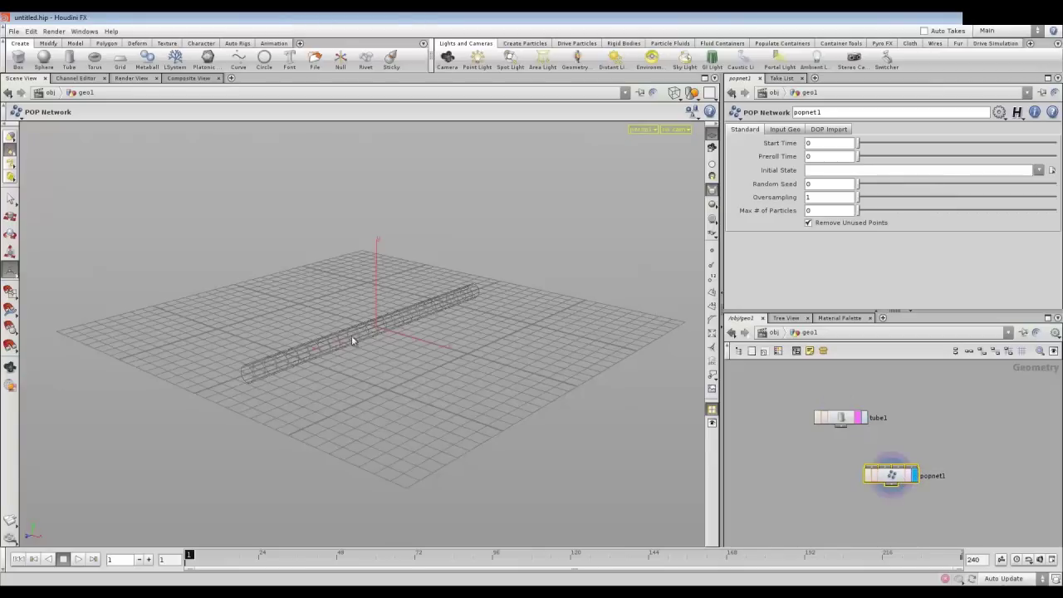
pyautogui.press('i')
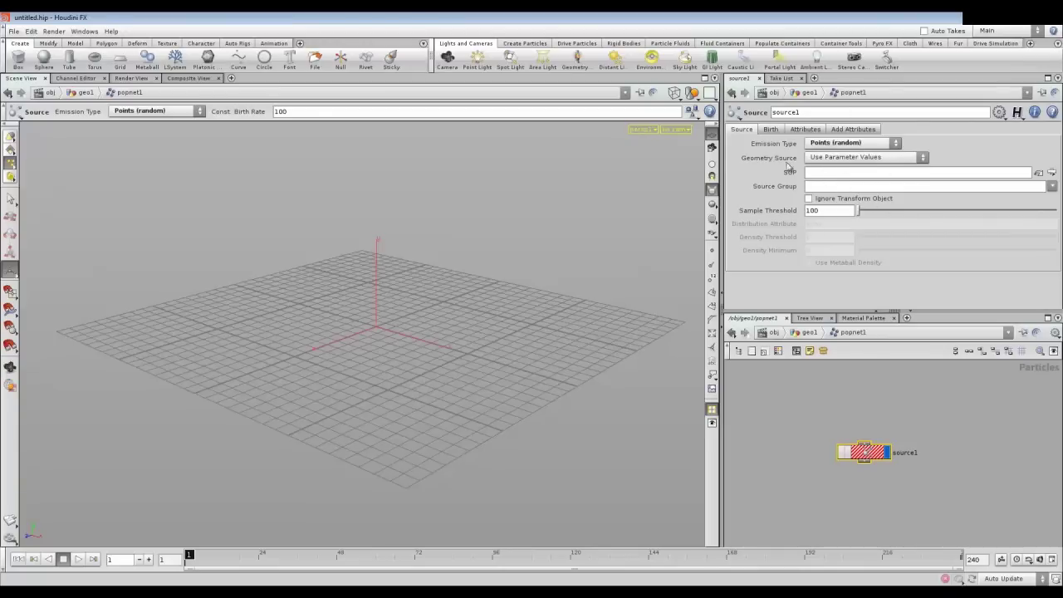
# - Set source1's SOP emission geometry to /obj/geo1/tube1
pyautogui.click(1051, 172)
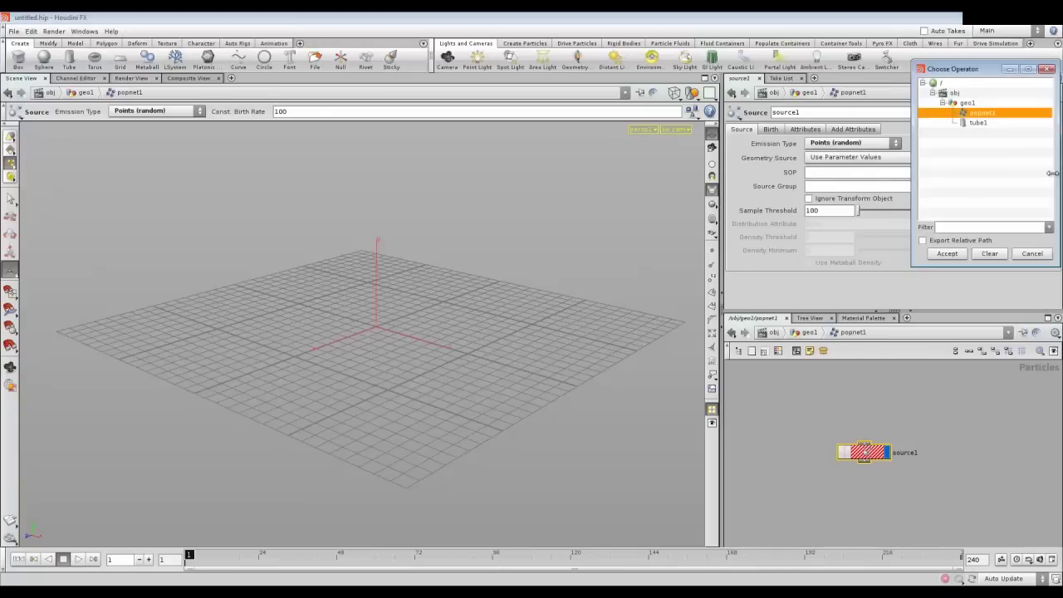
pyautogui.click(971, 123)
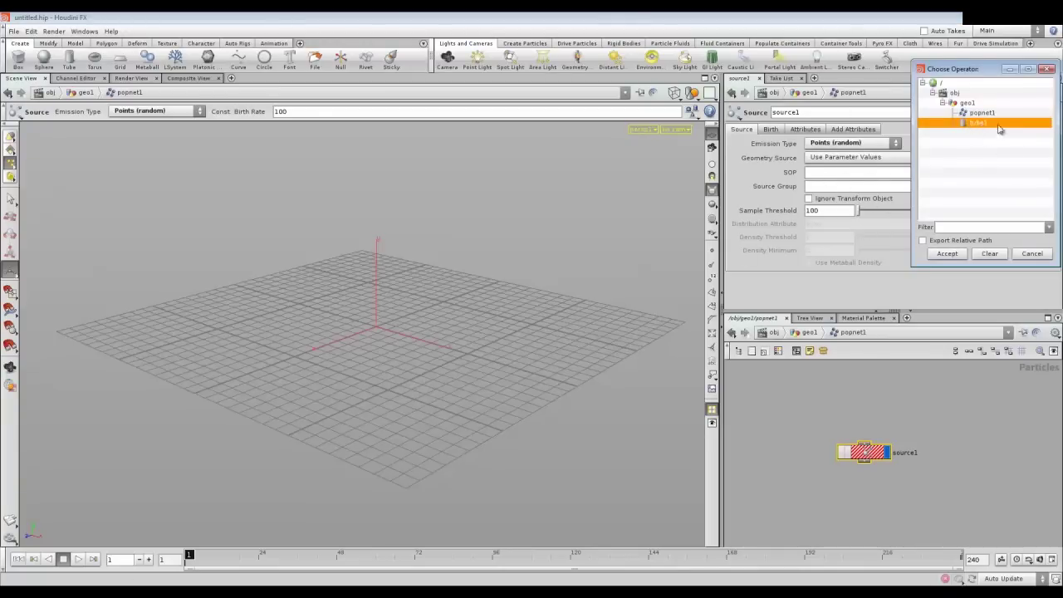
pyautogui.click(947, 253)
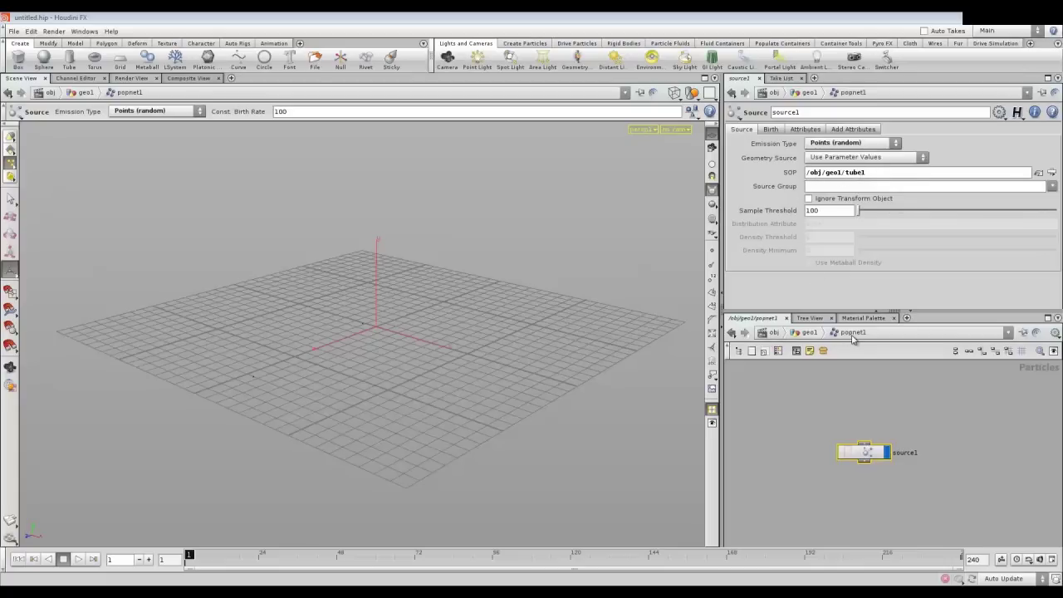
# - Check source1's tube1 SOP path and its birth-rate settings
pyautogui.click(805, 333)
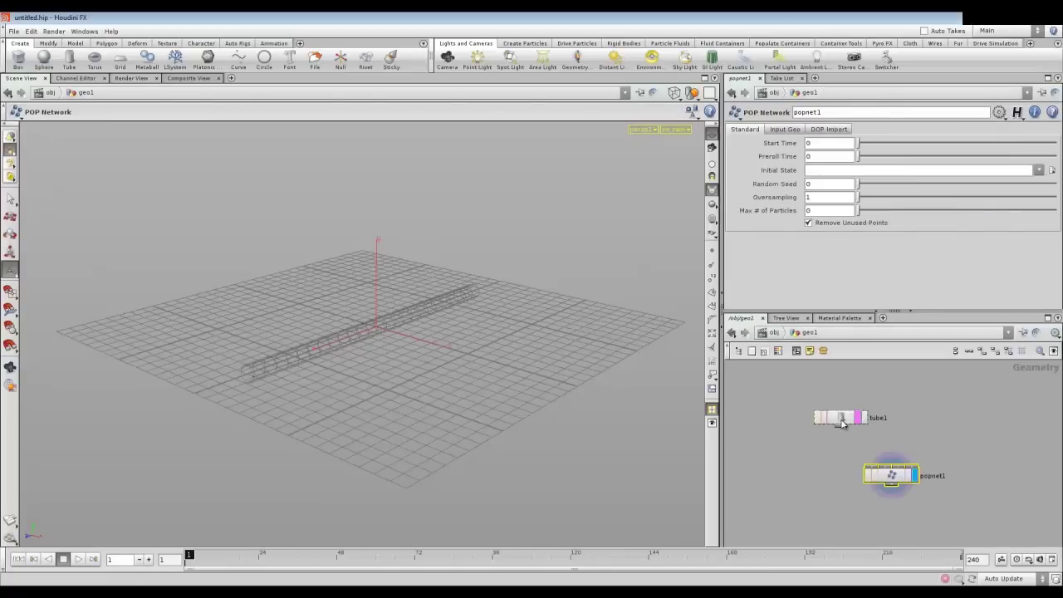
pyautogui.click(842, 418)
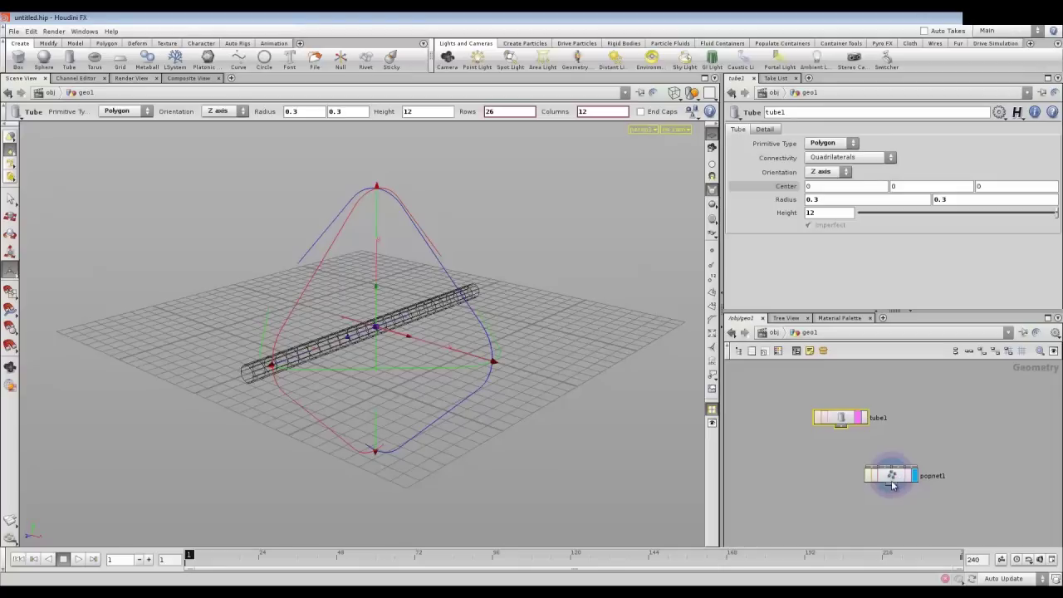
pyautogui.doubleClick(893, 477)
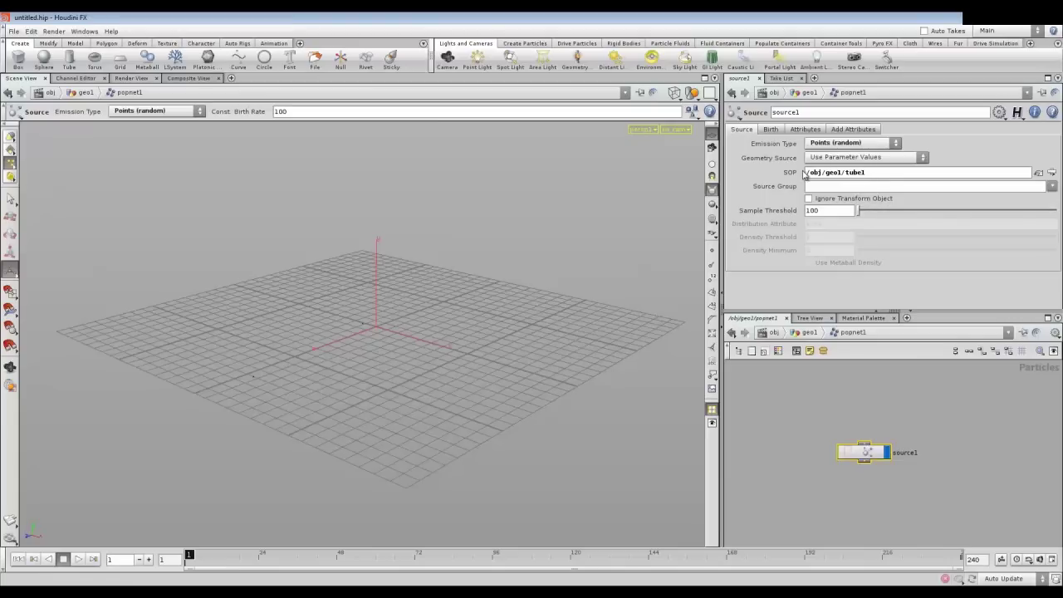
pyautogui.doubleClick(855, 173)
pyautogui.moveTo(872, 174); pyautogui.dragTo(845, 179)
pyautogui.click(870, 171)
pyautogui.moveTo(815, 172); pyautogui.dragTo(885, 174)
pyautogui.click(885, 173)
pyautogui.click(772, 130)
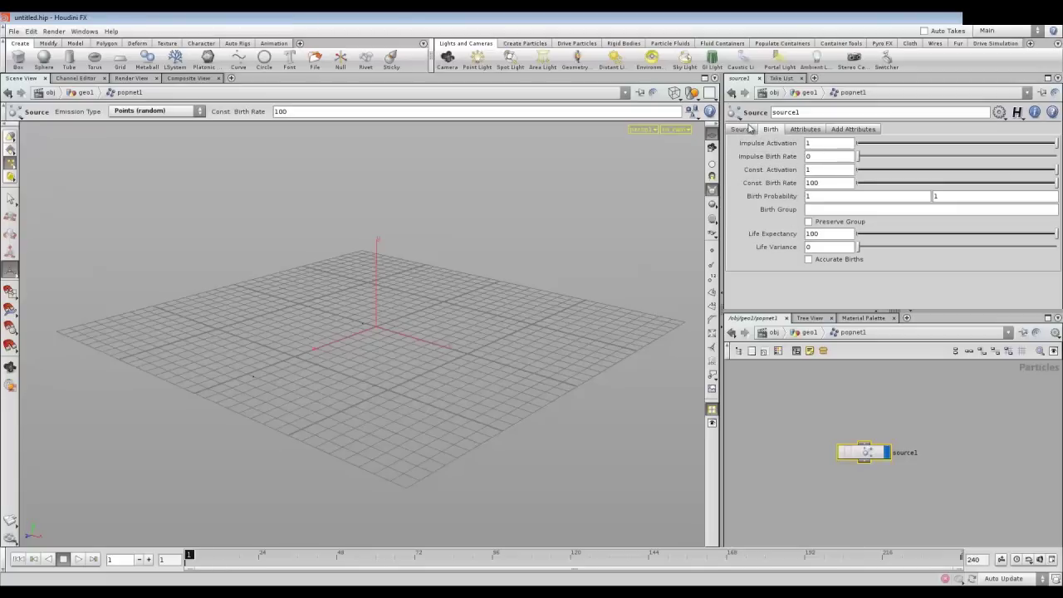
pyautogui.click(744, 131)
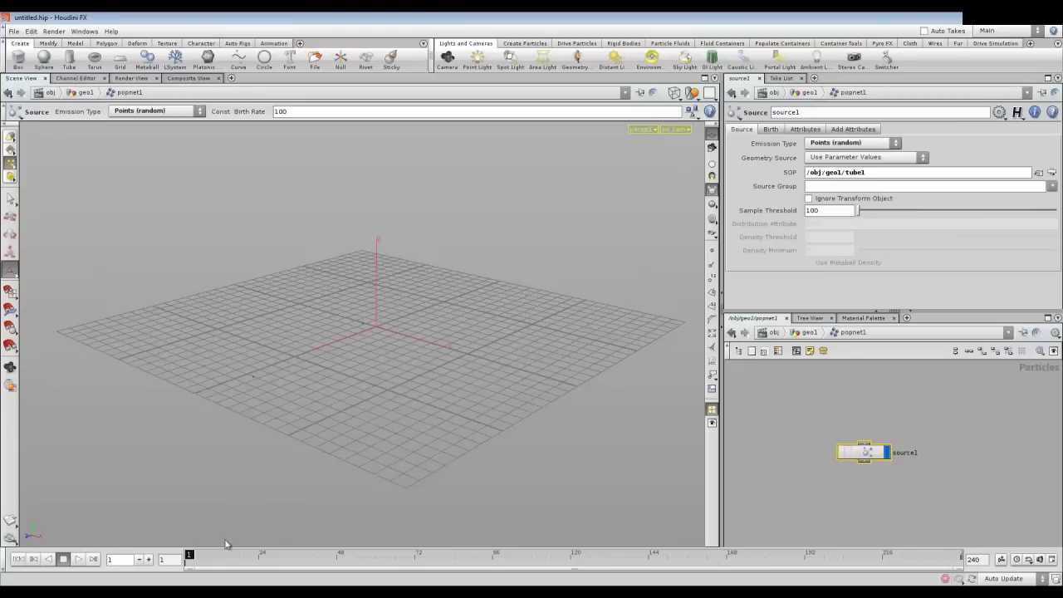
# - Display tube1 in geo1 and move the popnet1 node up and to the right
pyautogui.click(809, 332)
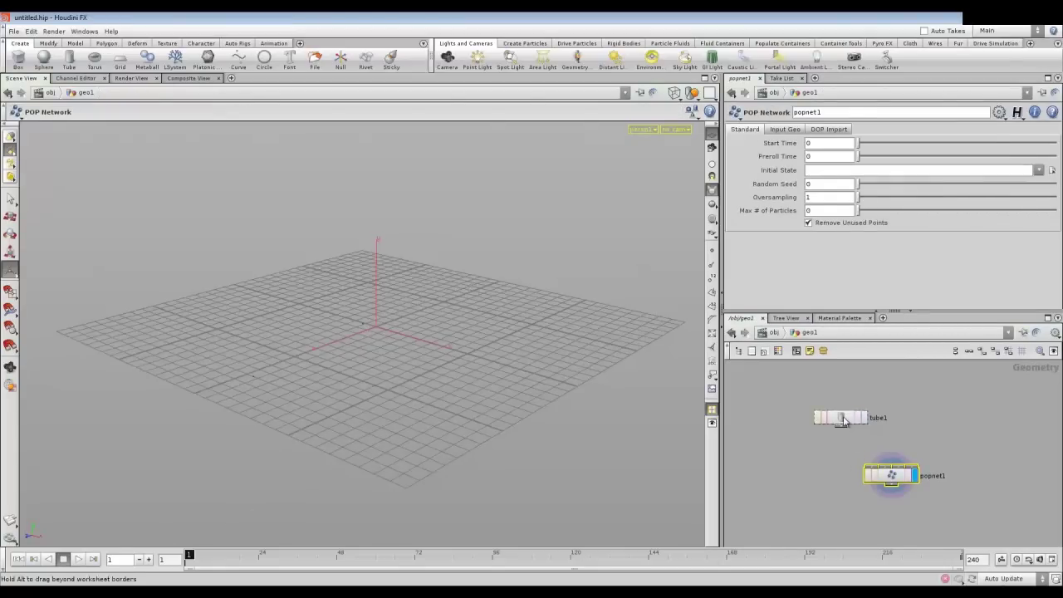
pyautogui.click(861, 419)
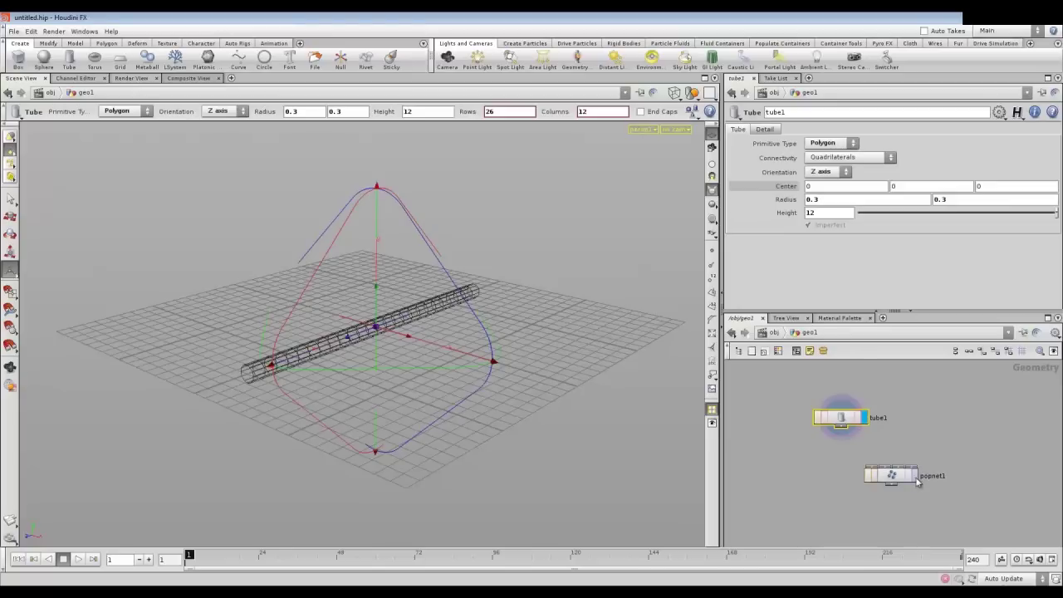
pyautogui.moveTo(893, 478); pyautogui.dragTo(931, 404)
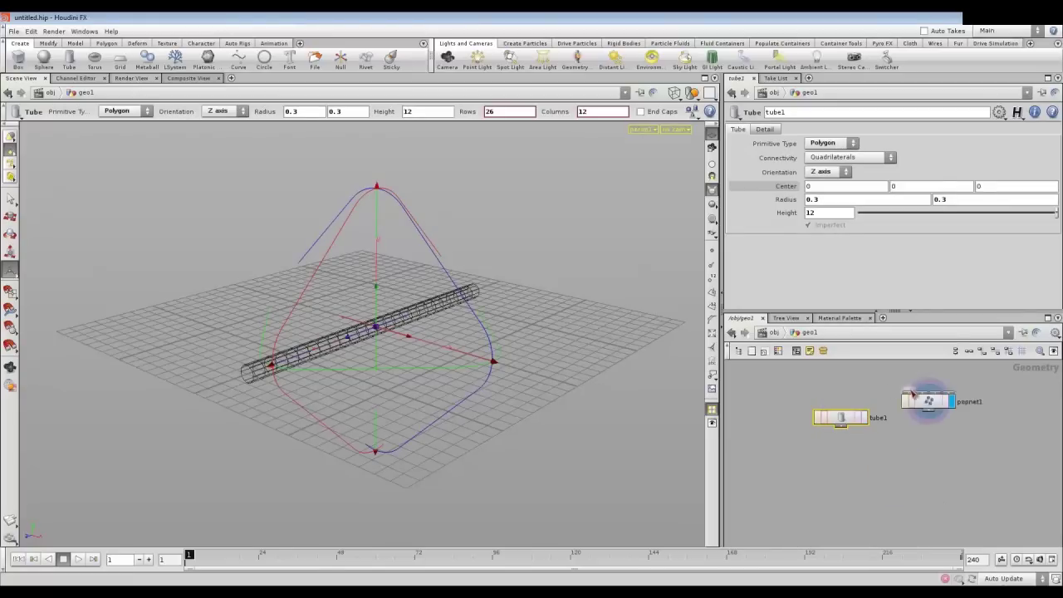
# - Play the simulation to frame 140 and orbit around the tube to check particle births
pyautogui.click(77, 559)
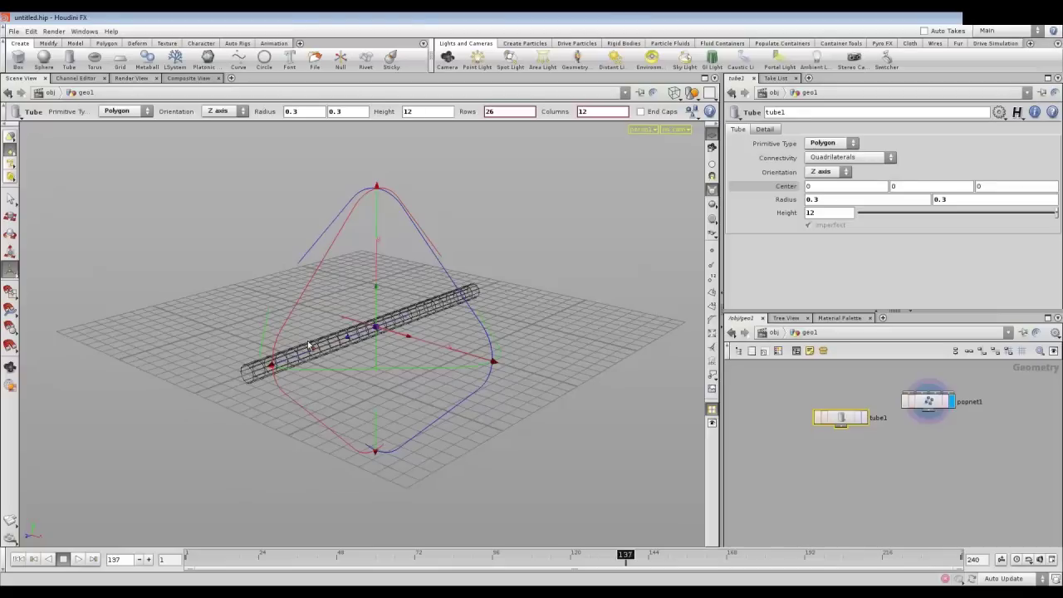
pyautogui.moveTo(304, 325); pyautogui.dragTo(308, 320)
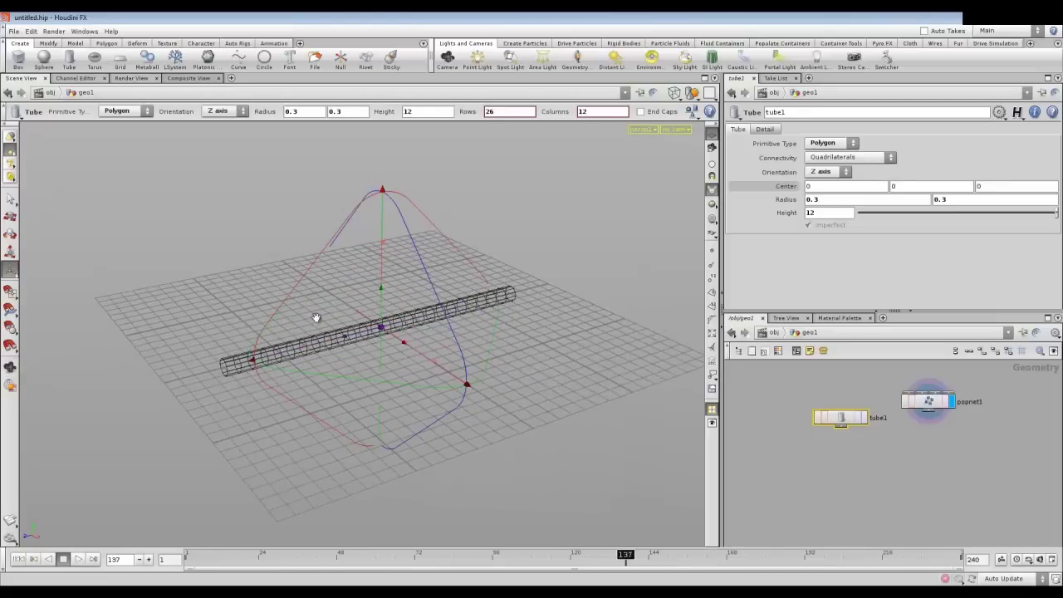
pyautogui.scroll(3, 357, 347)
pyautogui.scroll(3, 342, 341)
pyautogui.click(63, 560)
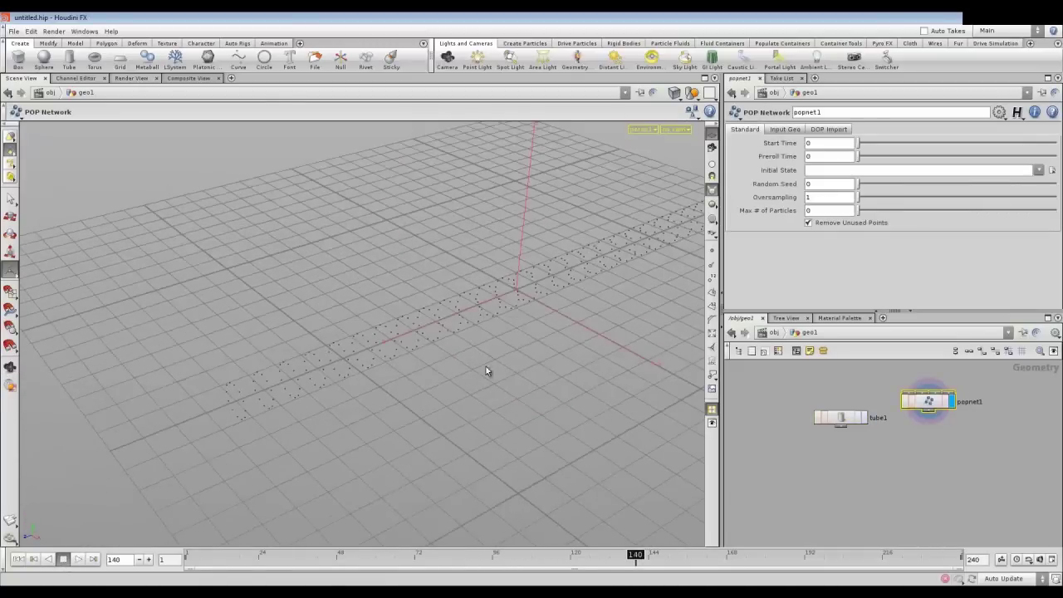
pyautogui.click(859, 419)
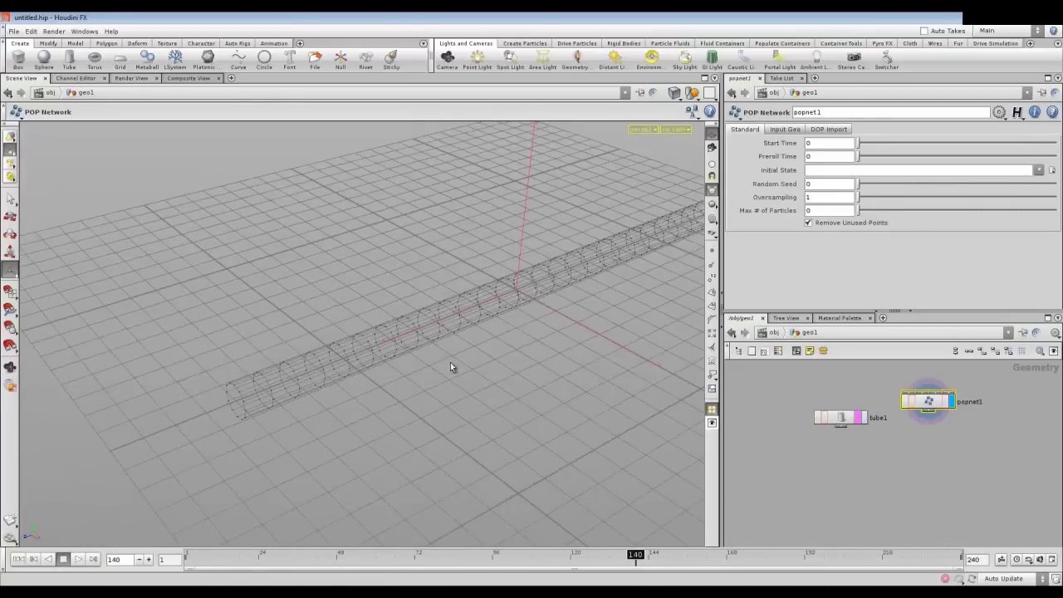
pyautogui.moveTo(242, 352)
pyautogui.mouseDown()
pyautogui.moveTo(538, 257)
pyautogui.moveTo(424, 311)
pyautogui.moveTo(394, 351)
pyautogui.moveTo(415, 249)
pyautogui.moveTo(435, 221)
pyautogui.moveTo(521, 210)
pyautogui.moveTo(354, 249)
pyautogui.mouseUp()
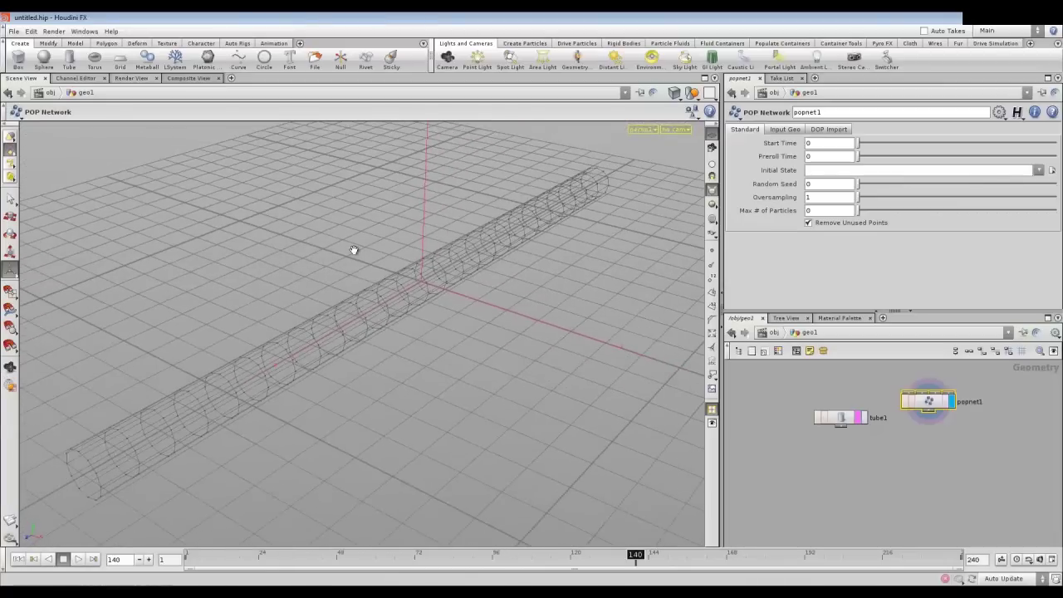
pyautogui.moveTo(375, 291)
pyautogui.mouseDown()
pyautogui.moveTo(422, 244)
pyautogui.moveTo(429, 294)
pyautogui.moveTo(562, 335)
pyautogui.mouseUp()
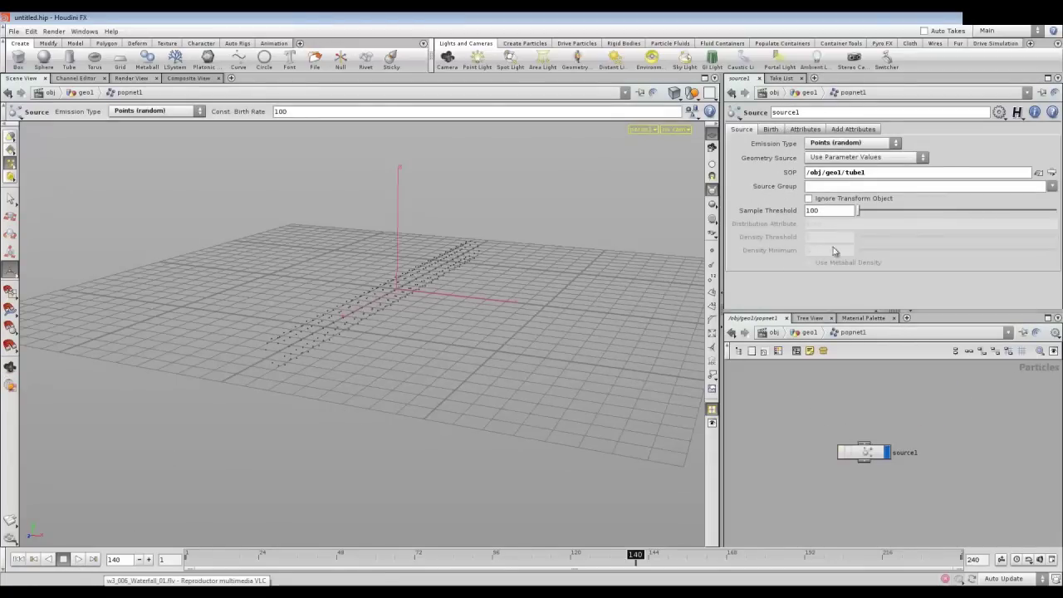
# - Set source1's constant birth rate to 1000 and impulse birth rate to 100
pyautogui.click(866, 455)
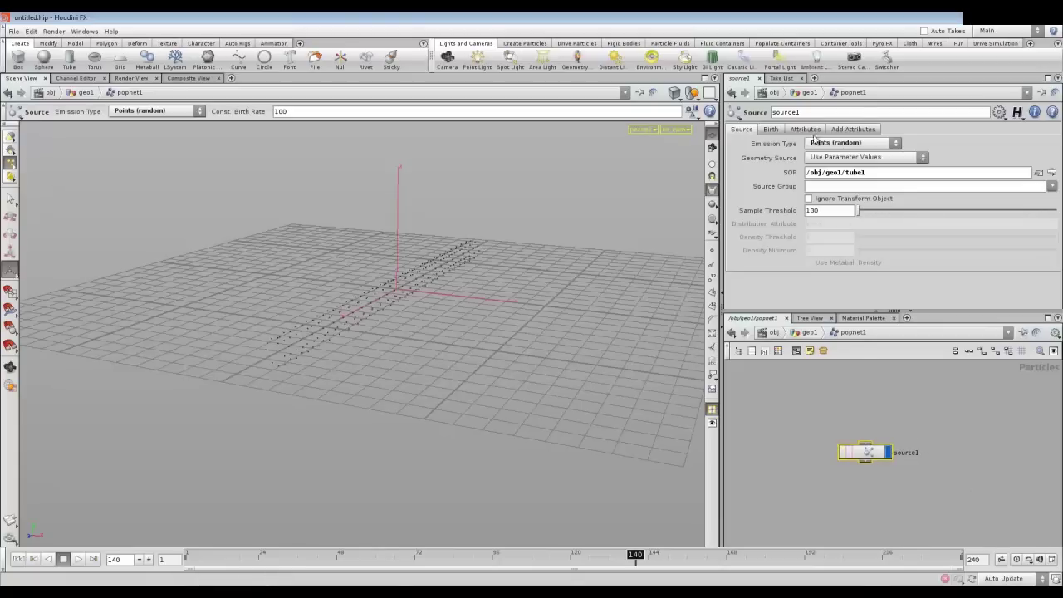
pyautogui.click(771, 130)
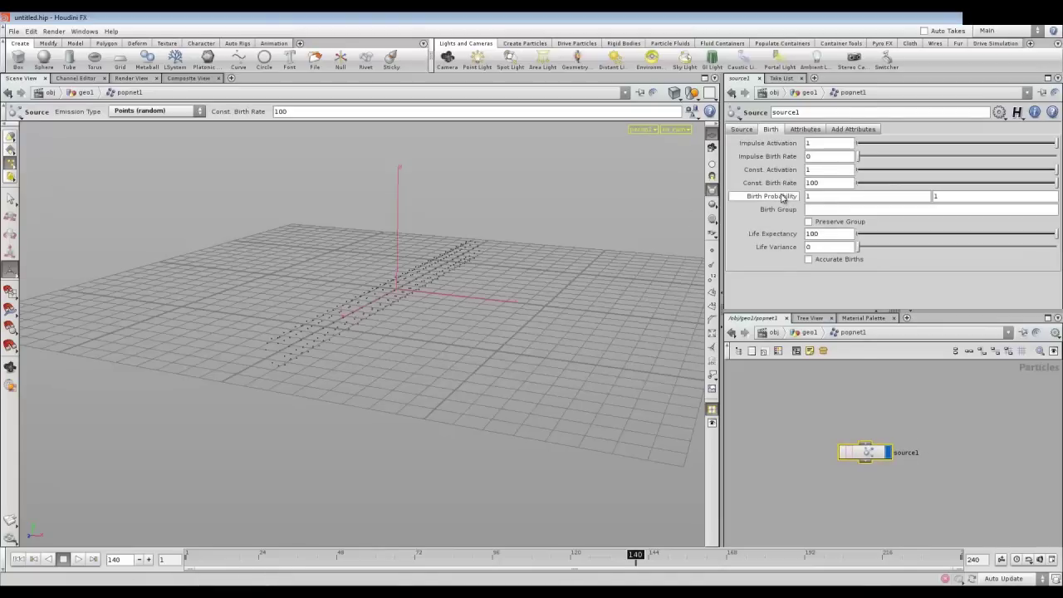
pyautogui.click(828, 183)
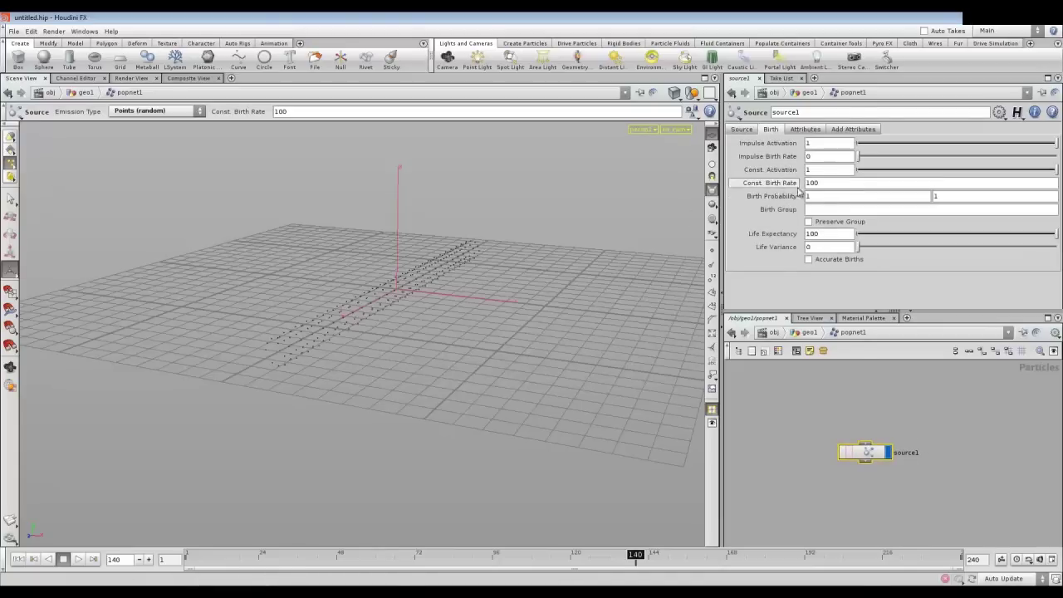
pyautogui.moveTo(807, 183); pyautogui.dragTo(981, 185)
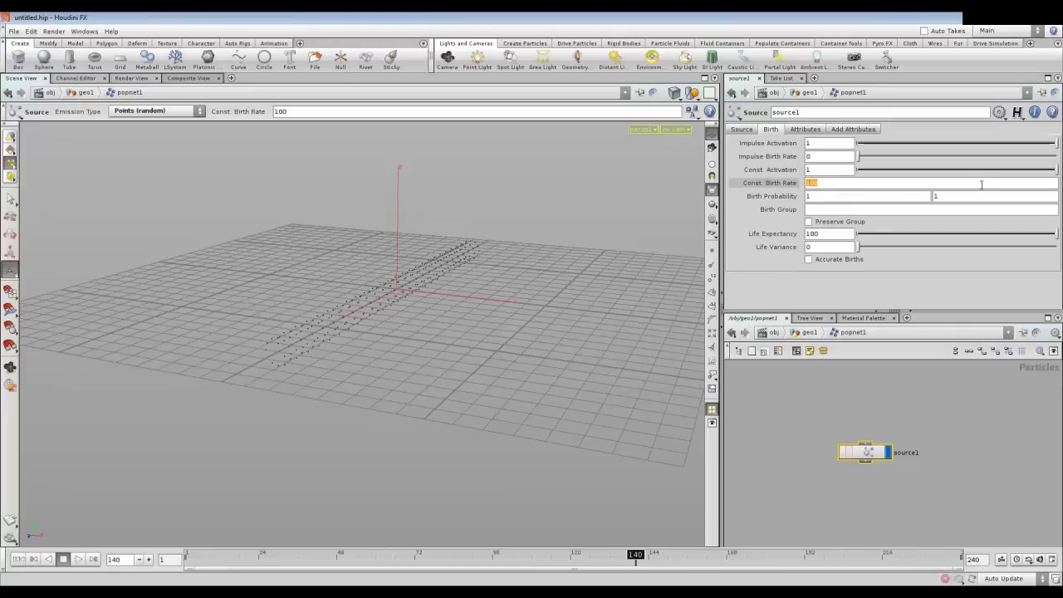
pyautogui.write('1')
pyautogui.press('Return')
pyautogui.write('100')
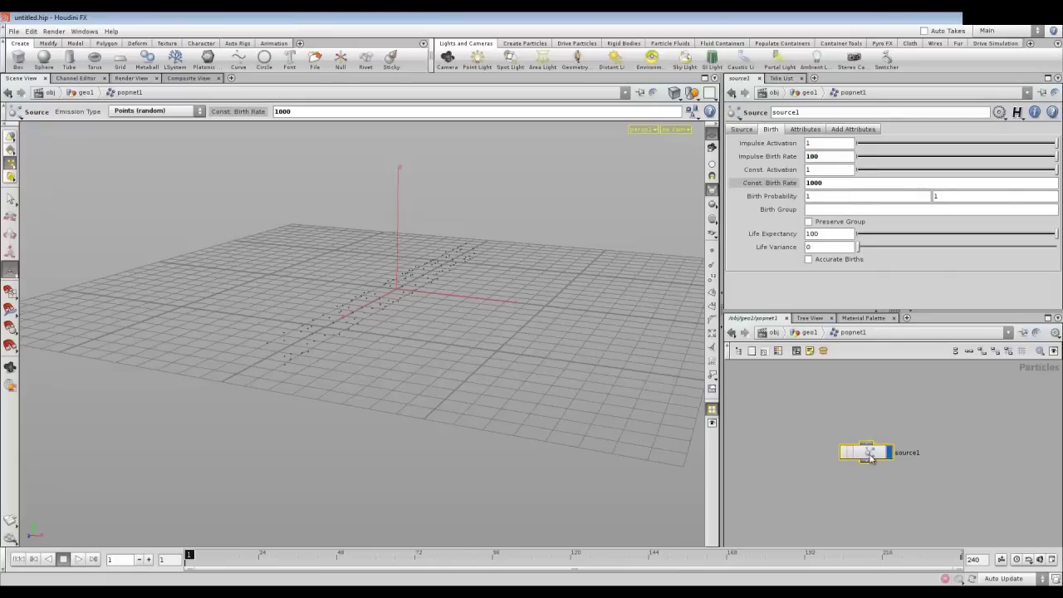
# - Change source1's Initial Velocity to 'Set initial velocity'
pyautogui.click(817, 131)
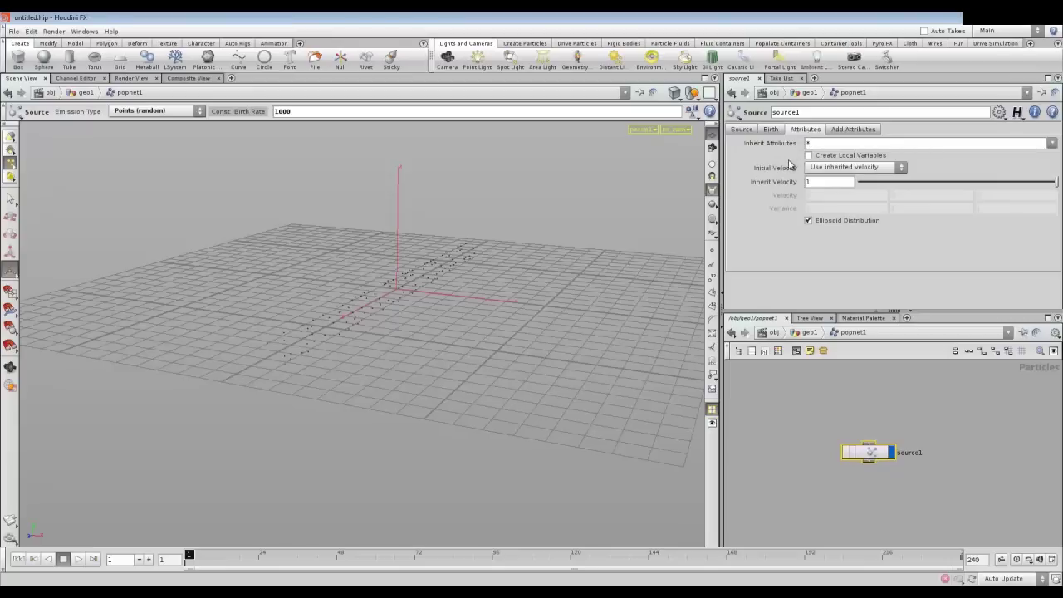
pyautogui.click(837, 170)
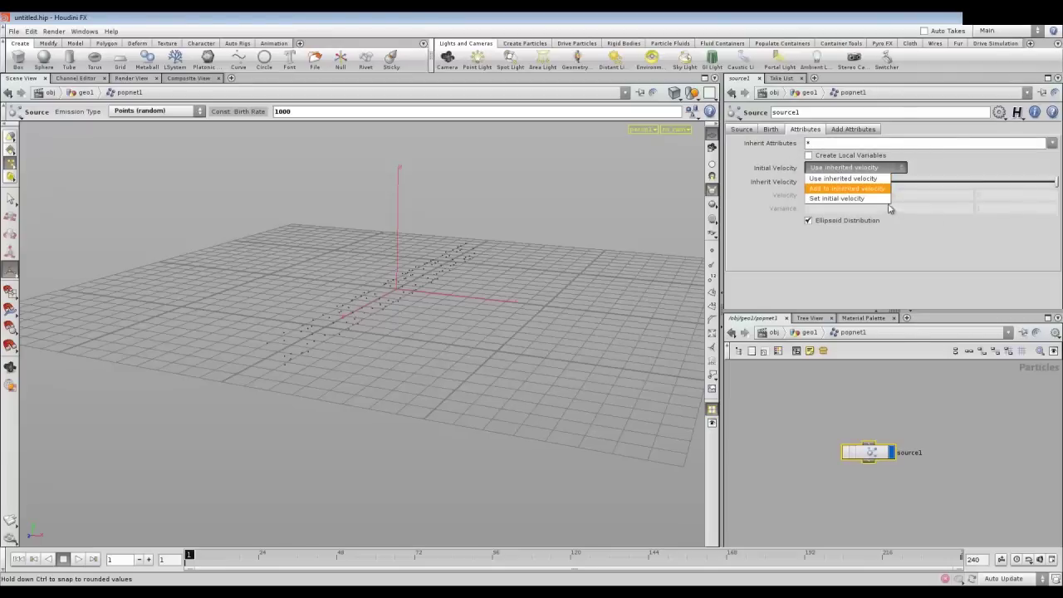
pyautogui.click(838, 198)
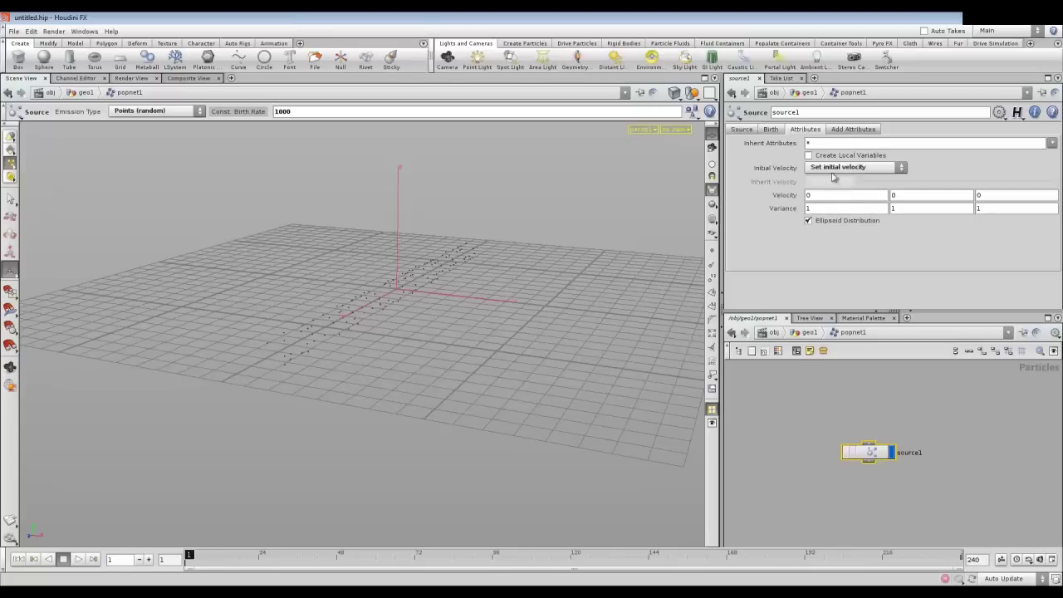
# - From geo1, tumble the view and play the simulation to watch particles spray around the tube
pyautogui.click(771, 130)
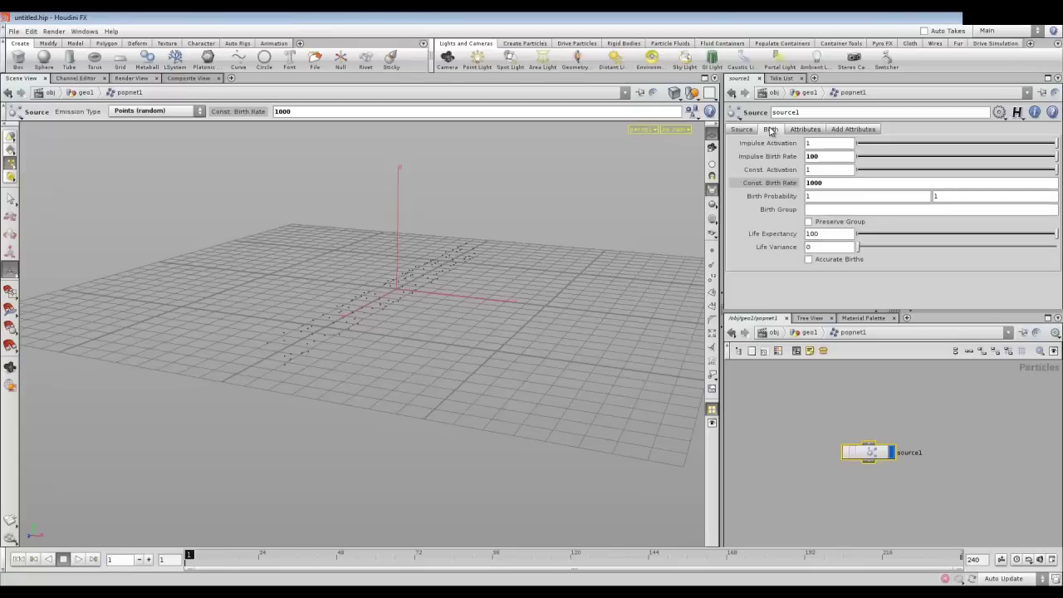
pyautogui.click(815, 332)
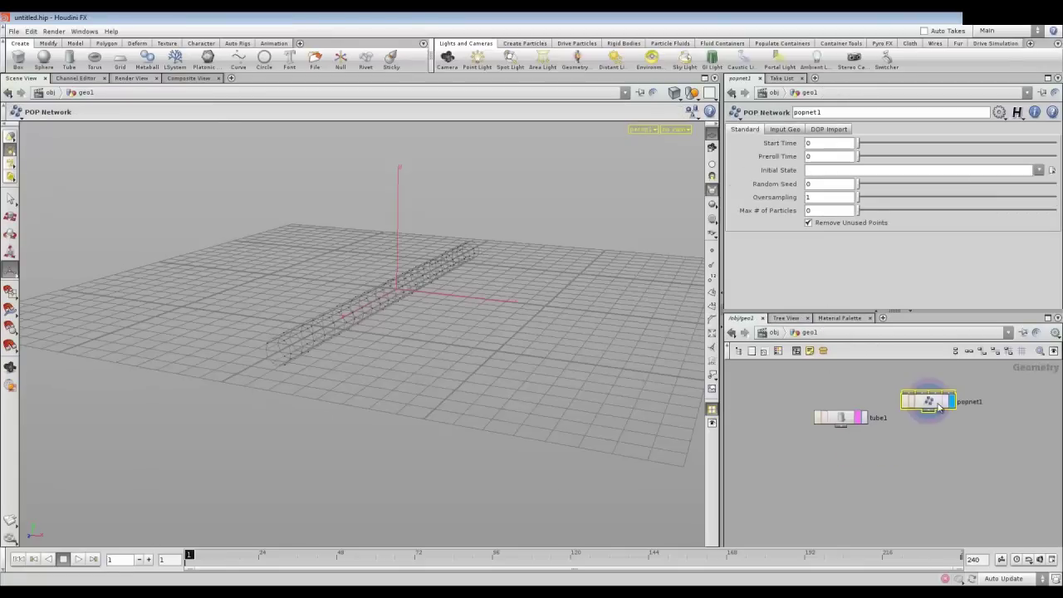
pyautogui.press('Escape')
pyautogui.moveTo(308, 304)
pyautogui.mouseDown()
pyautogui.moveTo(393, 309)
pyautogui.moveTo(380, 325)
pyautogui.mouseUp()
pyautogui.press('Escape')
pyautogui.click(77, 559)
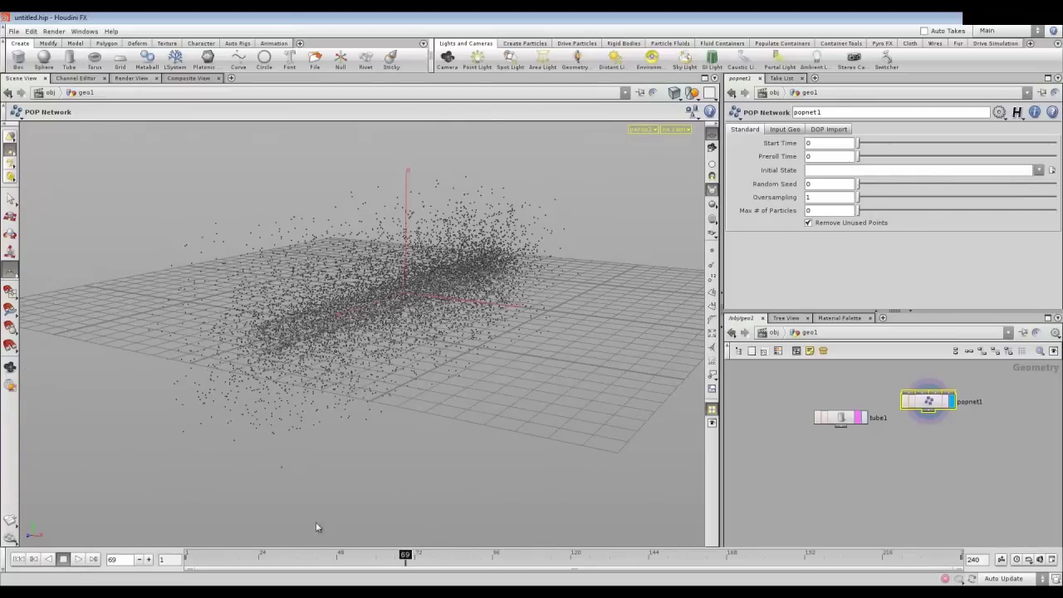
pyautogui.doubleClick(928, 401)
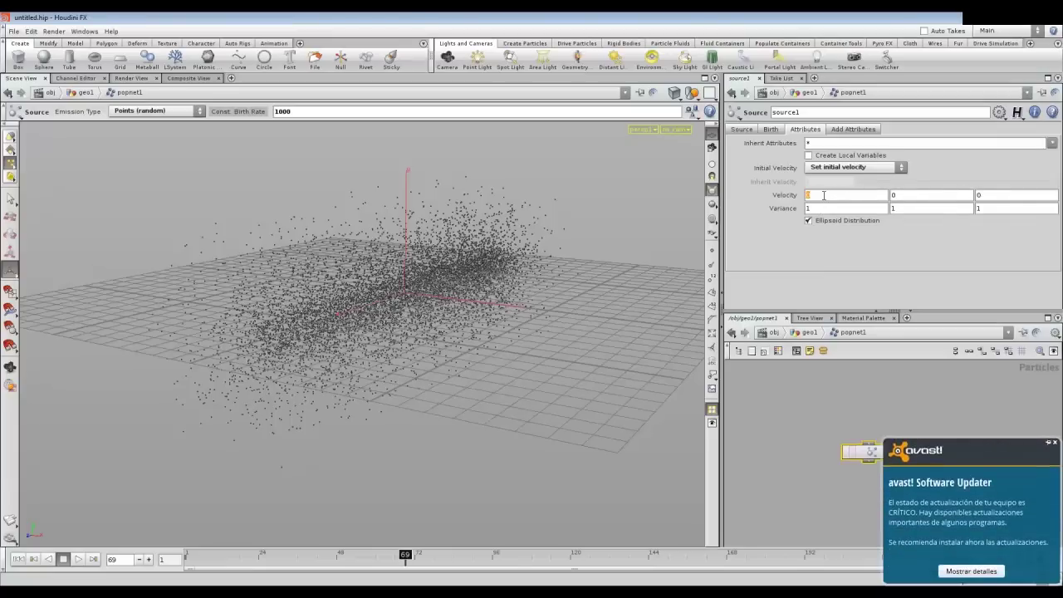
# - Replay the simulation from frame 1 to inspect the spread, then lower velocity X to 2
pyautogui.click(1054, 443)
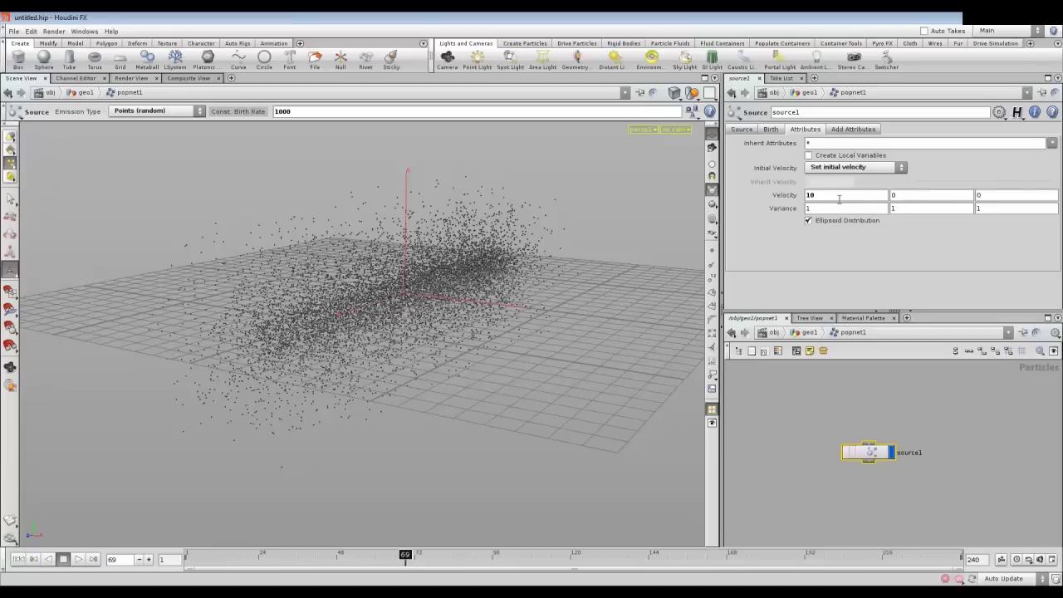
pyautogui.click(18, 559)
pyautogui.click(78, 558)
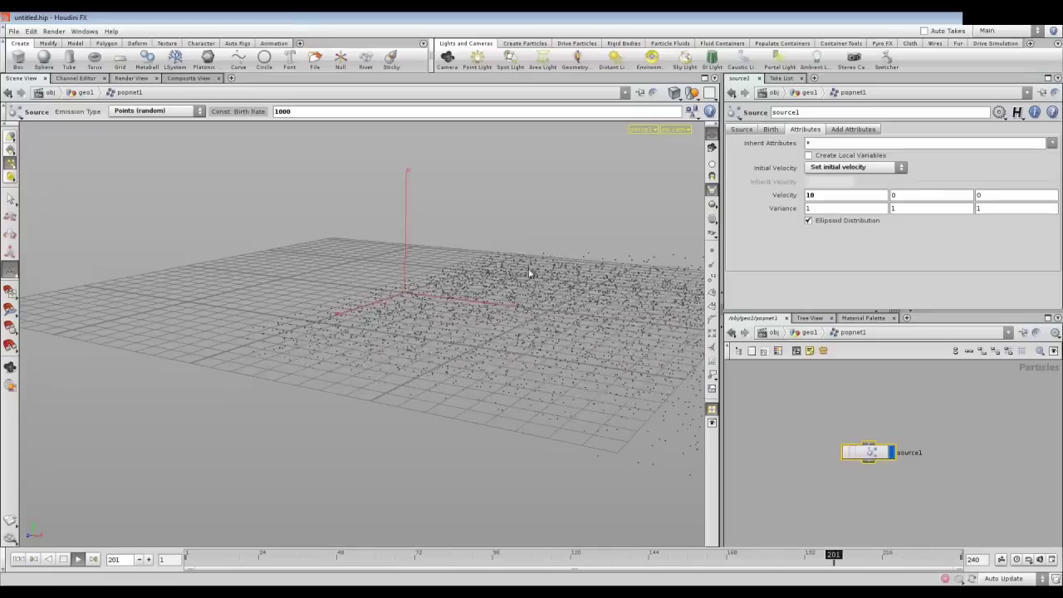
pyautogui.keyDown('alt'); pyautogui.moveTo(566, 344); pyautogui.dragTo(531, 301); pyautogui.keyUp('alt')
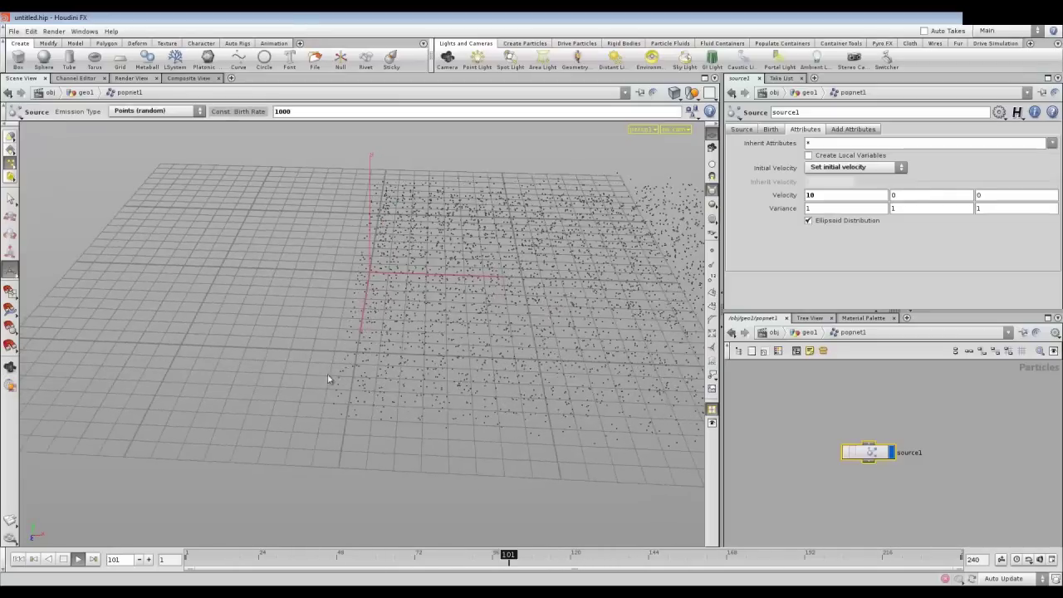
pyautogui.keyDown('alt'); pyautogui.moveTo(510, 298); pyautogui.dragTo(407, 280); pyautogui.keyUp('alt')
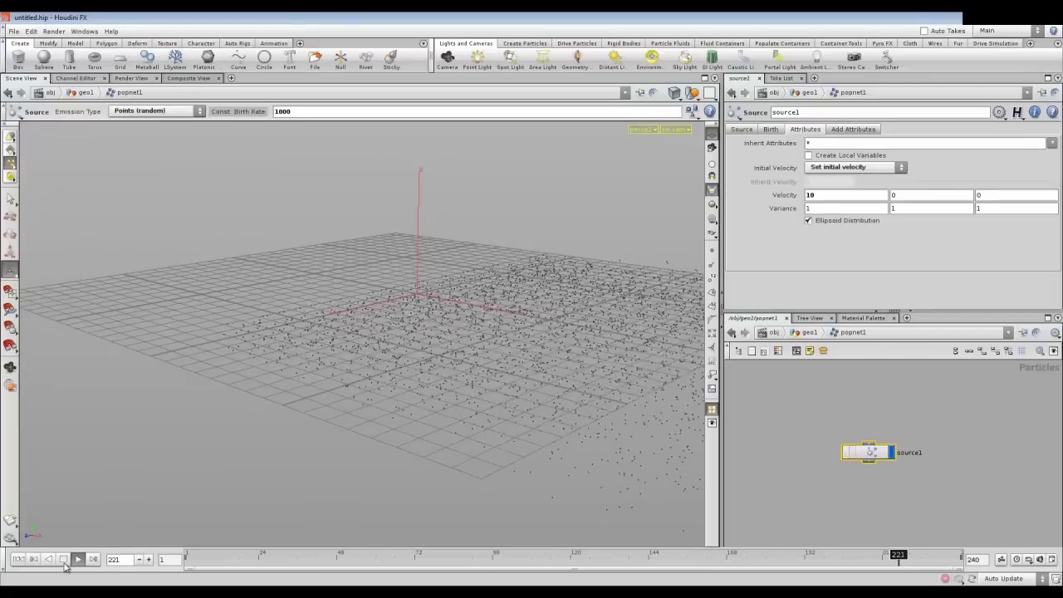
pyautogui.click(64, 559)
pyautogui.moveTo(838, 201); pyautogui.dragTo(795, 197)
pyautogui.write('2')
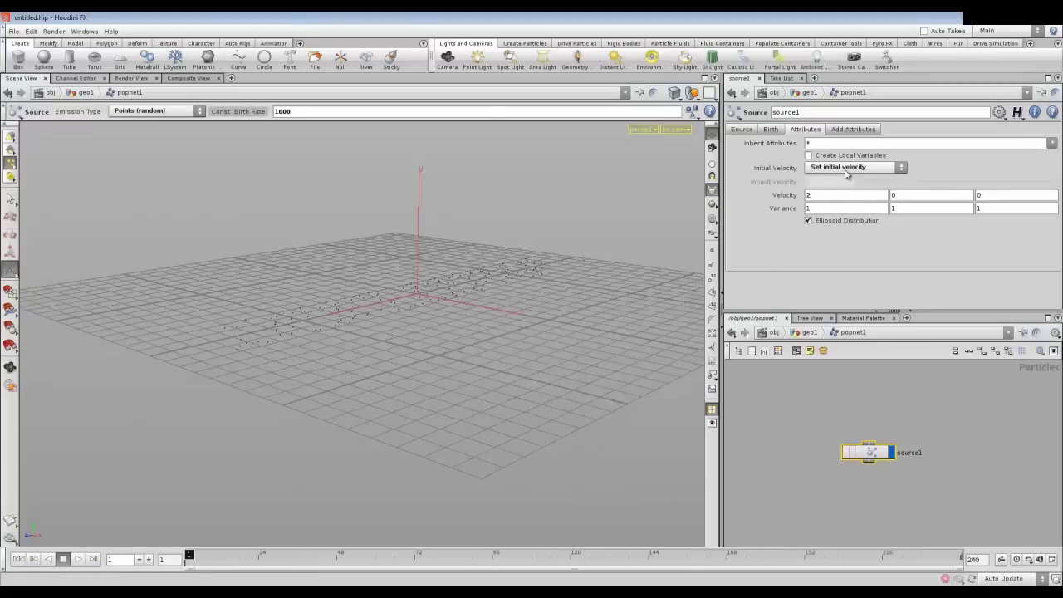
# - Set source1's velocity to 5, 0, 0 and its variance to 0.5 on all three axes
pyautogui.press('Tab')
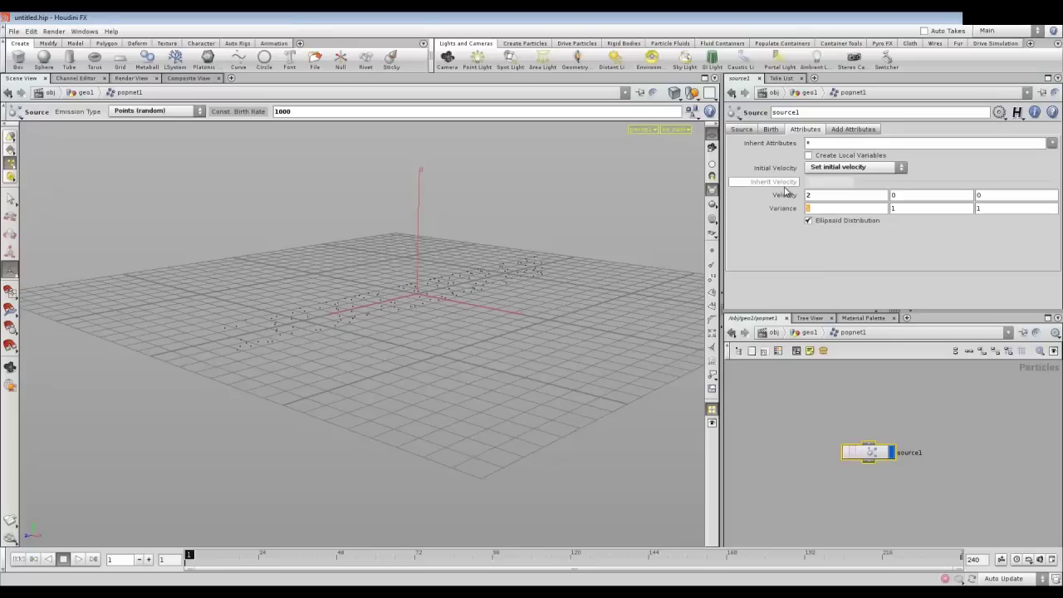
pyautogui.write('0.5')
pyautogui.press('Return')
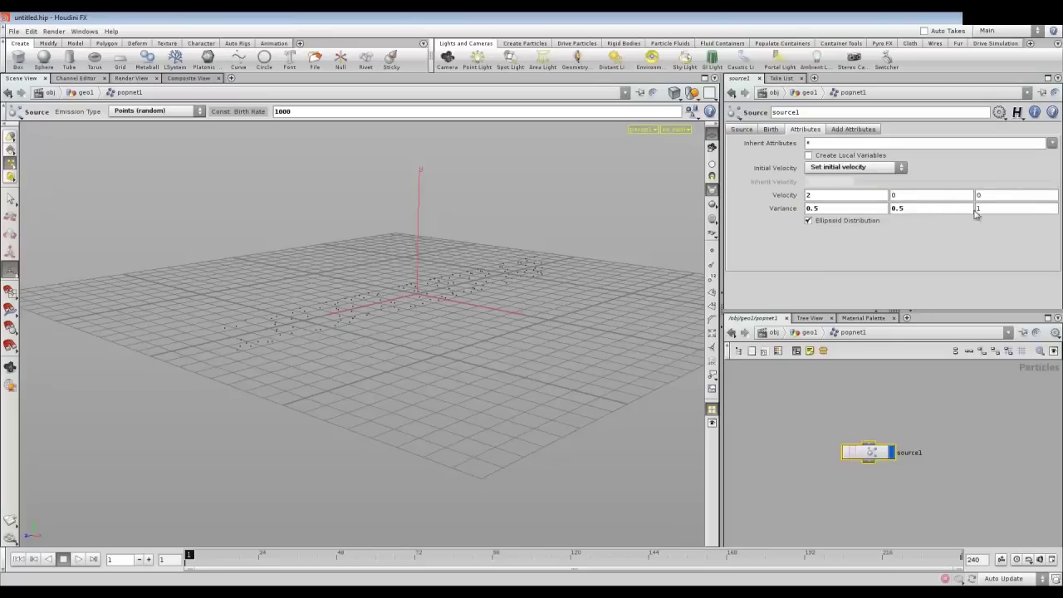
pyautogui.click(988, 214)
pyautogui.write('0.5')
pyautogui.press('Return')
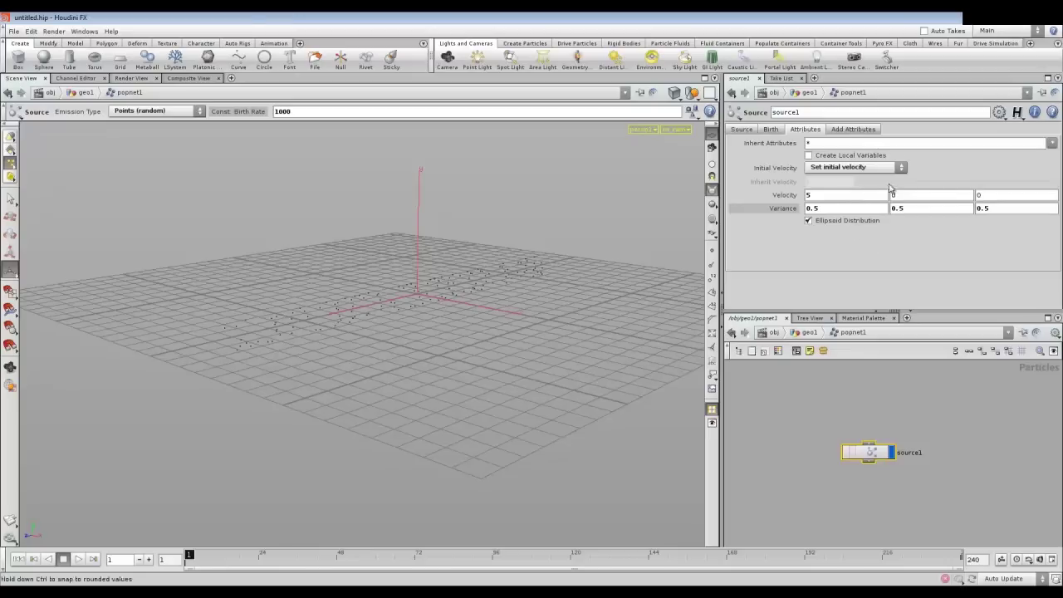
pyautogui.moveTo(866, 460); pyautogui.dragTo(851, 414)
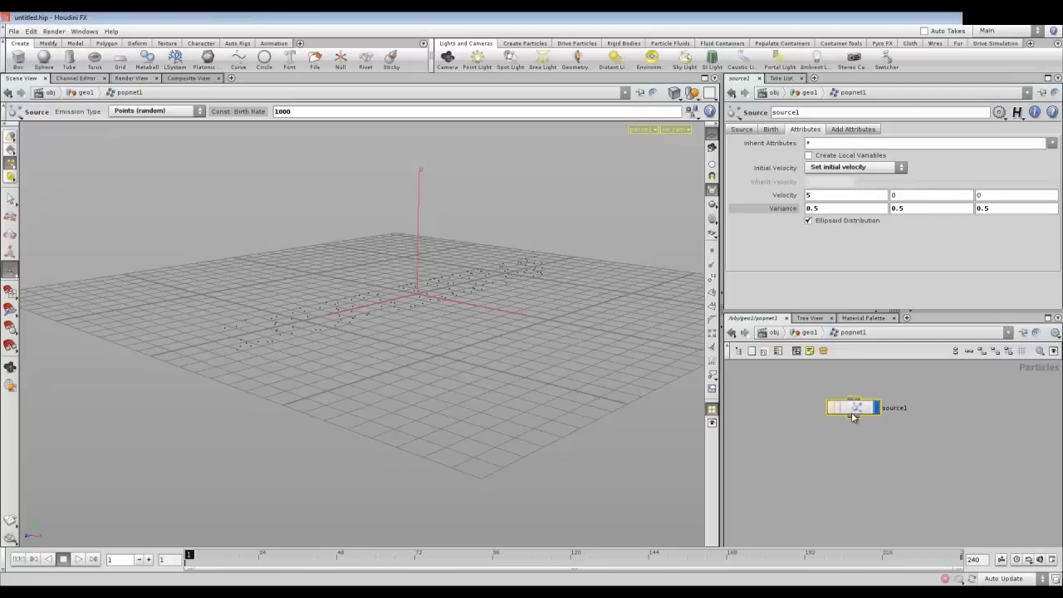
# - Add a force1 node wired below source1 with force 0 -9.8 0 and display it
pyautogui.press('Tab')
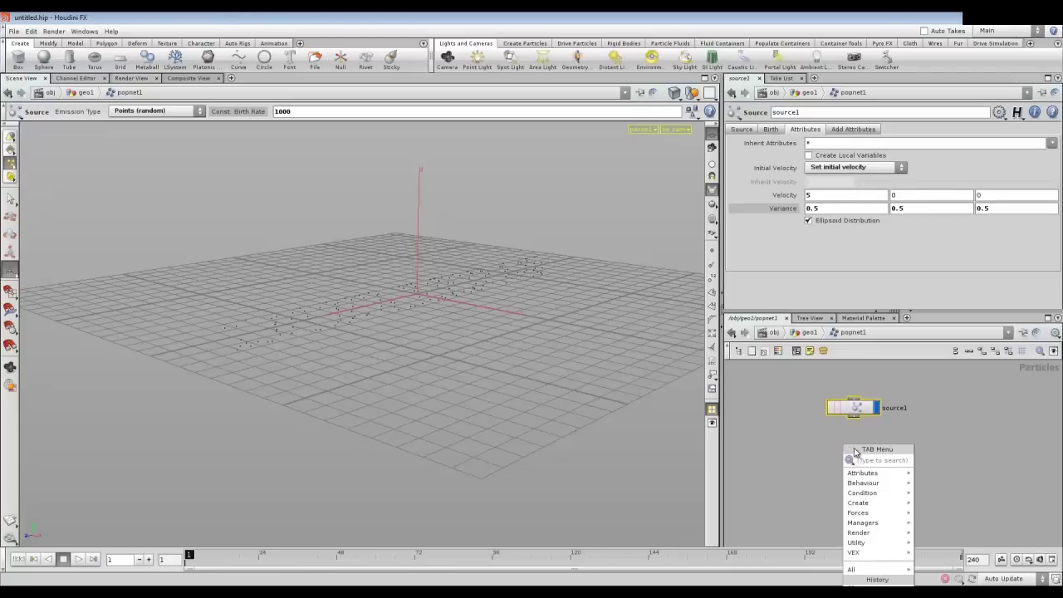
pyautogui.write('Force')
pyautogui.click(934, 459)
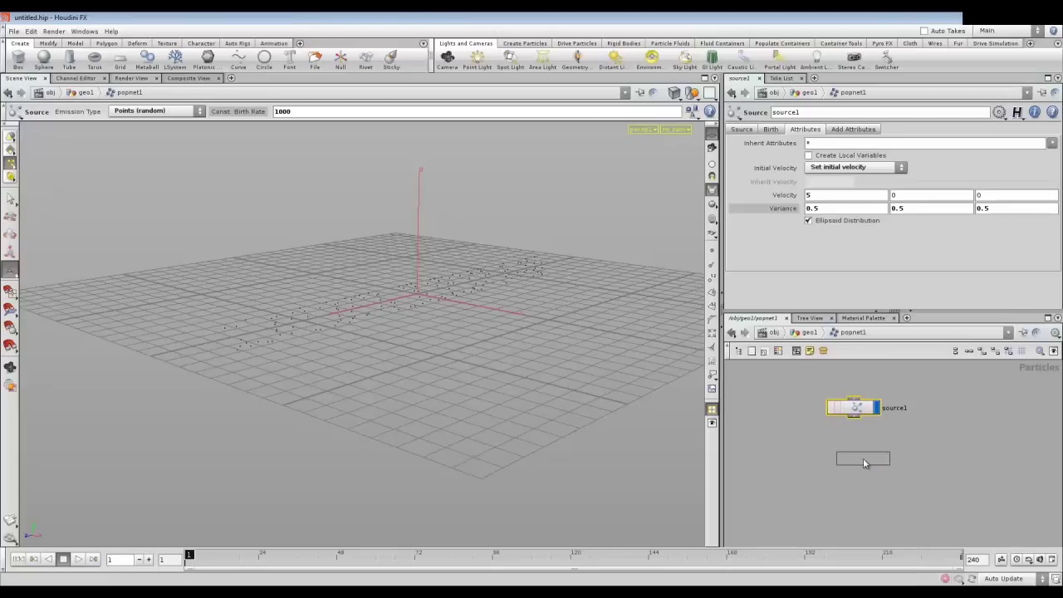
pyautogui.click(861, 458)
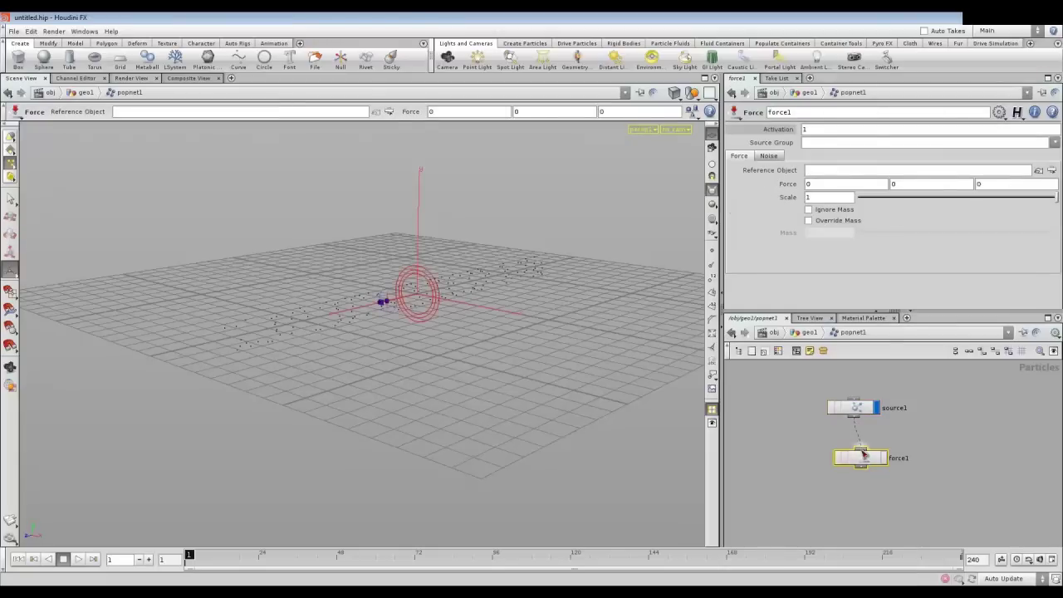
pyautogui.click(864, 461)
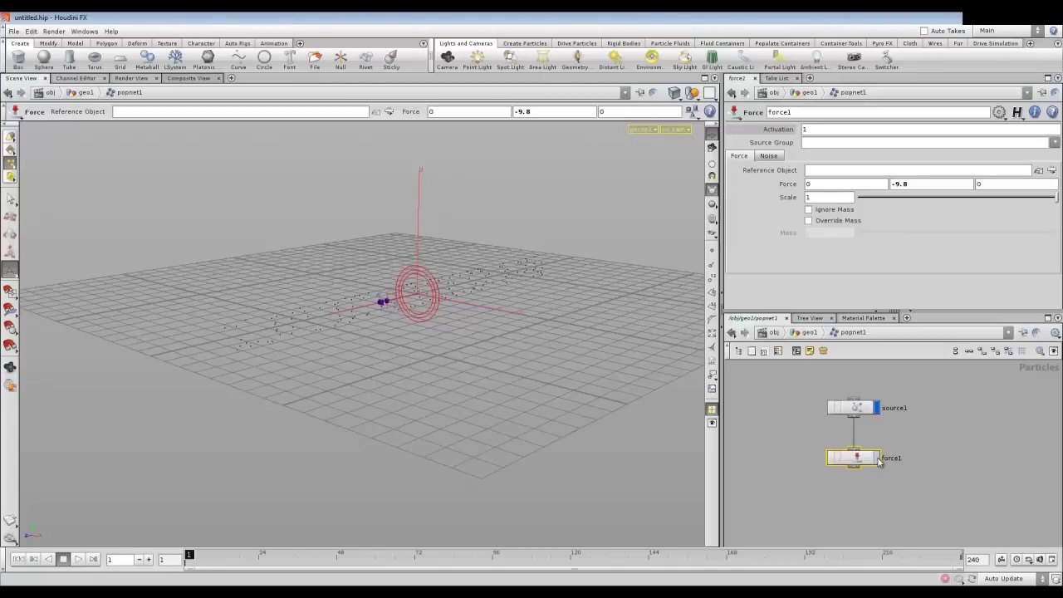
pyautogui.click(876, 457)
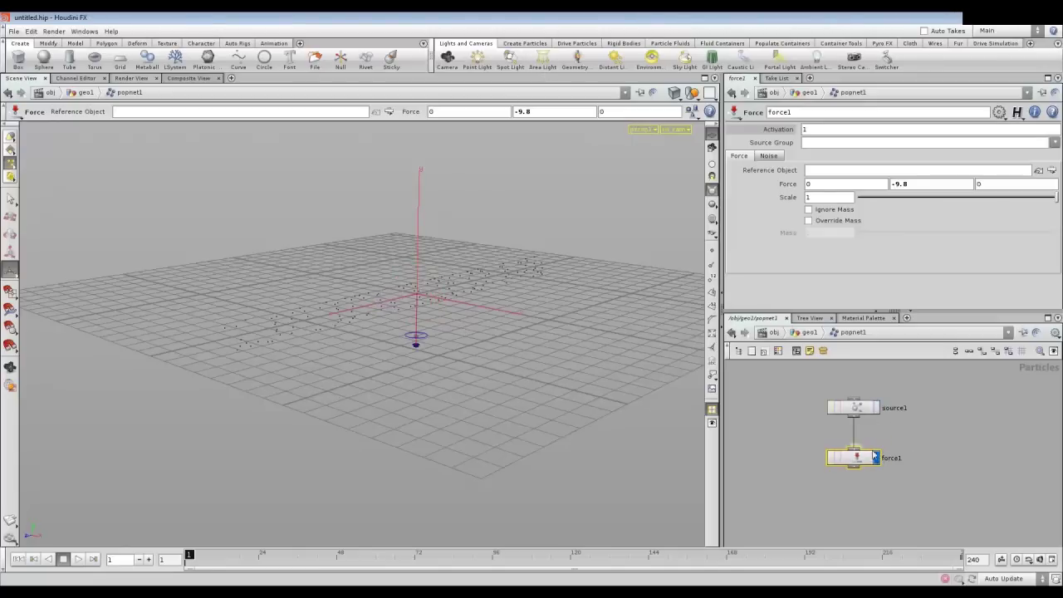
# - Play the simulation and orbit the view to watch the particle stream fall
pyautogui.press('Escape')
pyautogui.moveTo(360, 284); pyautogui.dragTo(384, 296)
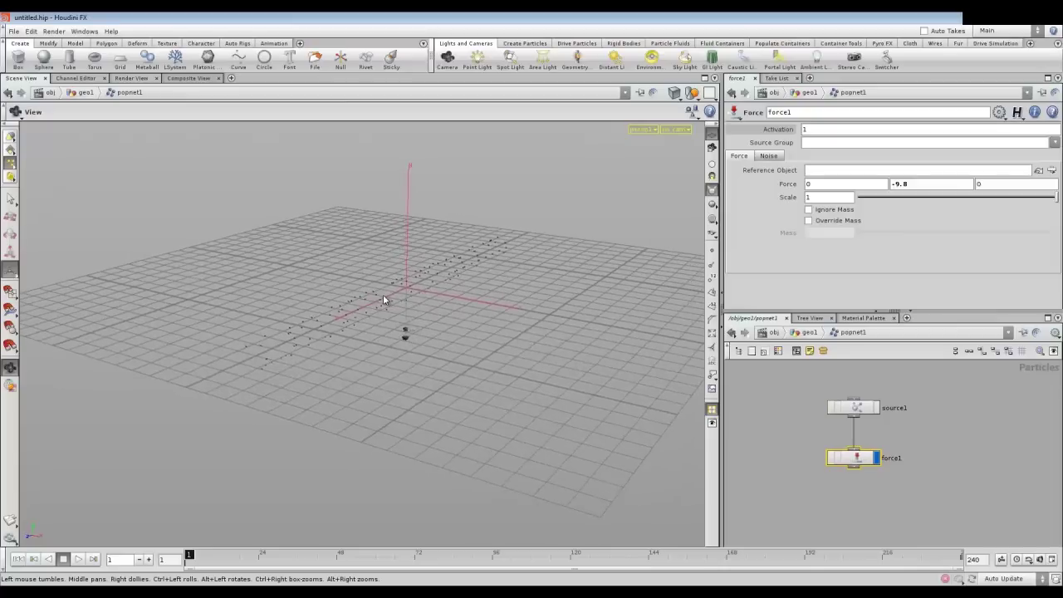
pyautogui.press('Return')
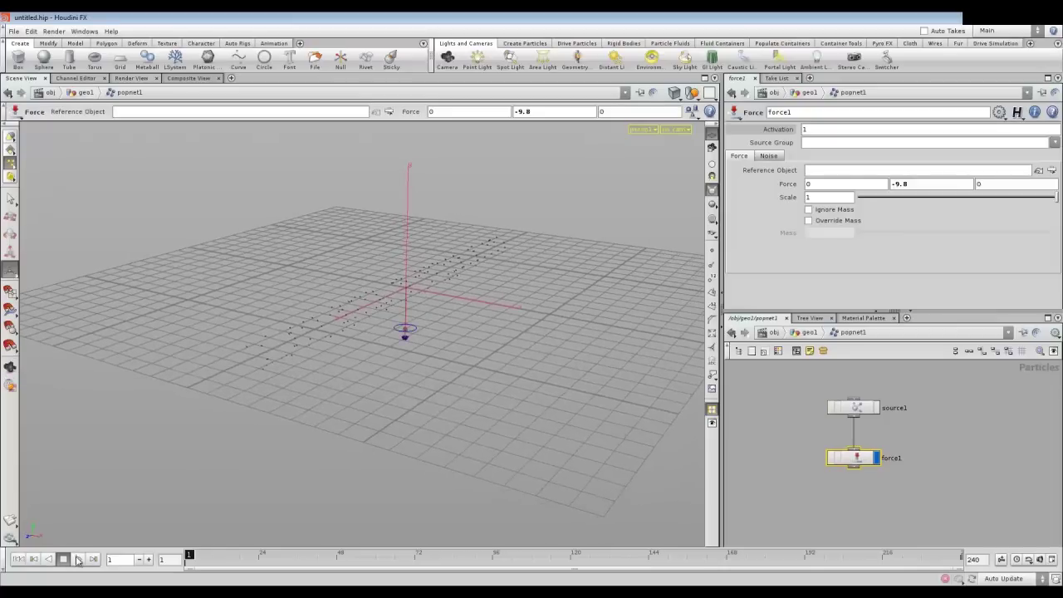
pyautogui.click(78, 559)
pyautogui.press('Escape')
pyautogui.moveTo(387, 355)
pyautogui.mouseDown()
pyautogui.moveTo(470, 331)
pyautogui.moveTo(472, 309)
pyautogui.mouseUp()
pyautogui.press('Return')
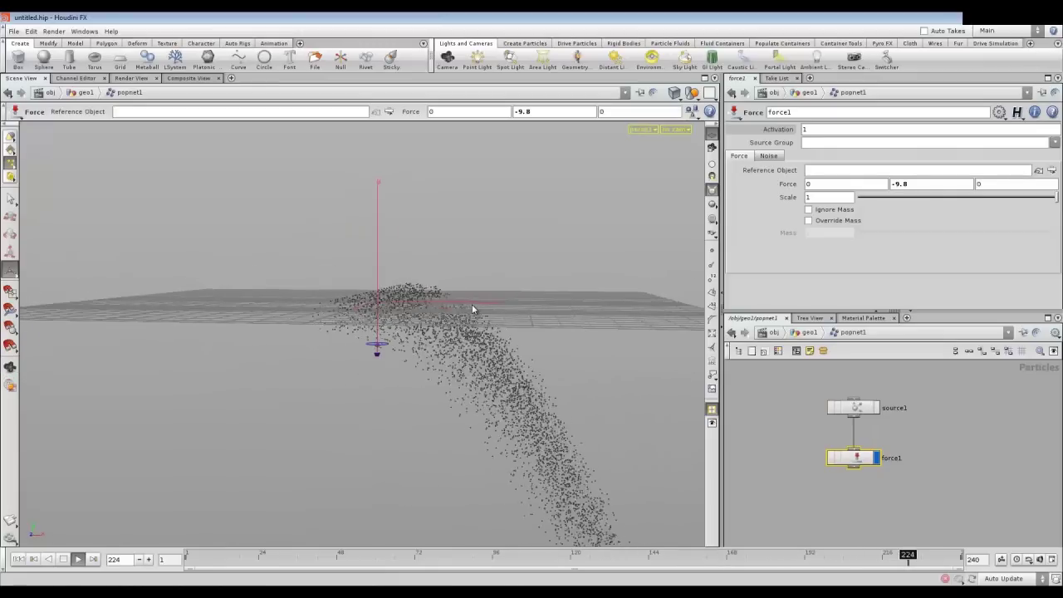
pyautogui.moveTo(472, 309); pyautogui.dragTo(426, 408)
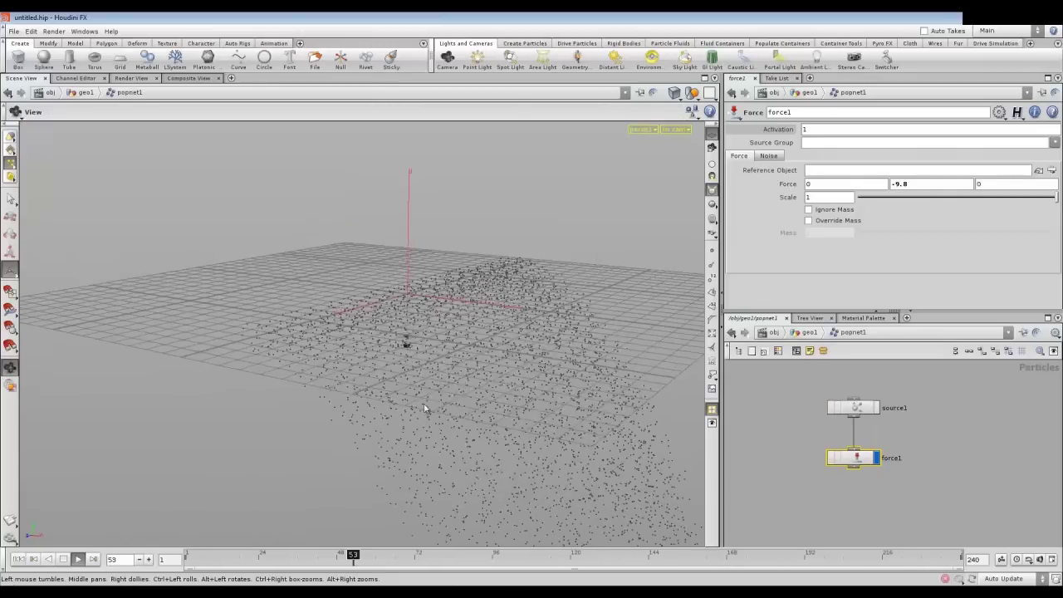
pyautogui.click(63, 559)
pyautogui.click(18, 559)
pyautogui.click(854, 407)
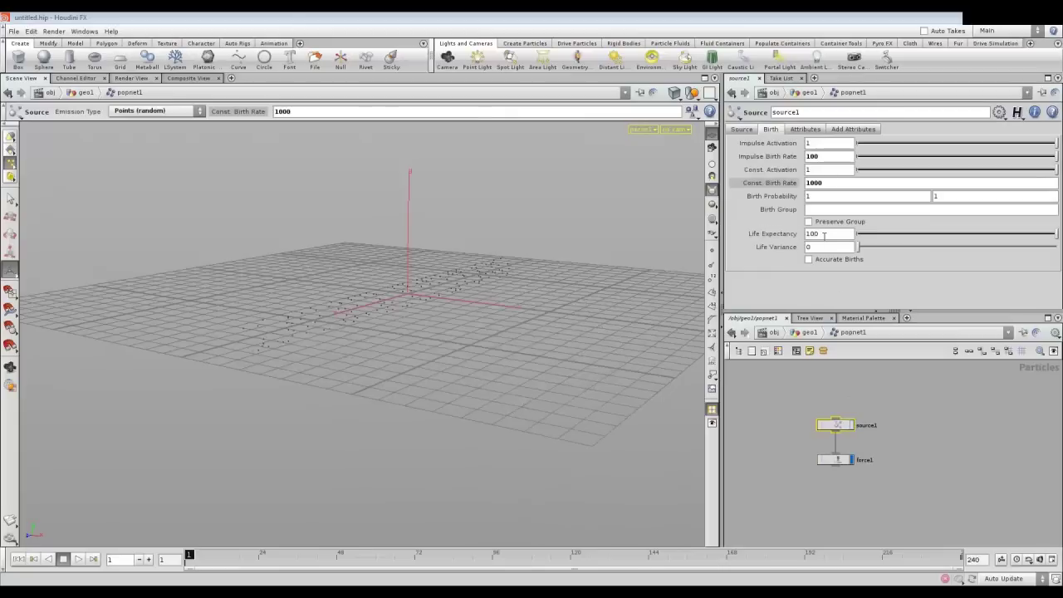
# - Set source1's Life Expectancy to 4 and play the simulation to preview the stream
pyautogui.doubleClick(823, 234)
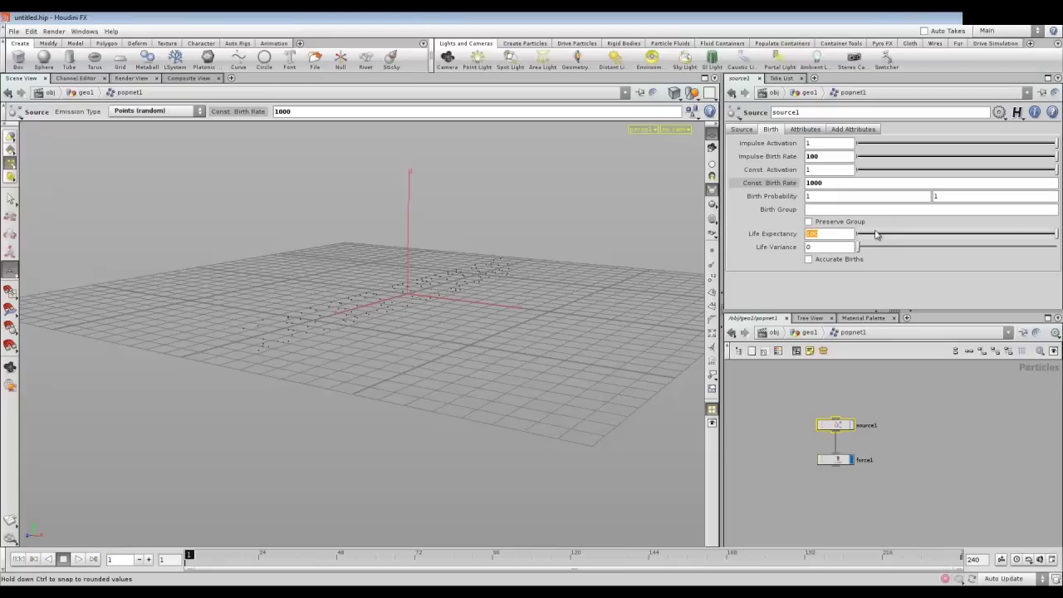
pyautogui.write('4')
pyautogui.press('Return')
pyautogui.moveTo(479, 315)
pyautogui.mouseDown()
pyautogui.moveTo(434, 335)
pyautogui.moveTo(474, 346)
pyautogui.moveTo(462, 284)
pyautogui.mouseUp()
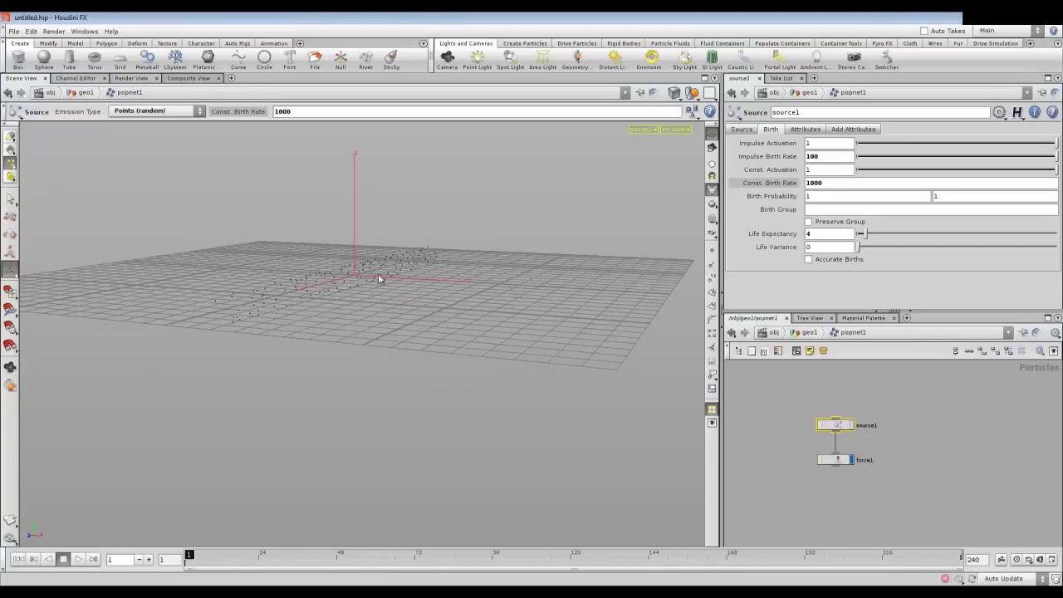
pyautogui.click(78, 559)
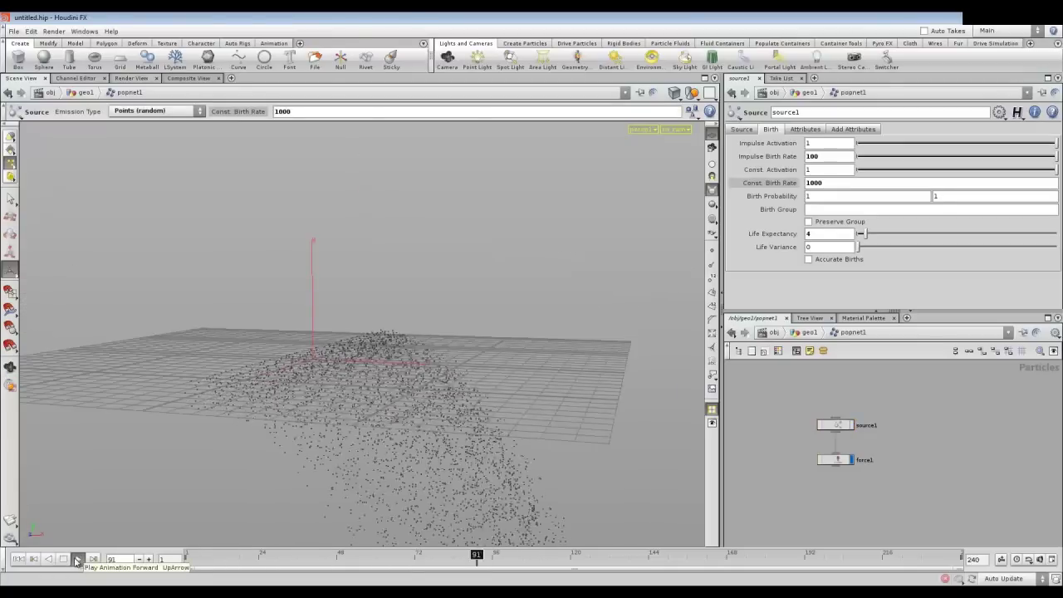
# - Lower source1's Life Expectancy further, to 1, from a side view
pyautogui.moveTo(526, 377)
pyautogui.mouseDown()
pyautogui.moveTo(468, 379)
pyautogui.moveTo(429, 410)
pyautogui.moveTo(471, 331)
pyautogui.moveTo(274, 356)
pyautogui.moveTo(406, 419)
pyautogui.moveTo(397, 264)
pyautogui.moveTo(348, 373)
pyautogui.moveTo(474, 351)
pyautogui.mouseUp()
pyautogui.press('Return')
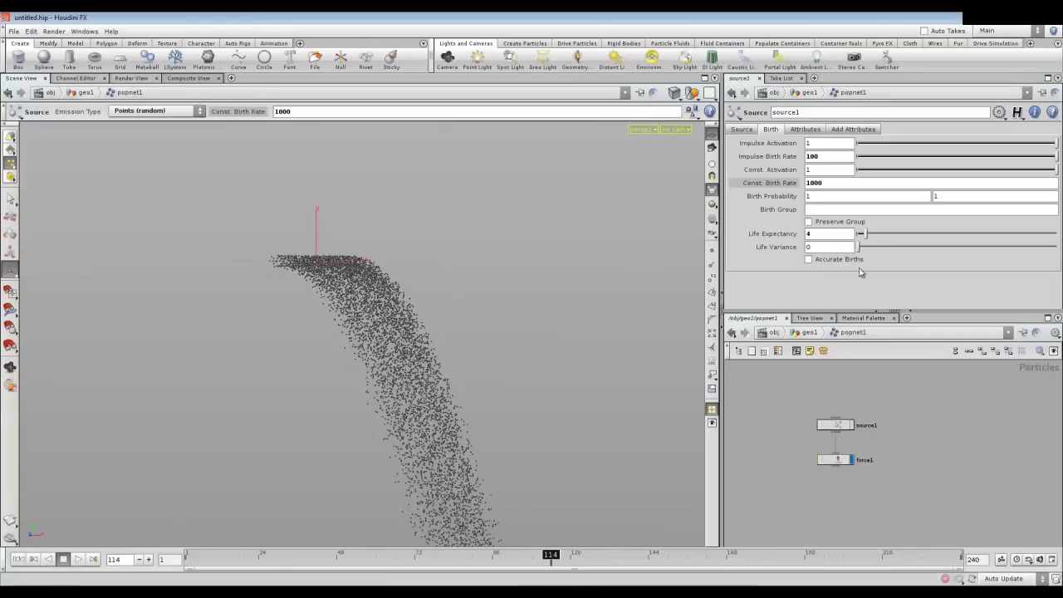
pyautogui.write('13')
pyautogui.press('Return')
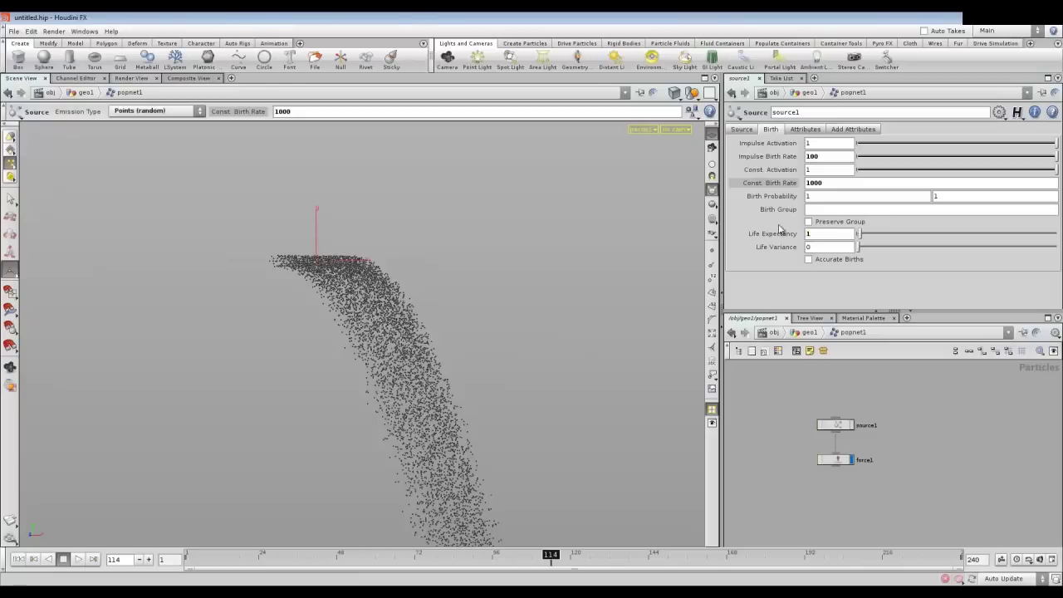
# - Replay the simulation from frame 1 and set source1's Life Expectancy to 2
pyautogui.moveTo(546, 344); pyautogui.dragTo(395, 334)
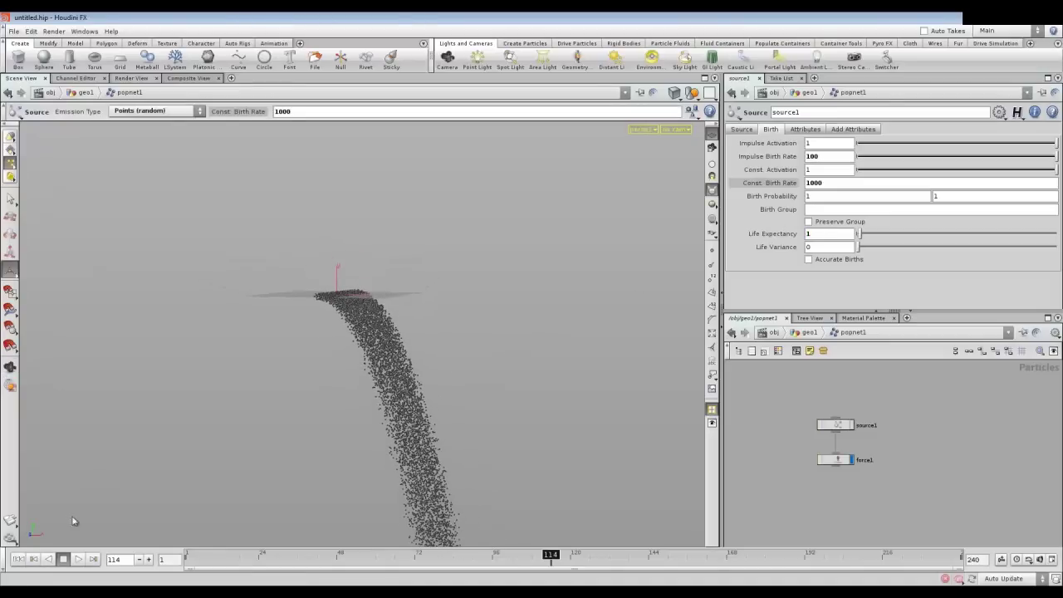
pyautogui.click(18, 559)
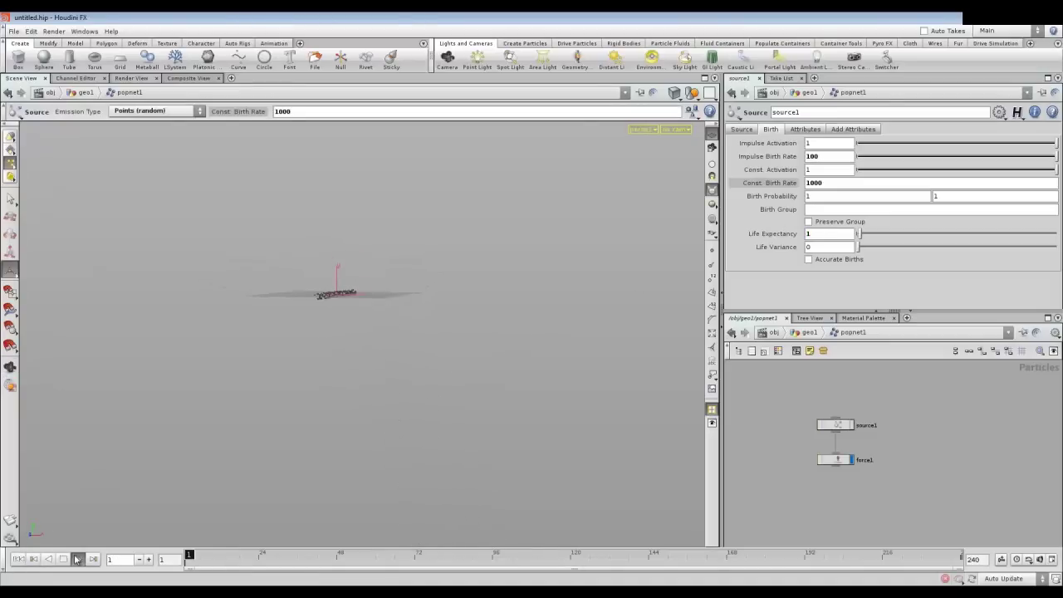
pyautogui.click(76, 559)
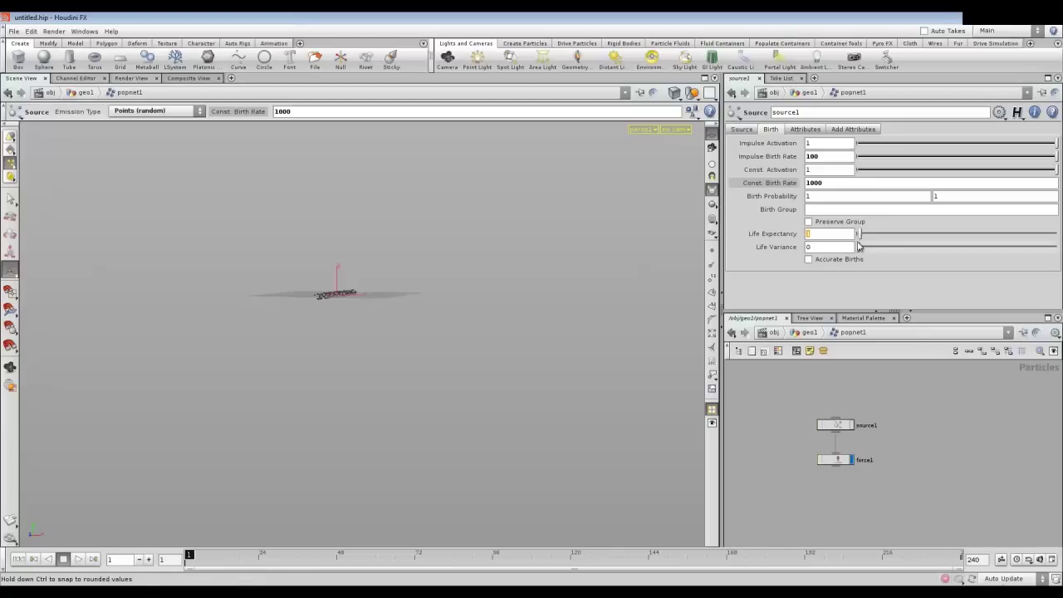
pyautogui.write('2')
pyautogui.press('Return')
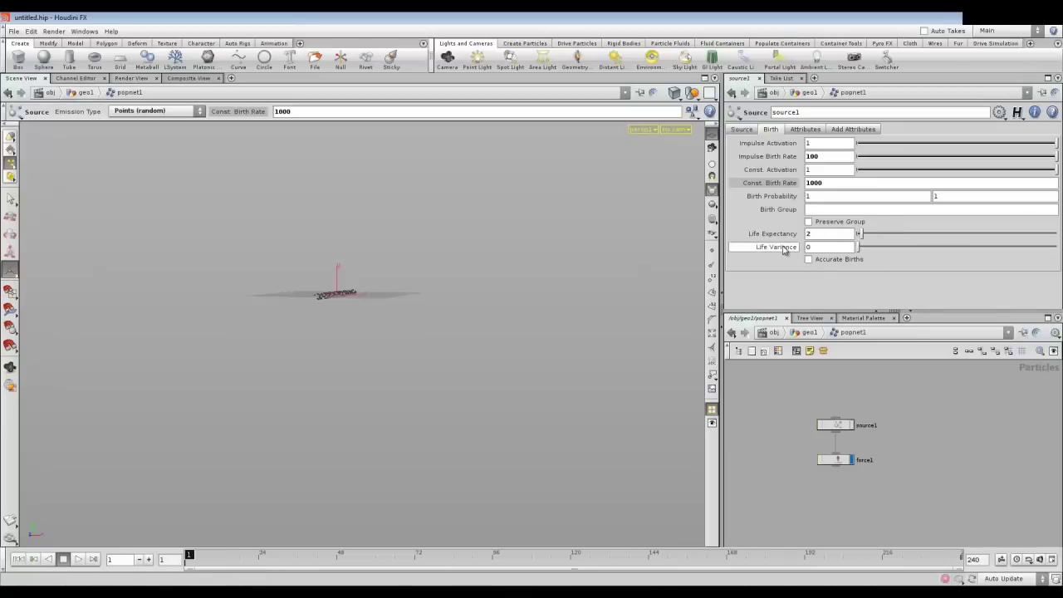
# - Set Life Variance to 0.5, replay the shortened stream, then rewind to frame 1
pyautogui.click(810, 247)
pyautogui.write('.5')
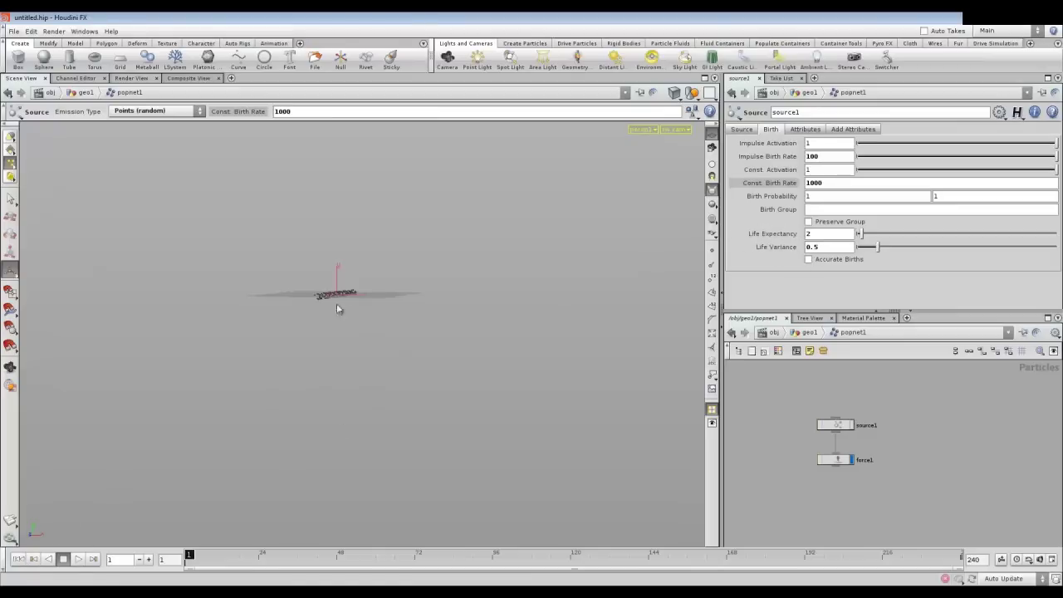
pyautogui.click(78, 560)
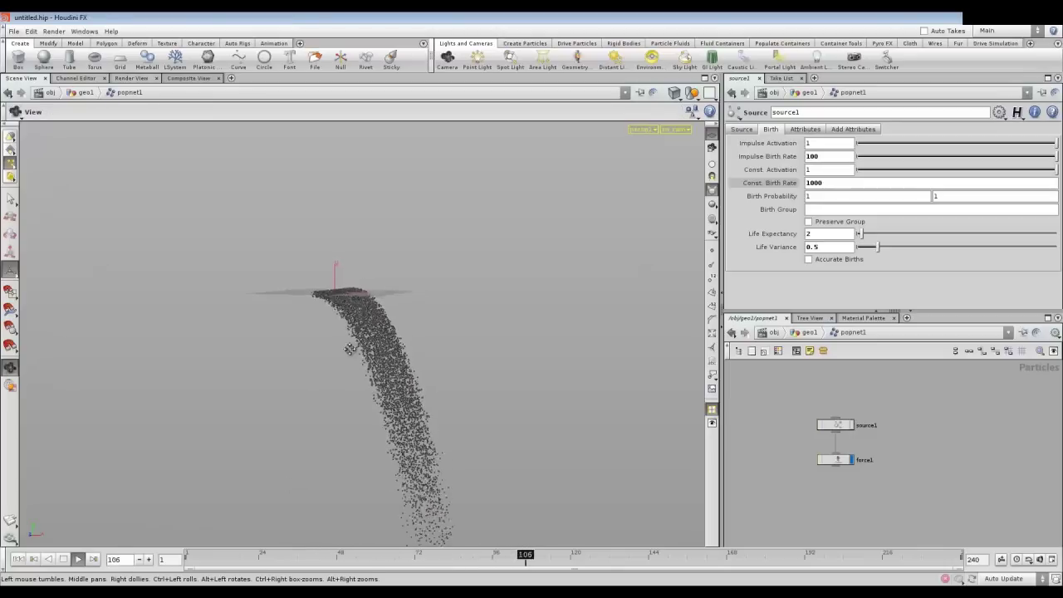
pyautogui.moveTo(351, 362); pyautogui.dragTo(328, 268, button='middle')
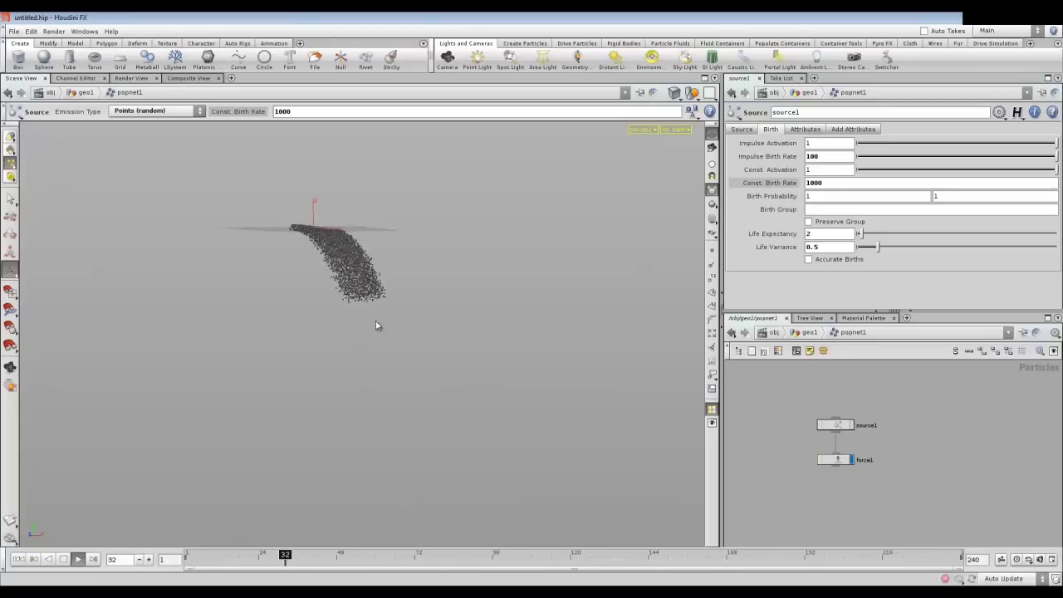
pyautogui.click(63, 558)
pyautogui.click(18, 558)
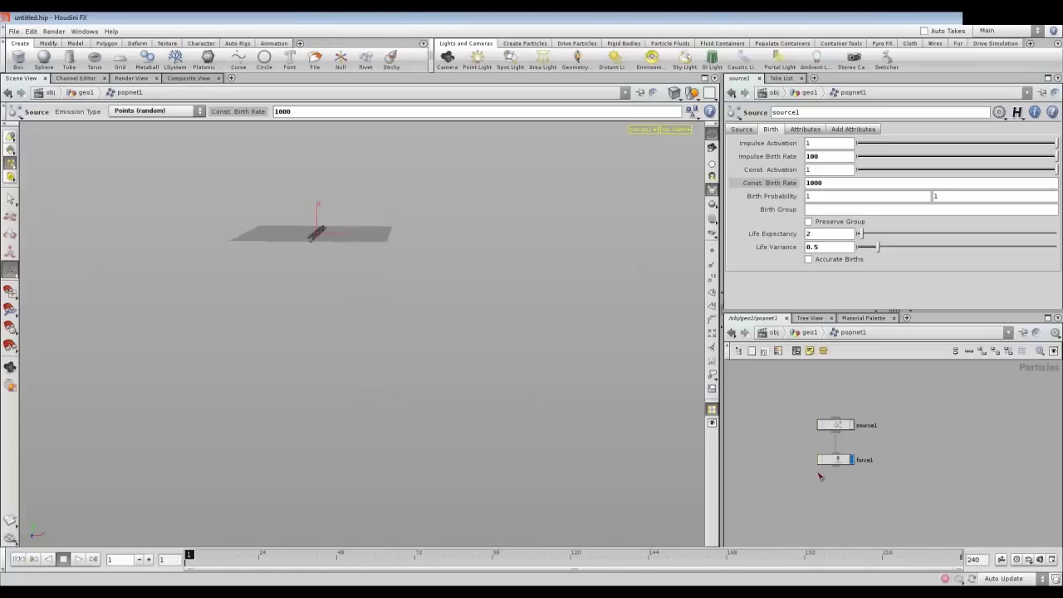
# - Select force1 and replay the particle simulation from frame 1
pyautogui.click(837, 461)
pyautogui.moveTo(379, 214); pyautogui.dragTo(332, 246)
pyautogui.click(78, 559)
pyautogui.click(17, 560)
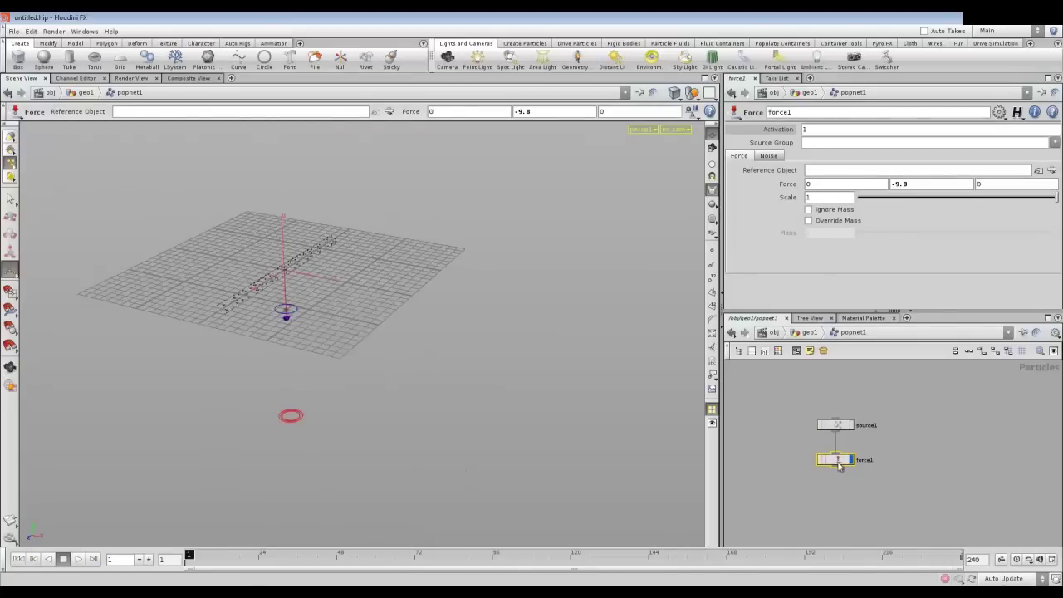
# - Add a drag1 node below force1, wire force1 into it, and set Scale to 1.5
pyautogui.press('Tab')
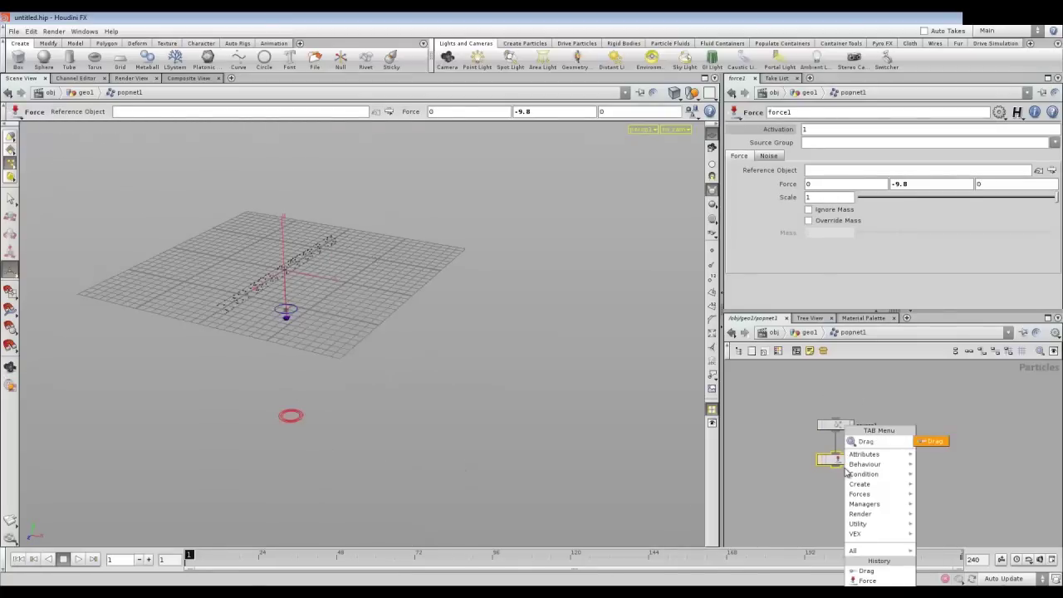
pyautogui.click(934, 442)
pyautogui.click(826, 502)
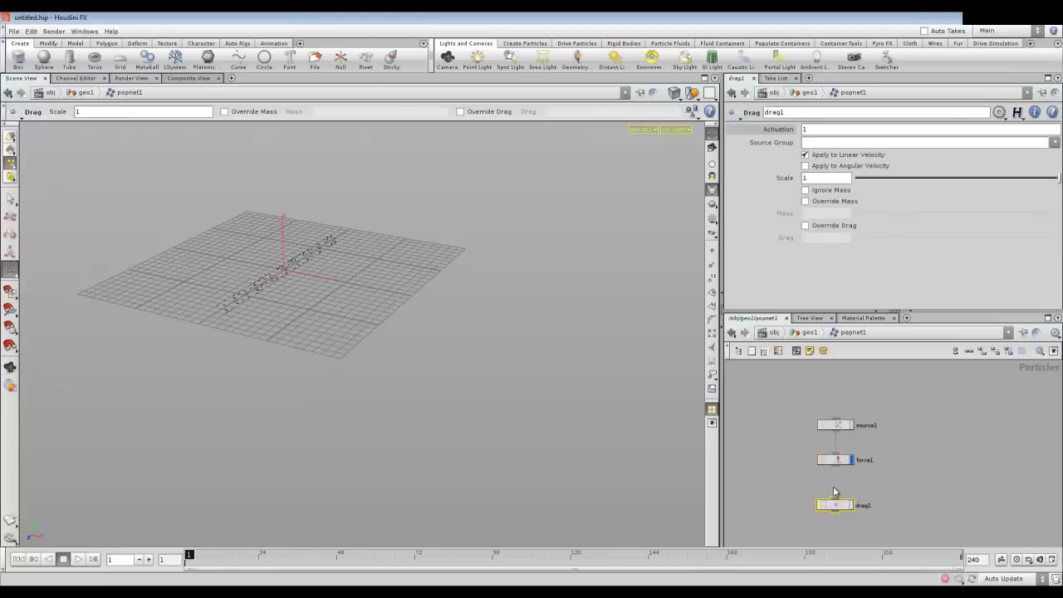
pyautogui.moveTo(839, 470); pyautogui.dragTo(835, 503)
pyautogui.write('2')
pyautogui.click(78, 558)
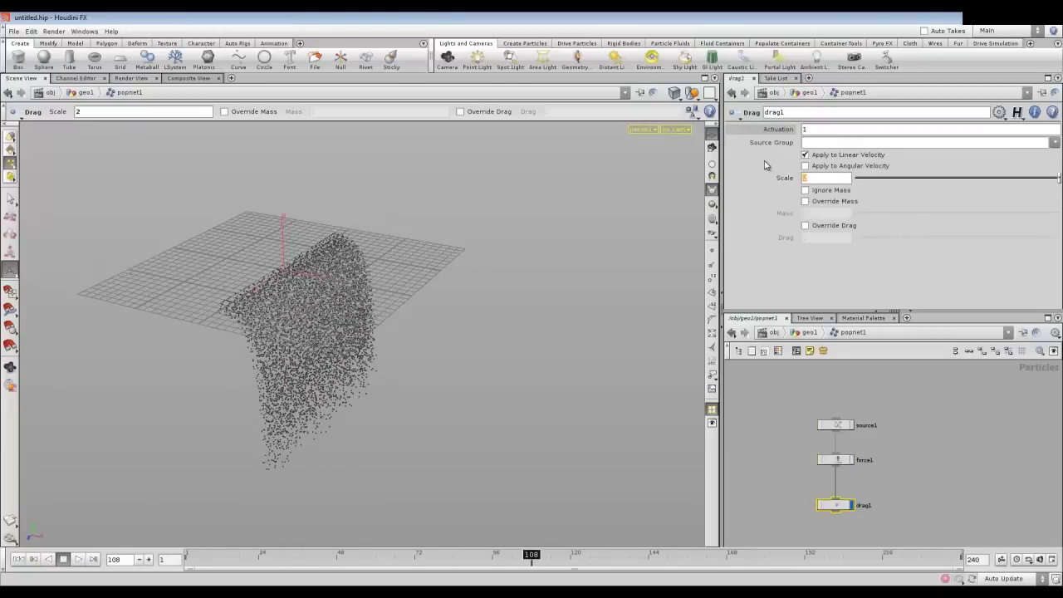
# - Replay the simulation, comparing the drag1 result against force1's, then rewind to frame 1
pyautogui.click(18, 559)
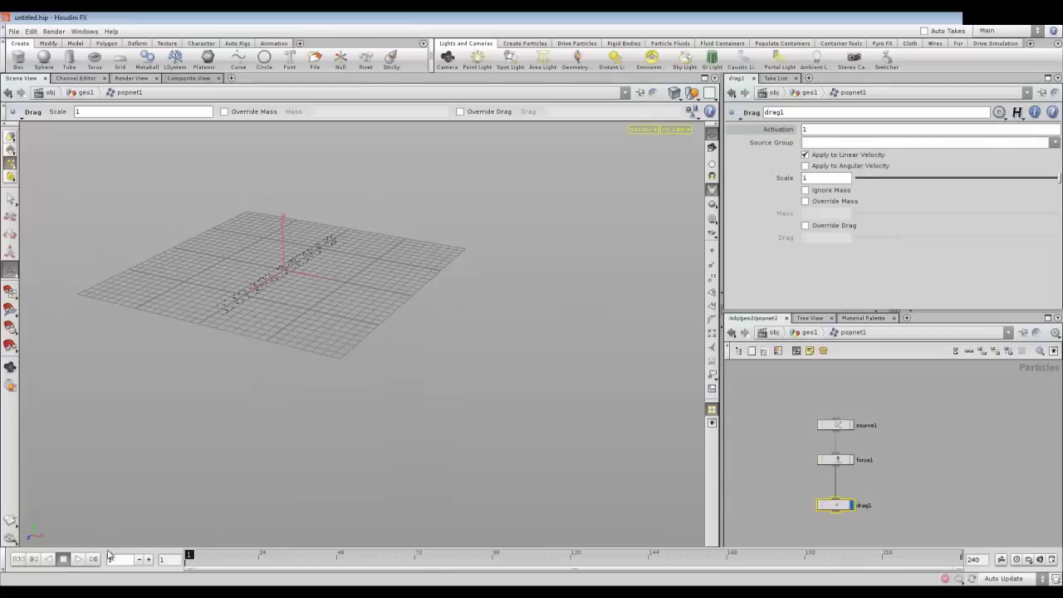
pyautogui.click(78, 558)
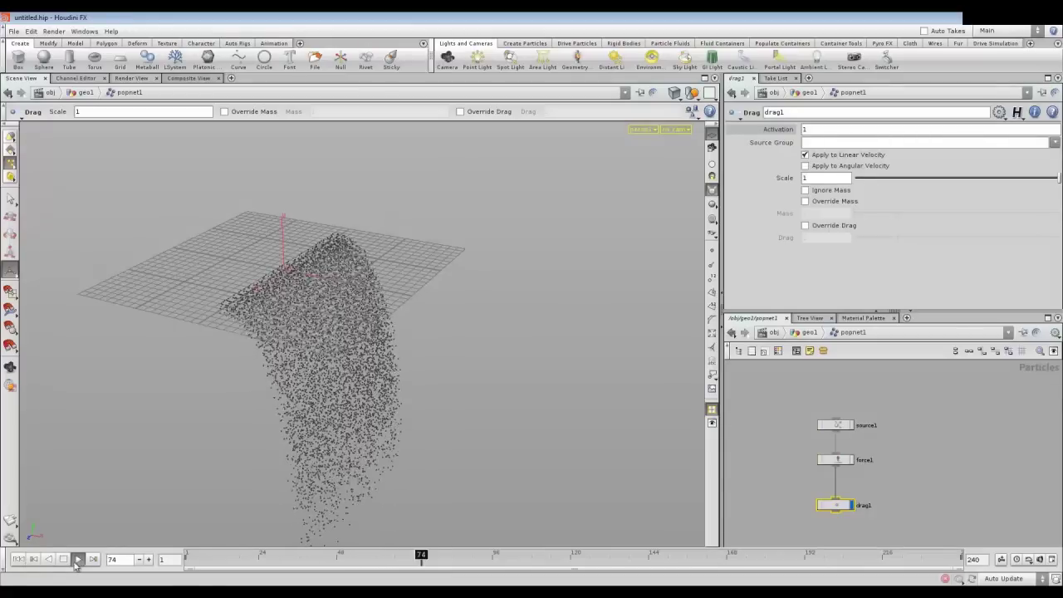
pyautogui.click(63, 559)
pyautogui.click(18, 559)
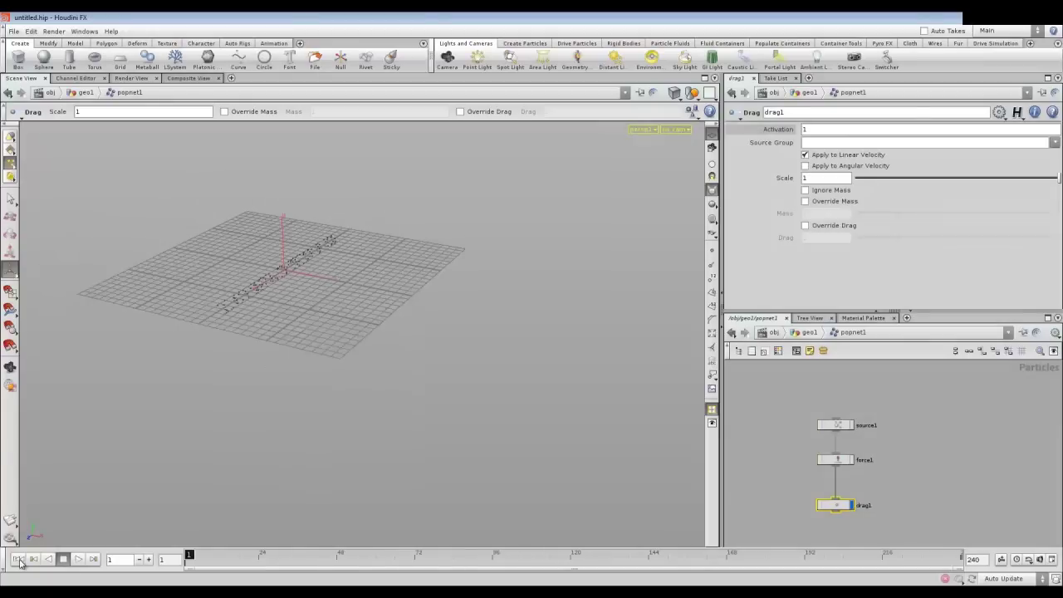
pyautogui.click(850, 459)
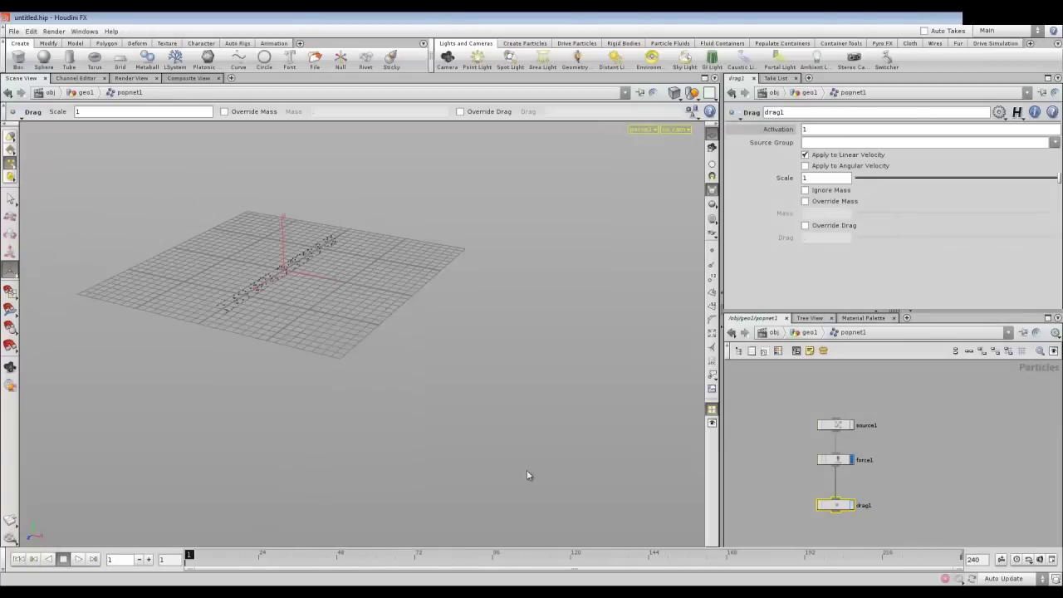
pyautogui.click(78, 559)
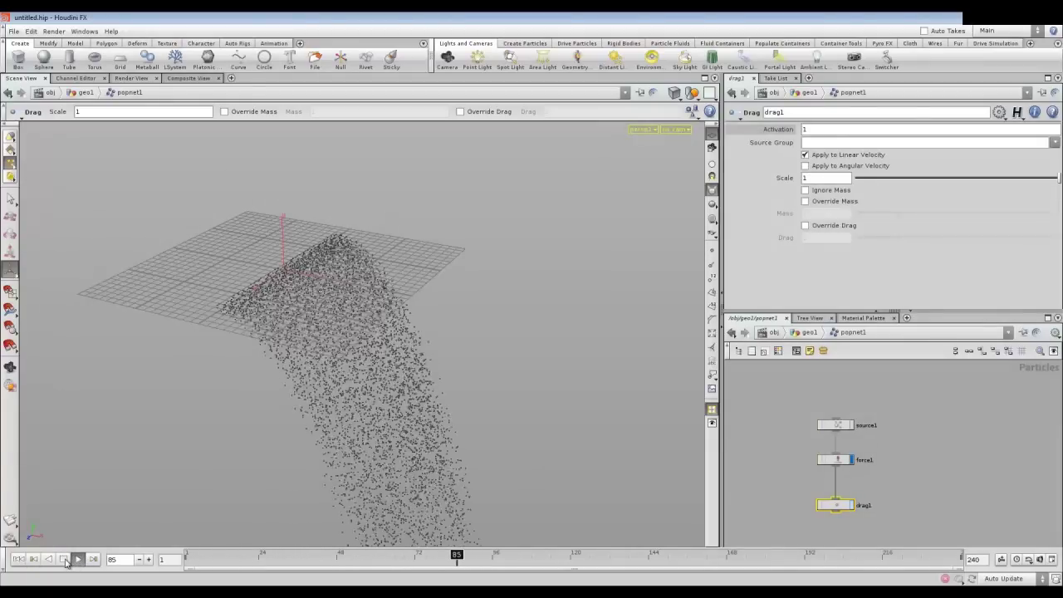
pyautogui.click(63, 559)
pyautogui.click(20, 559)
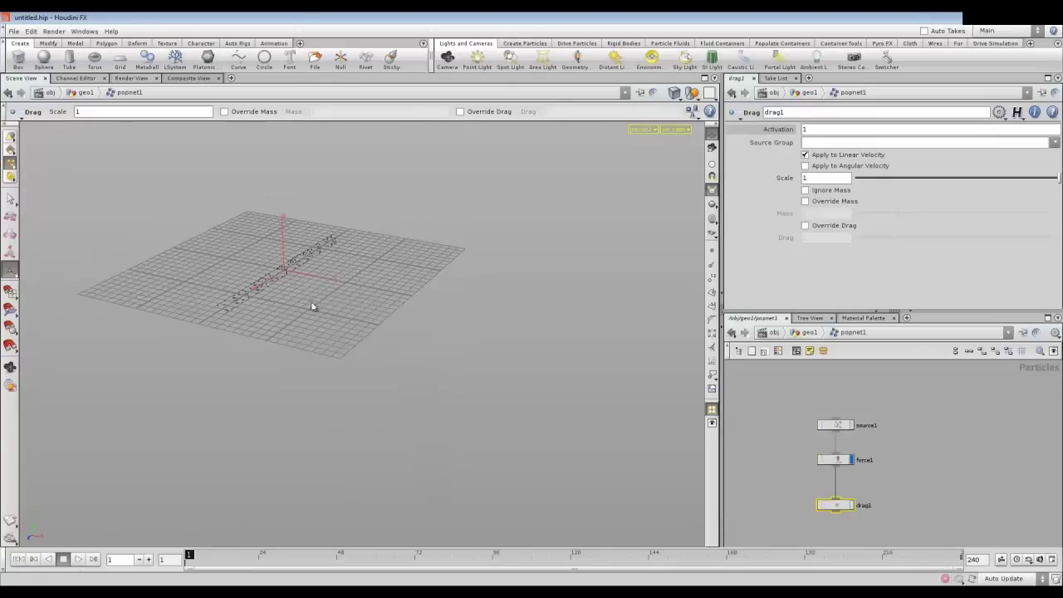
pyautogui.moveTo(311, 296); pyautogui.dragTo(301, 289)
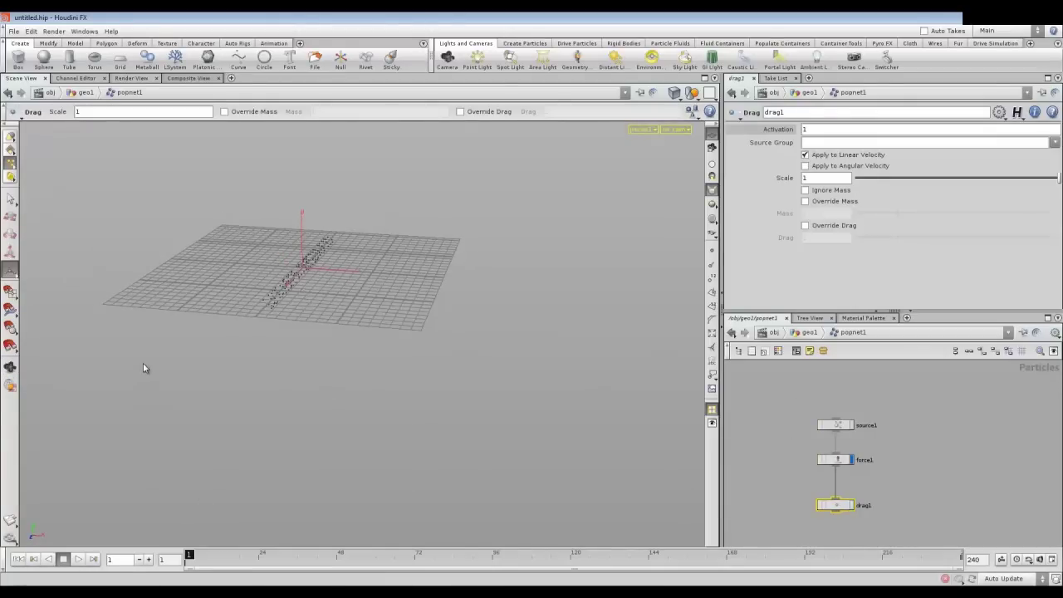
pyautogui.click(77, 559)
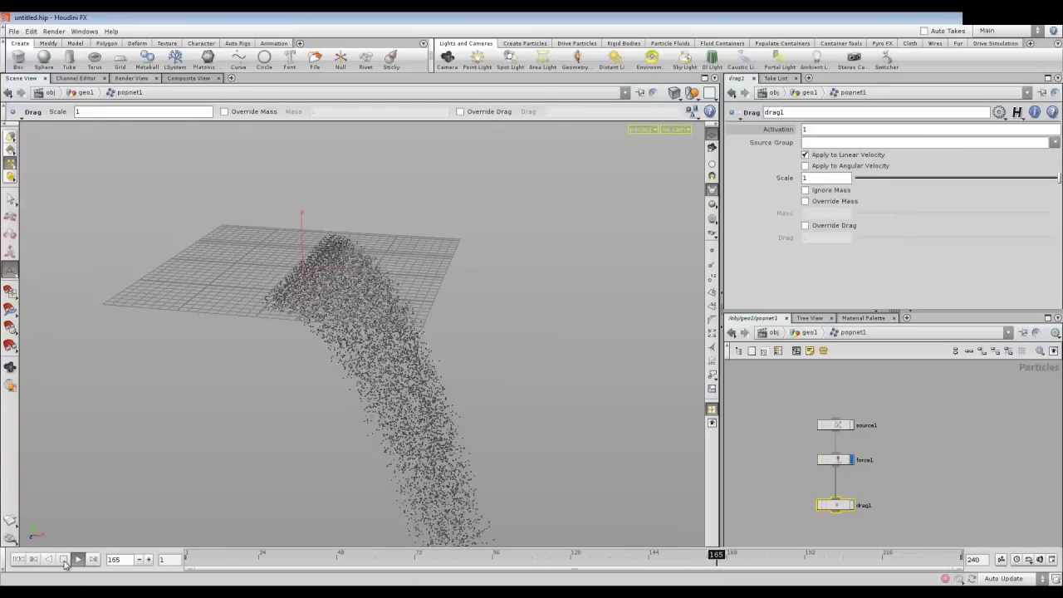
pyautogui.click(18, 558)
# - Frame drag1 with force1 above it in the network editor
pyautogui.press('f')
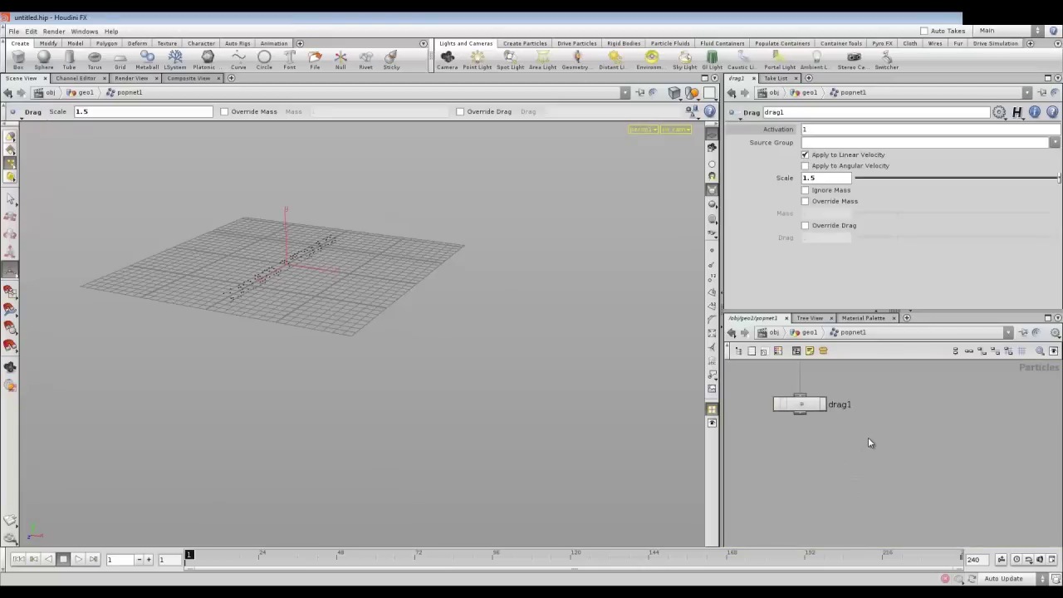
pyautogui.moveTo(877, 400); pyautogui.dragTo(898, 431, button='middle')
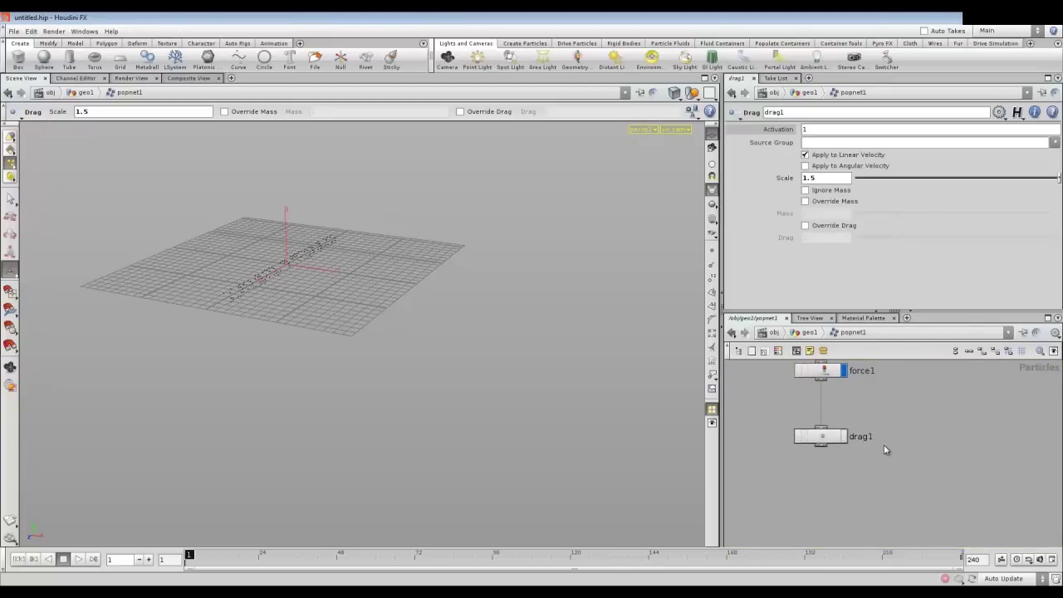
pyautogui.press('Tab')
# - Add a property1 node below drag1 and wire drag1 into it
pyautogui.write('p')
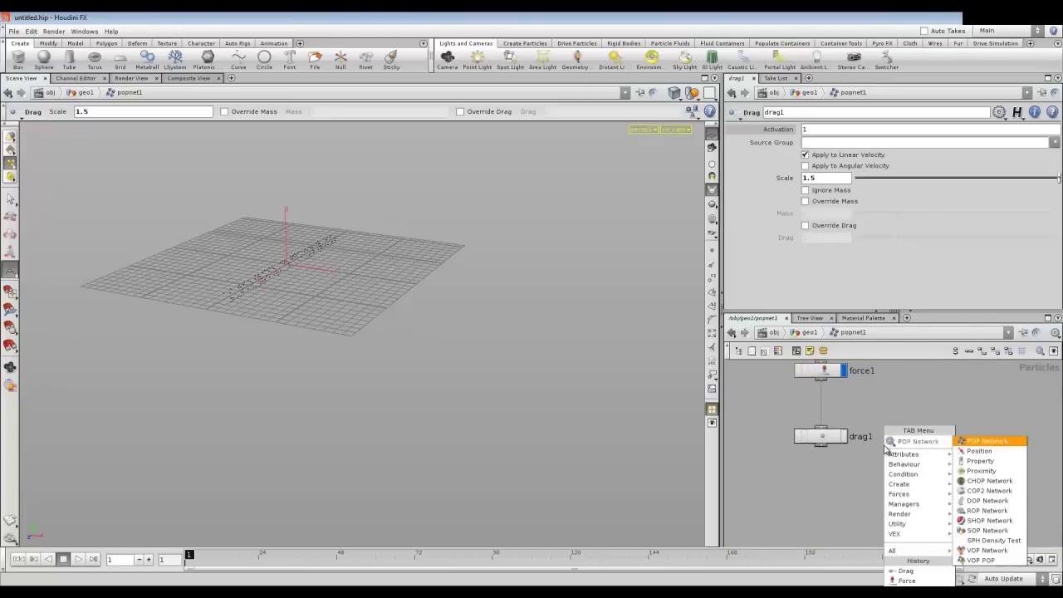
pyautogui.write('roperty')
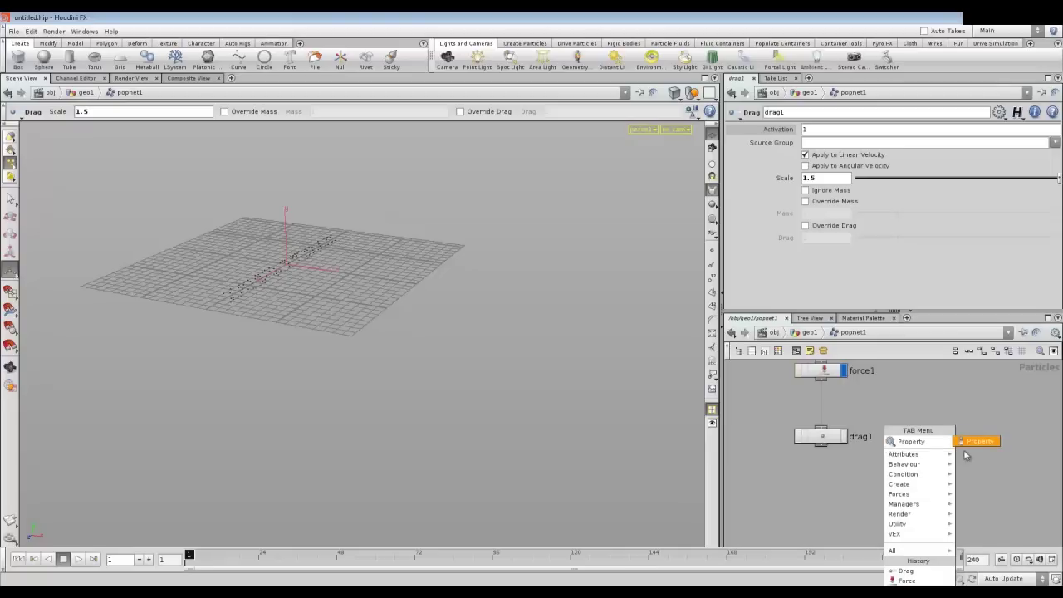
pyautogui.click(980, 441)
pyautogui.click(833, 490)
pyautogui.moveTo(821, 445); pyautogui.dragTo(834, 490)
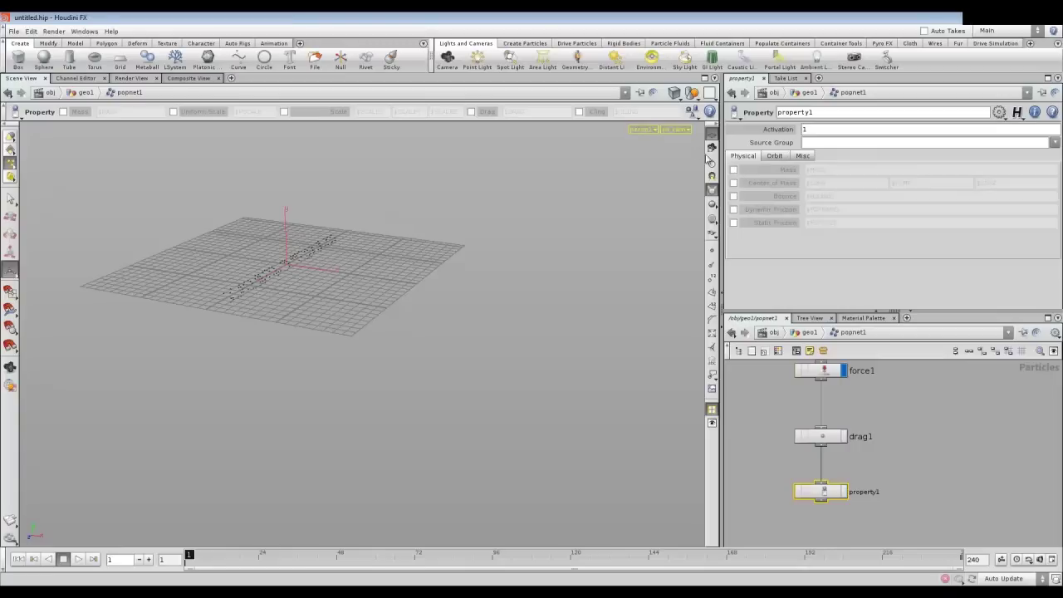
# - Enable Mass, delete its $MASS channel, and start typing a rand expression
pyautogui.click(734, 170)
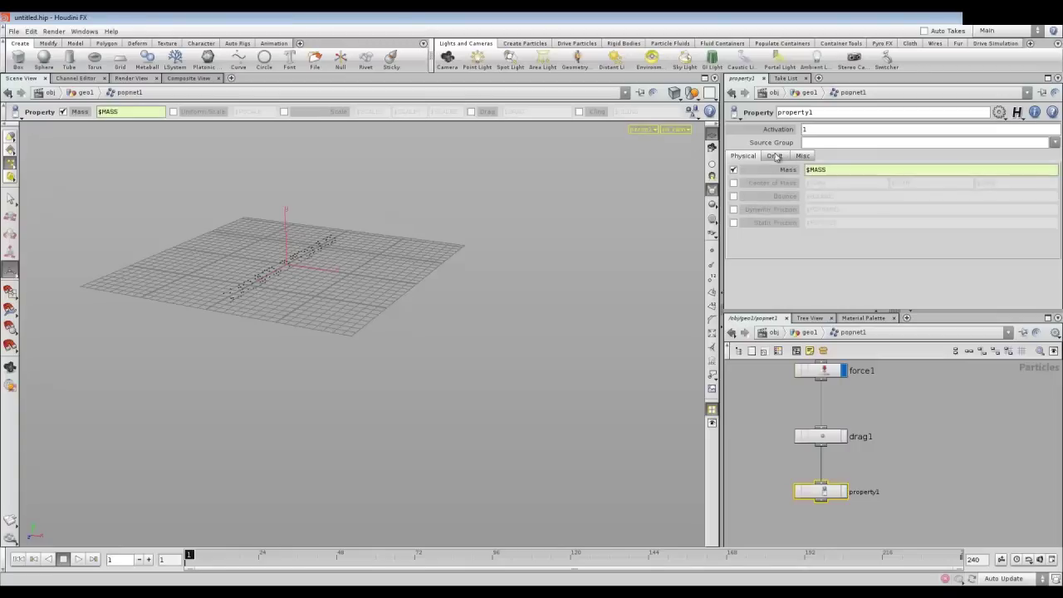
pyautogui.rightClick(838, 169)
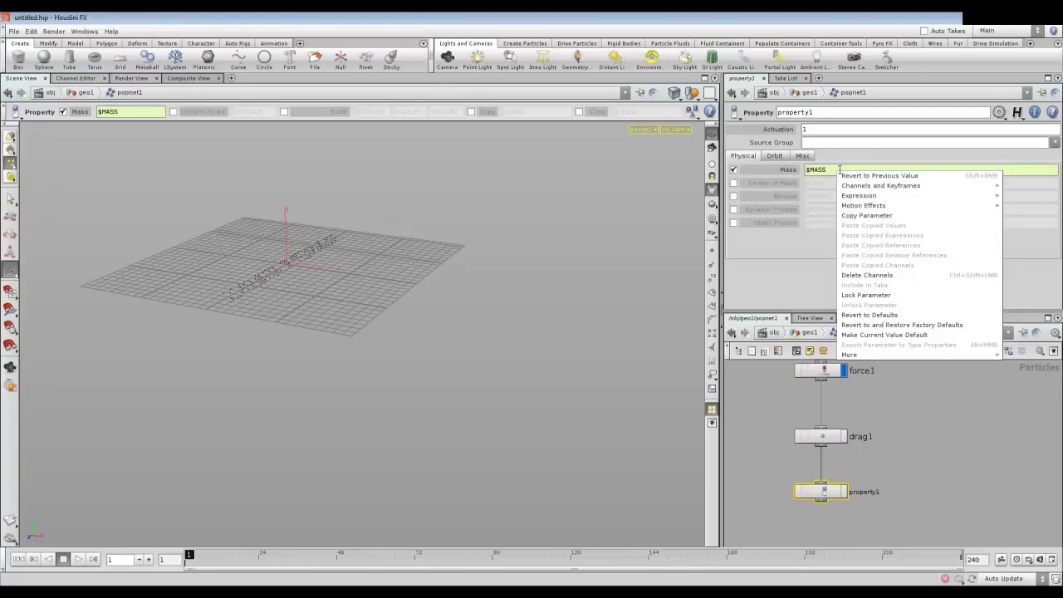
pyautogui.click(864, 275)
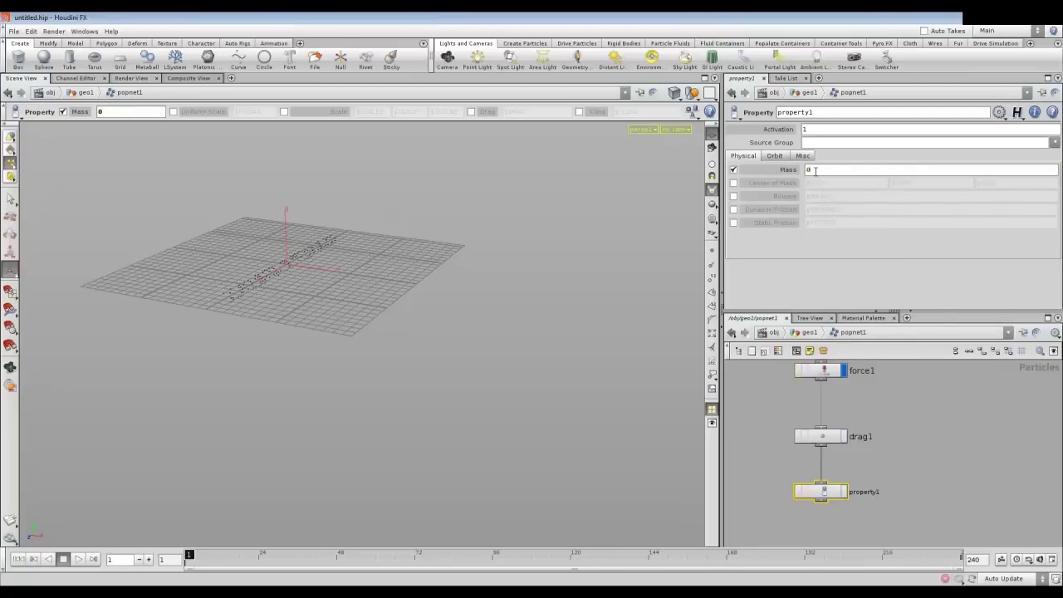
pyautogui.write('1')
pyautogui.write('ra')
pyautogui.write('(')
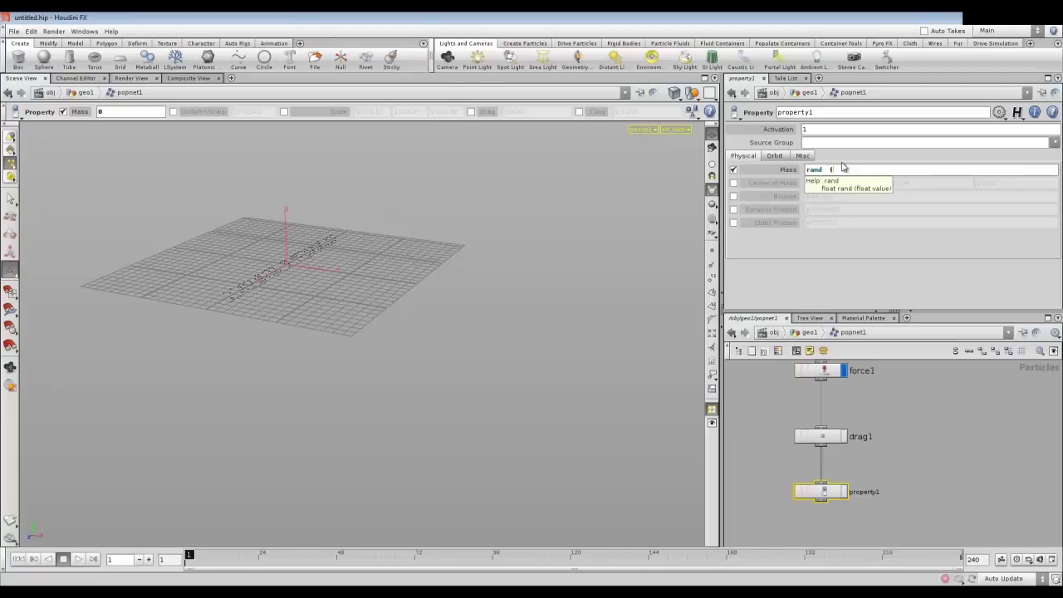
pyautogui.write('$')
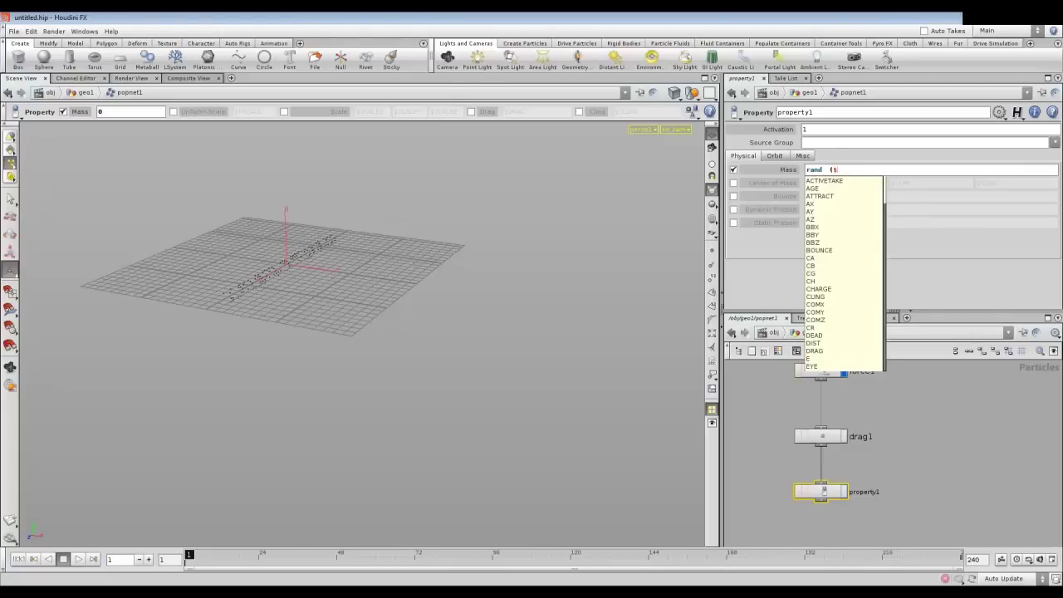
# - Finish property1's Mass expression as fit01(rand($ID),0.2,1) and commit it
pyautogui.press('Escape')
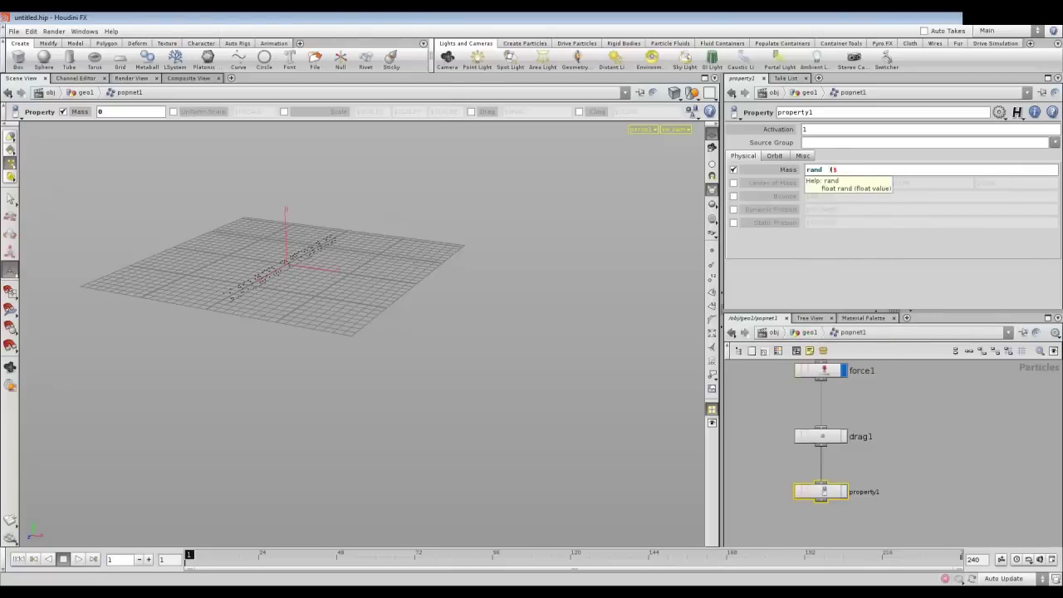
pyautogui.press('BackSpace')
pyautogui.write('d')
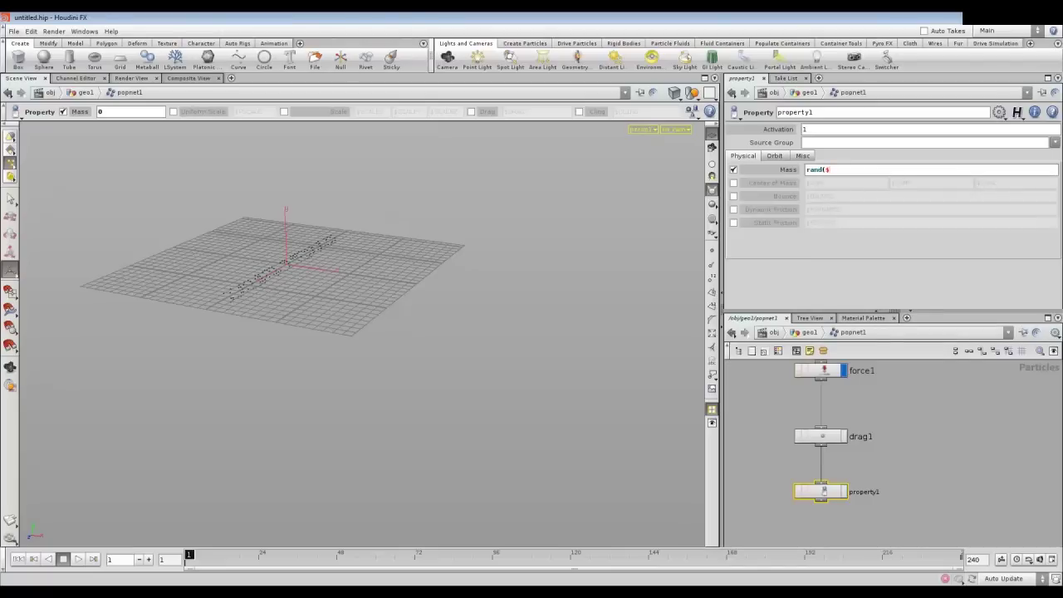
pyautogui.press('End')
pyautogui.write('ID')
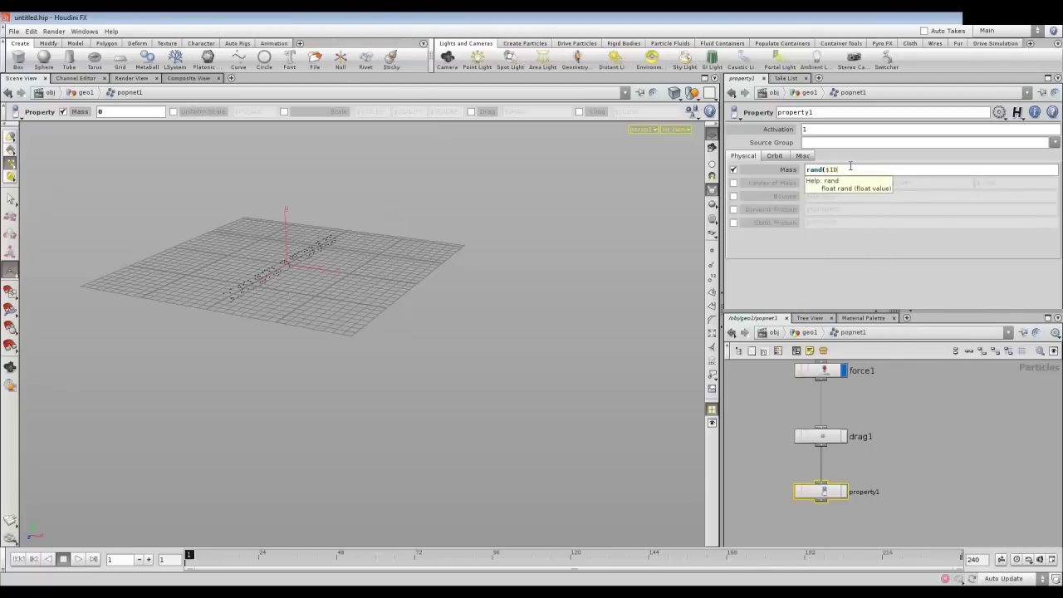
pyautogui.write(')')
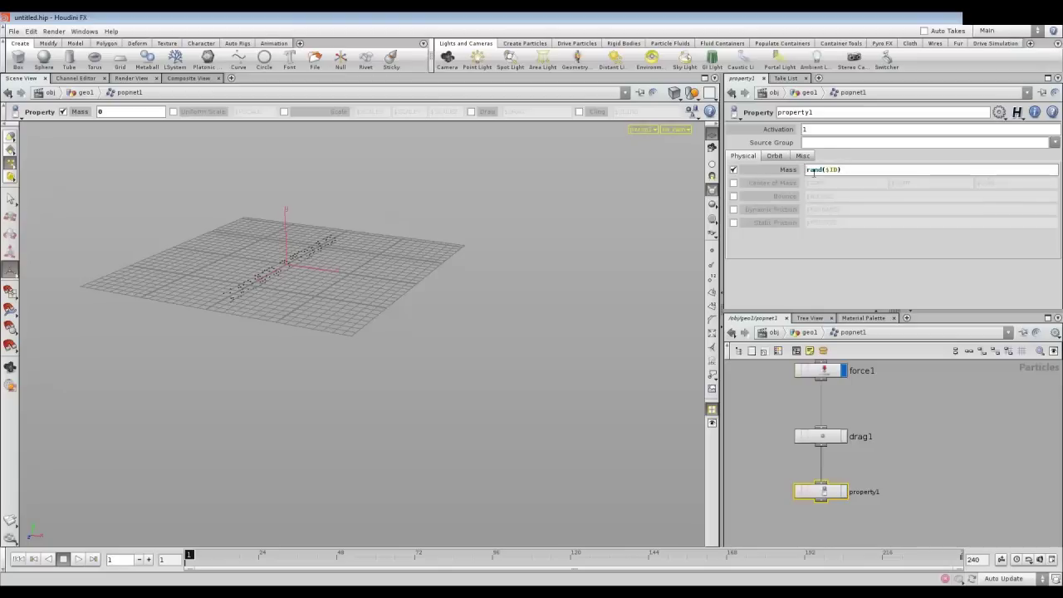
pyautogui.press('Home')
pyautogui.write('fit01')
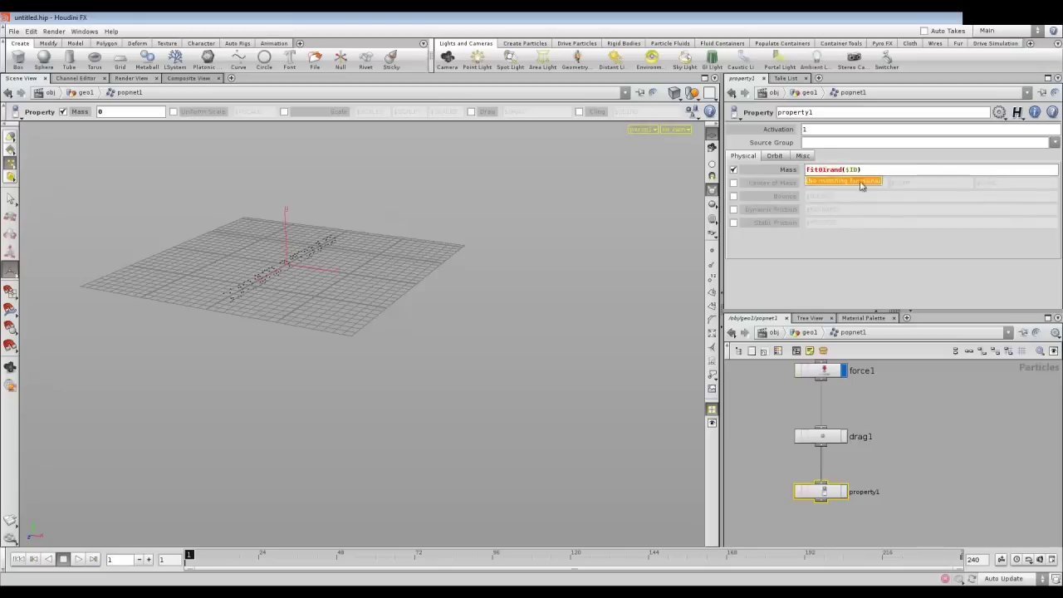
pyautogui.write('(')
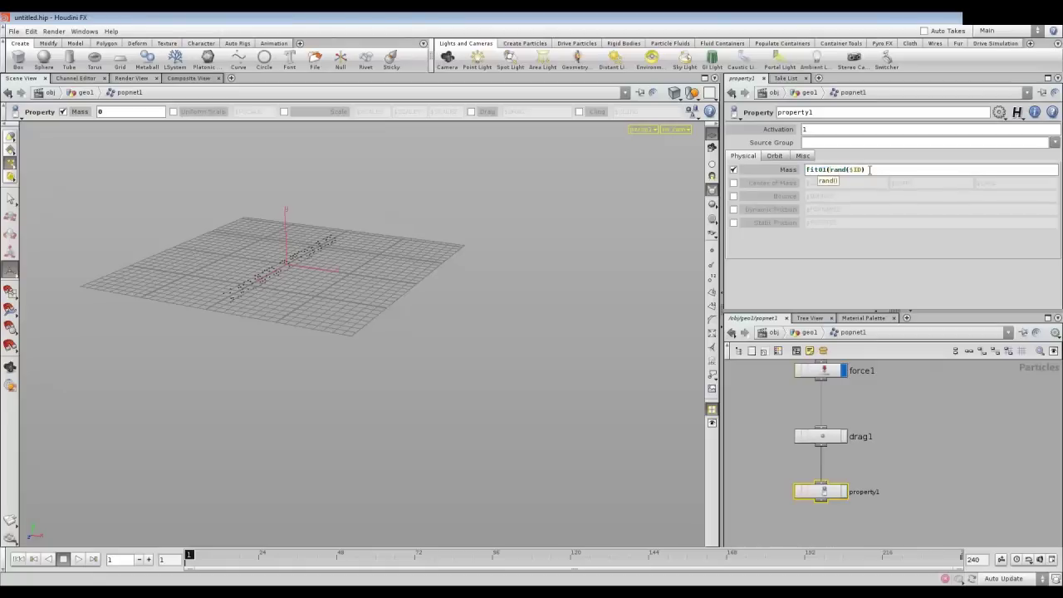
pyautogui.click(862, 168)
pyautogui.write(')')
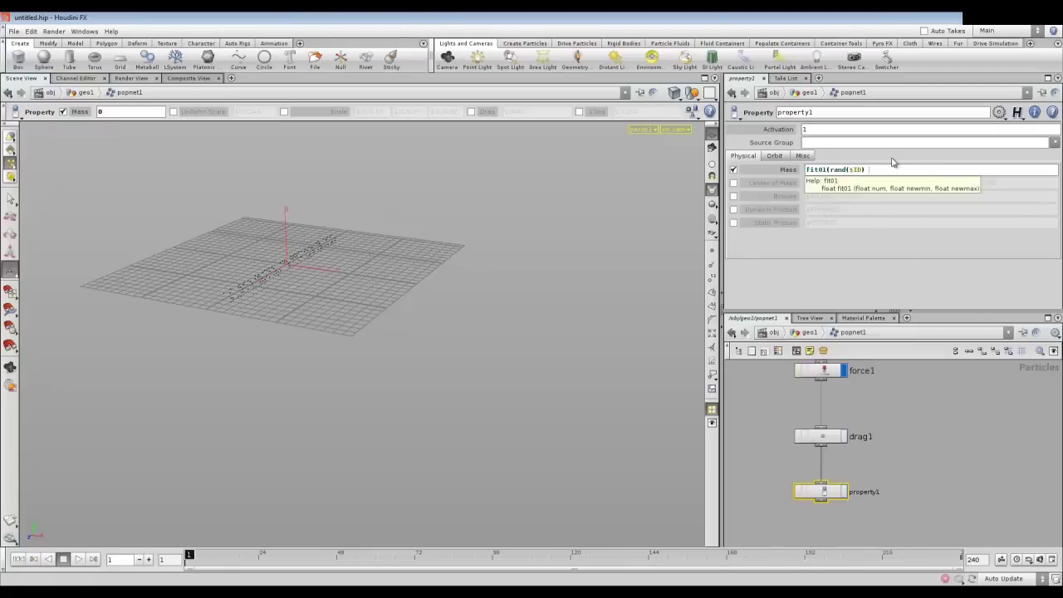
pyautogui.write(',0.2')
pyautogui.press('Return')
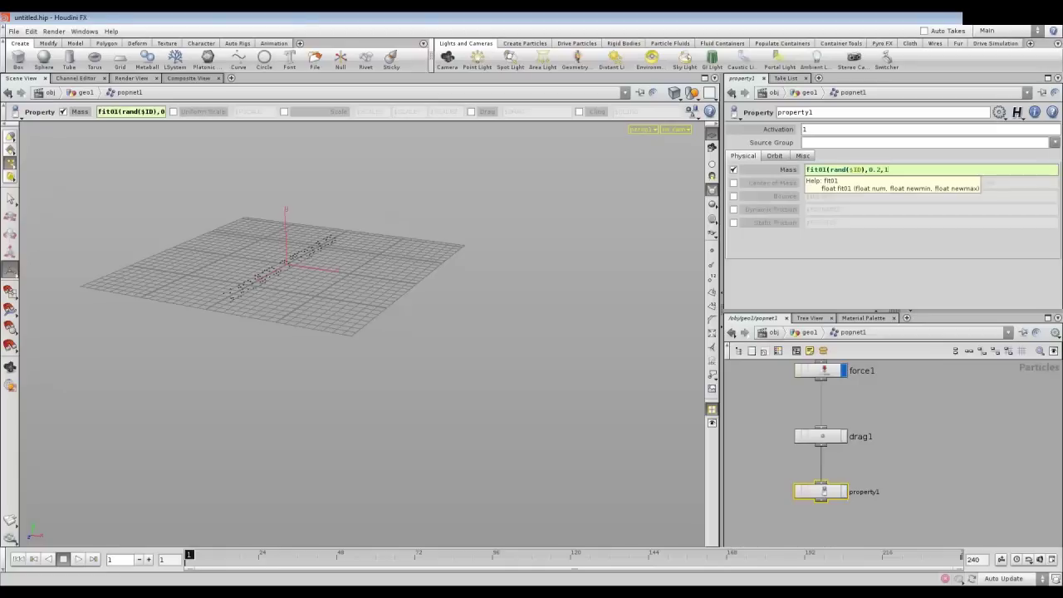
pyautogui.write(')')
pyautogui.press('Return')
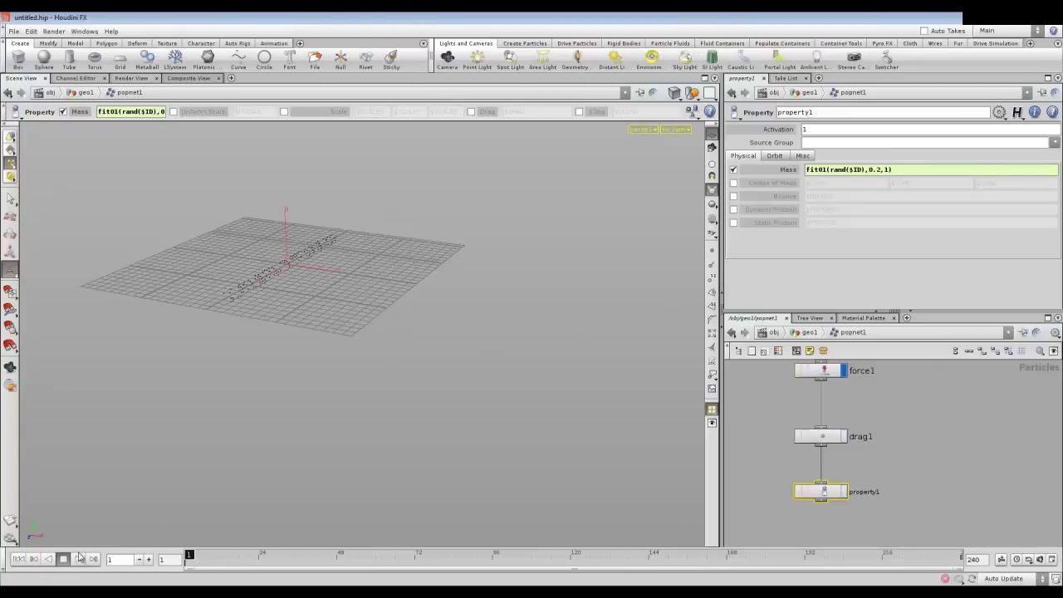
# - Display property1, play the random-mass particles falling, then rewind to frame 1
pyautogui.click(844, 492)
pyautogui.click(78, 559)
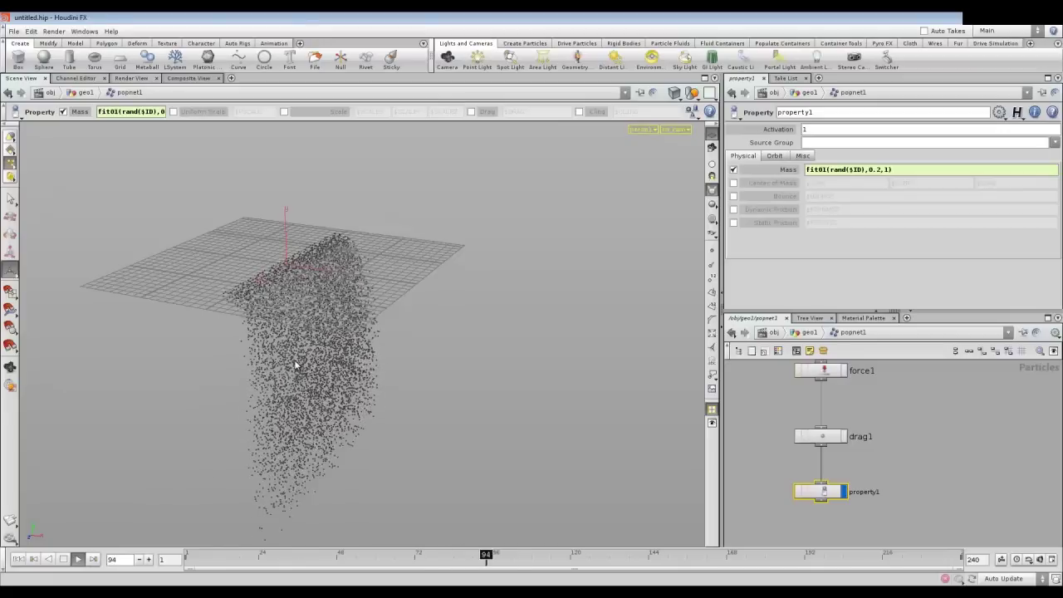
pyautogui.keyDown('alt'); pyautogui.moveTo(294, 359); pyautogui.dragTo(327, 339); pyautogui.keyUp('alt')
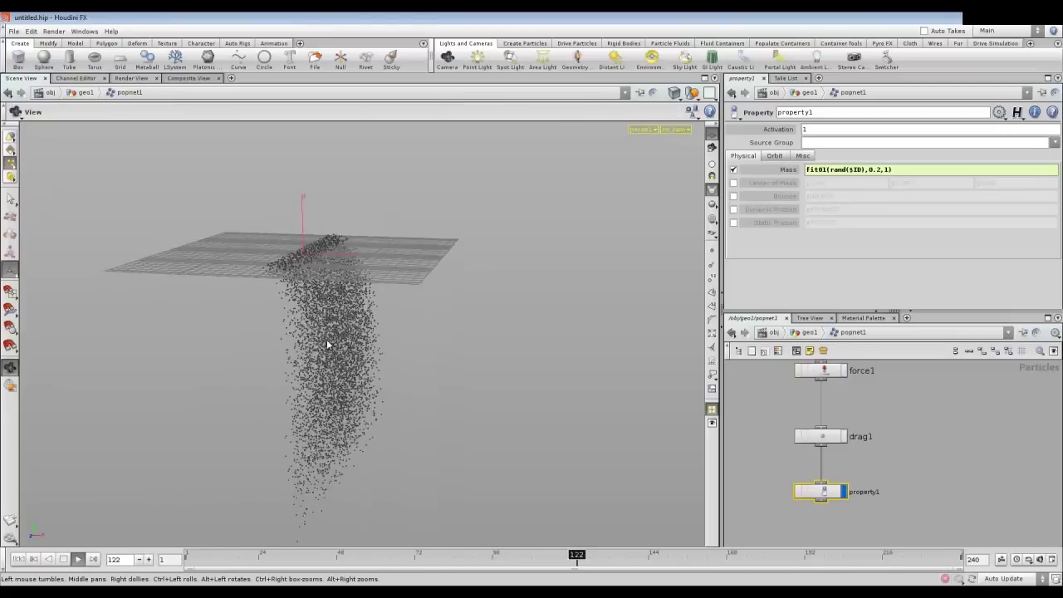
pyautogui.click(78, 559)
pyautogui.click(20, 559)
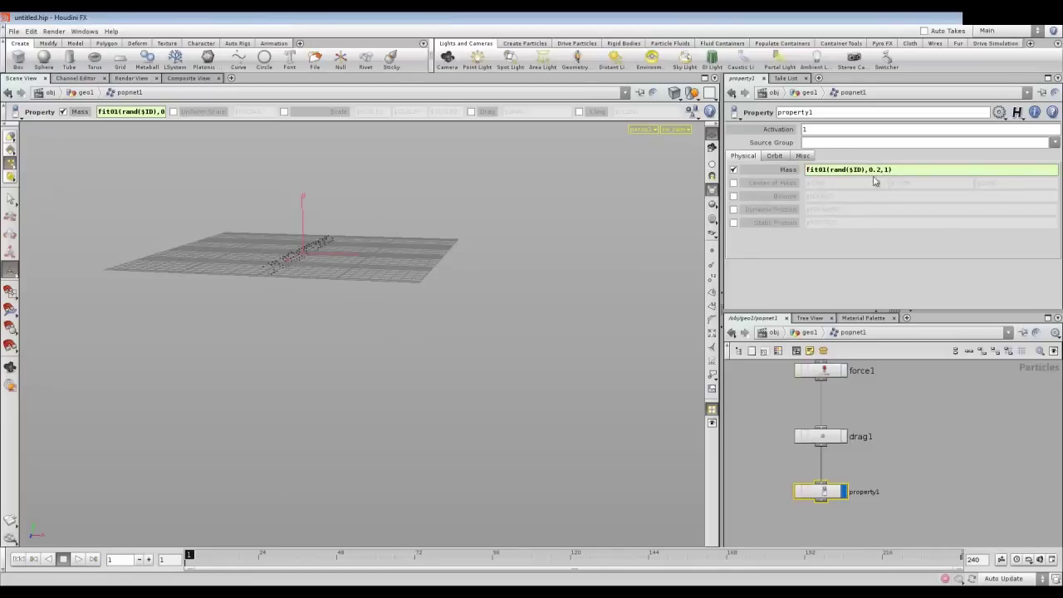
pyautogui.moveTo(354, 233); pyautogui.dragTo(399, 258)
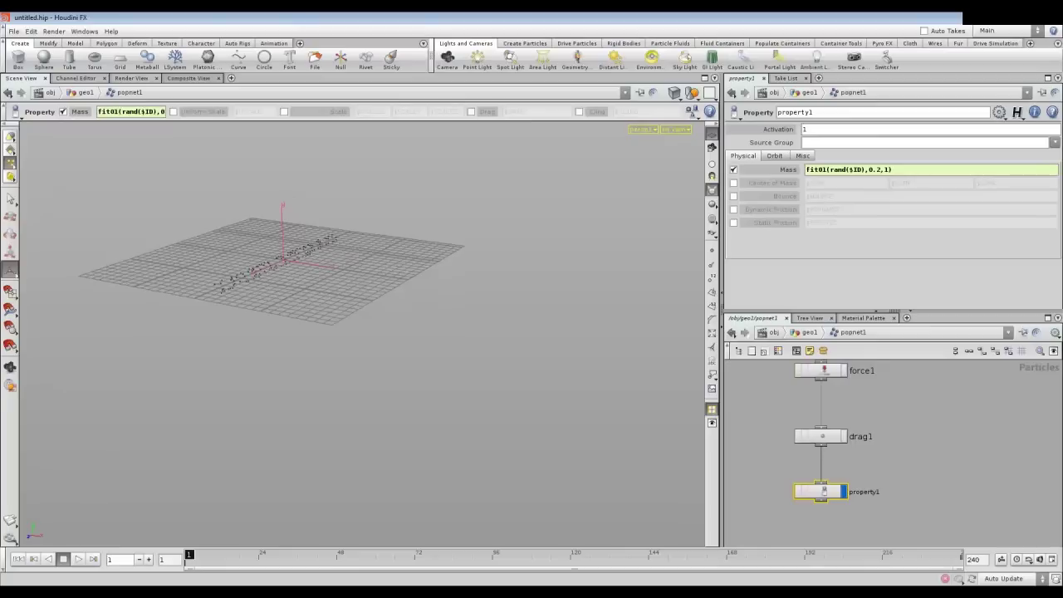
# - Add a force2 node aligned directly under property1 and show its Noise settings
pyautogui.press('Tab')
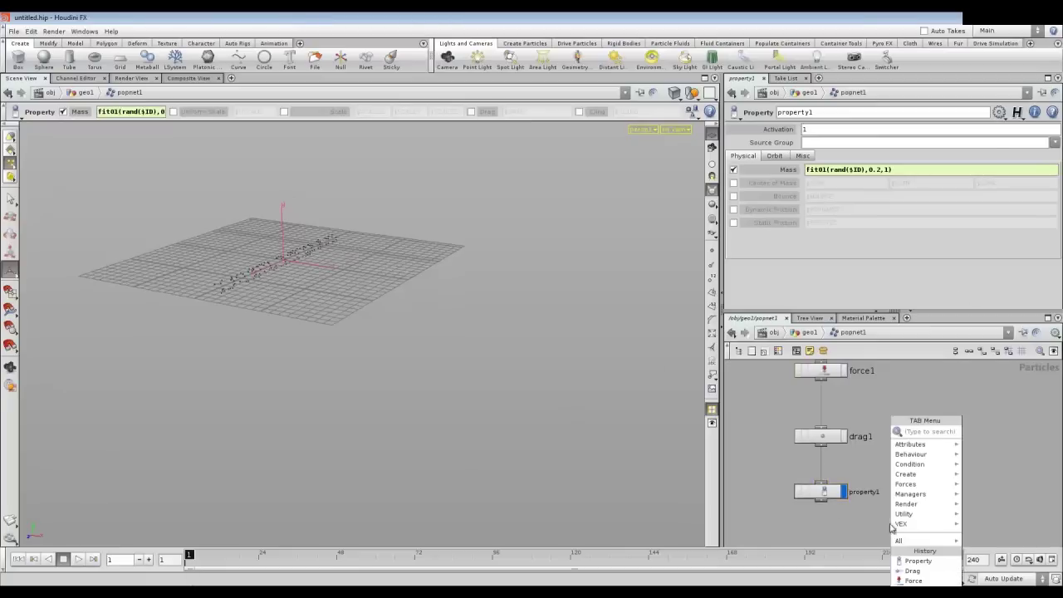
pyautogui.write('Force')
pyautogui.click(980, 431)
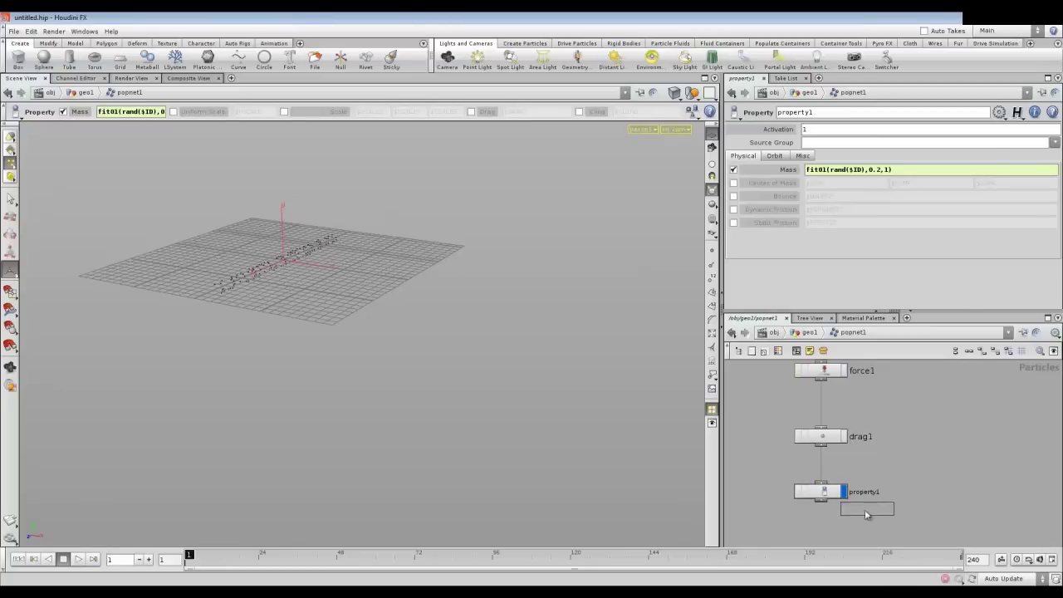
pyautogui.click(828, 514)
pyautogui.moveTo(830, 537); pyautogui.dragTo(825, 539)
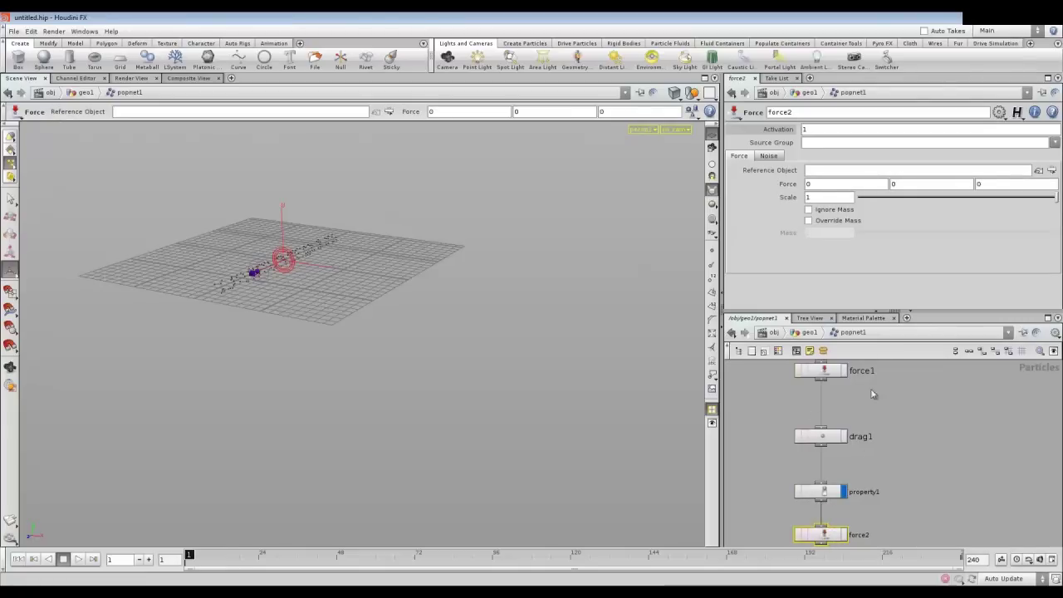
pyautogui.click(768, 156)
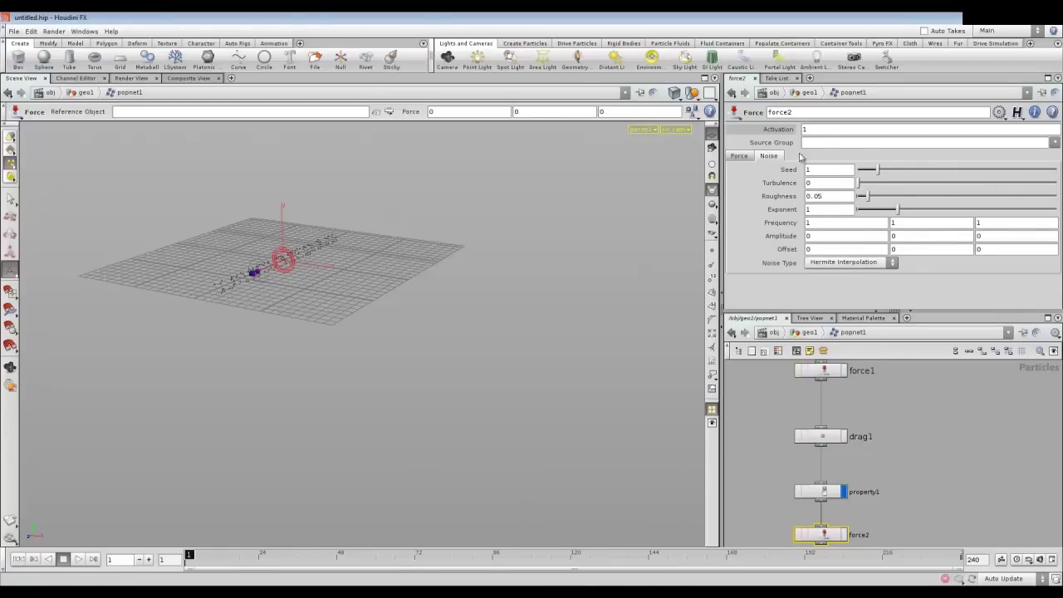
# - Set force2's Turbulence 3, Frequency 2 2 2, Amplitude 7 7 7, keeping Hermite Interpolation
pyautogui.doubleClick(820, 181)
pyautogui.press('Return')
pyautogui.doubleClick(830, 223)
pyautogui.write('2')
pyautogui.press('Tab')
pyautogui.click(831, 264)
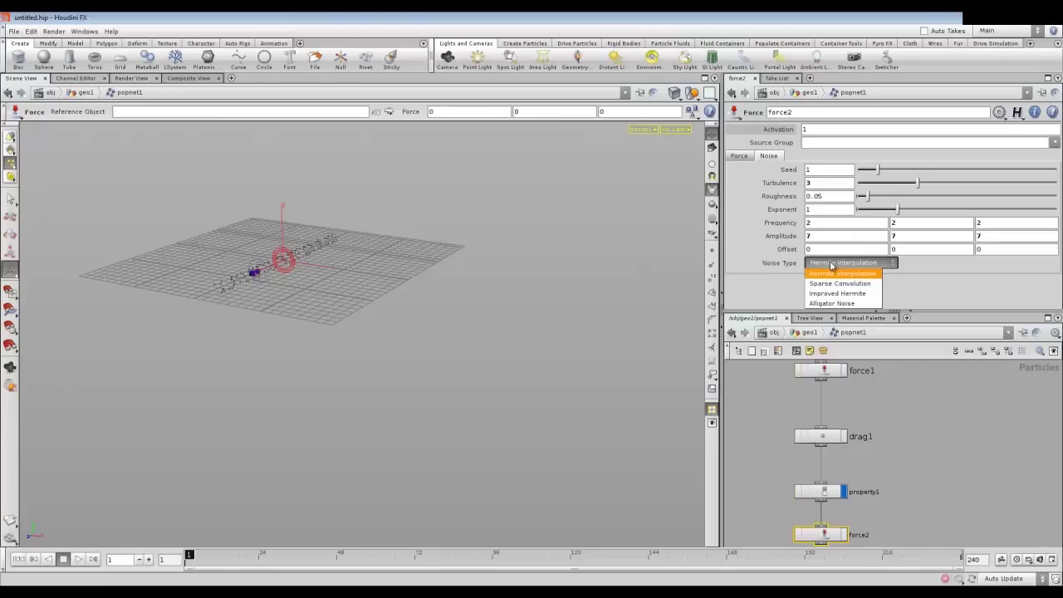
pyautogui.click(831, 265)
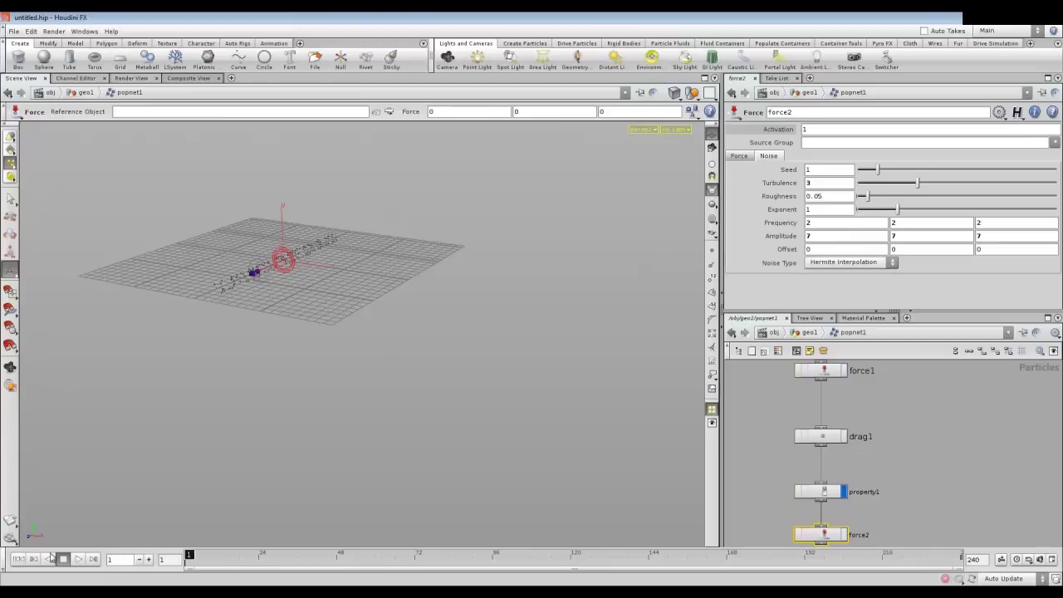
# - Display force2 and play the noise-driven particles, then stop to inspect them
pyautogui.click(842, 534)
pyautogui.click(79, 558)
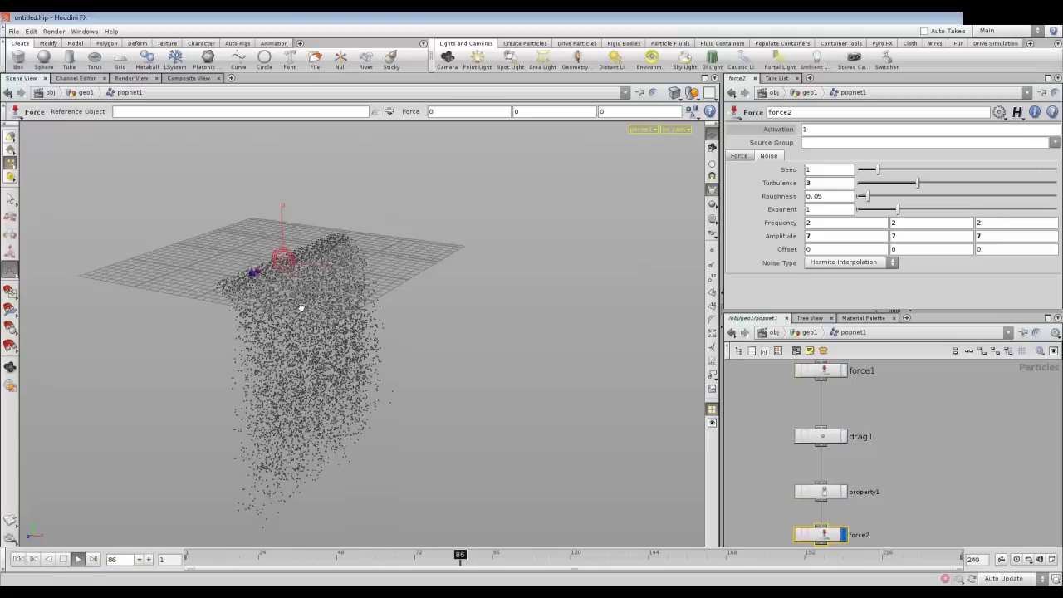
pyautogui.moveTo(290, 335); pyautogui.dragTo(282, 308)
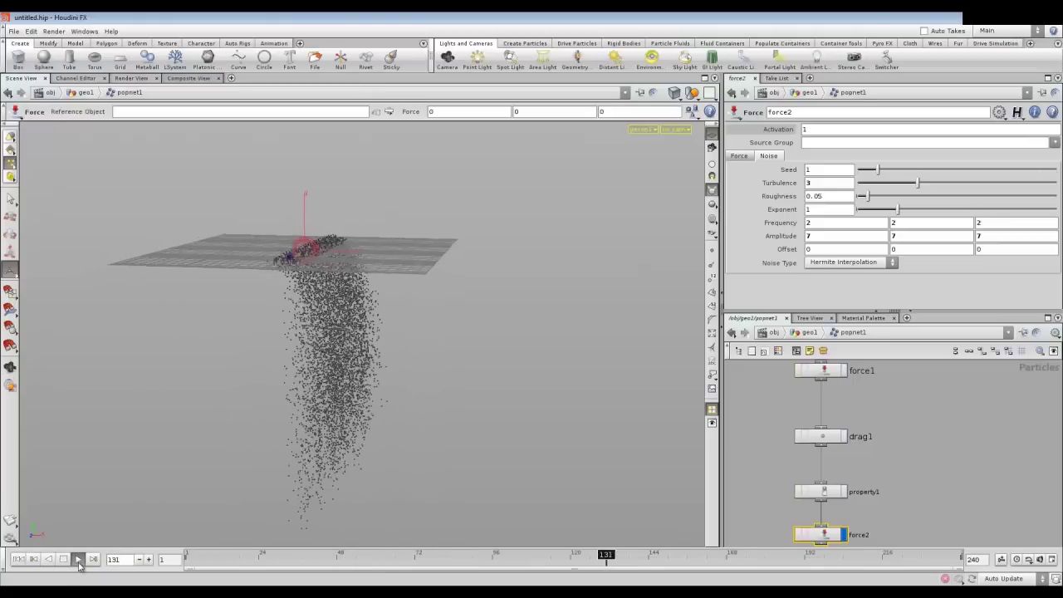
pyautogui.click(65, 560)
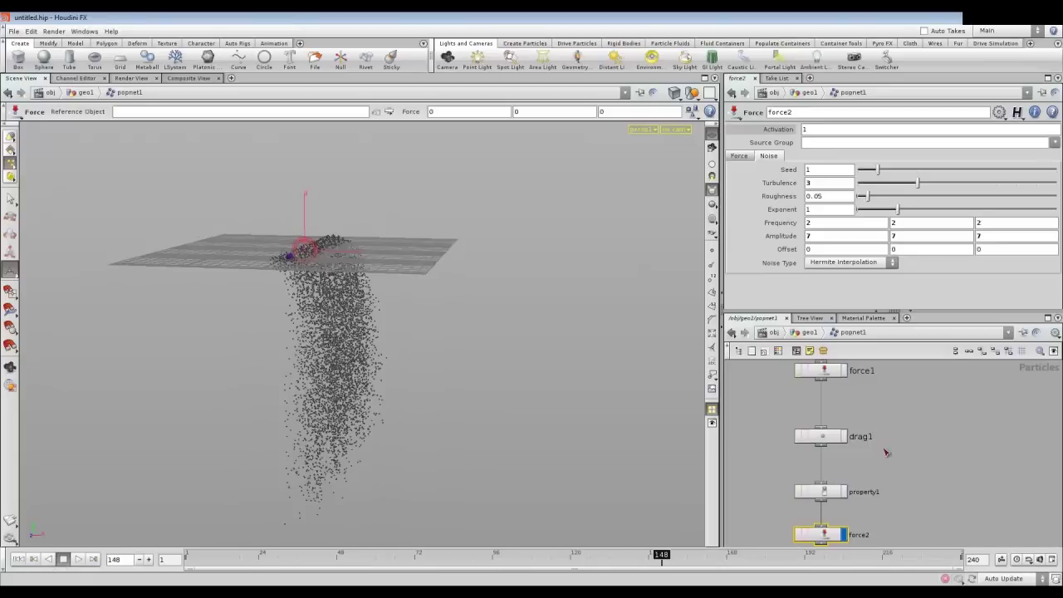
# - Change drag1's Scale to 1, then 0.25, and replay the simulation from frame 1
pyautogui.click(821, 438)
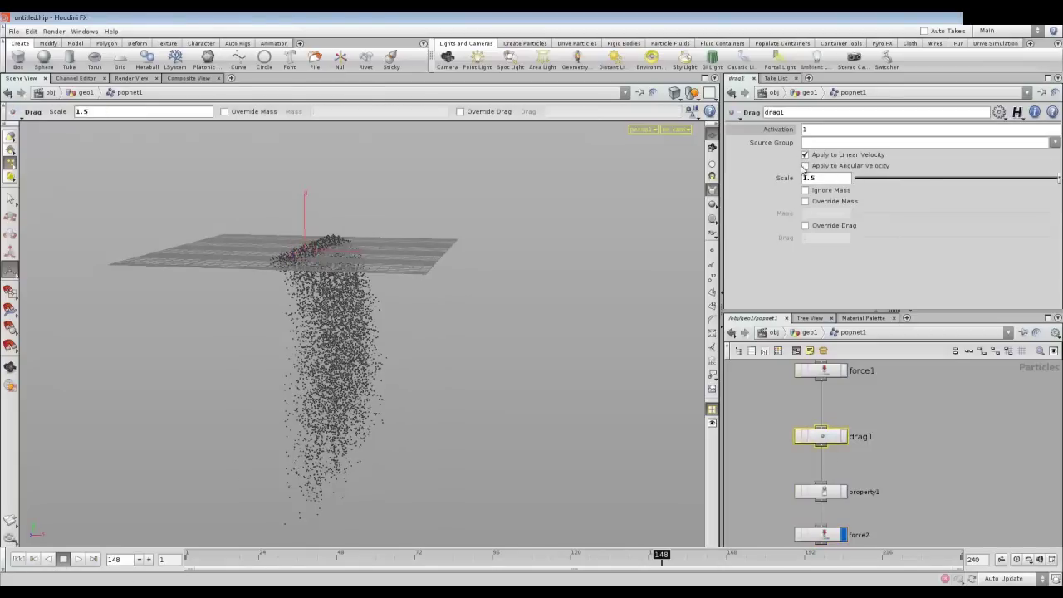
pyautogui.write('1')
pyautogui.press('Return')
pyautogui.write('5')
pyautogui.press('Return')
pyautogui.click(17, 559)
pyautogui.click(78, 559)
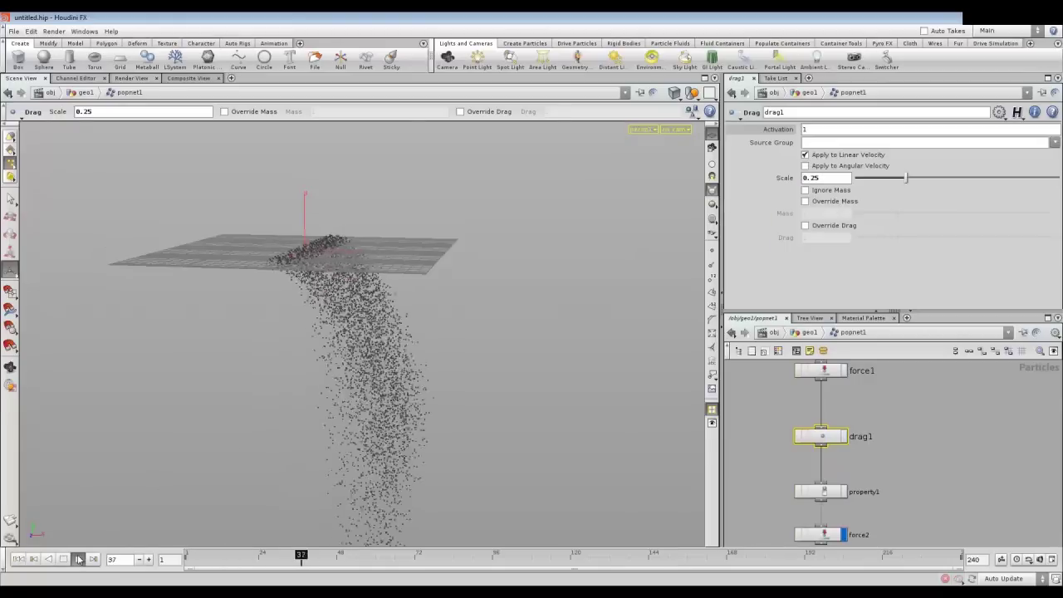
# - Set drag1's Scale to 0.5 and replay the simulation to compare
pyautogui.doubleClick(814, 180)
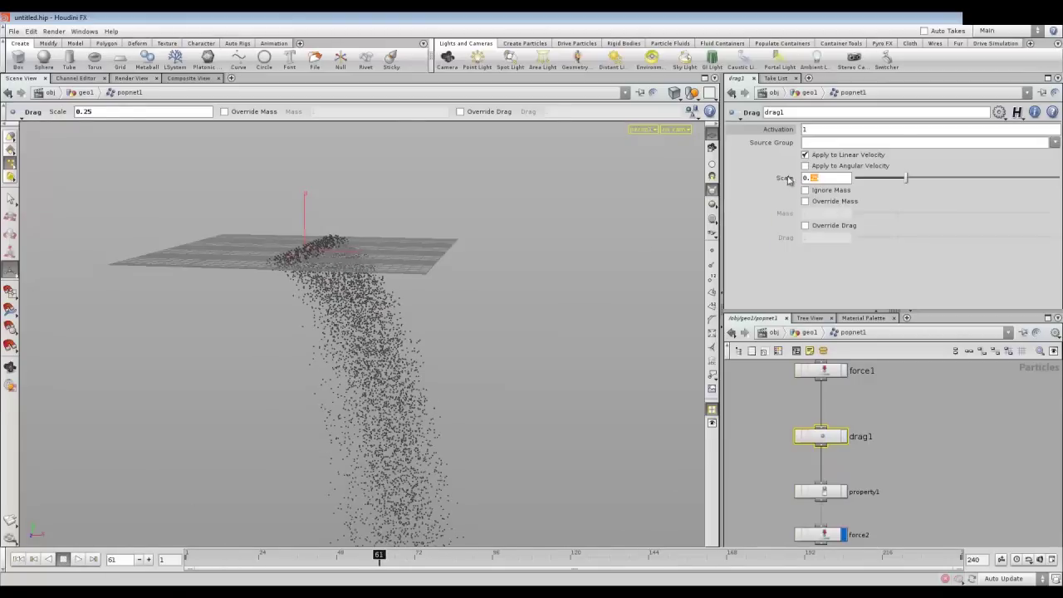
pyautogui.write('.5')
pyautogui.press('Return')
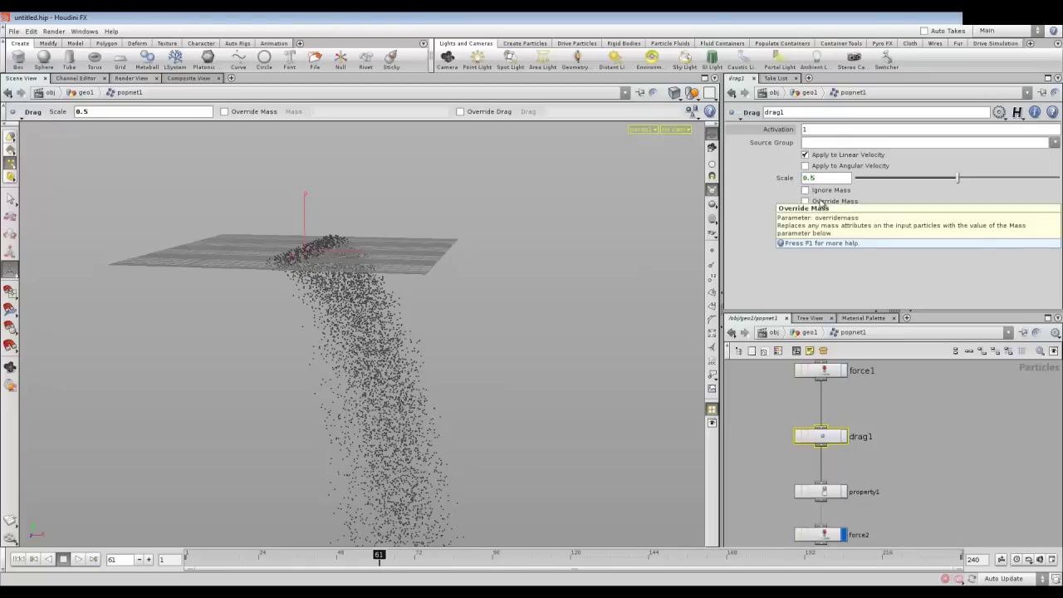
pyautogui.click(17, 559)
pyautogui.click(78, 559)
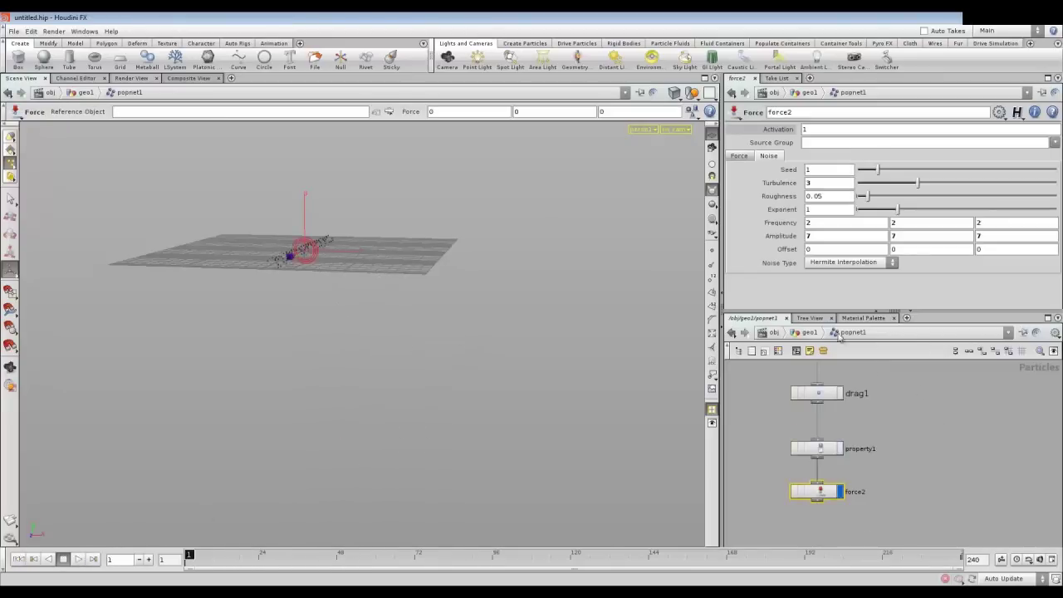
pyautogui.click(809, 333)
# - Rearrange tube1 and popnet1 in the geo1 network, with popnet1 below tube1
pyautogui.moveTo(929, 404); pyautogui.dragTo(931, 435)
pyautogui.moveTo(841, 421); pyautogui.dragTo(806, 431)
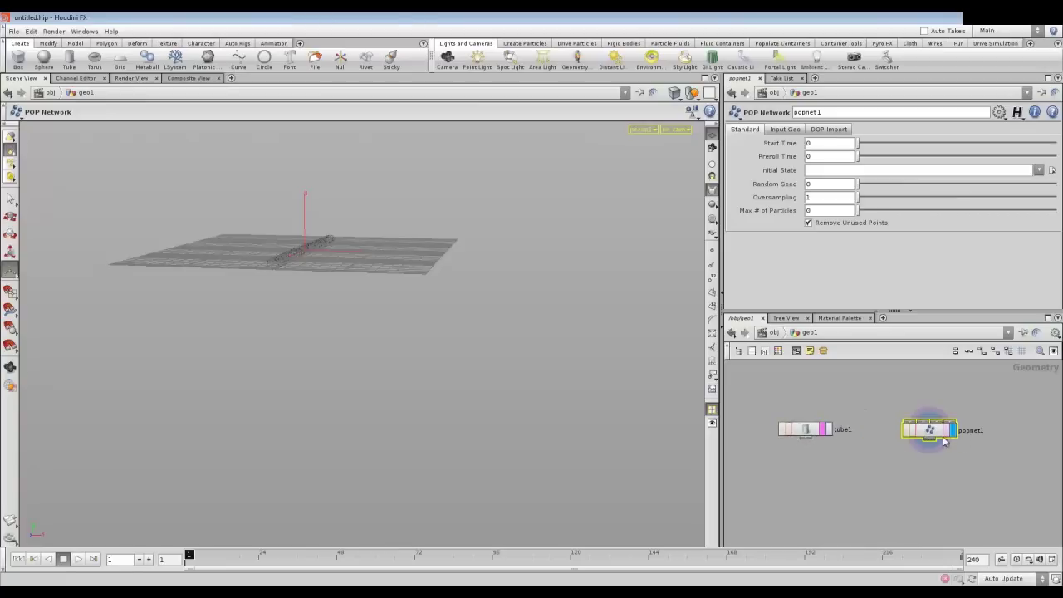
pyautogui.moveTo(847, 491); pyautogui.dragTo(847, 490)
pyautogui.click(915, 391)
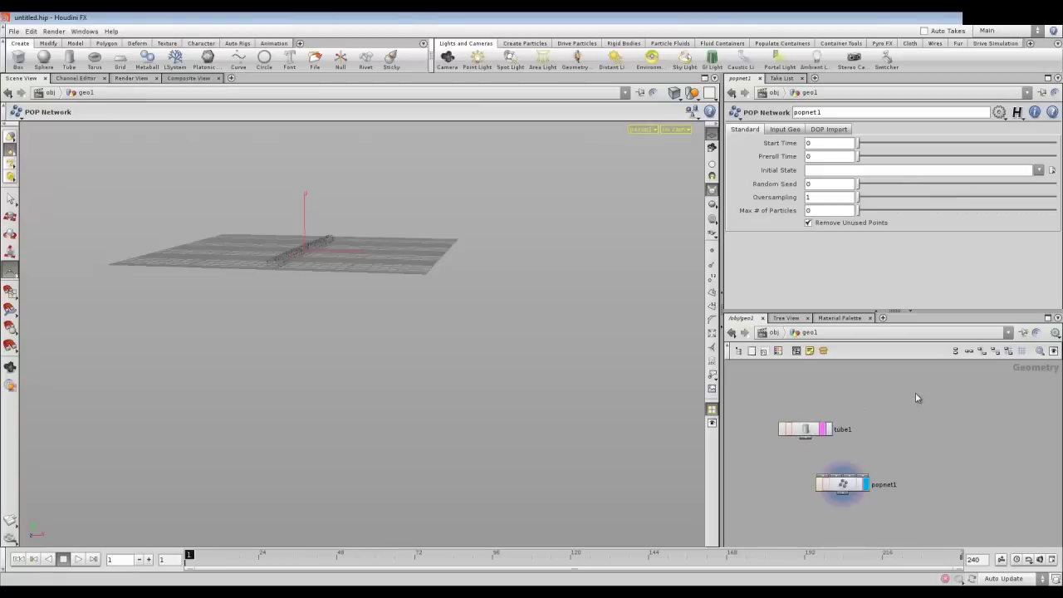
# - Add a sphere1 node to the geo1 network
pyautogui.press('Tab')
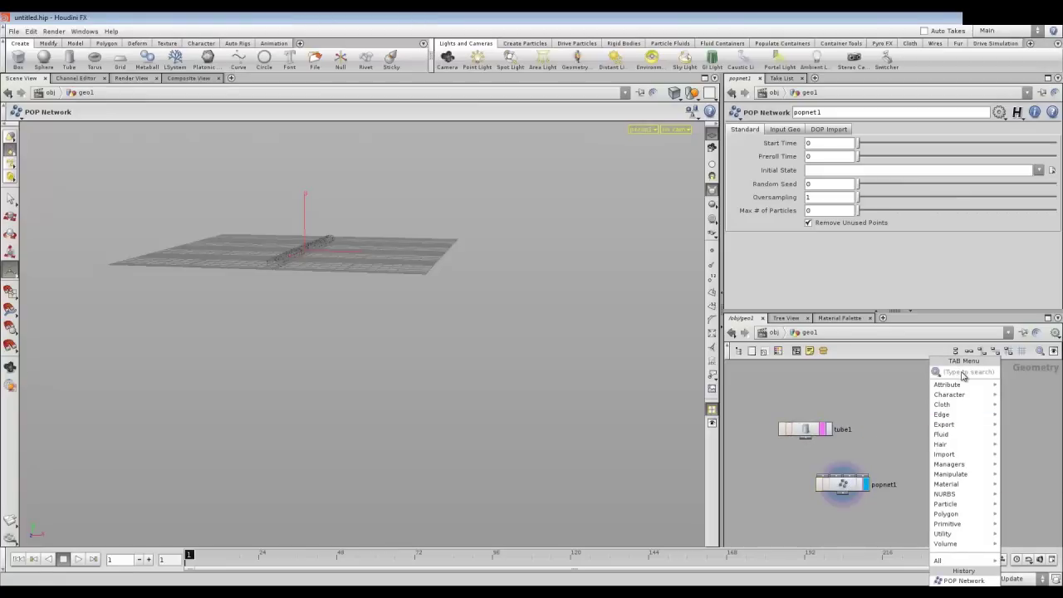
pyautogui.write('Sphere')
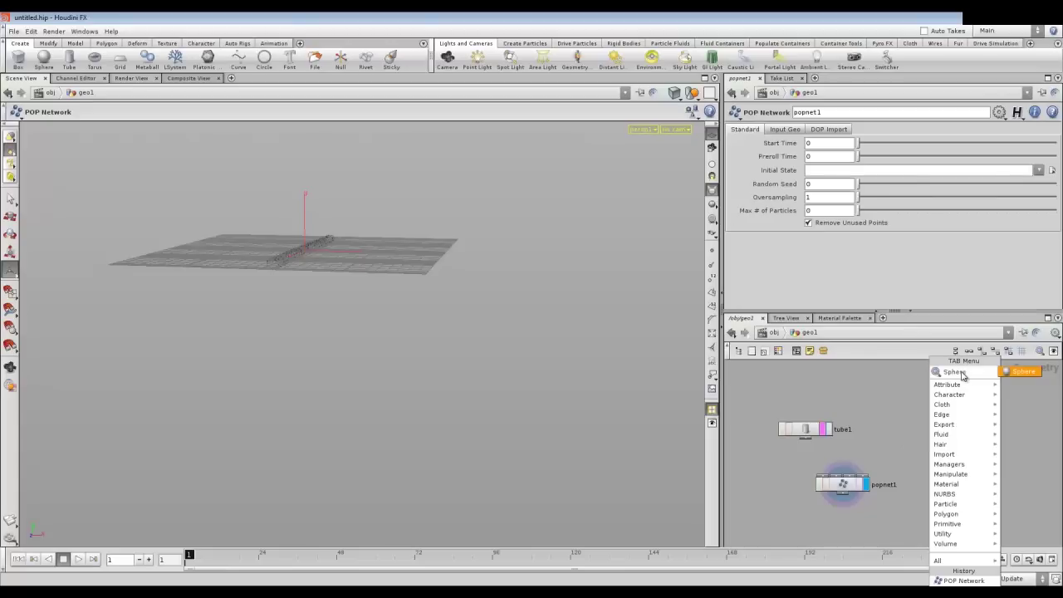
pyautogui.click(1031, 377)
pyautogui.click(902, 417)
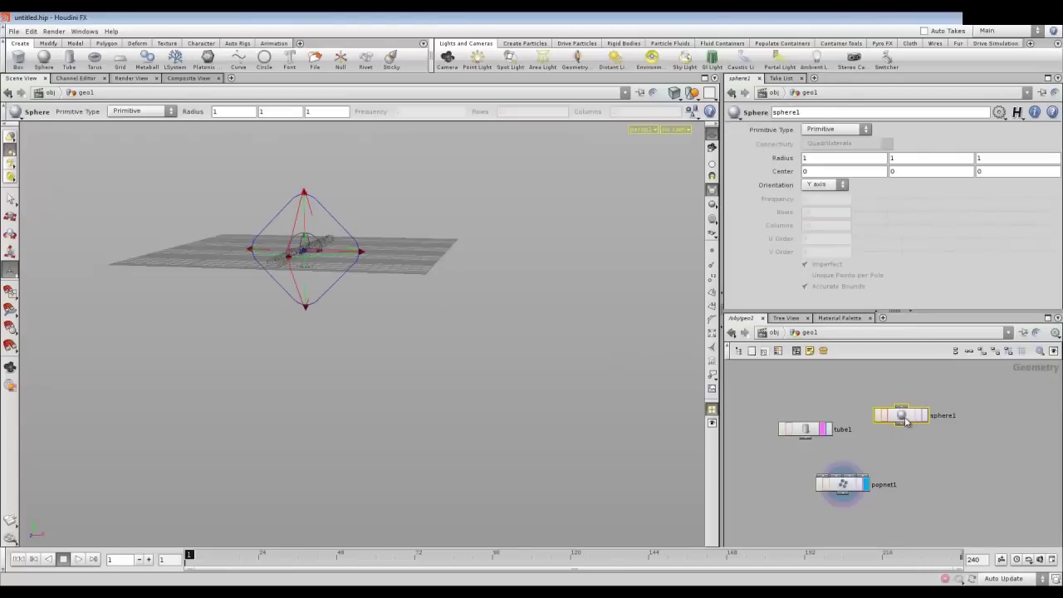
# - Display sphere1 in the viewport and orbit and zoom to frame it
pyautogui.moveTo(902, 415); pyautogui.dragTo(897, 416)
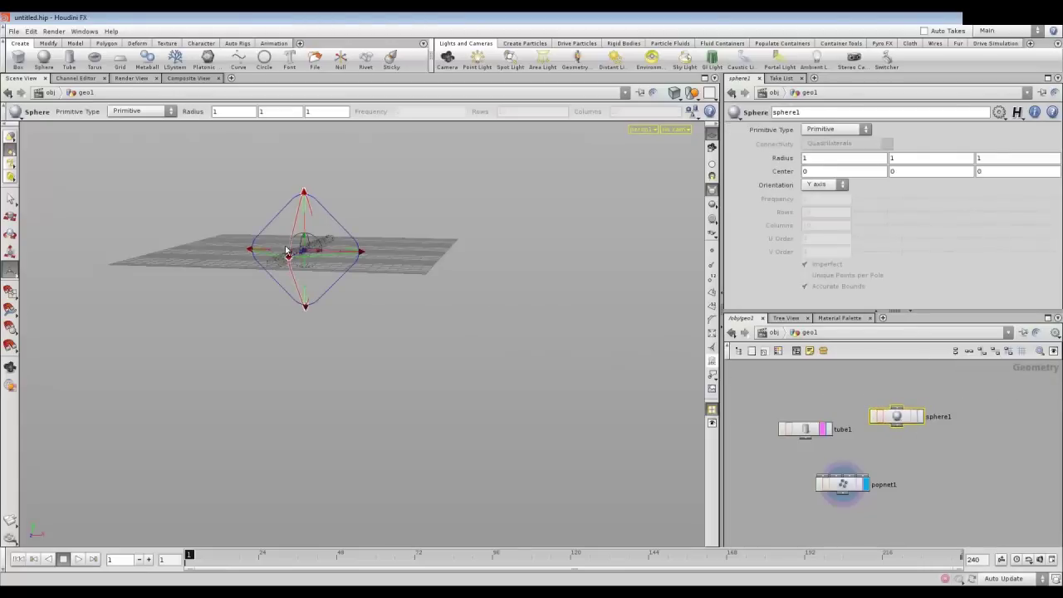
pyautogui.click(920, 416)
pyautogui.keyDown('alt'); pyautogui.moveTo(389, 292); pyautogui.dragTo(307, 266); pyautogui.keyUp('alt')
pyautogui.press('Escape')
pyautogui.moveTo(258, 189); pyautogui.dragTo(332, 249)
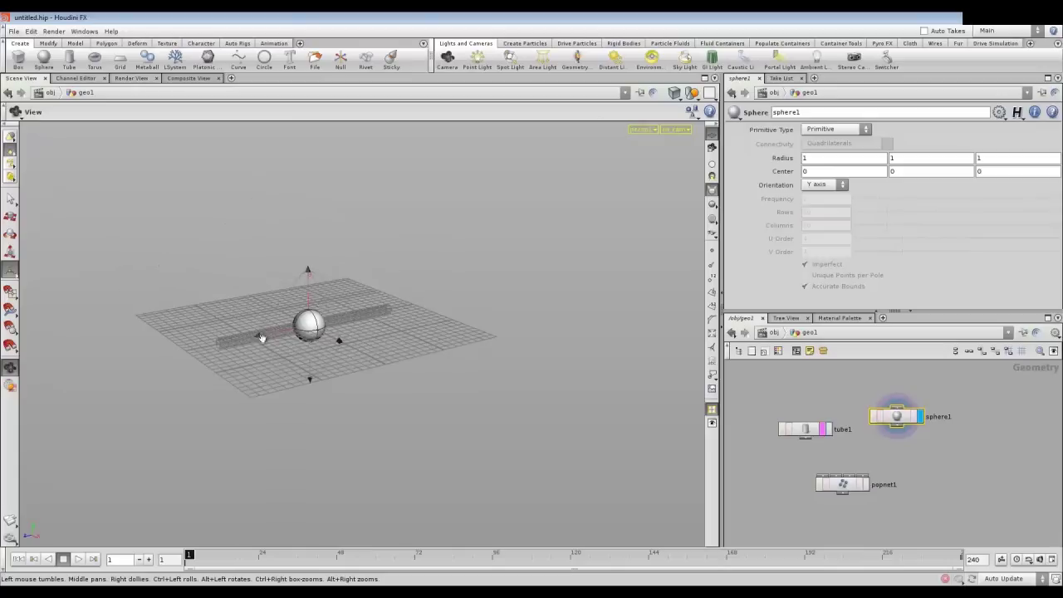
pyautogui.moveTo(332, 249); pyautogui.dragTo(574, 324, button='right')
pyautogui.moveTo(574, 325)
pyautogui.mouseDown()
pyautogui.moveTo(491, 268)
pyautogui.moveTo(400, 313)
pyautogui.mouseUp()
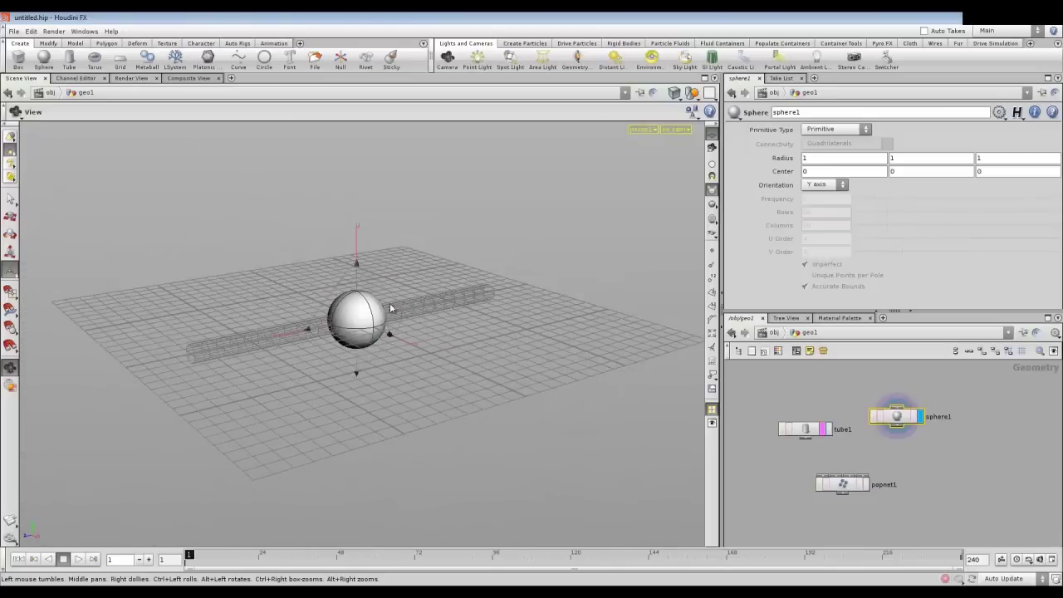
pyautogui.press('Return')
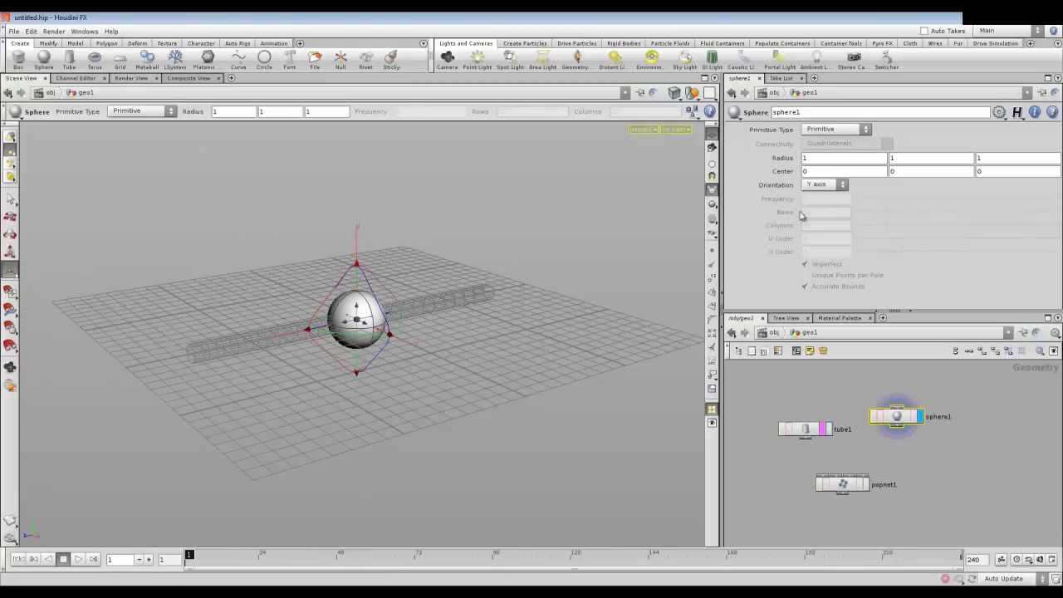
# - Make sphere1 a Polygon Mesh with 20 rows and 20 columns
pyautogui.click(817, 131)
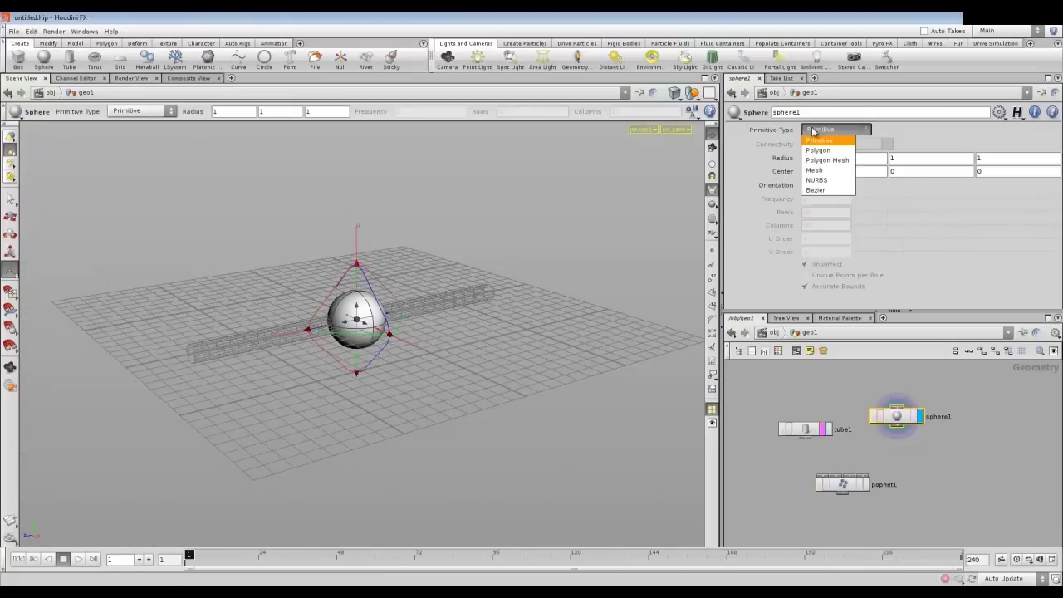
pyautogui.click(827, 153)
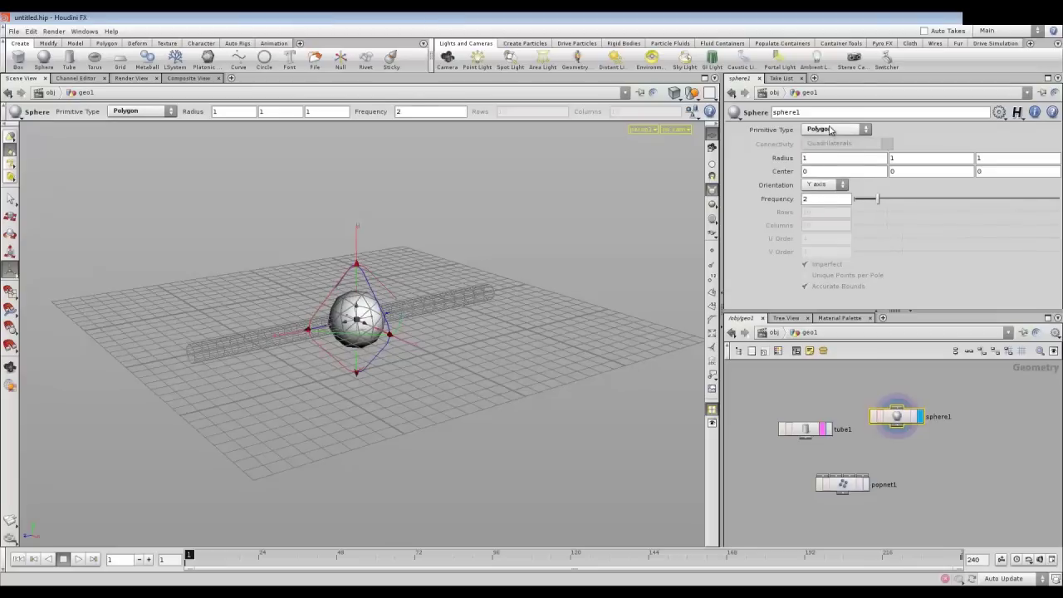
pyautogui.click(830, 131)
pyautogui.click(832, 161)
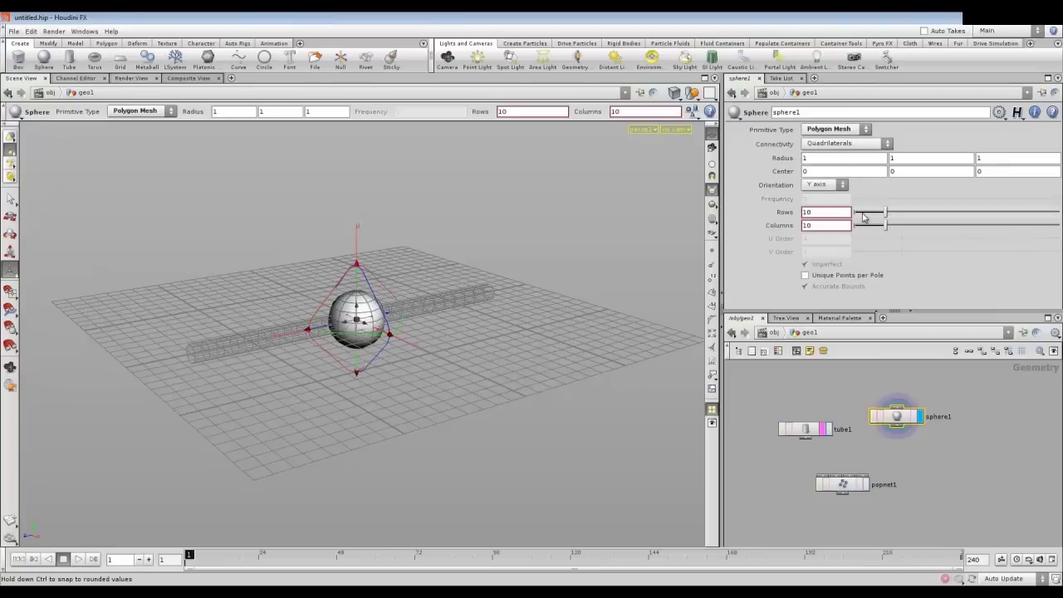
pyautogui.moveTo(887, 218)
pyautogui.mouseDown()
pyautogui.moveTo(930, 217)
pyautogui.moveTo(909, 233)
pyautogui.moveTo(928, 234)
pyautogui.mouseUp()
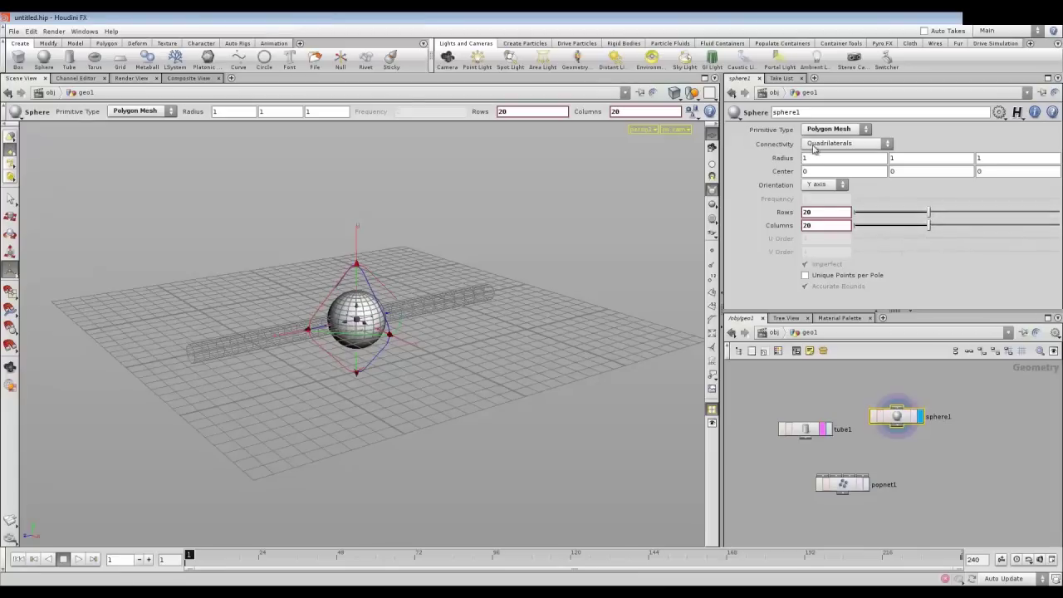
pyautogui.moveTo(784, 175)
pyautogui.mouseDown(button='middle')
pyautogui.moveTo(797, 177)
pyautogui.moveTo(784, 170)
pyautogui.mouseUp(button='middle')
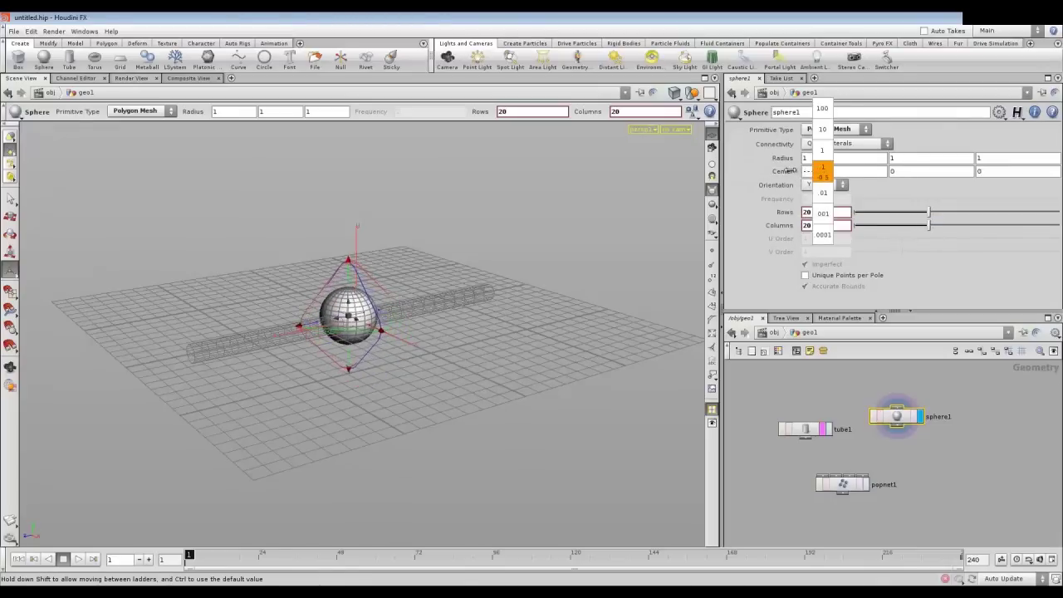
# - Move sphere1's center to 0, -3.5, 2.65
pyautogui.moveTo(783, 170); pyautogui.dragTo(811, 178, button='middle')
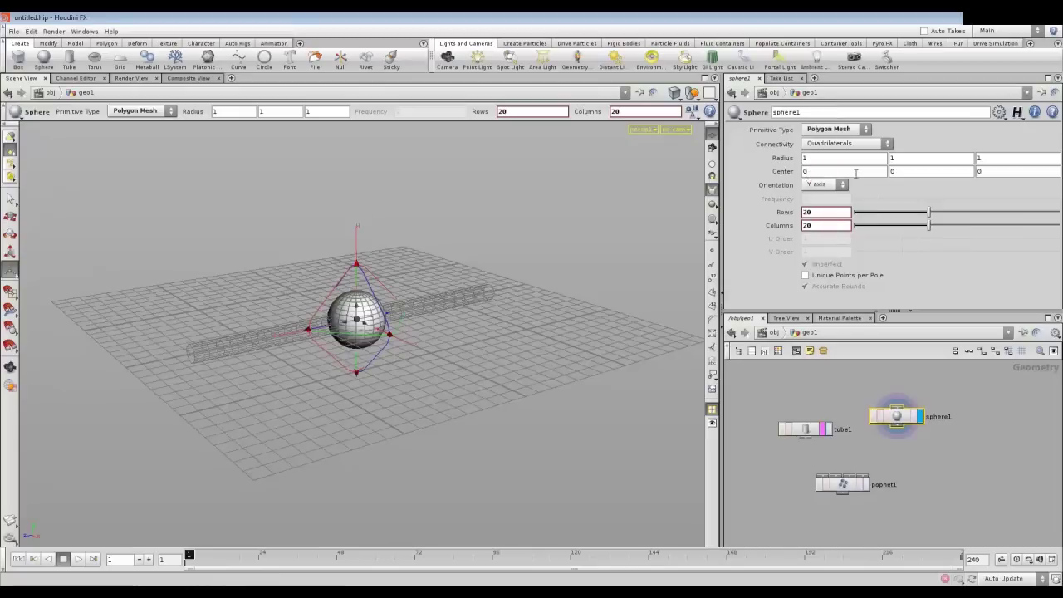
pyautogui.moveTo(914, 171); pyautogui.dragTo(745, 173, button='middle')
pyautogui.write('-3.5')
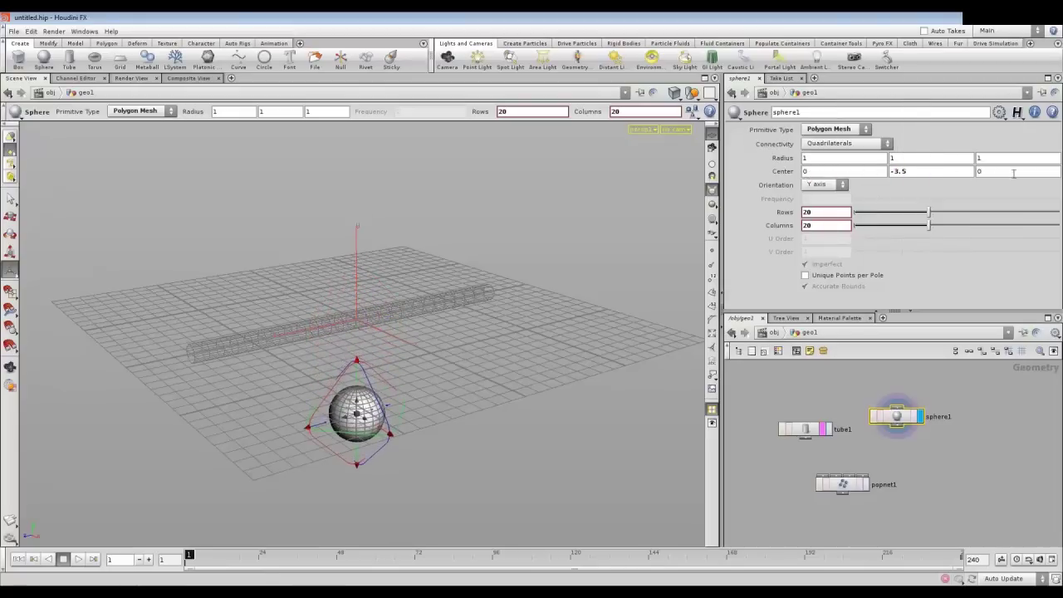
pyautogui.moveTo(1030, 170); pyautogui.dragTo(981, 184, button='middle')
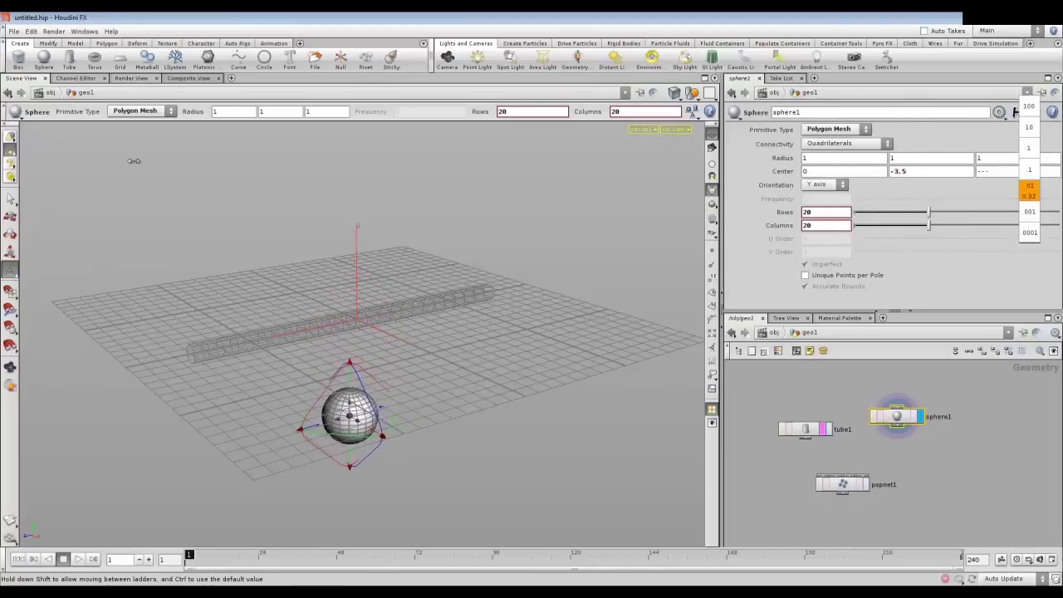
pyautogui.moveTo(986, 171); pyautogui.dragTo(959, 202, button='middle')
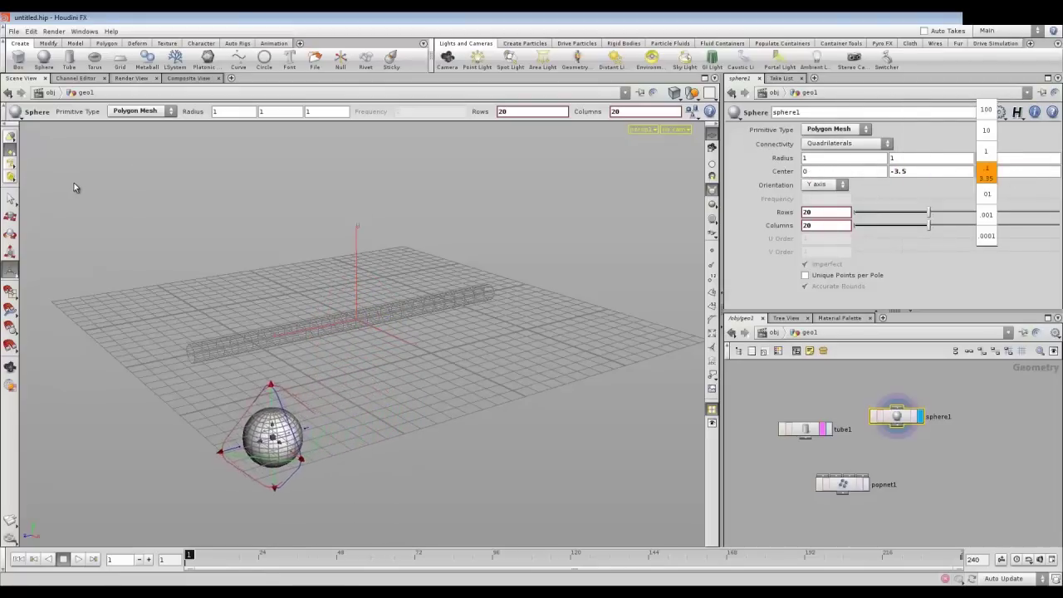
# - Check the placement in the viewport, then duplicate sphere1 as sphere2
pyautogui.press('Escape')
pyautogui.moveTo(357, 335)
pyautogui.mouseDown()
pyautogui.moveTo(331, 398)
pyautogui.moveTo(340, 329)
pyautogui.moveTo(352, 319)
pyautogui.mouseUp()
pyautogui.press('Return')
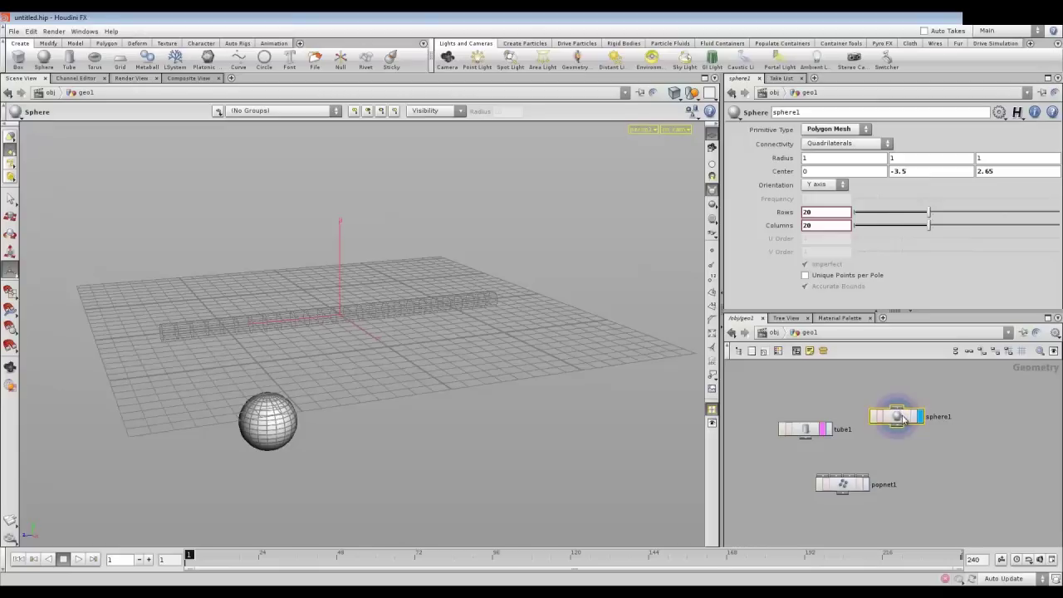
pyautogui.click(903, 420)
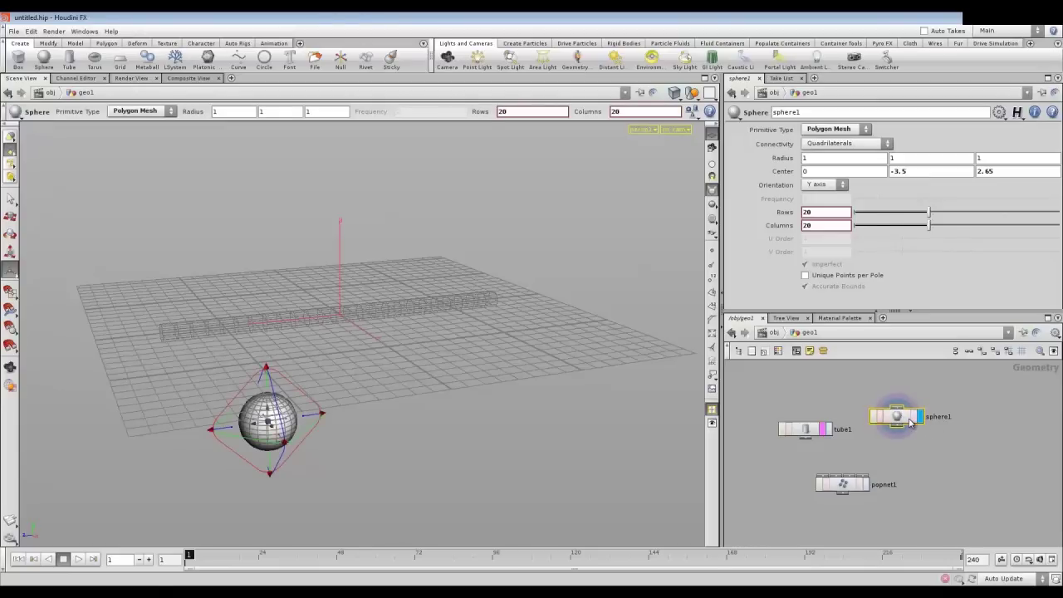
pyautogui.hotkey('ctrl', 'v')
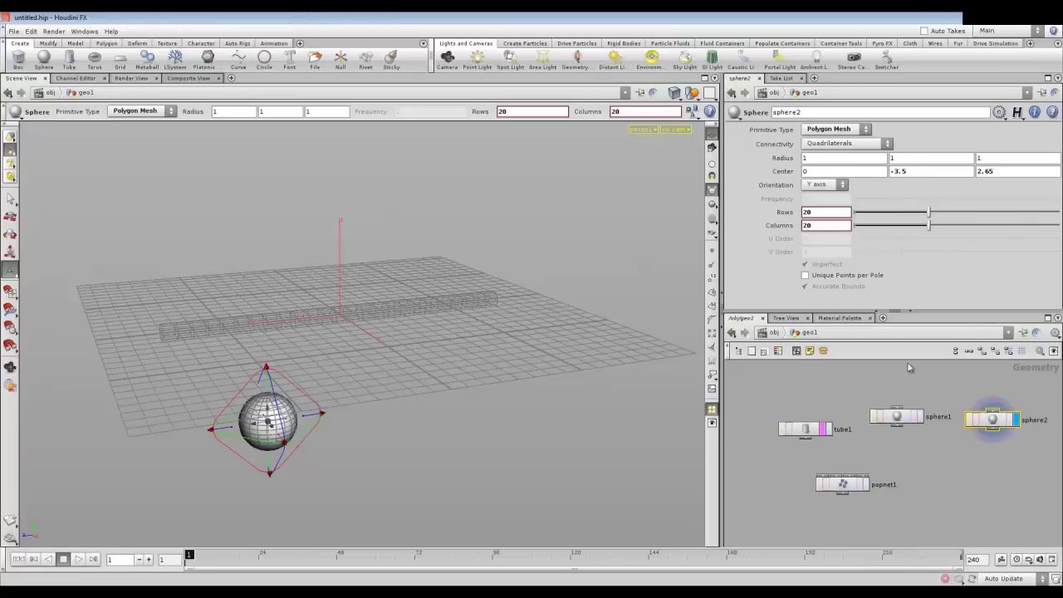
# - Lower sphere2's Center Y to -6.86, with sphere1 shown as a reference wireframe
pyautogui.click(981, 170)
pyautogui.middleClick(941, 174)
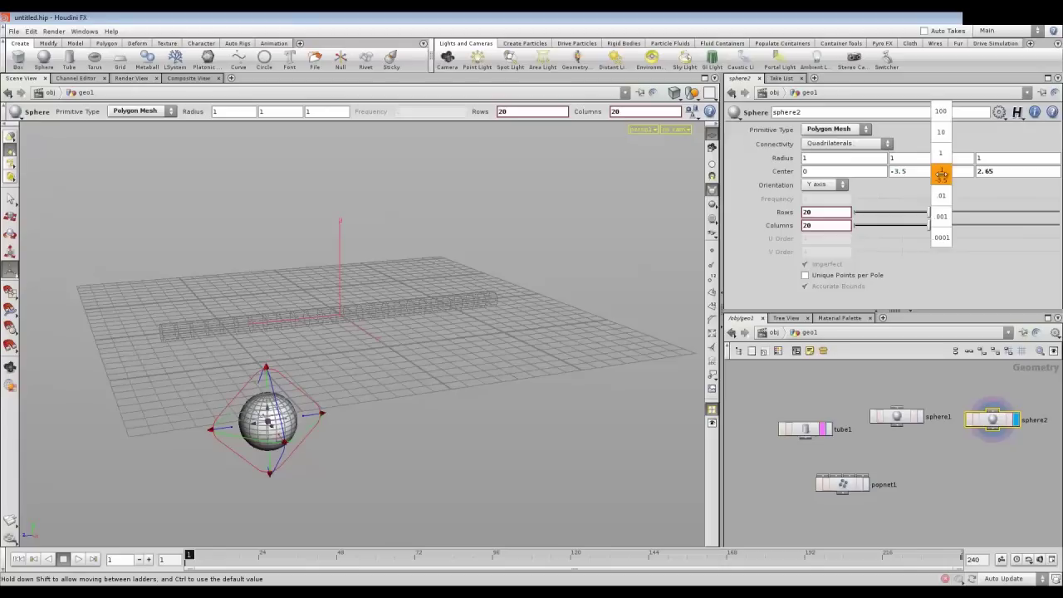
pyautogui.moveTo(941, 173); pyautogui.dragTo(905, 173, button='middle')
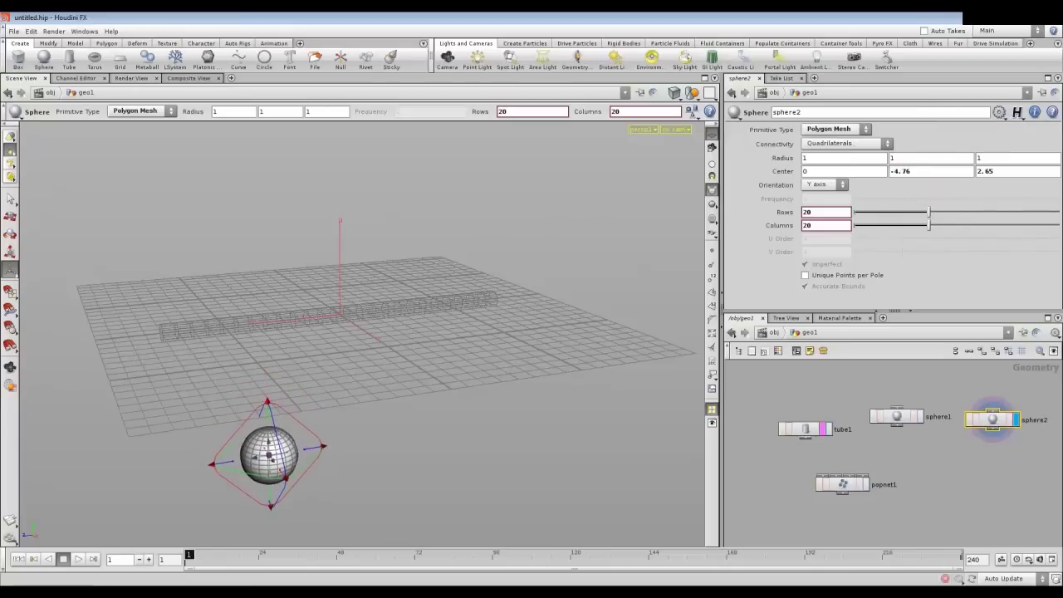
pyautogui.click(915, 417)
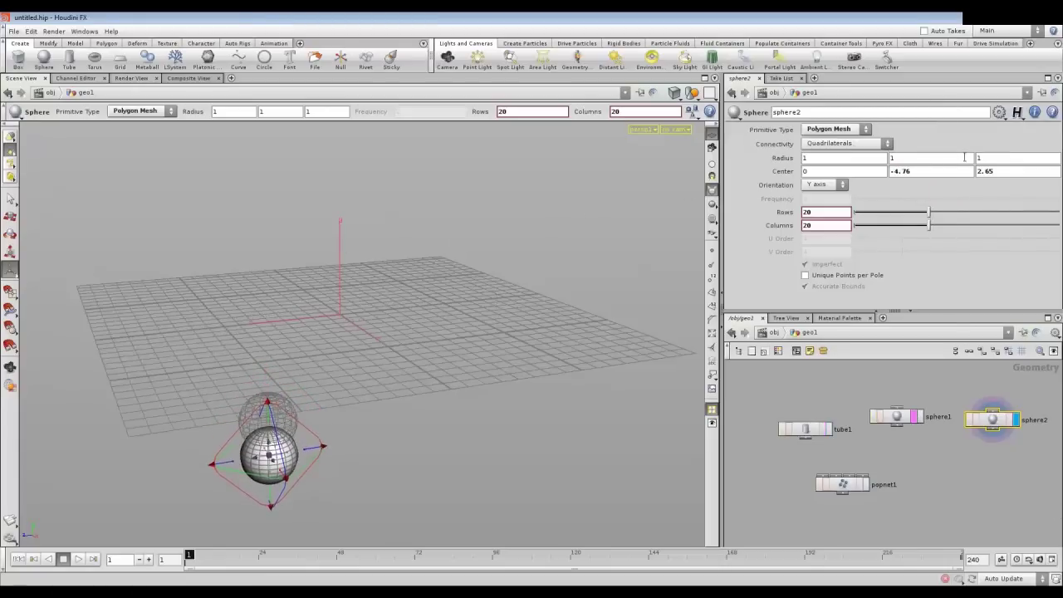
pyautogui.moveTo(947, 170); pyautogui.dragTo(897, 173, button='middle')
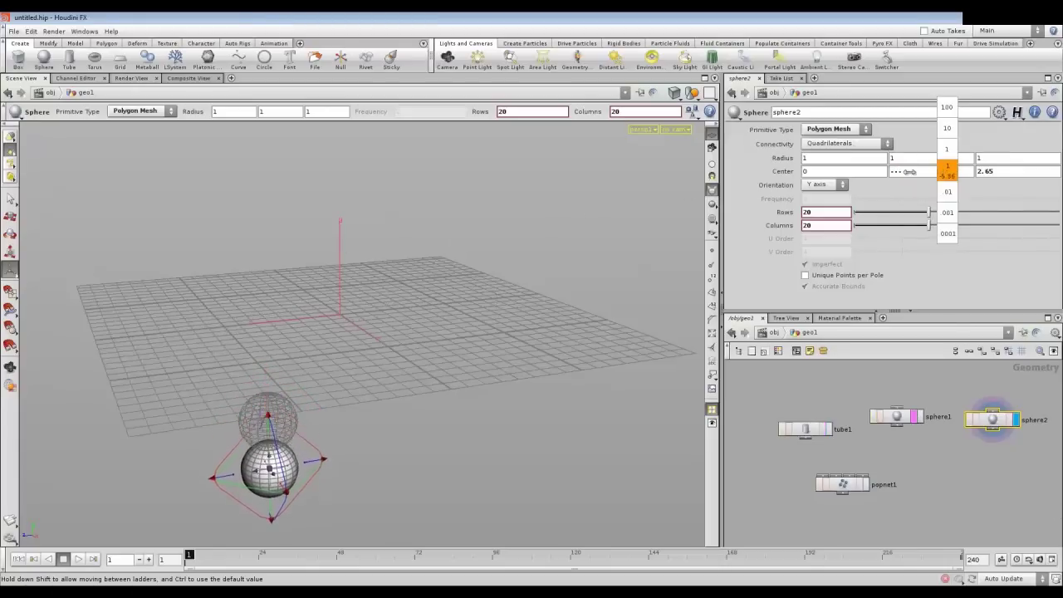
# - Set sphere2's Center Z to -3.23 and keep the tube and sphere1 visible
pyautogui.middleClick(992, 174)
pyautogui.moveTo(993, 175); pyautogui.dragTo(954, 159, button='middle')
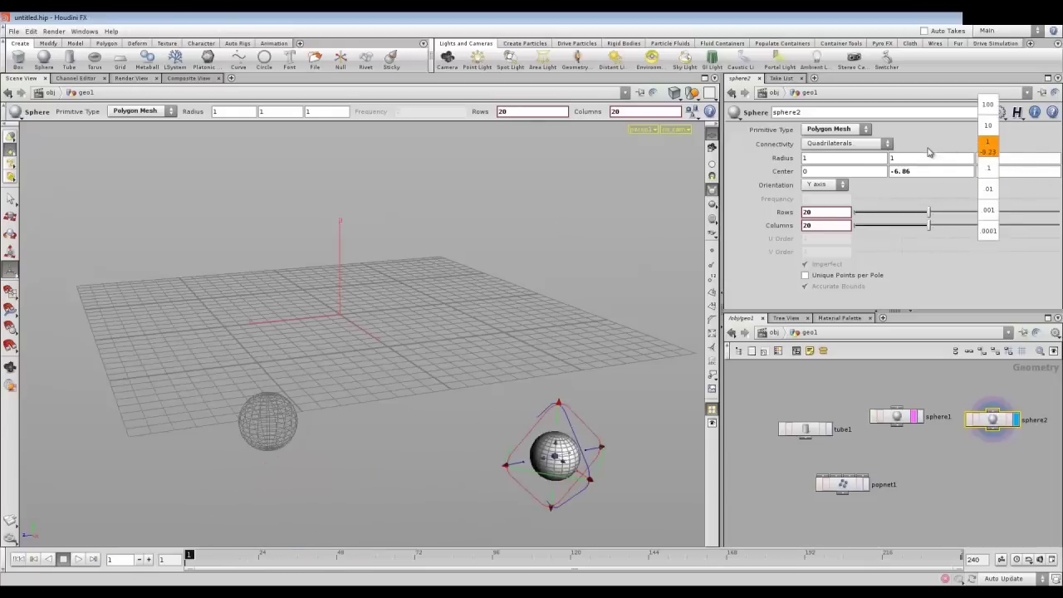
pyautogui.moveTo(955, 159); pyautogui.dragTo(960, 161, button='middle')
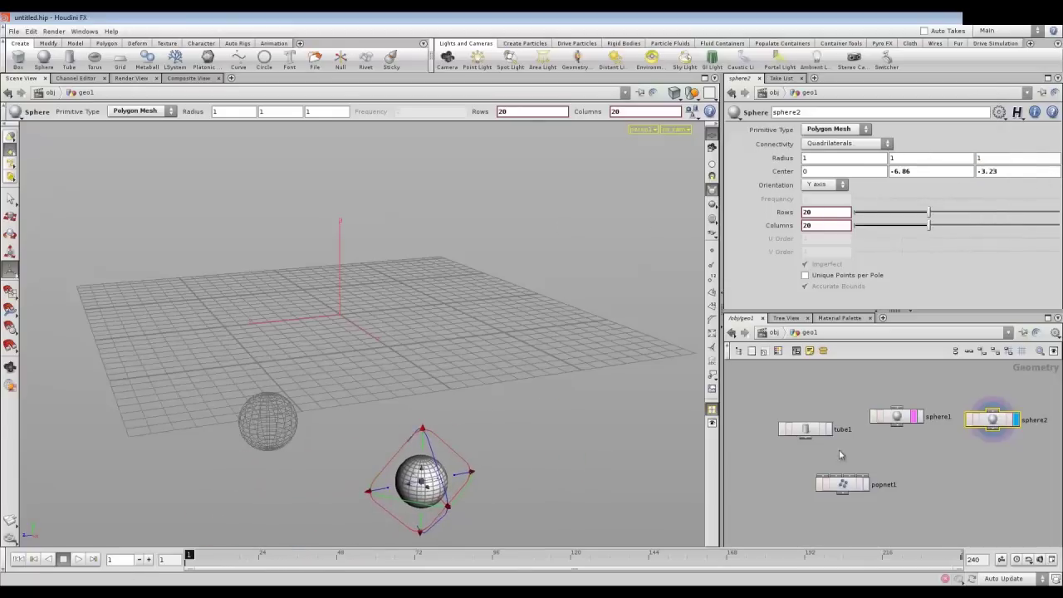
pyautogui.click(822, 429)
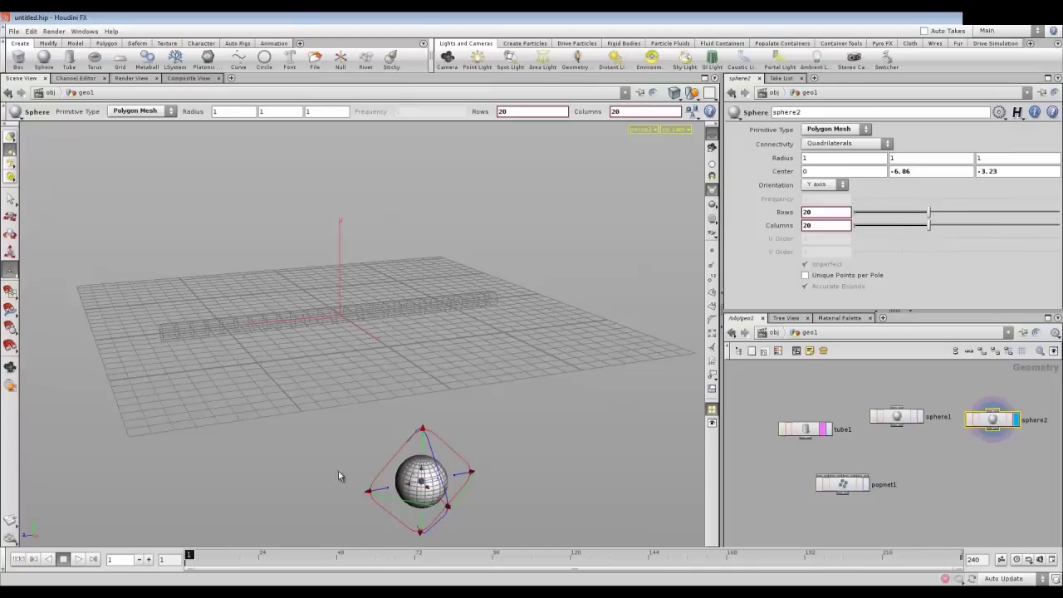
pyautogui.click(917, 416)
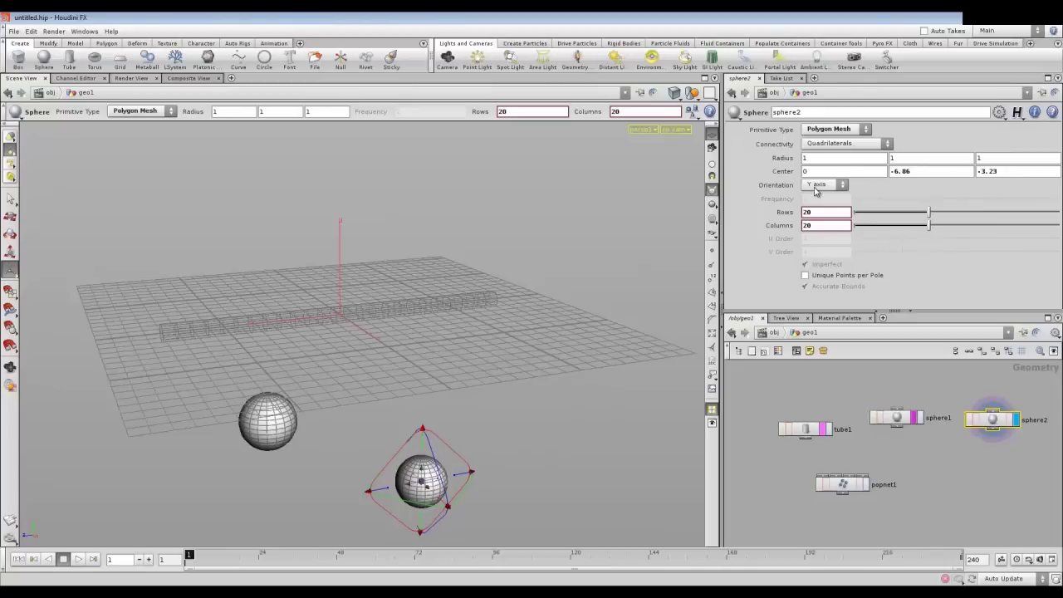
# - Enlarge sphere2's radius and set sphere1's radius to 1.7
pyautogui.moveTo(788, 159); pyautogui.dragTo(829, 170, button='middle')
pyautogui.click(896, 417)
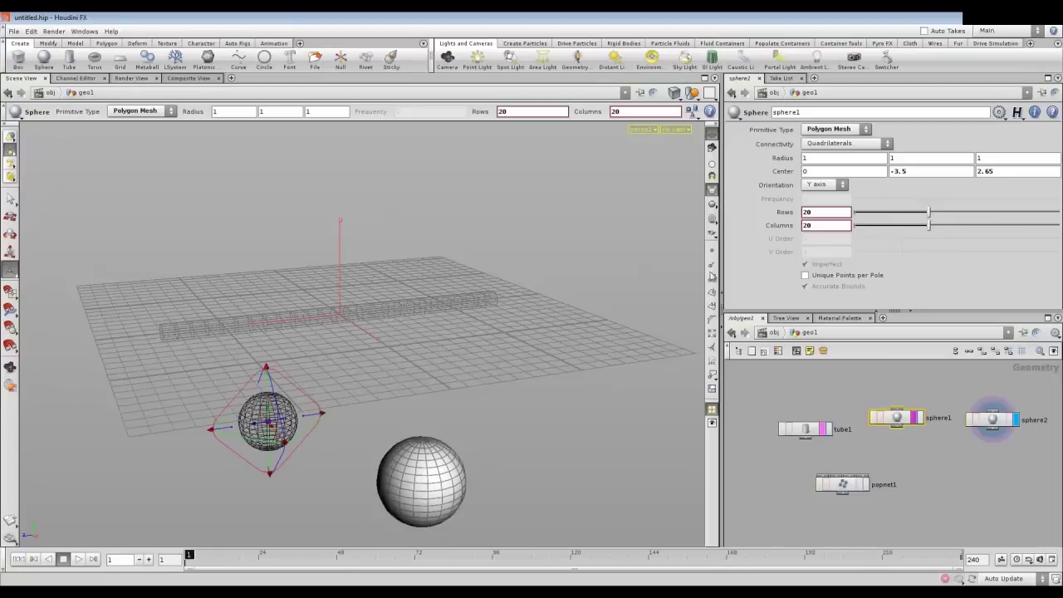
pyautogui.moveTo(799, 163); pyautogui.dragTo(736, 198, button='middle')
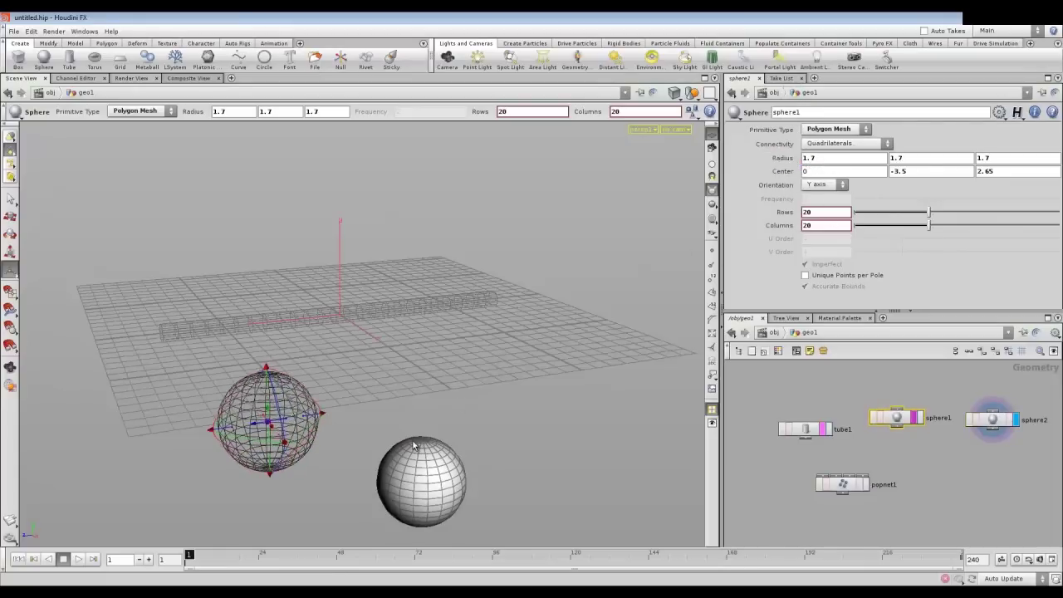
# - Orbit the view to inspect both spheres around the tube
pyautogui.press('Escape')
pyautogui.moveTo(200, 430)
pyautogui.mouseDown()
pyautogui.moveTo(353, 423)
pyautogui.moveTo(422, 503)
pyautogui.mouseUp()
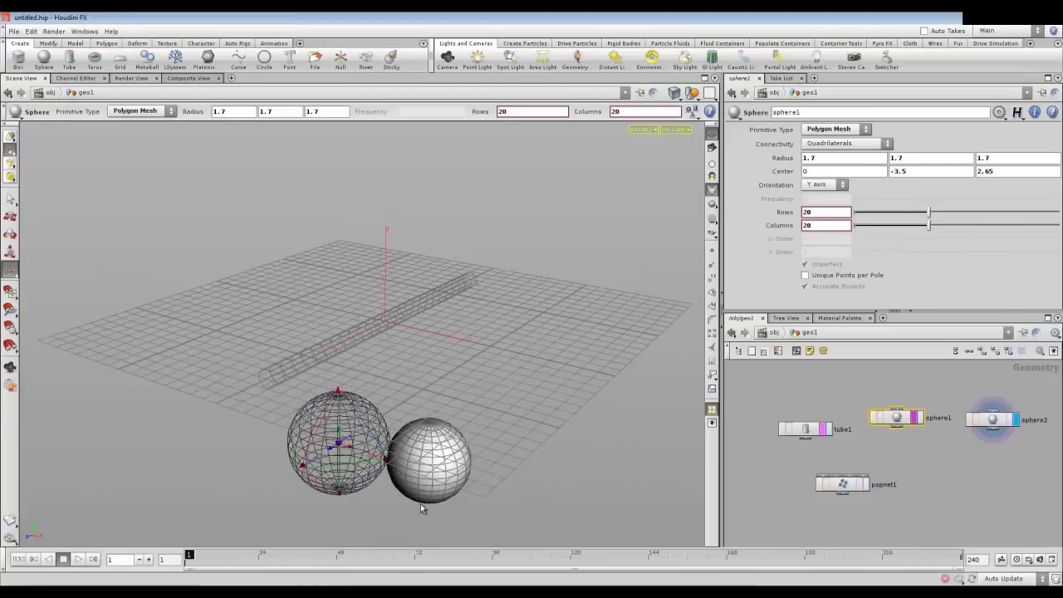
pyautogui.press('Return')
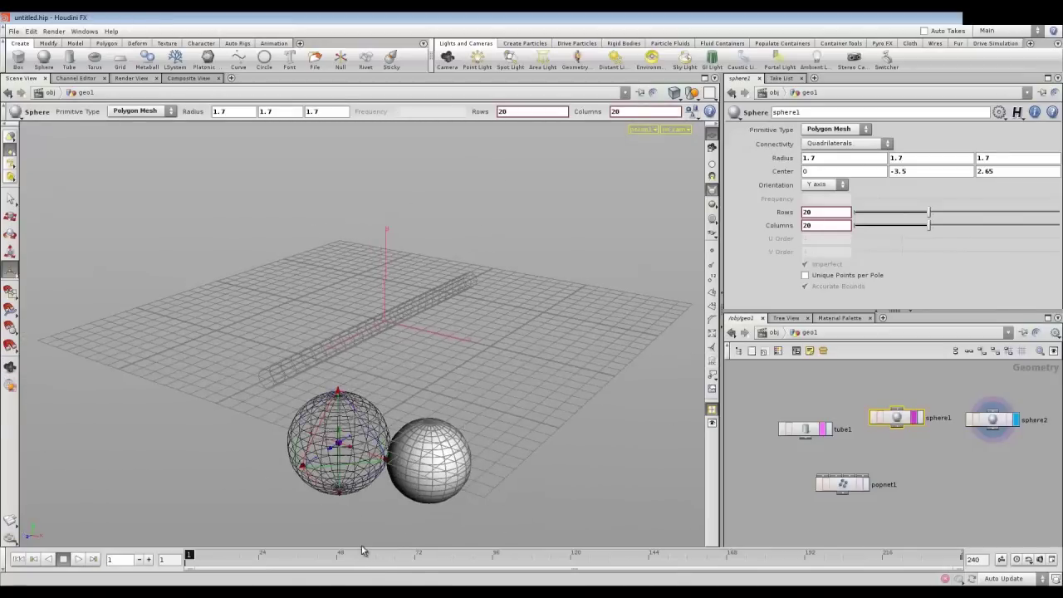
pyautogui.moveTo(477, 358); pyautogui.dragTo(390, 366)
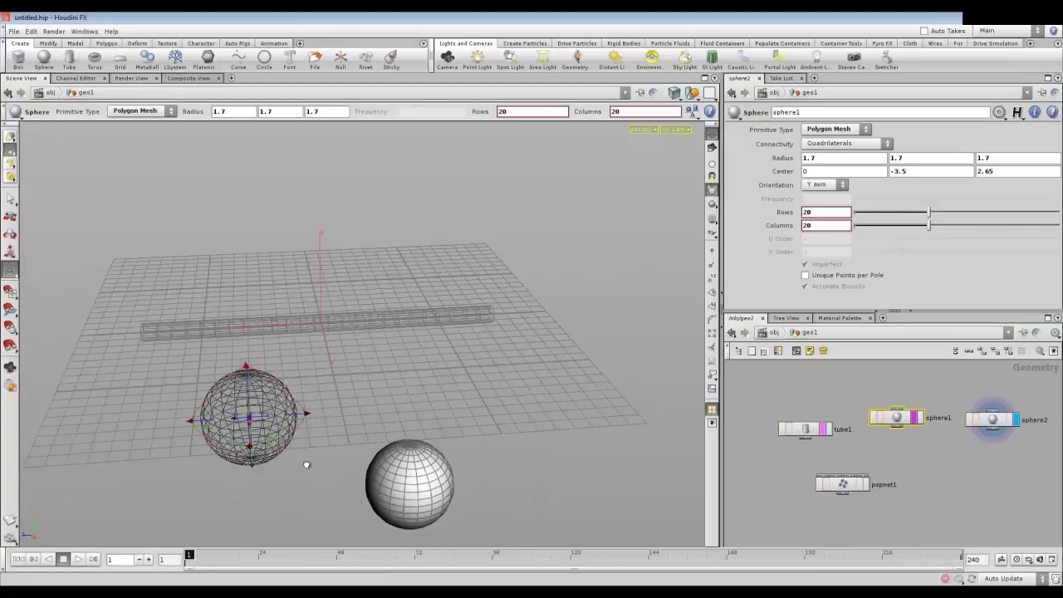
pyautogui.moveTo(358, 415); pyautogui.dragTo(465, 479)
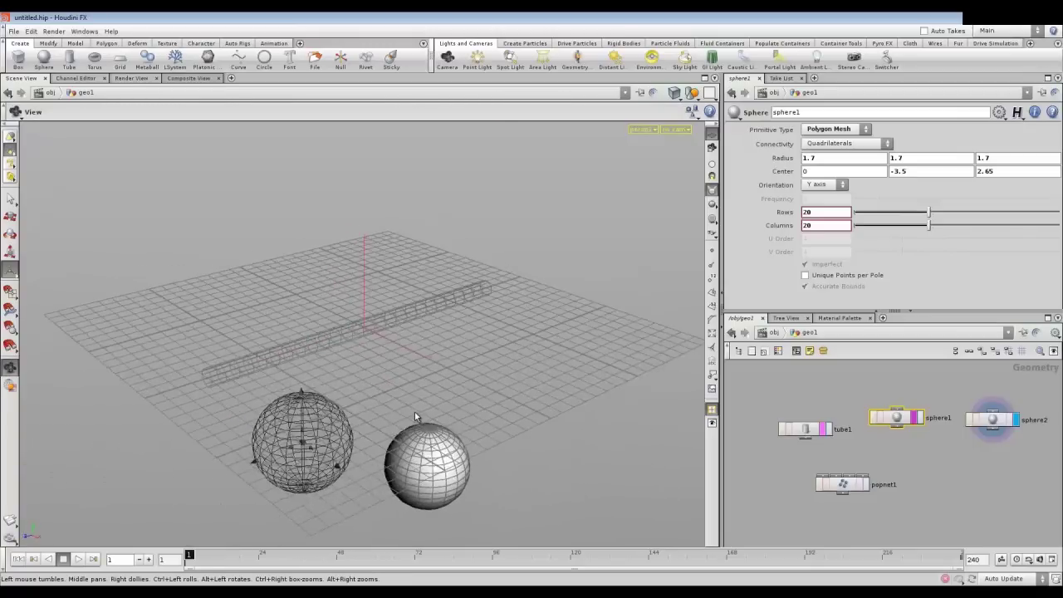
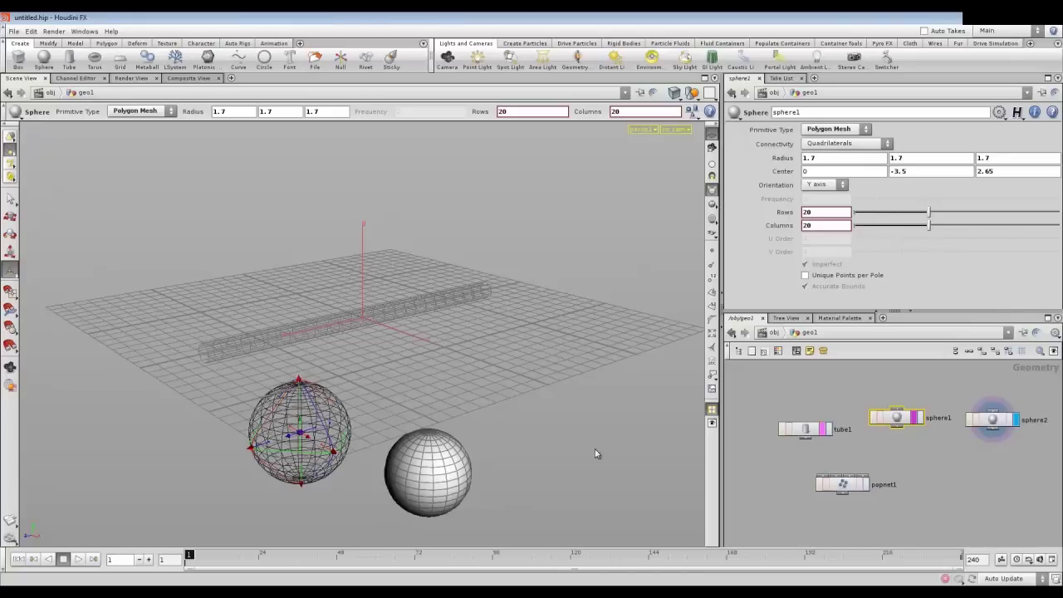
# - Arrange the sphere nodes and set display flags to show sphere1 with sphere2 ghosted
pyautogui.moveTo(904, 422); pyautogui.dragTo(895, 415)
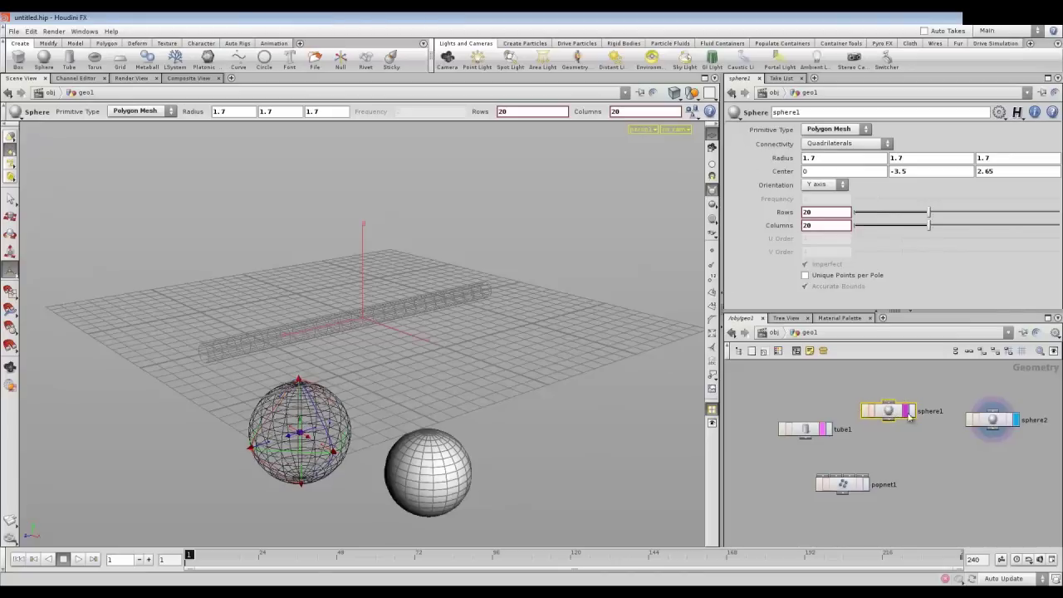
pyautogui.moveTo(992, 422); pyautogui.dragTo(975, 413)
pyautogui.click(947, 438)
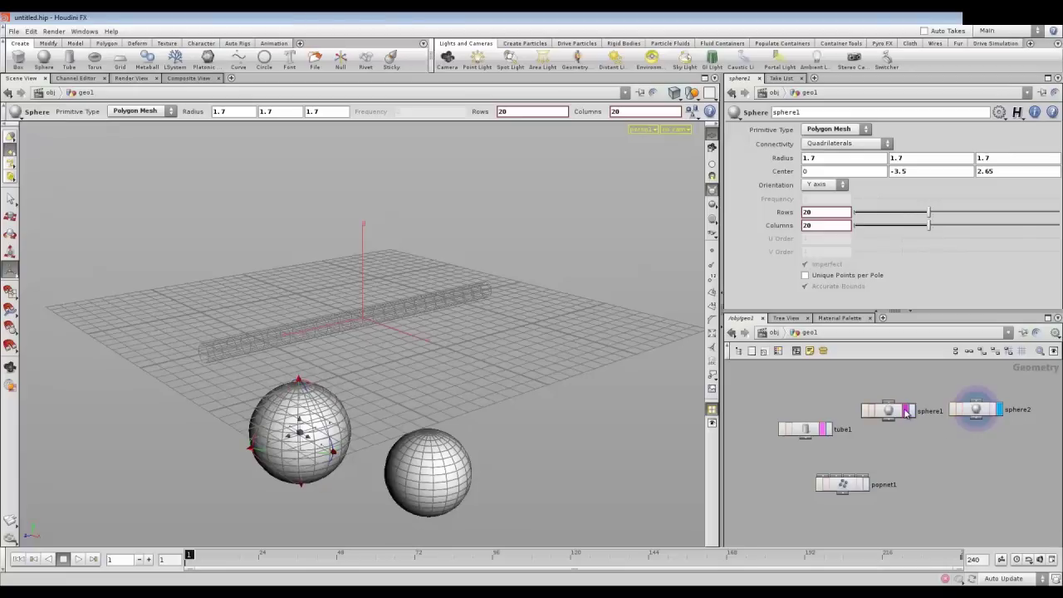
pyautogui.click(822, 429)
pyautogui.click(913, 411)
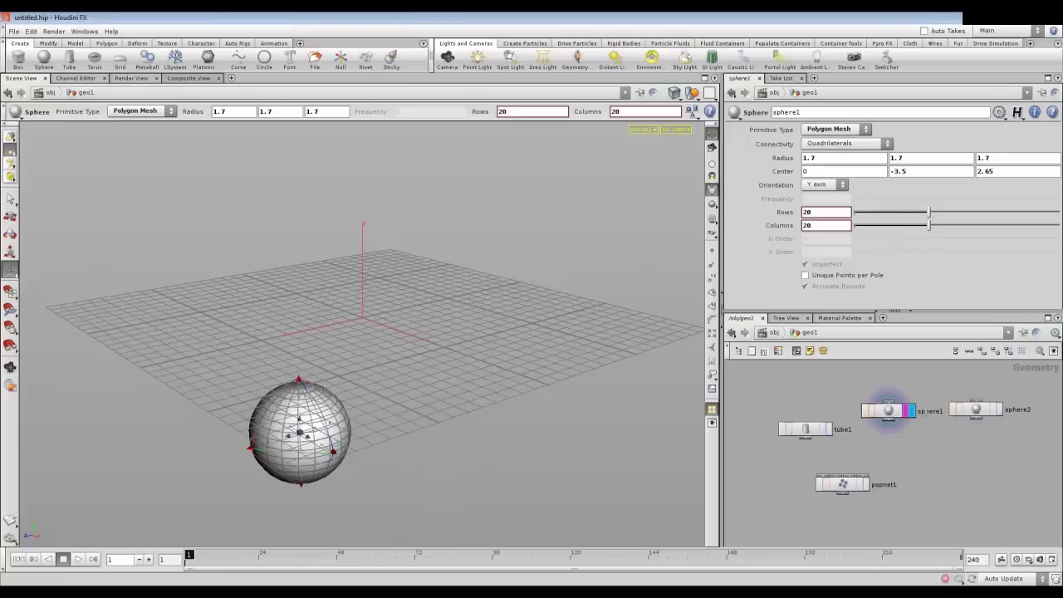
pyautogui.click(1001, 411)
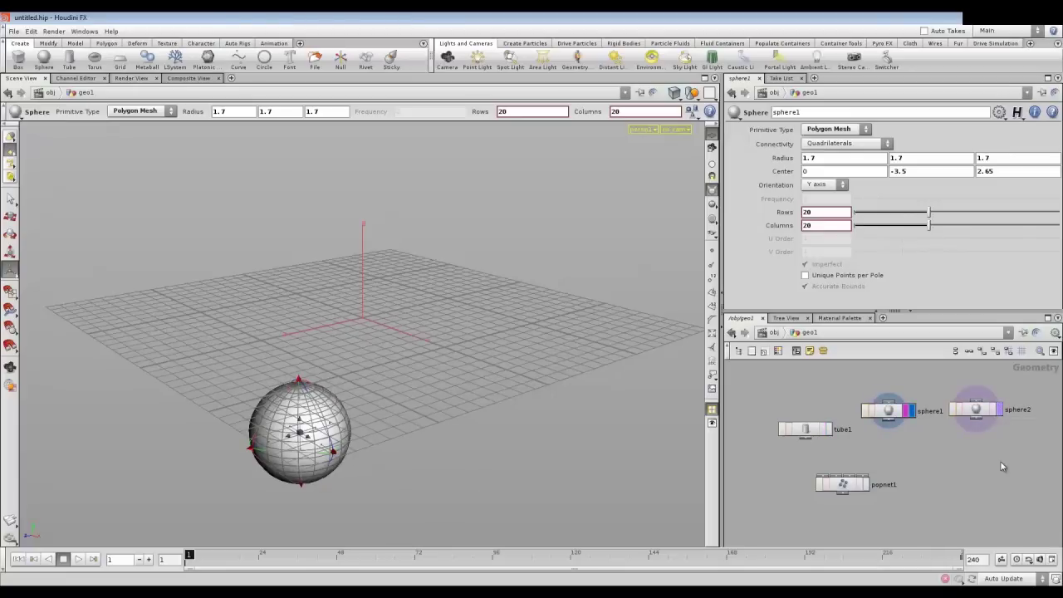
# - Add a Merge node and wire sphere1 and sphere2 into it
pyautogui.press('Tab')
pyautogui.write('m')
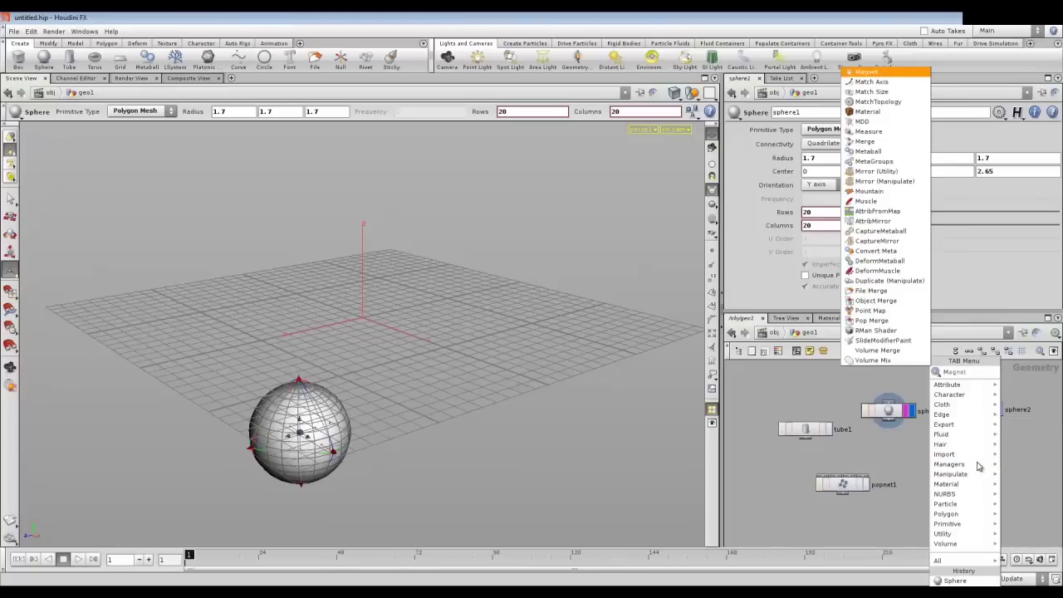
pyautogui.write('er')
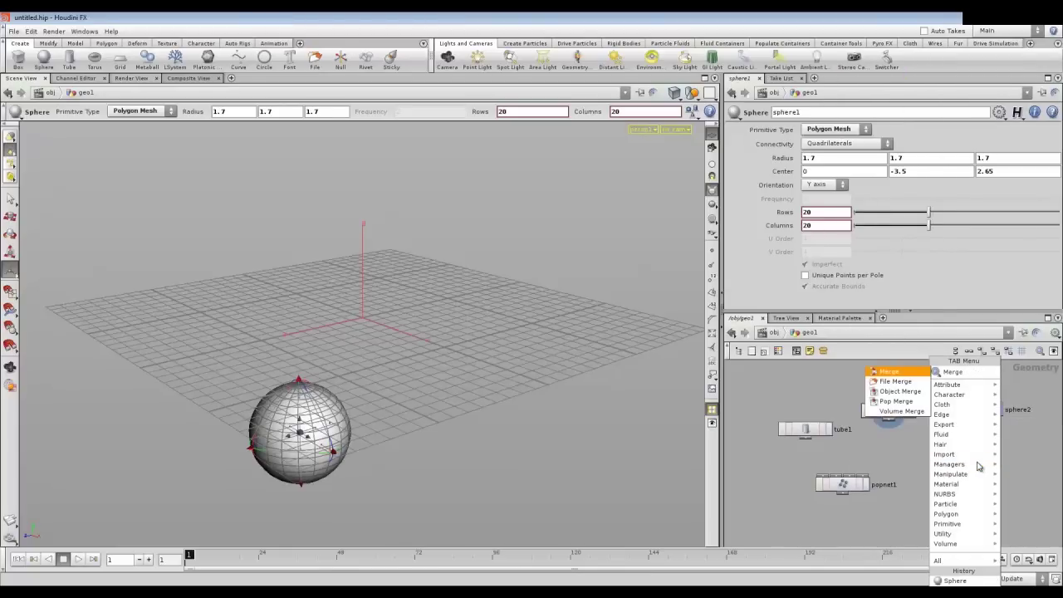
pyautogui.press('Return')
pyautogui.click(944, 465)
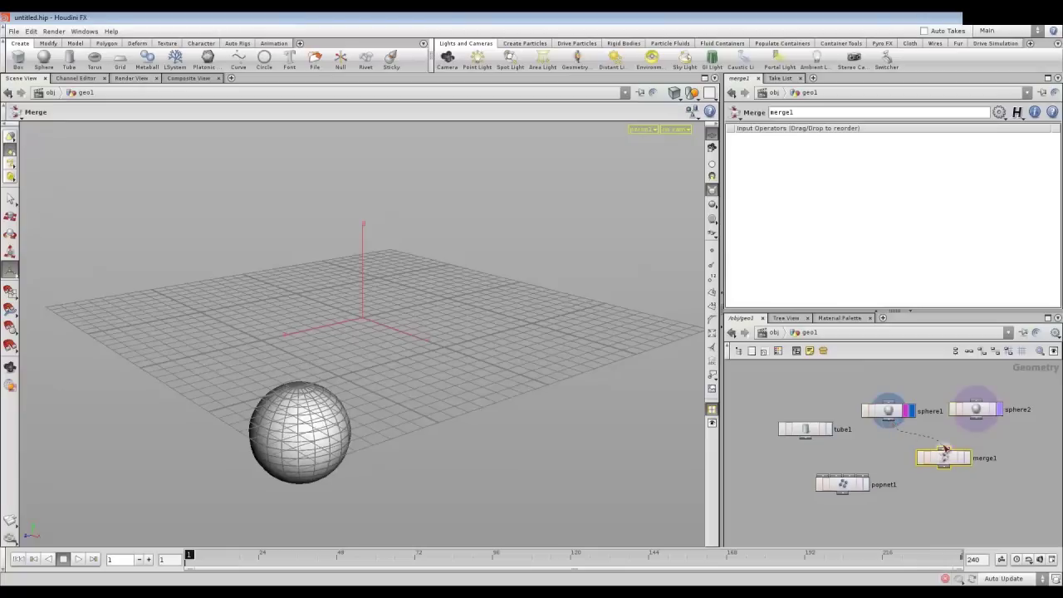
pyautogui.moveTo(975, 418); pyautogui.dragTo(947, 449)
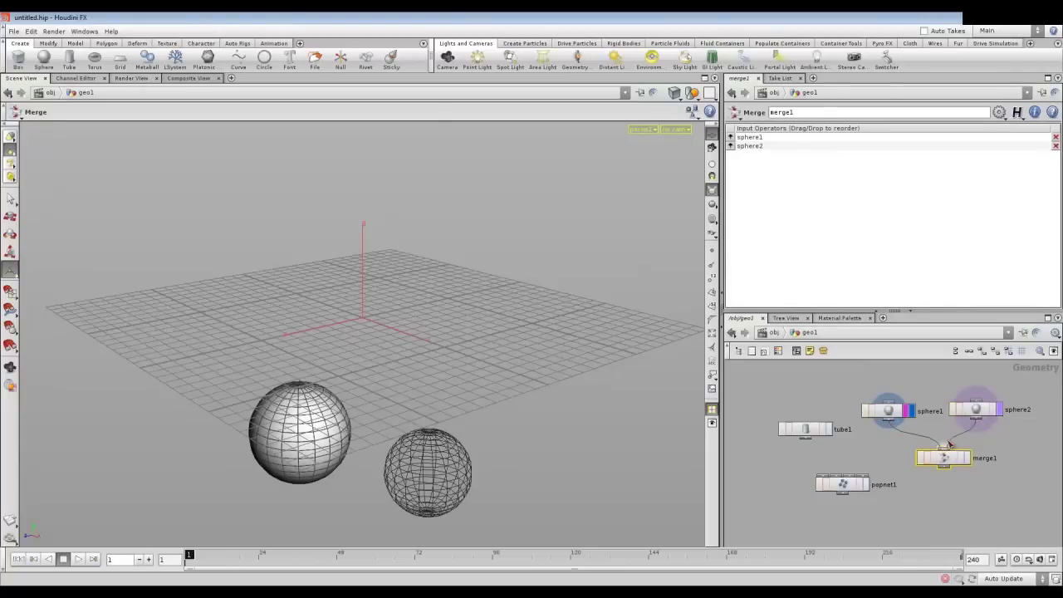
# - Connect tube1 and merge1 into popnet1's first and second inputs
pyautogui.moveTo(842, 484); pyautogui.dragTo(867, 498)
pyautogui.moveTo(805, 441); pyautogui.dragTo(853, 493)
pyautogui.click(851, 491)
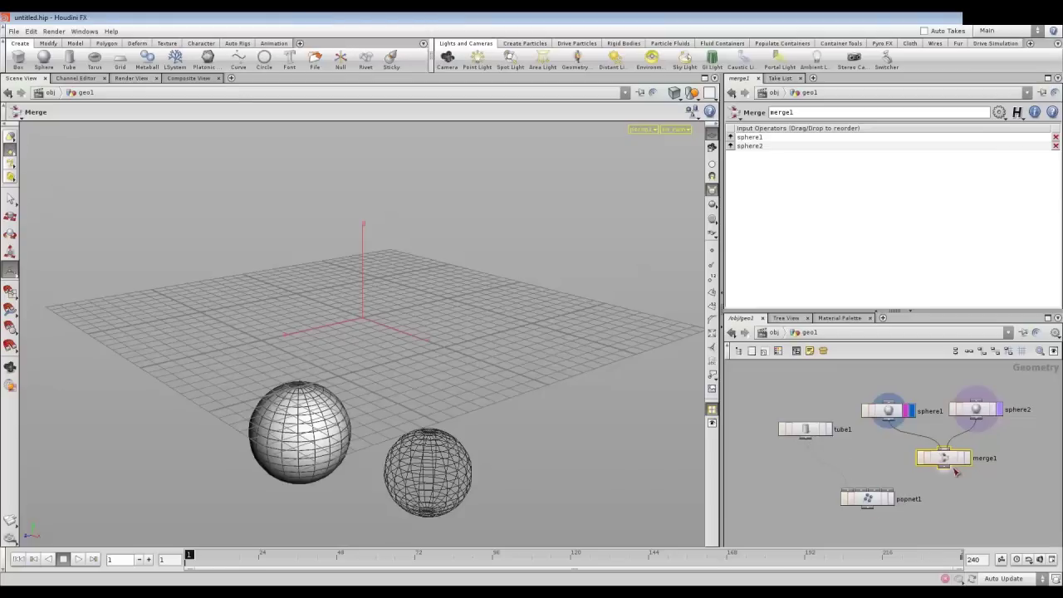
pyautogui.moveTo(947, 468); pyautogui.dragTo(866, 490)
pyautogui.click(864, 492)
pyautogui.moveTo(944, 461); pyautogui.dragTo(933, 463)
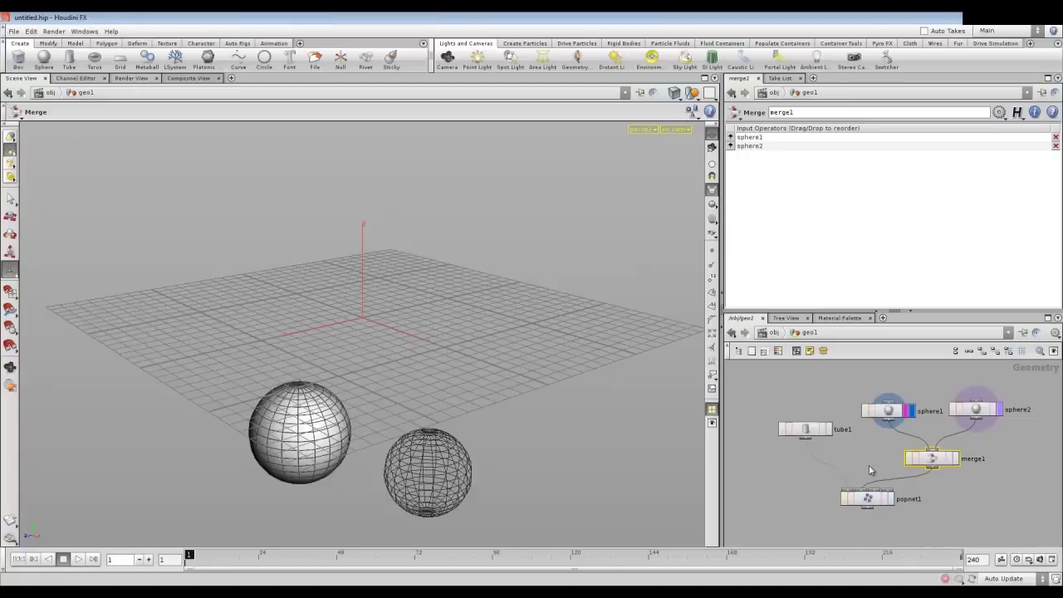
# - Set popnet1's display flag to show the particles, then search the node menu for Mountain
pyautogui.moveTo(873, 457); pyautogui.dragTo(827, 445, button='middle')
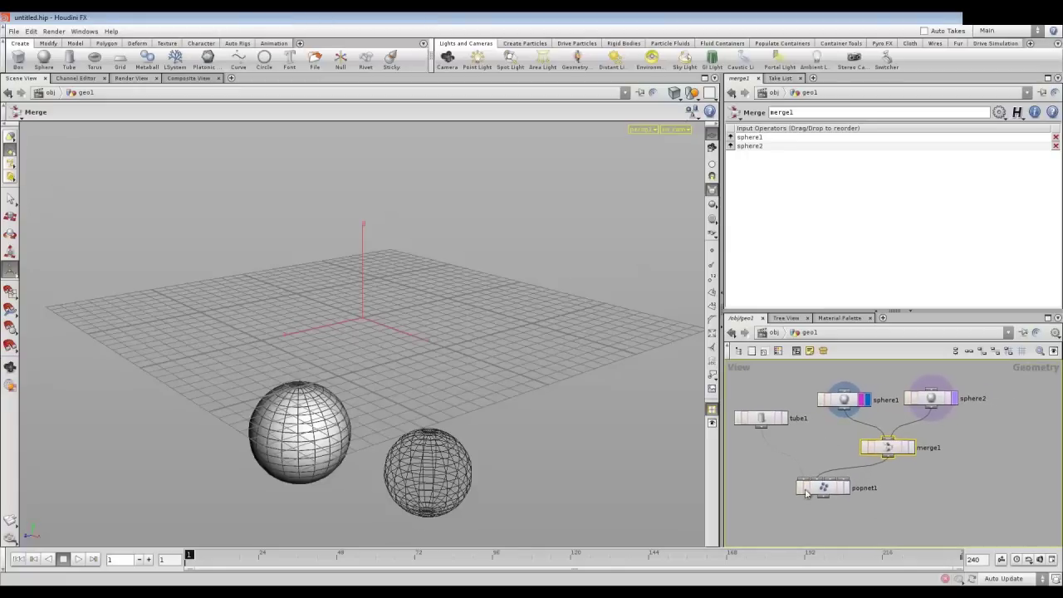
pyautogui.moveTo(817, 484); pyautogui.dragTo(817, 512)
pyautogui.press('Tab')
pyautogui.press('Escape')
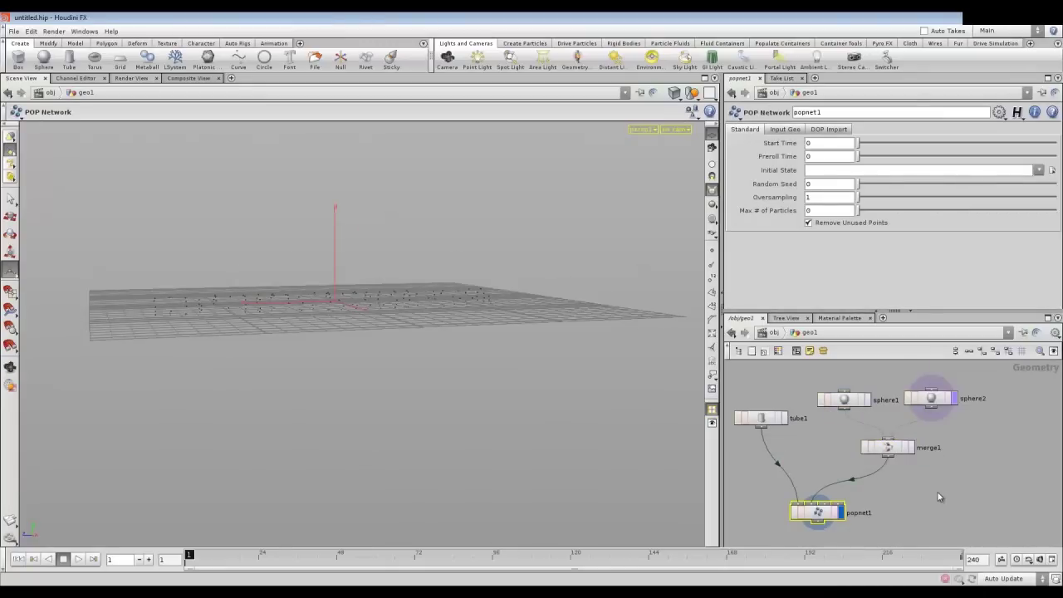
pyautogui.press('Tab')
pyautogui.write('Mountain')
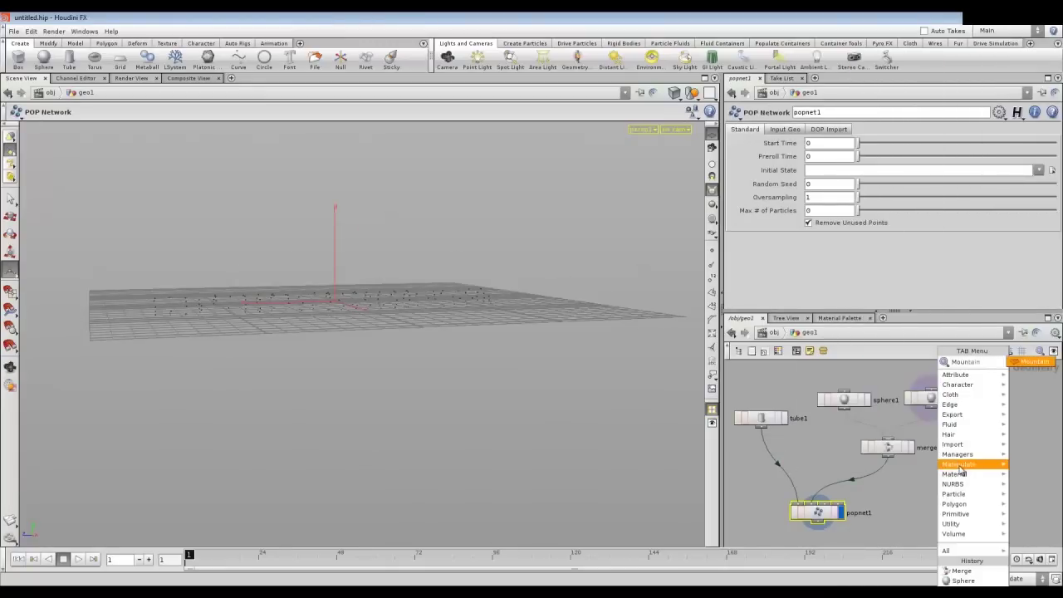
# - Add a Mountain node below merge1 and fed by it
pyautogui.click(1034, 362)
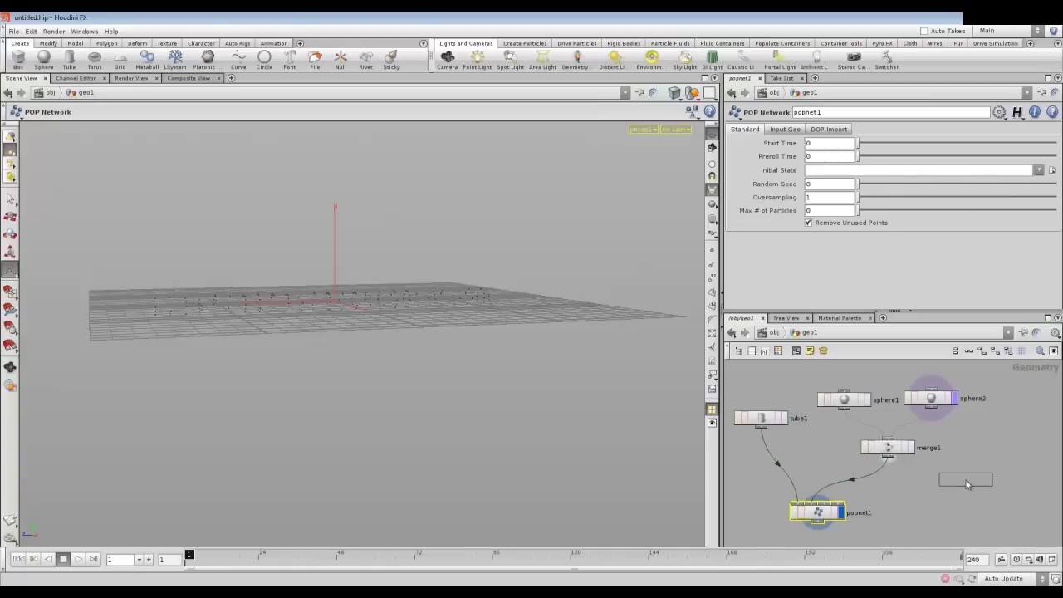
pyautogui.click(966, 484)
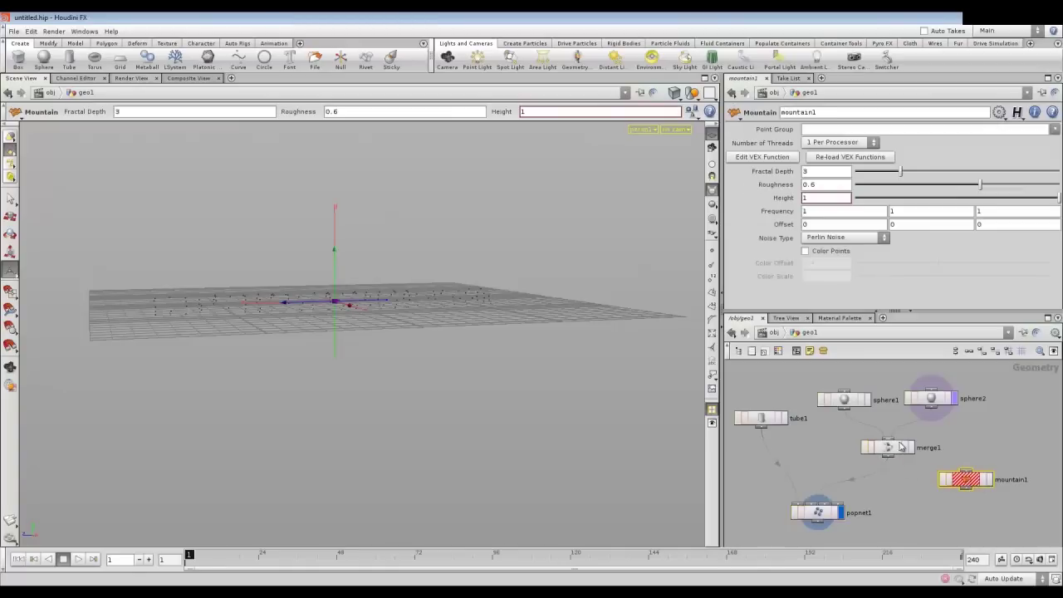
pyautogui.moveTo(891, 459)
pyautogui.mouseDown()
pyautogui.moveTo(889, 468)
pyautogui.moveTo(964, 473)
pyautogui.mouseUp()
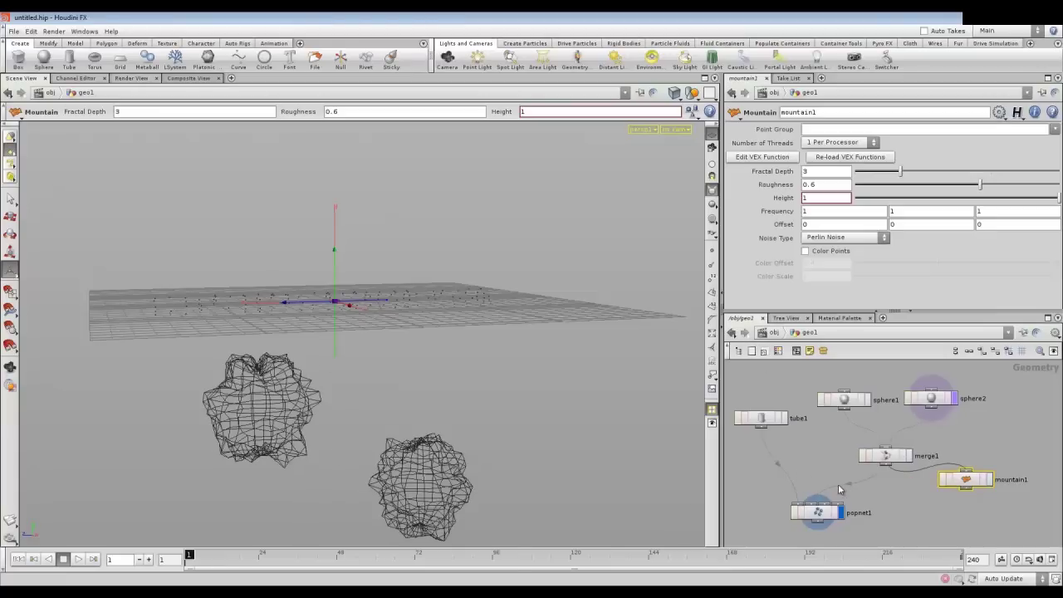
# - Disconnect merge1 from popnet1 and lay the nodes out in a vertical chain
pyautogui.rightClick(845, 484)
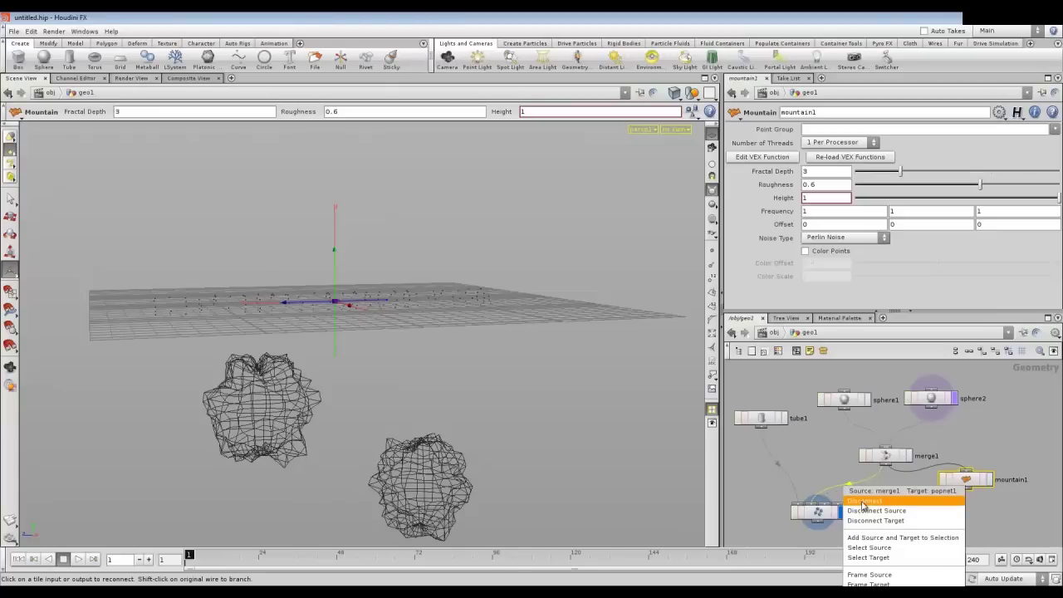
pyautogui.click(862, 502)
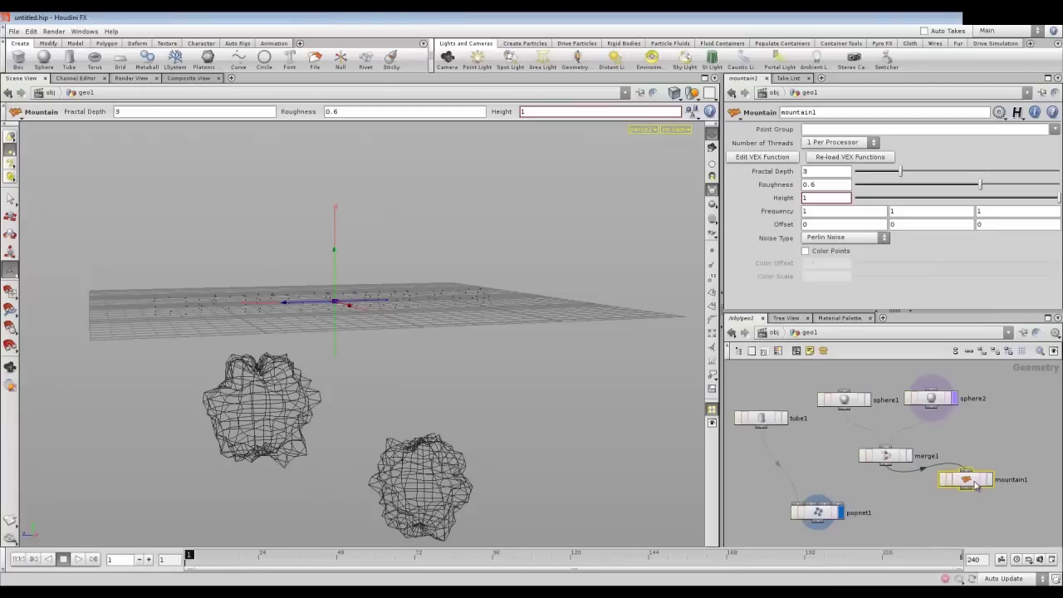
pyautogui.press('l')
pyautogui.press('l')
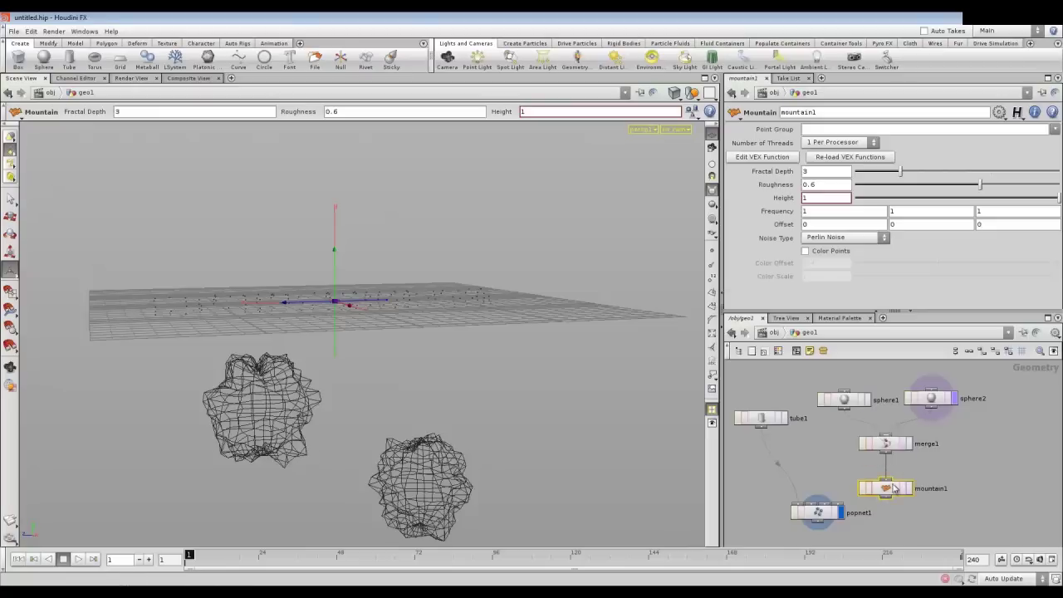
pyautogui.press('l')
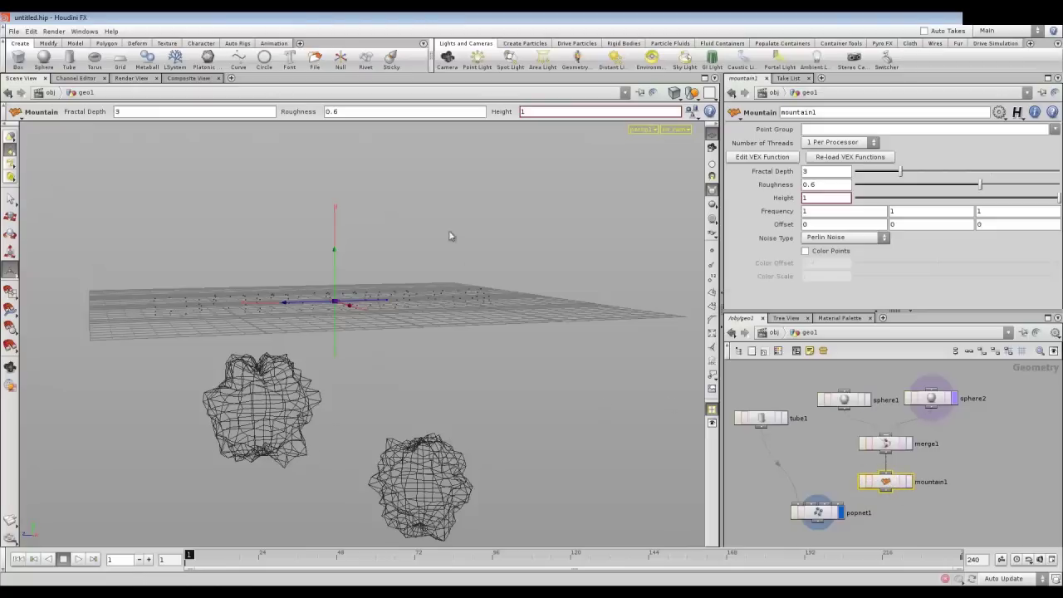
pyautogui.click(679, 92)
# - Display mountain1 and switch the viewport to Smooth Shaded
pyautogui.click(684, 190)
pyautogui.click(909, 481)
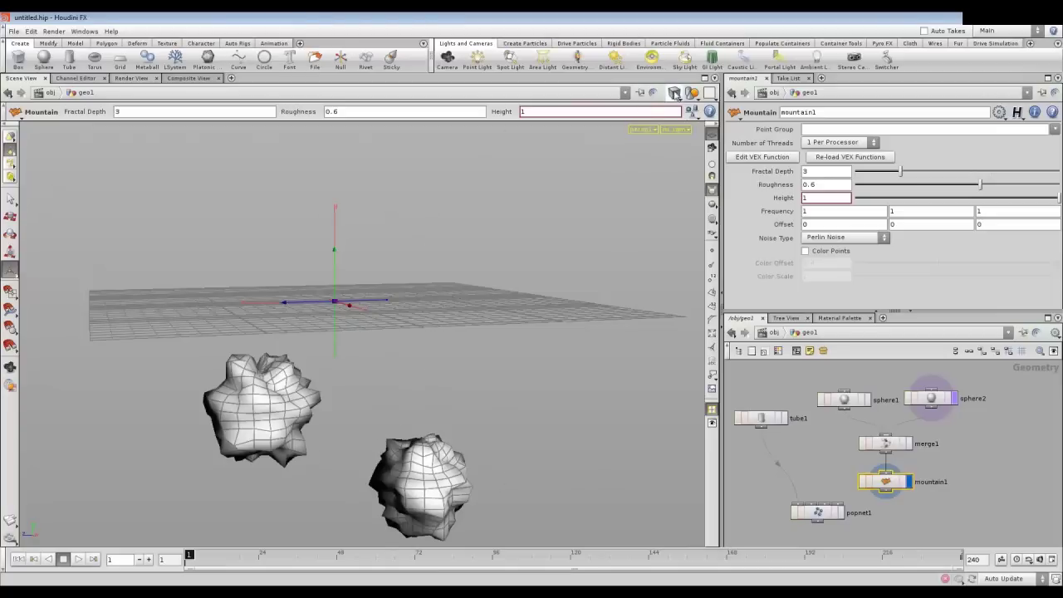
pyautogui.click(674, 92)
pyautogui.click(705, 177)
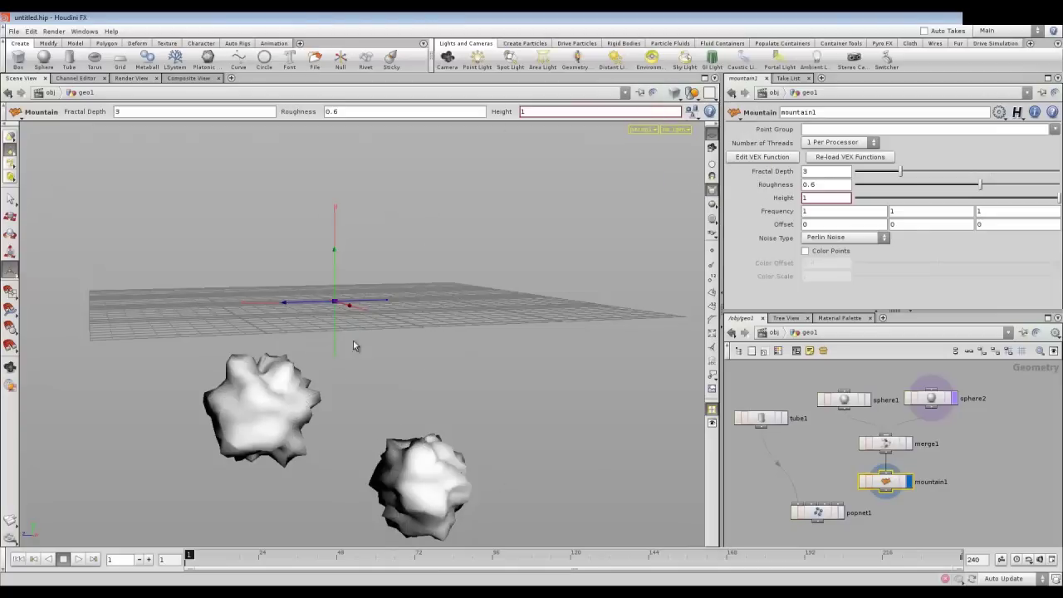
pyautogui.press('Escape')
pyautogui.moveTo(320, 342)
pyautogui.mouseDown()
pyautogui.moveTo(213, 308)
pyautogui.moveTo(249, 326)
pyautogui.mouseUp()
pyautogui.press('Return')
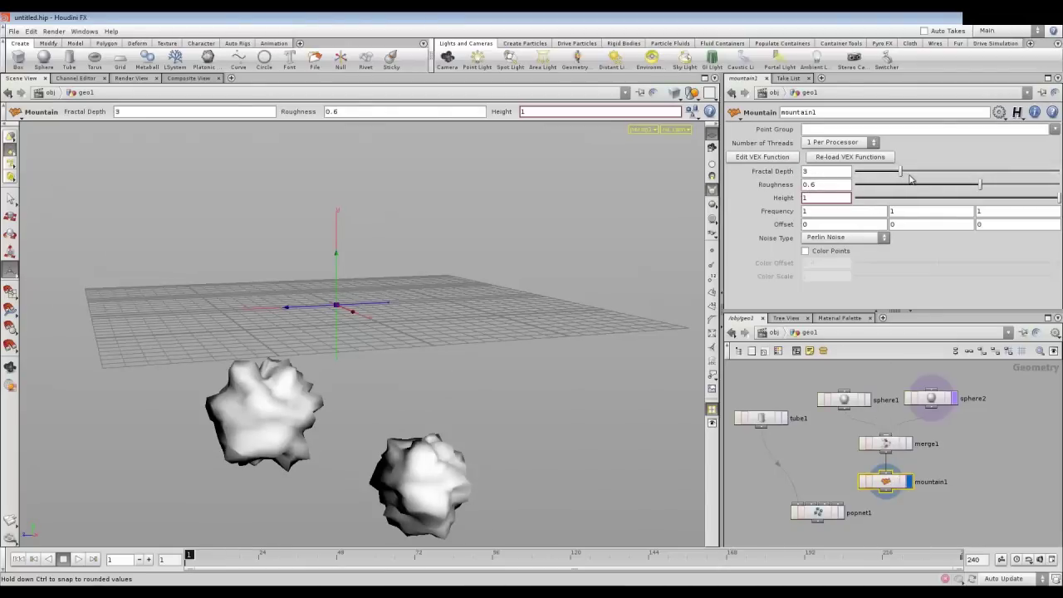
# - Set mountain1 to Alligator Noise, Roughness 0.3, Height 0.9, and shrink sphere1's radius to 1.1
pyautogui.middleClick(829, 185)
pyautogui.moveTo(829, 185)
pyautogui.mouseDown(button='middle')
pyautogui.moveTo(802, 186)
pyautogui.moveTo(821, 198)
pyautogui.mouseUp(button='middle')
pyautogui.click(824, 238)
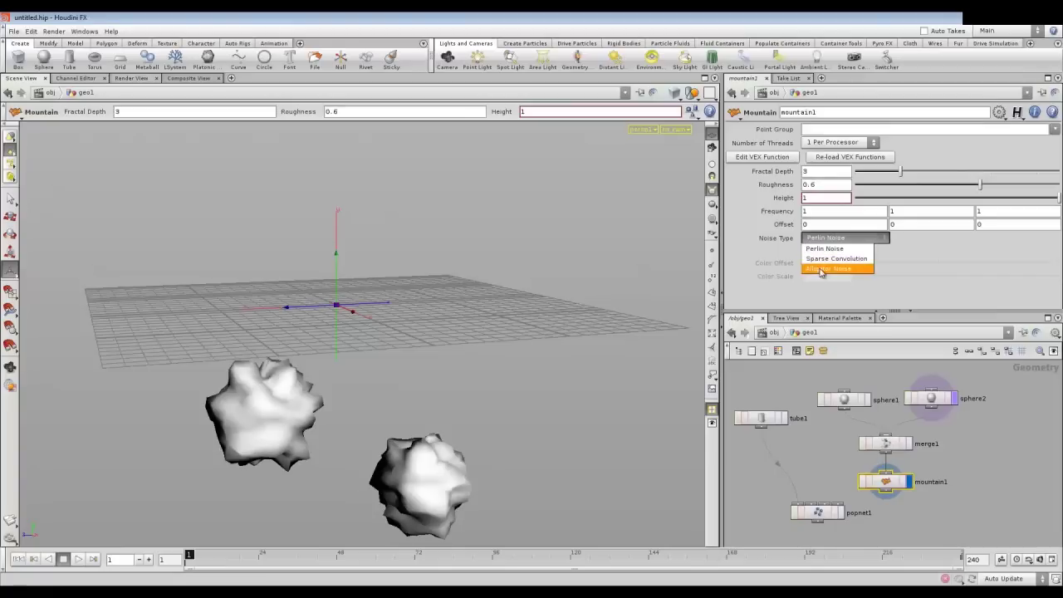
pyautogui.click(827, 269)
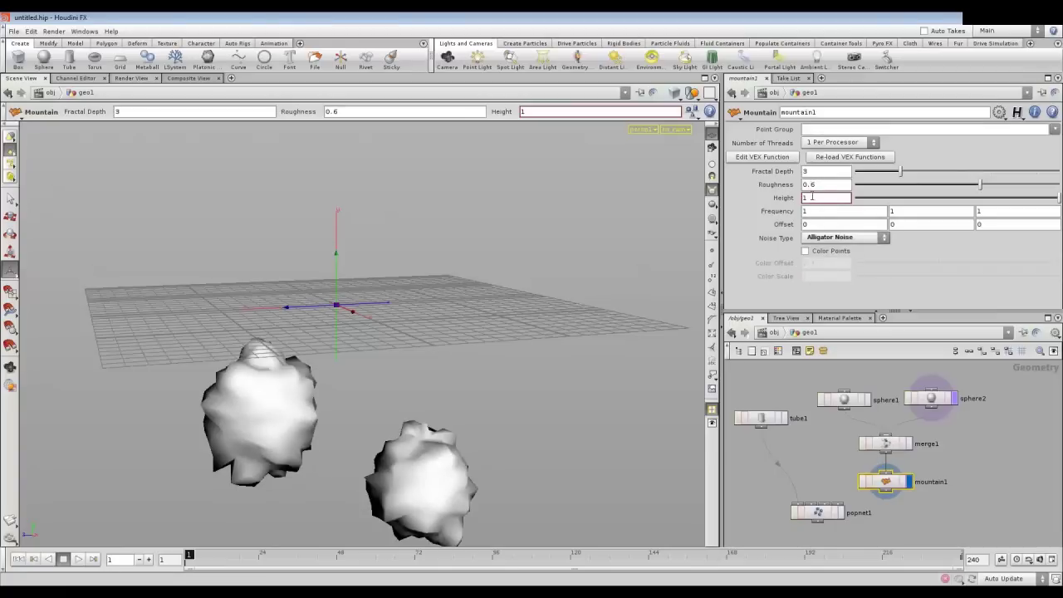
pyautogui.moveTo(818, 185)
pyautogui.mouseDown(button='middle')
pyautogui.moveTo(734, 195)
pyautogui.moveTo(802, 208)
pyautogui.mouseUp(button='middle')
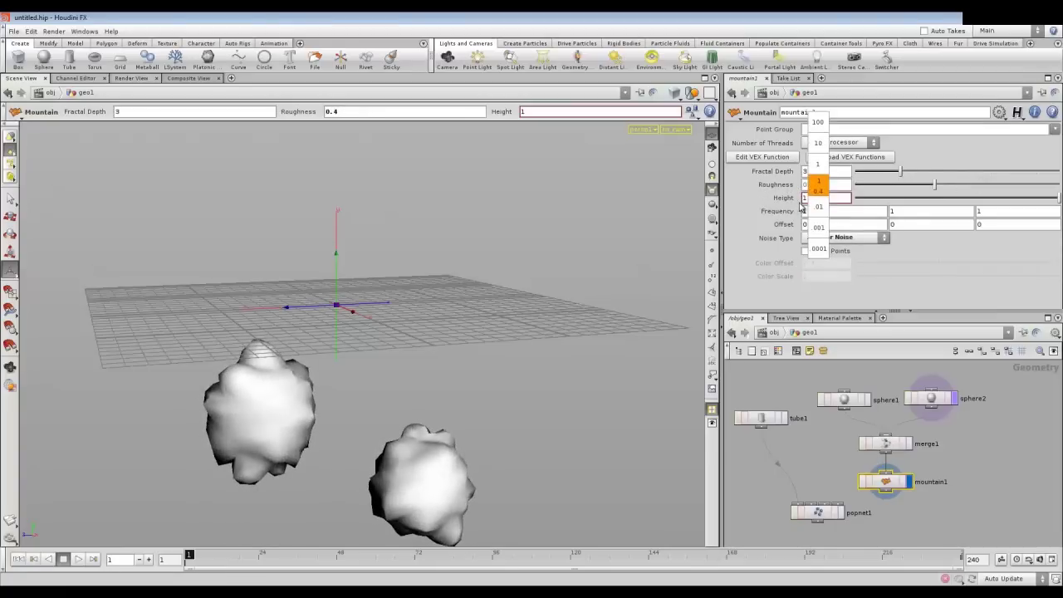
pyautogui.moveTo(803, 208)
pyautogui.mouseDown(button='middle')
pyautogui.moveTo(815, 186)
pyautogui.moveTo(797, 214)
pyautogui.moveTo(810, 208)
pyautogui.mouseUp(button='middle')
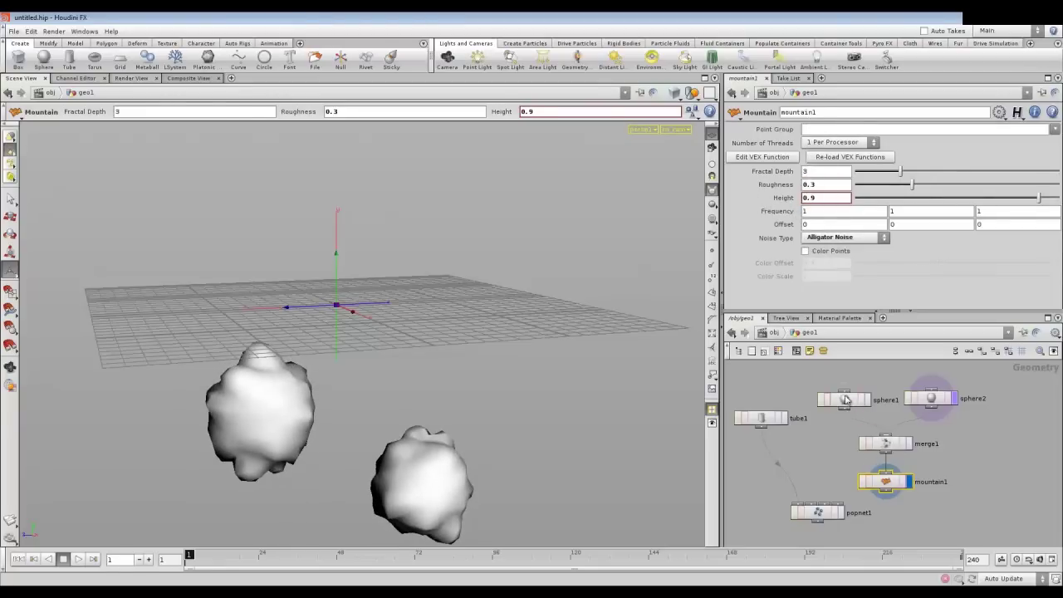
pyautogui.click(846, 399)
pyautogui.moveTo(780, 158); pyautogui.dragTo(738, 164, button='middle')
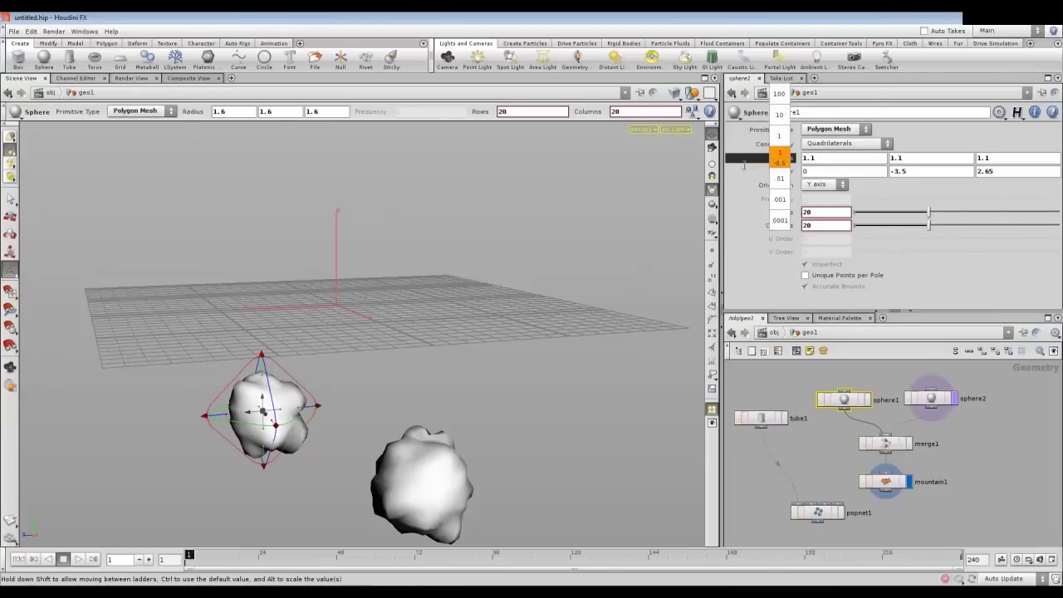
# - Give sphere2 radius 1.4 and move its Center Z to -1.83
pyautogui.click(930, 398)
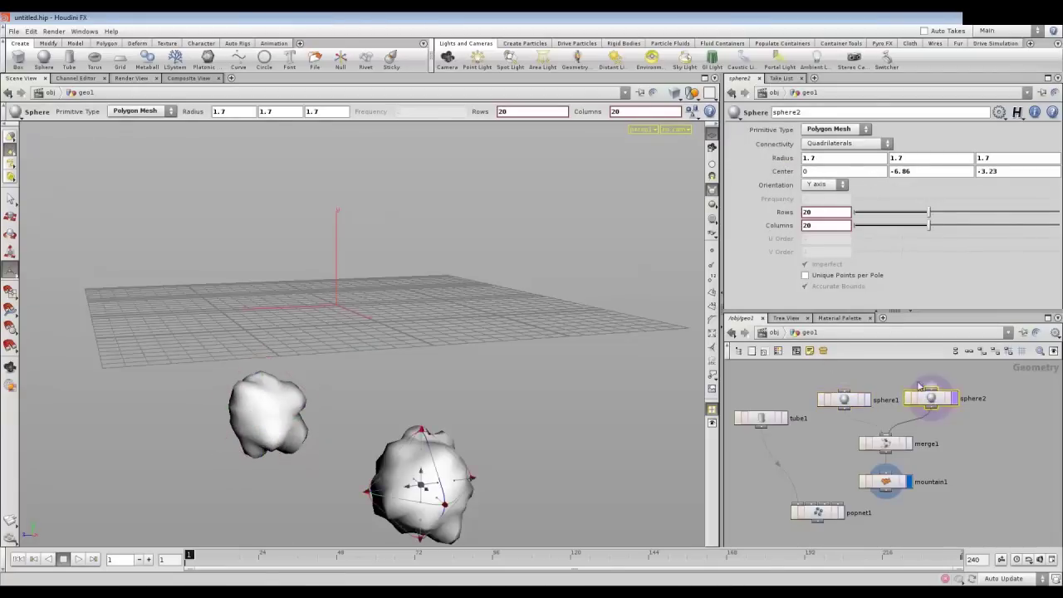
pyautogui.moveTo(781, 158); pyautogui.dragTo(788, 166, button='middle')
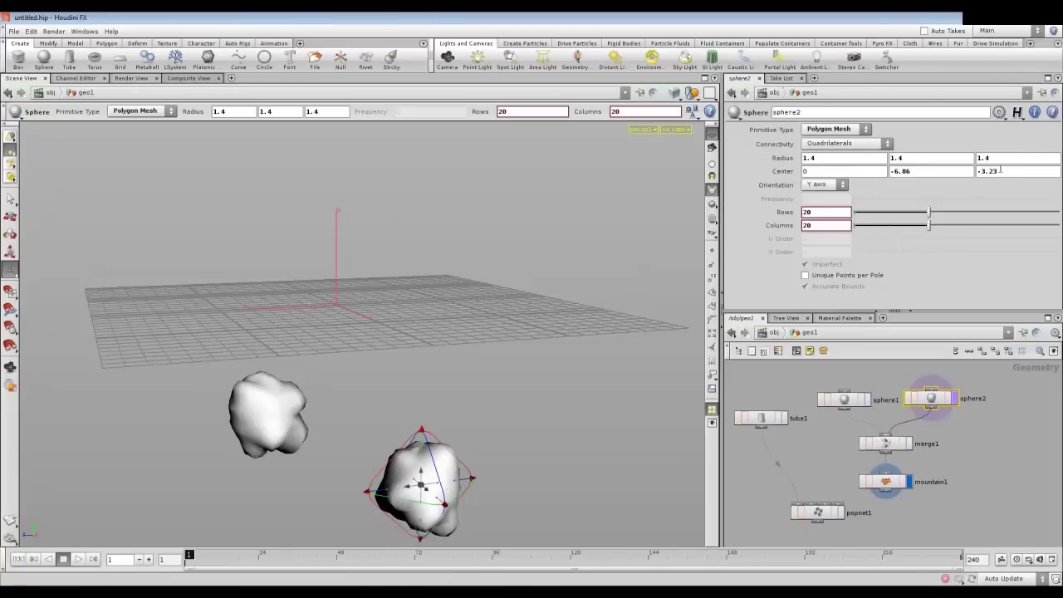
pyautogui.moveTo(1001, 169); pyautogui.dragTo(984, 171, button='middle')
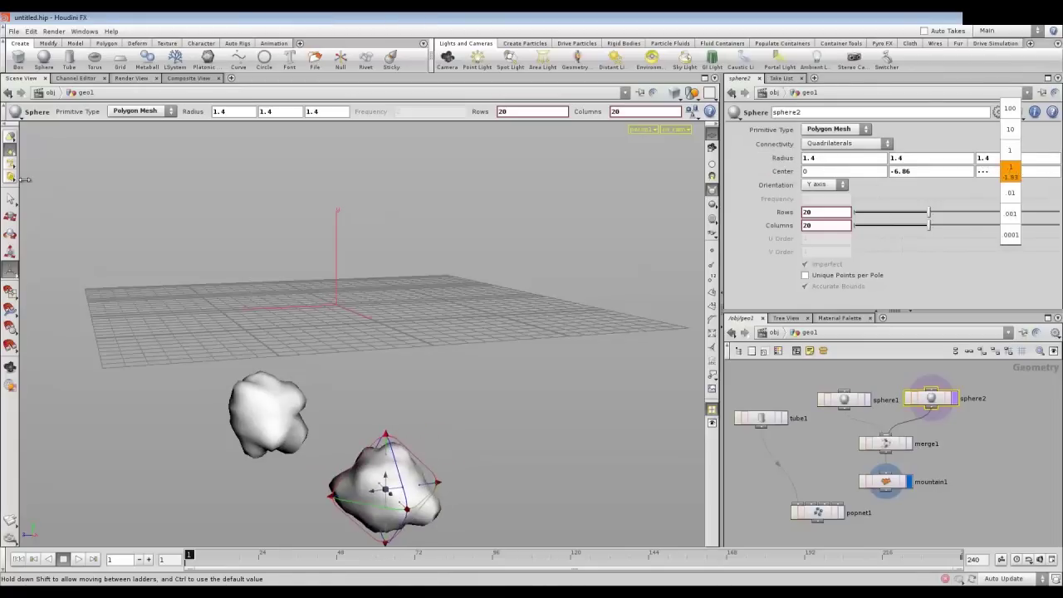
pyautogui.moveTo(1010, 171); pyautogui.dragTo(313, 396, button='middle')
# - Tumble the view to inspect the rocks and reselect mountain1
pyautogui.press('s')
pyautogui.moveTo(418, 372)
pyautogui.mouseDown()
pyautogui.moveTo(337, 413)
pyautogui.moveTo(357, 384)
pyautogui.moveTo(344, 377)
pyautogui.mouseUp()
pyautogui.press('Escape')
pyautogui.press('s')
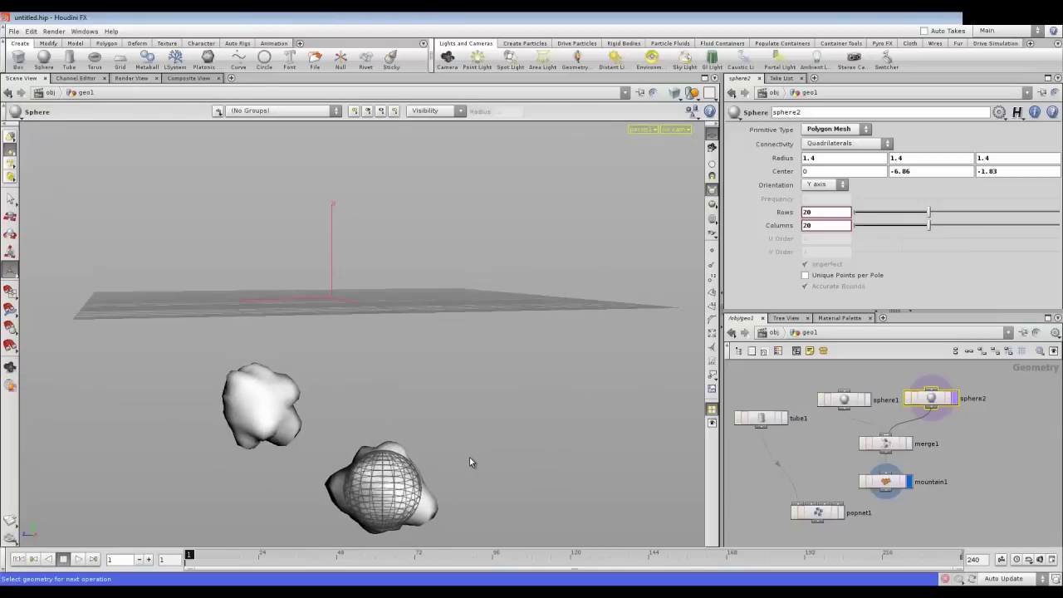
pyautogui.click(886, 487)
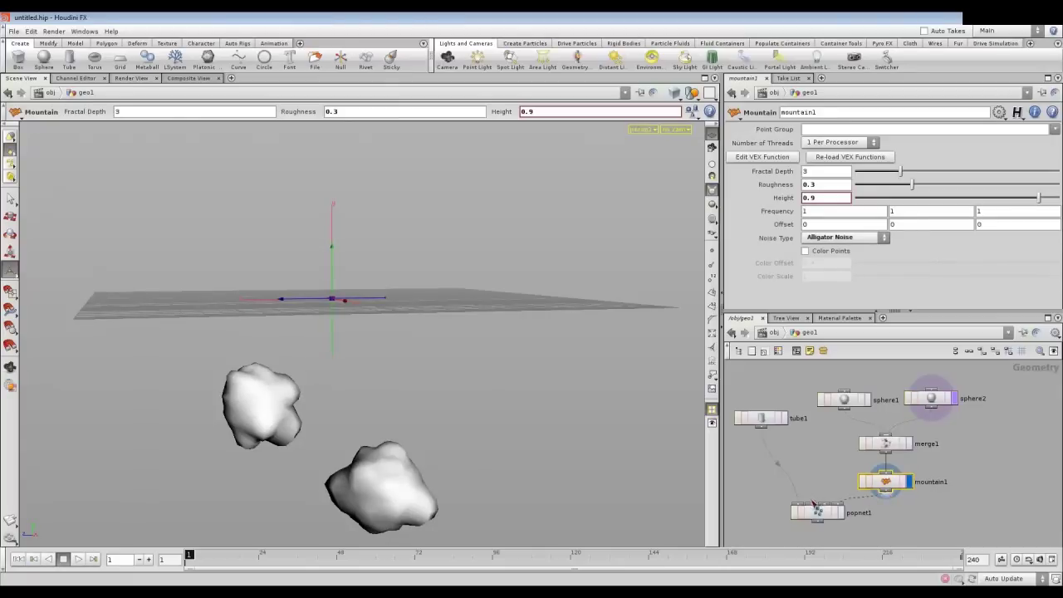
pyautogui.click(815, 504)
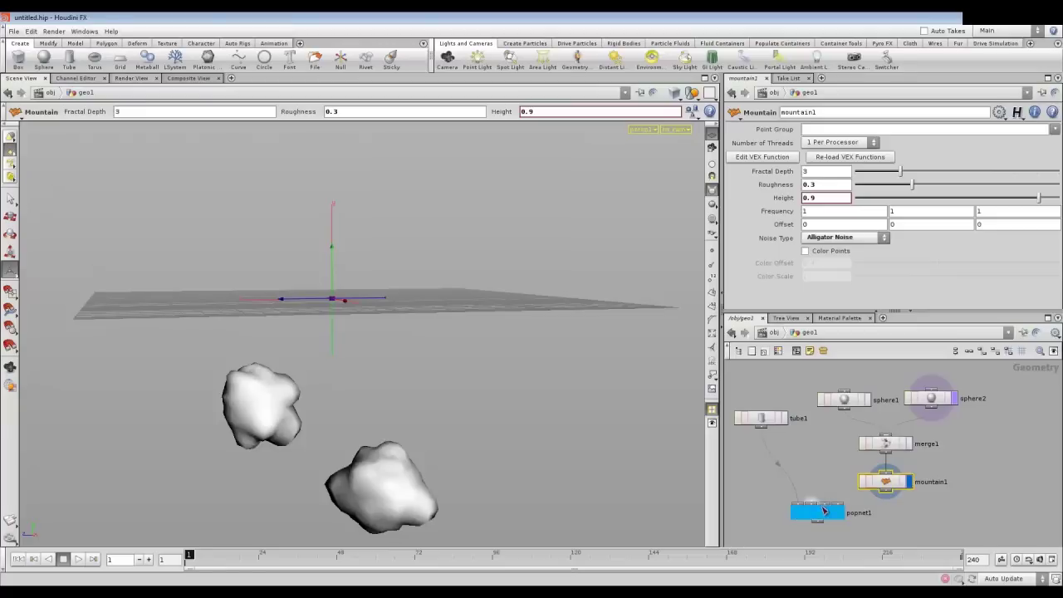
# - Wire mountain1 into popnet1's input and dive inside to view its force, drag and property nodes
pyautogui.moveTo(885, 492); pyautogui.dragTo(817, 504)
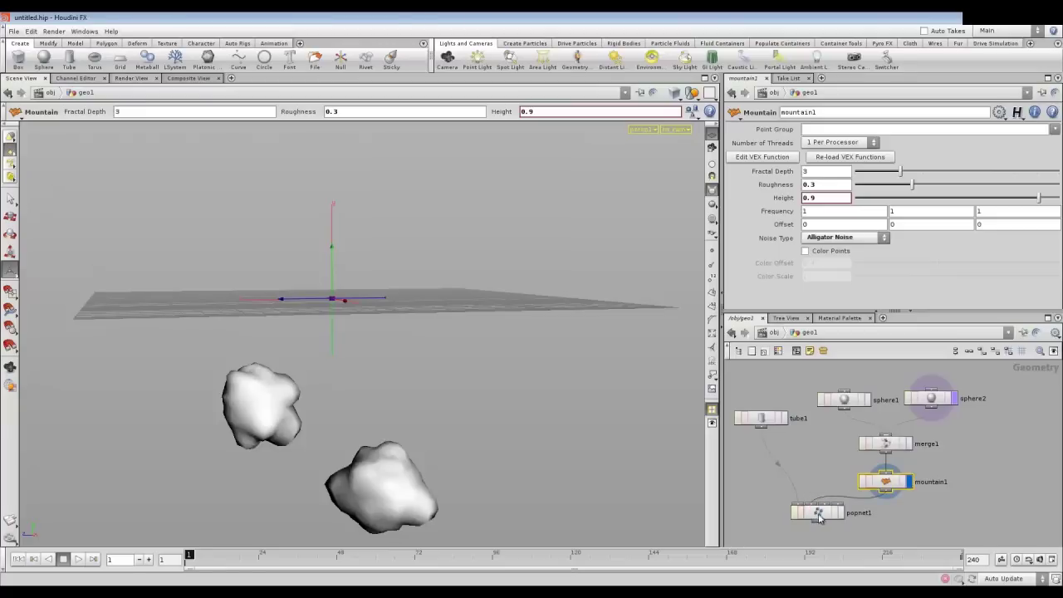
pyautogui.doubleClick(817, 512)
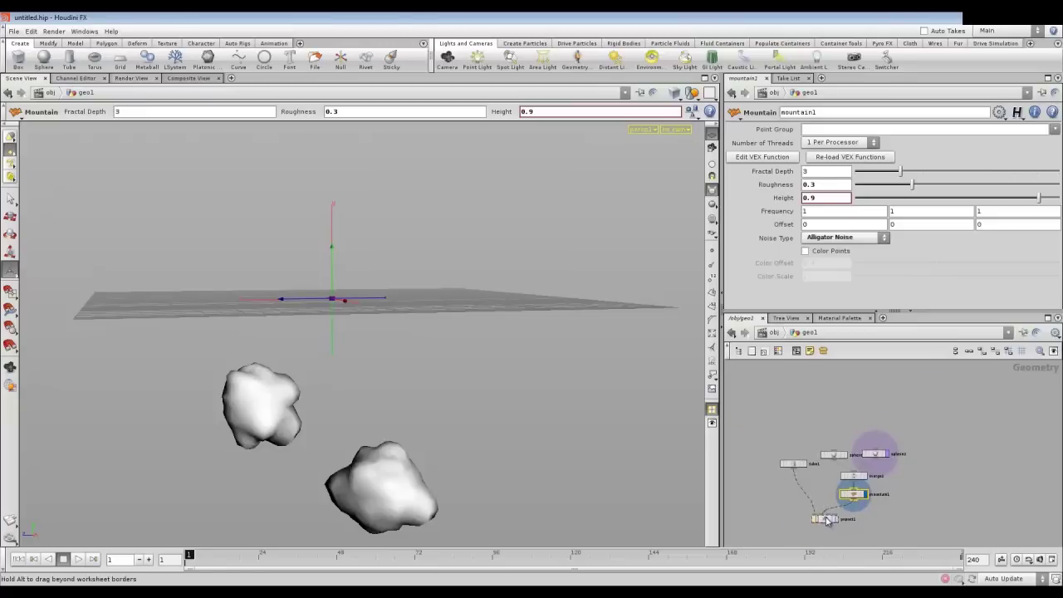
pyautogui.scroll(-2, 837, 461)
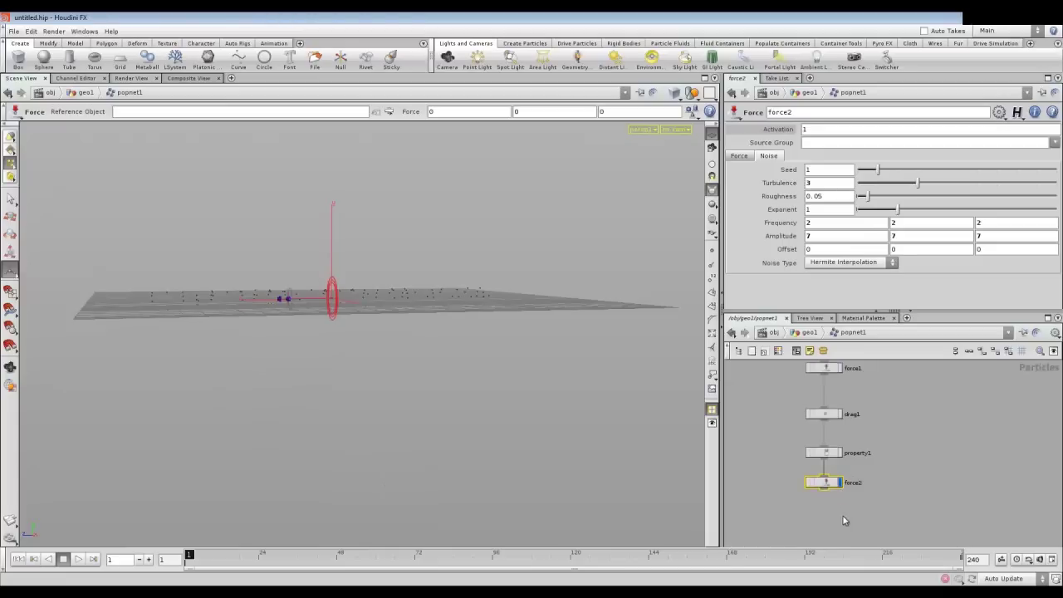
pyautogui.press('Tab')
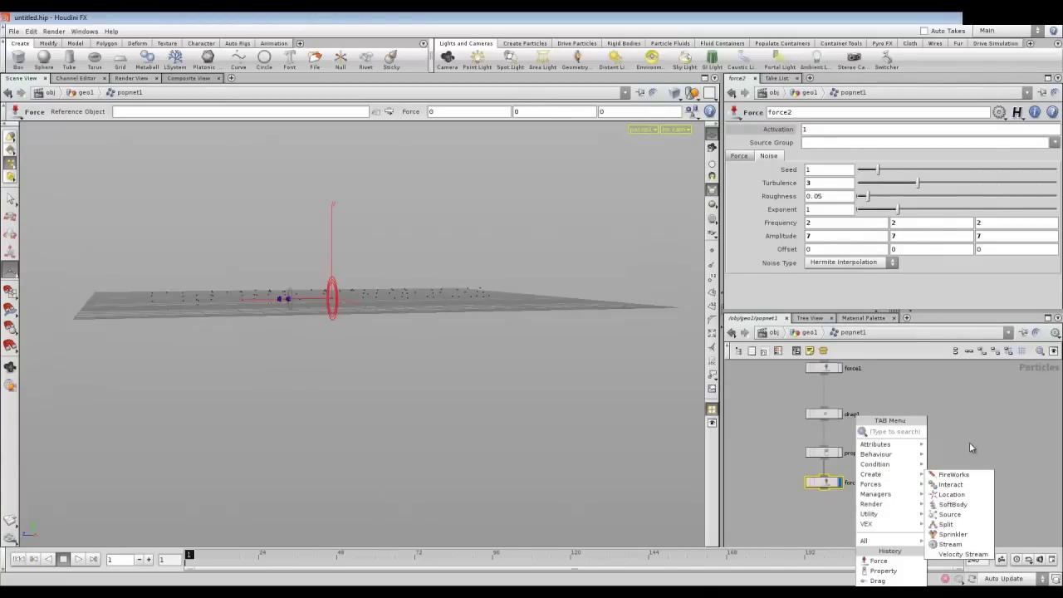
pyautogui.press('Escape')
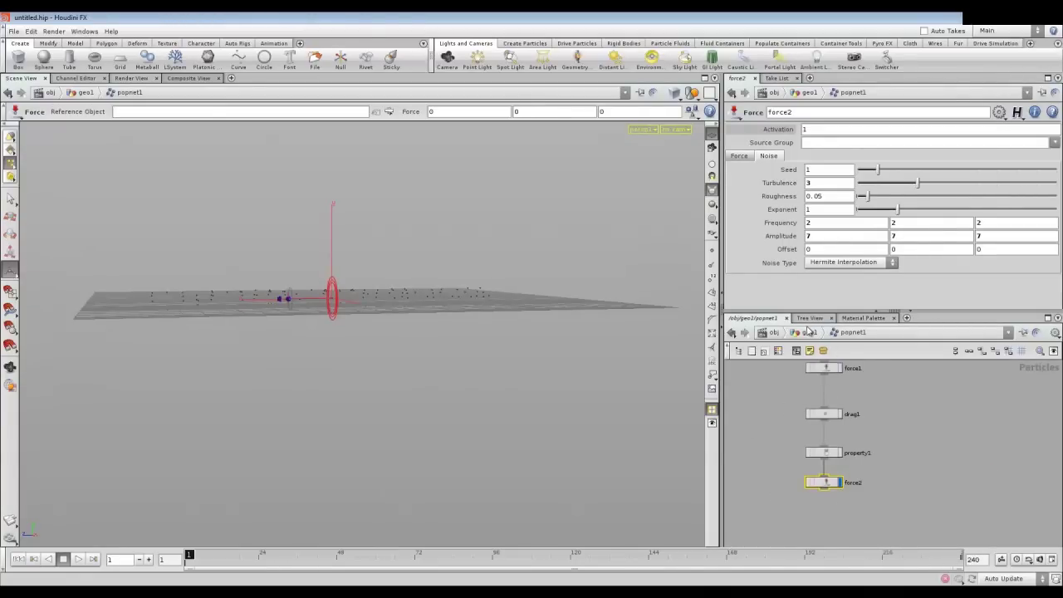
# - Display popnet1 from geo1, play the simulation to frame 196, then dive back into popnet1
pyautogui.click(807, 332)
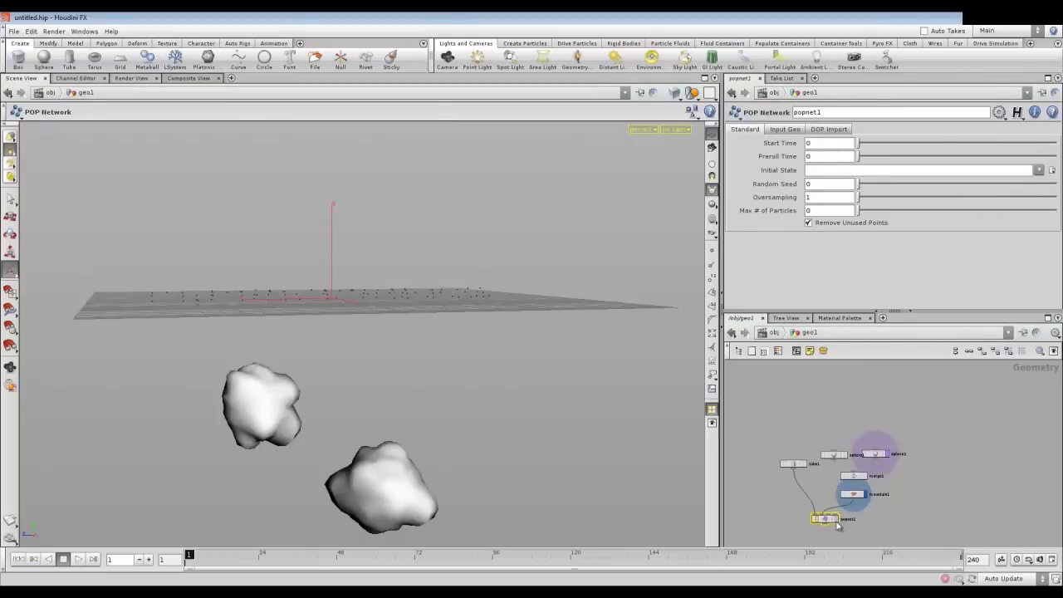
pyautogui.click(837, 523)
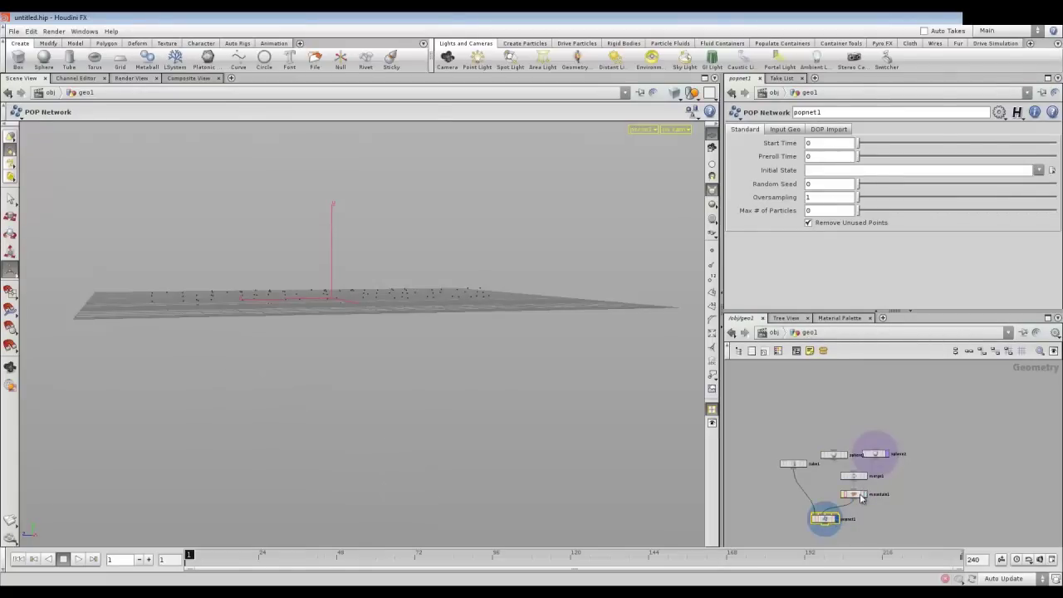
pyautogui.click(79, 559)
pyautogui.moveTo(214, 380)
pyautogui.mouseDown()
pyautogui.moveTo(282, 368)
pyautogui.moveTo(364, 286)
pyautogui.mouseUp()
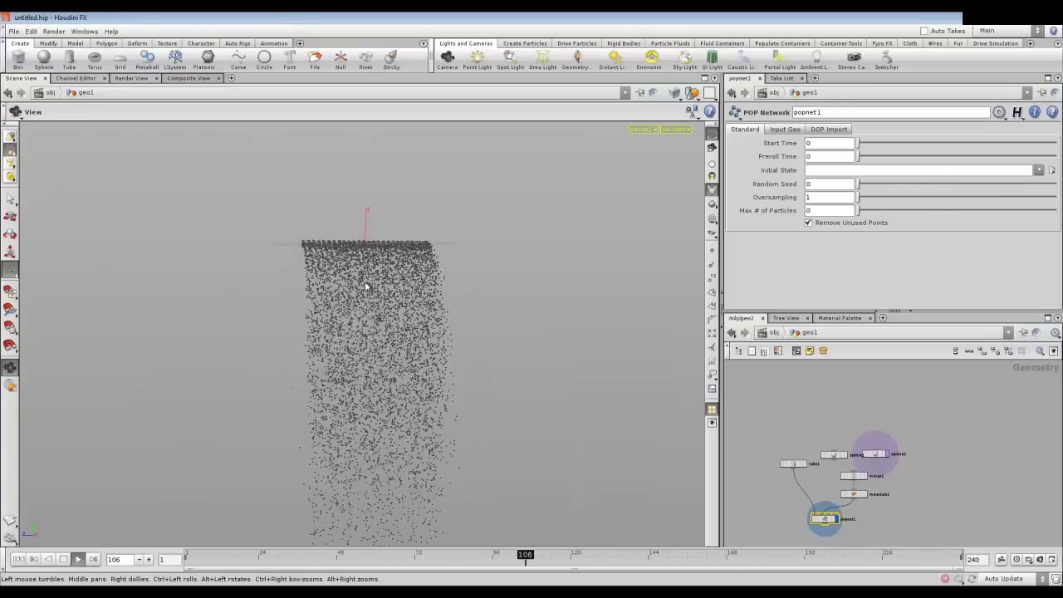
pyautogui.press('Escape')
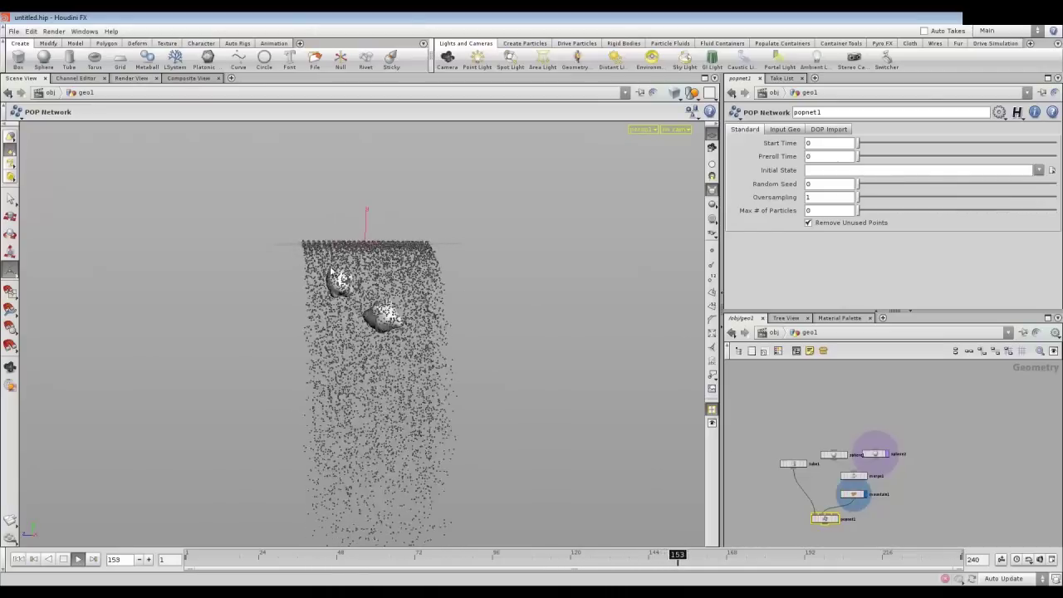
pyautogui.click(65, 558)
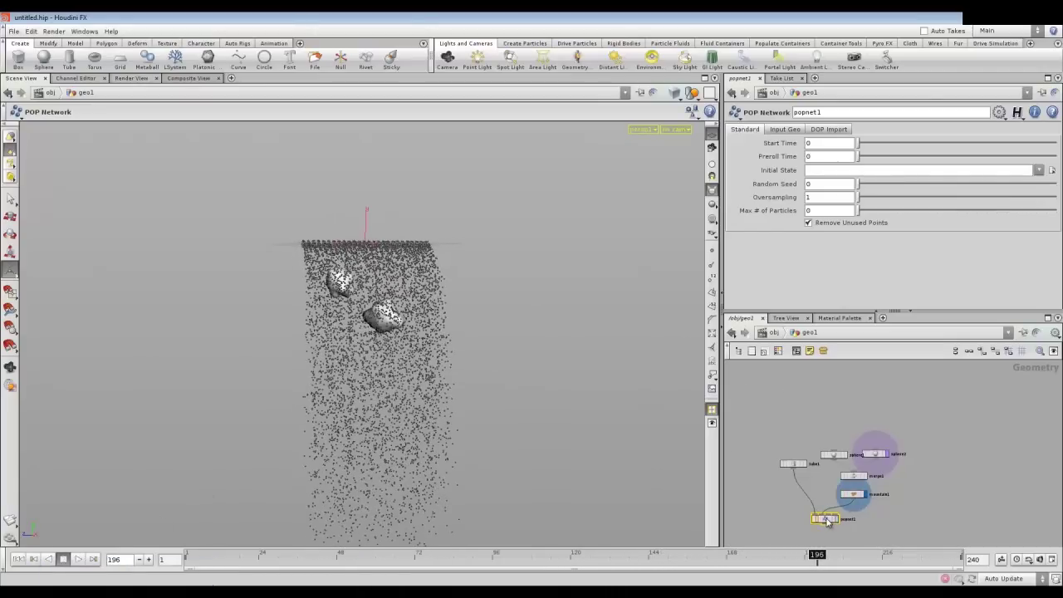
pyautogui.doubleClick(827, 521)
pyautogui.press('Tab')
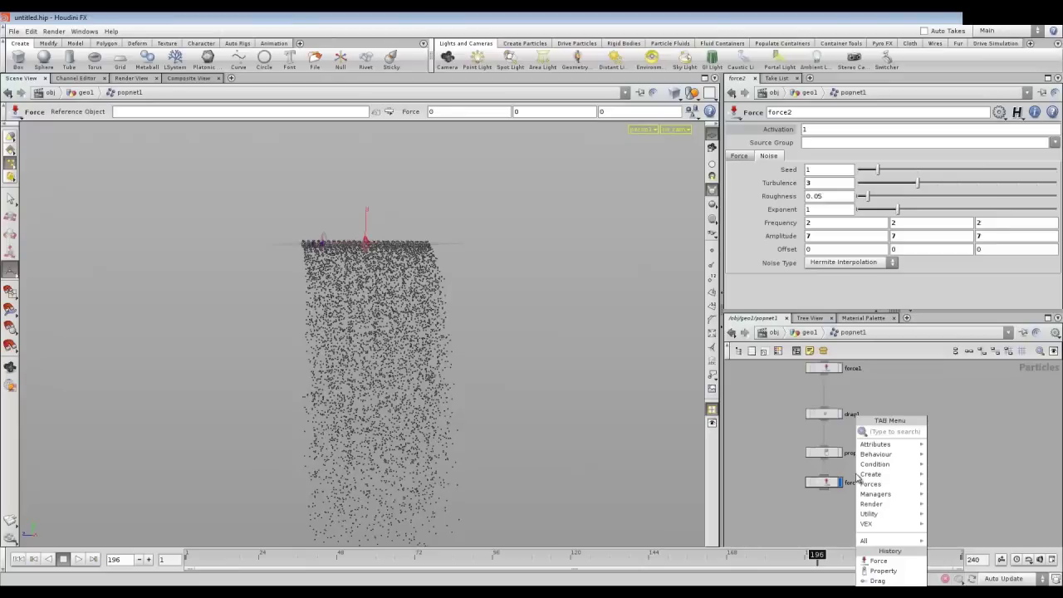
# - Add a Collision POP below force2, leaving force2's name unchanged
pyautogui.write('col')
pyautogui.click(949, 432)
pyautogui.click(828, 516)
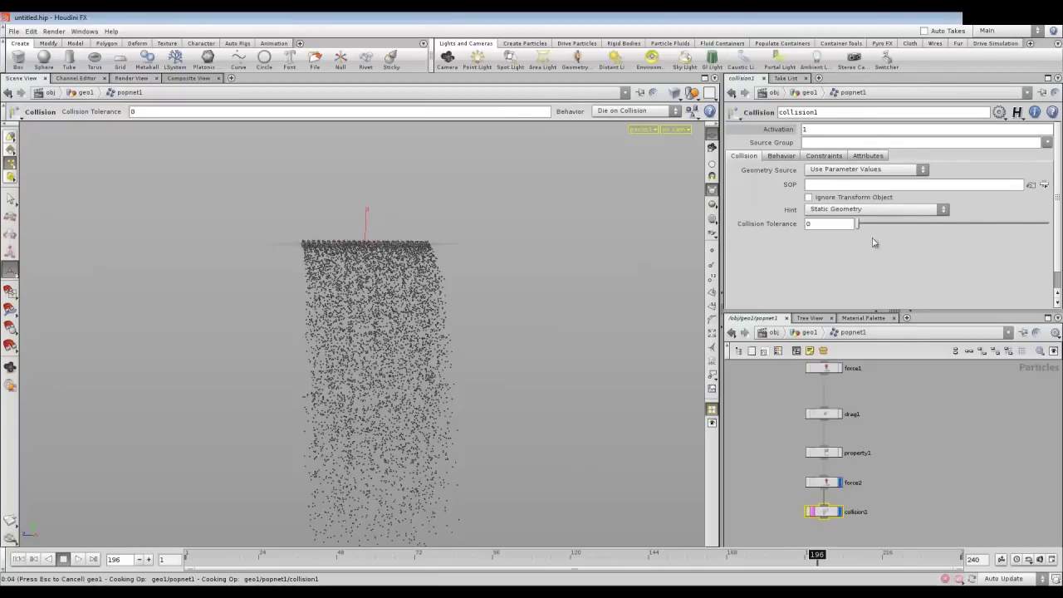
pyautogui.doubleClick(855, 483)
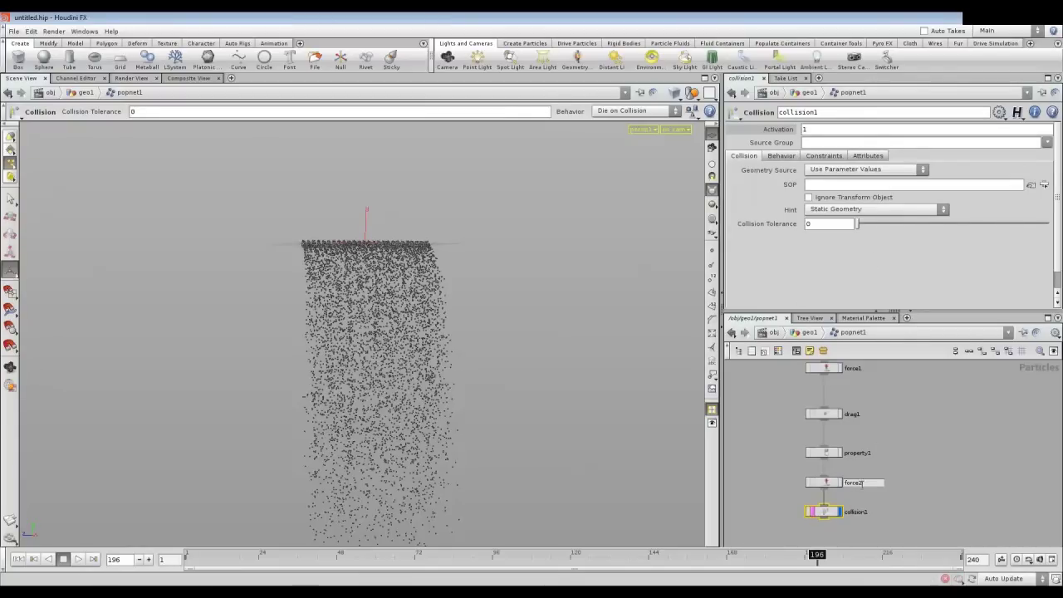
pyautogui.click(839, 509)
# - Set collision1's SOP to mountain1 and rewind to frame 1
pyautogui.click(1045, 184)
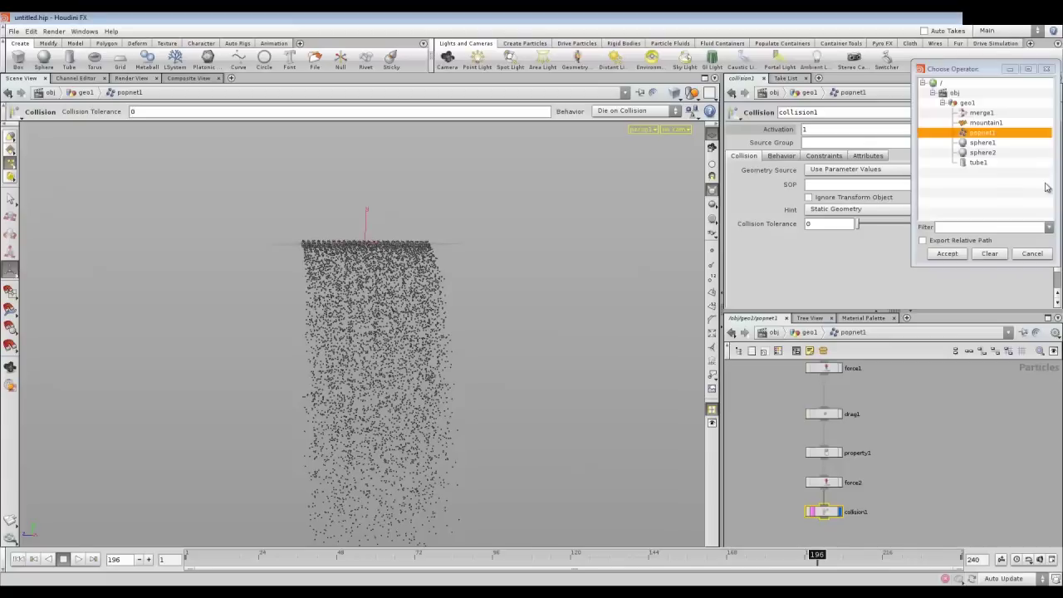
pyautogui.click(982, 125)
pyautogui.click(947, 253)
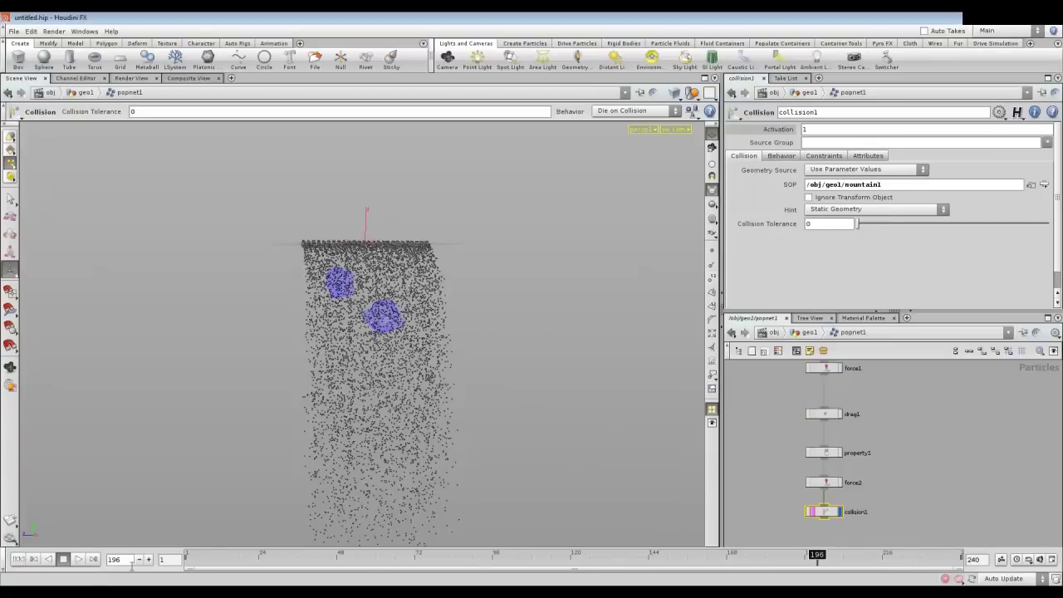
pyautogui.click(17, 559)
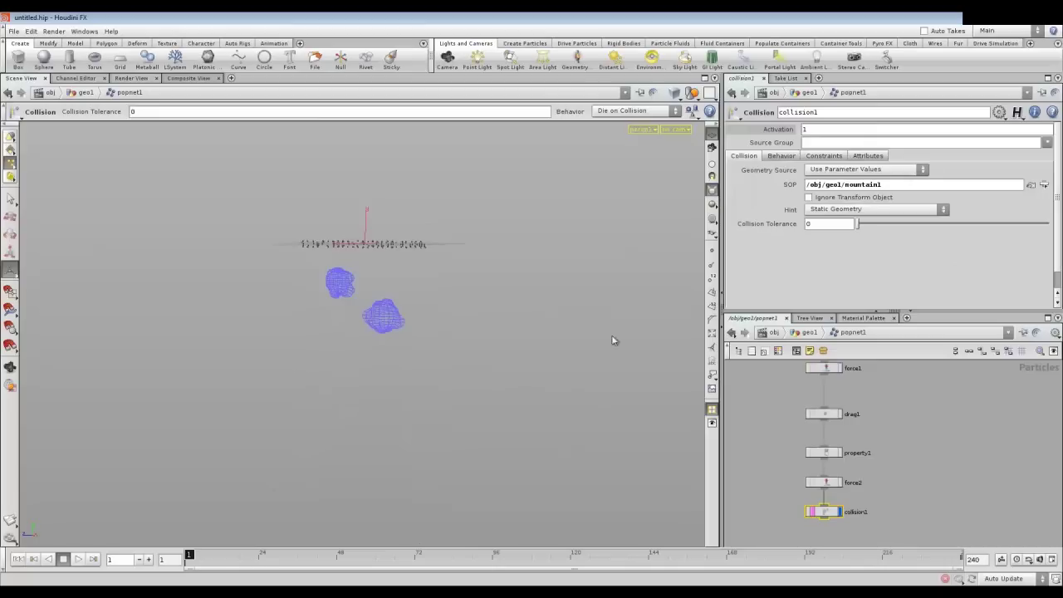
# - Inspect source1's birth settings, select collision1, and frame the camera on the rocks
pyautogui.keyDown('alt'); pyautogui.moveTo(346, 304); pyautogui.dragTo(373, 253); pyautogui.keyUp('alt')
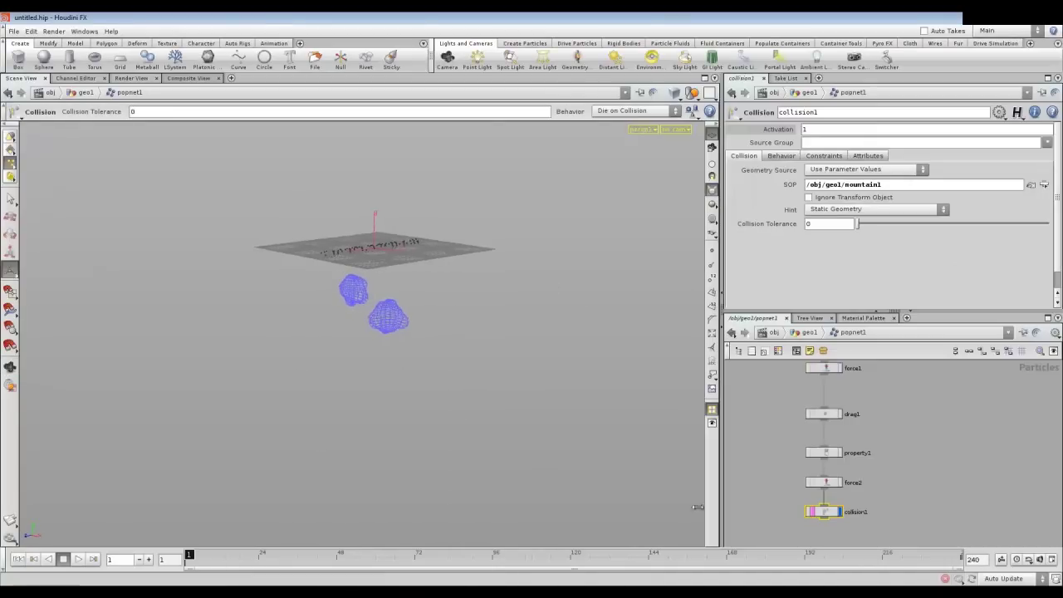
pyautogui.moveTo(900, 407); pyautogui.dragTo(902, 479, button='middle')
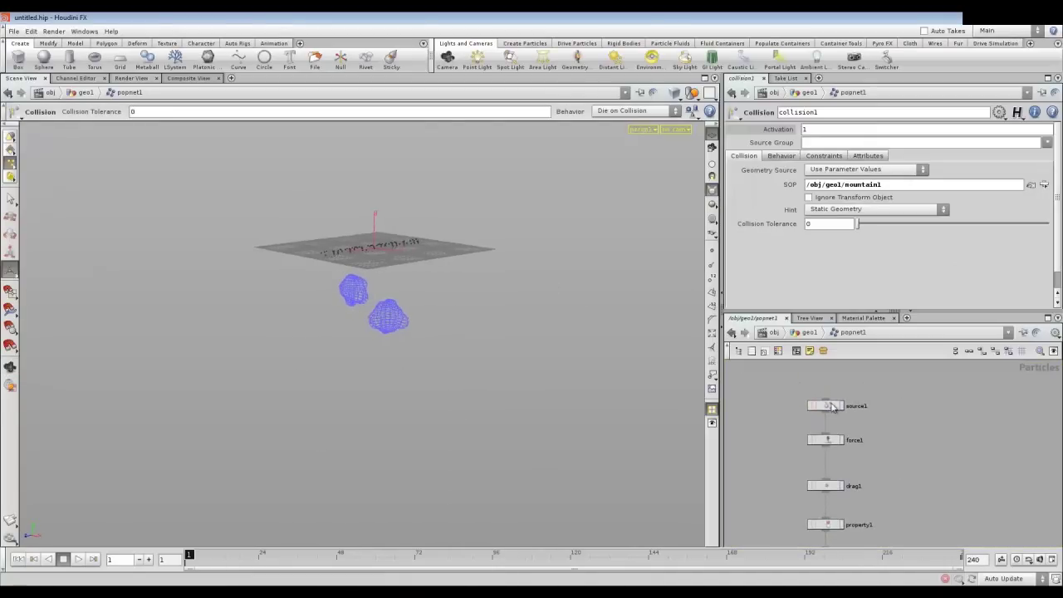
pyautogui.click(833, 406)
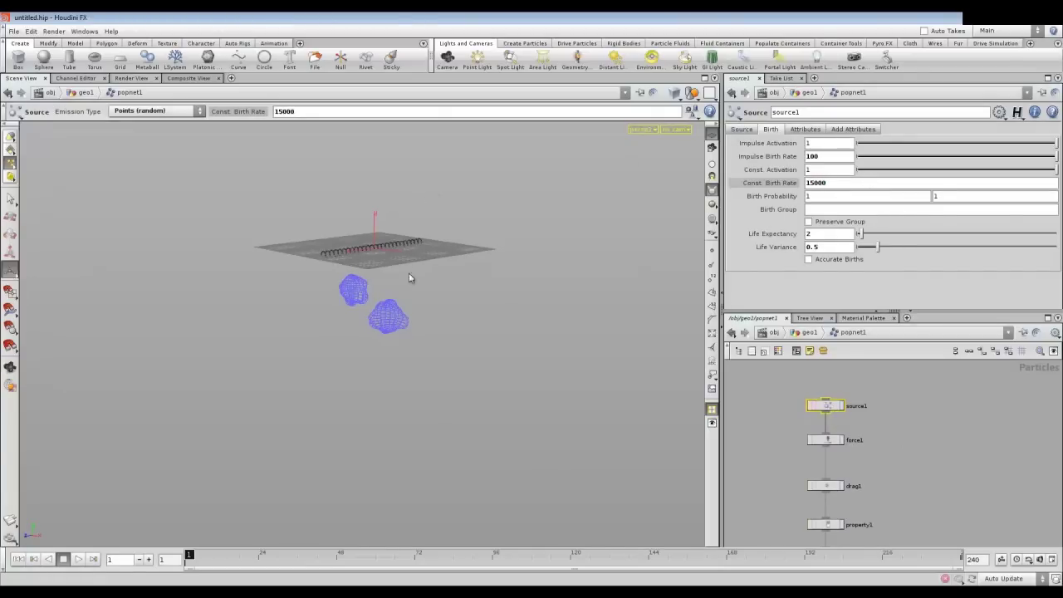
pyautogui.moveTo(802, 422)
pyautogui.mouseDown(button='middle')
pyautogui.moveTo(889, 508)
pyautogui.moveTo(873, 477)
pyautogui.mouseUp(button='middle')
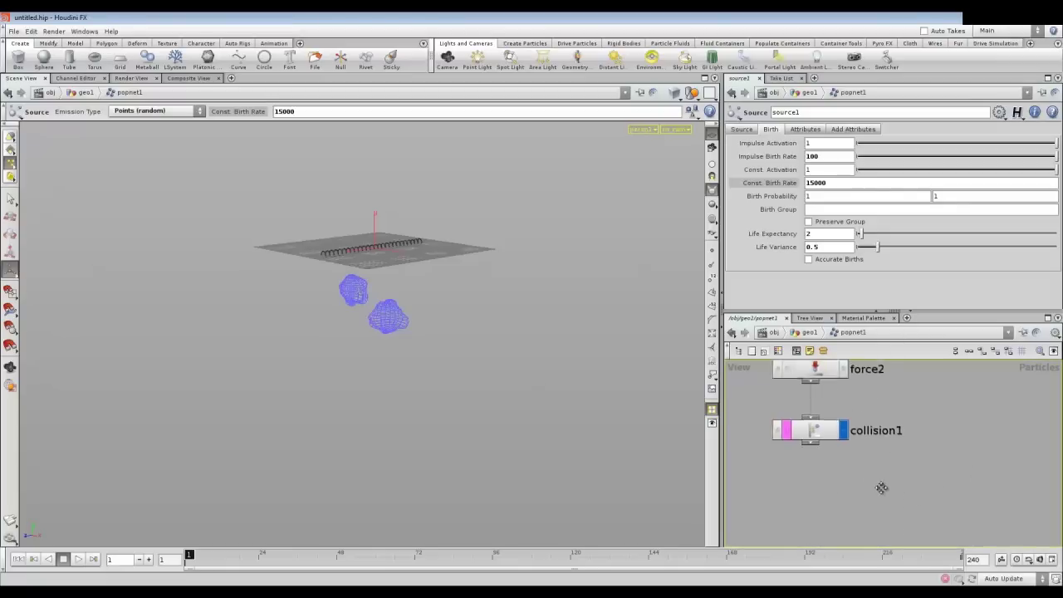
pyautogui.click(817, 432)
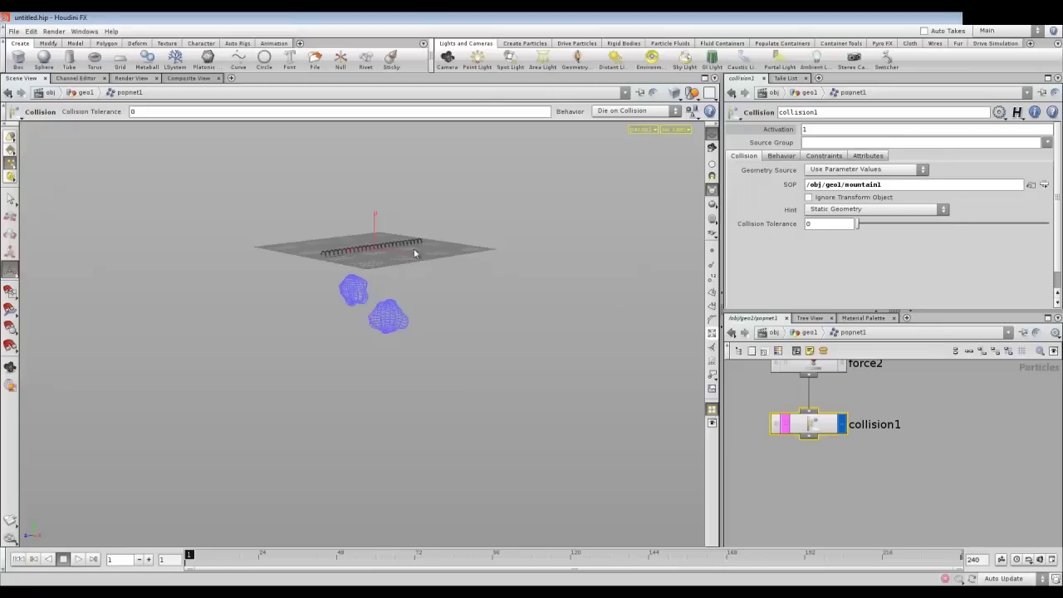
pyautogui.press('Escape')
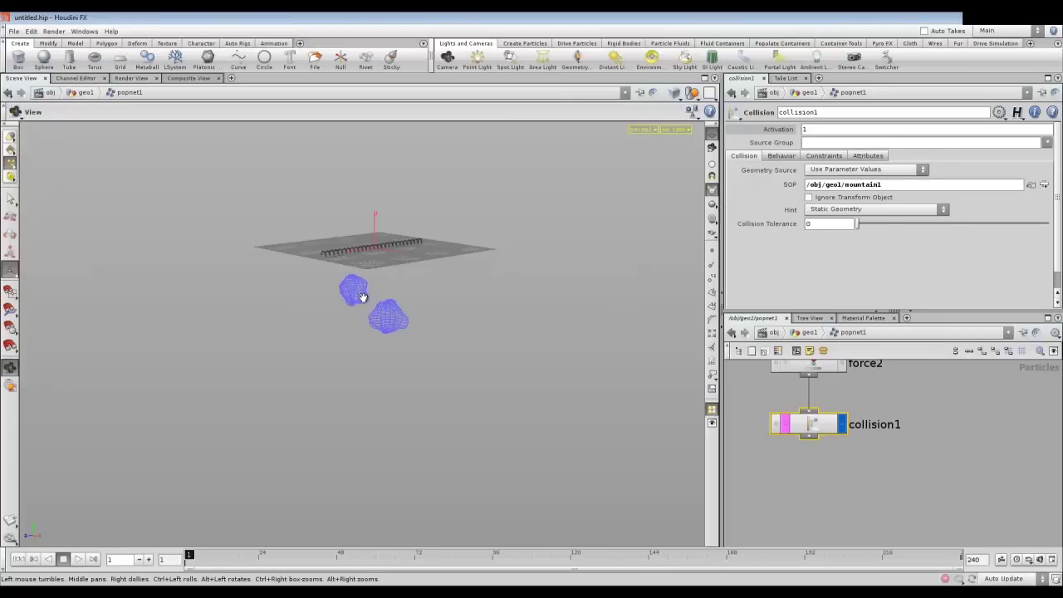
pyautogui.moveTo(302, 324); pyautogui.dragTo(384, 337, button='right')
pyautogui.moveTo(384, 337); pyautogui.dragTo(351, 312)
pyautogui.press('Return')
# - Play the simulation to frame 69 watching particles hit the rocks, then return to geo1
pyautogui.click(78, 559)
pyautogui.press('Escape')
pyautogui.moveTo(275, 359); pyautogui.dragTo(404, 317)
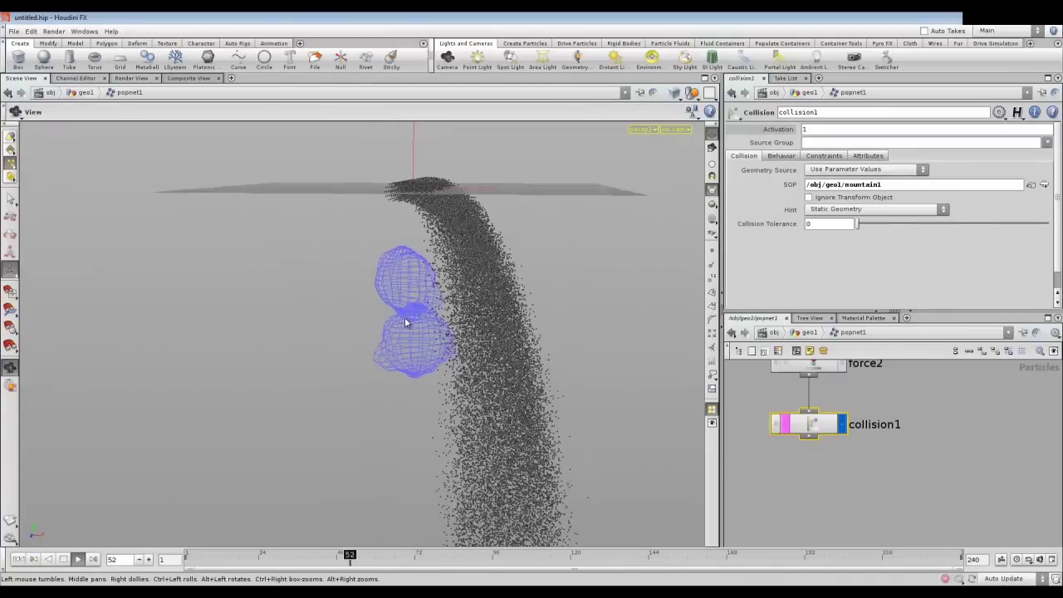
pyautogui.press('Return')
pyautogui.click(74, 558)
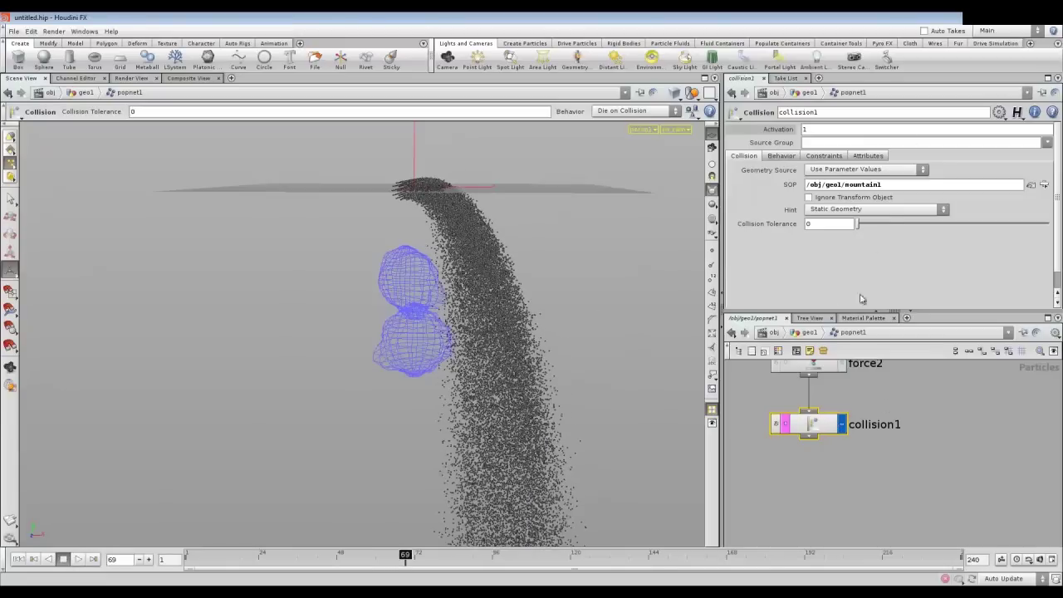
pyautogui.click(809, 332)
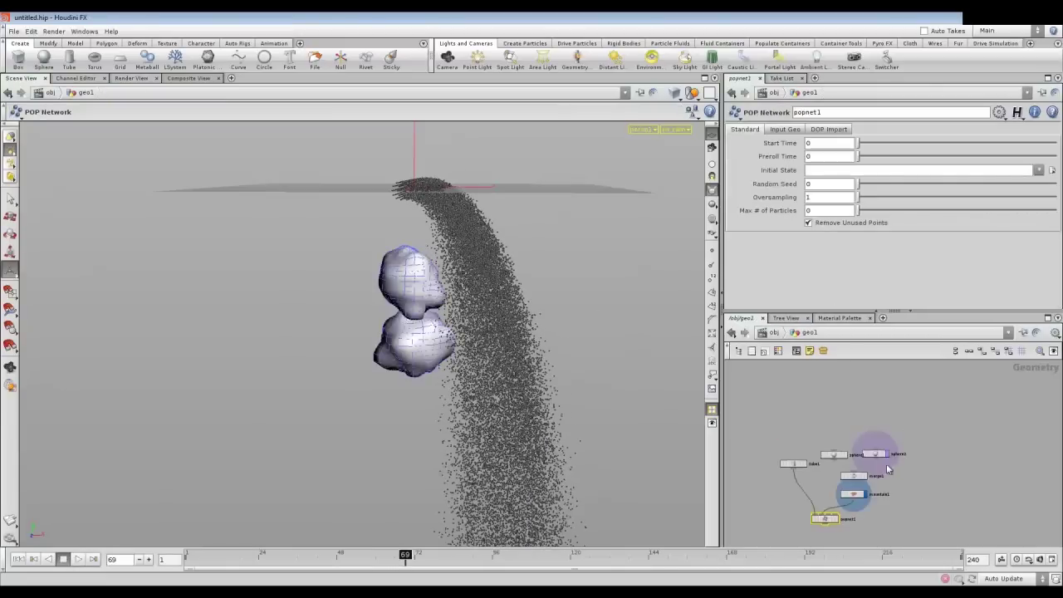
# - Select both spheres and slide the sphere's Center X to 2.8
pyautogui.moveTo(829, 426); pyautogui.dragTo(878, 460)
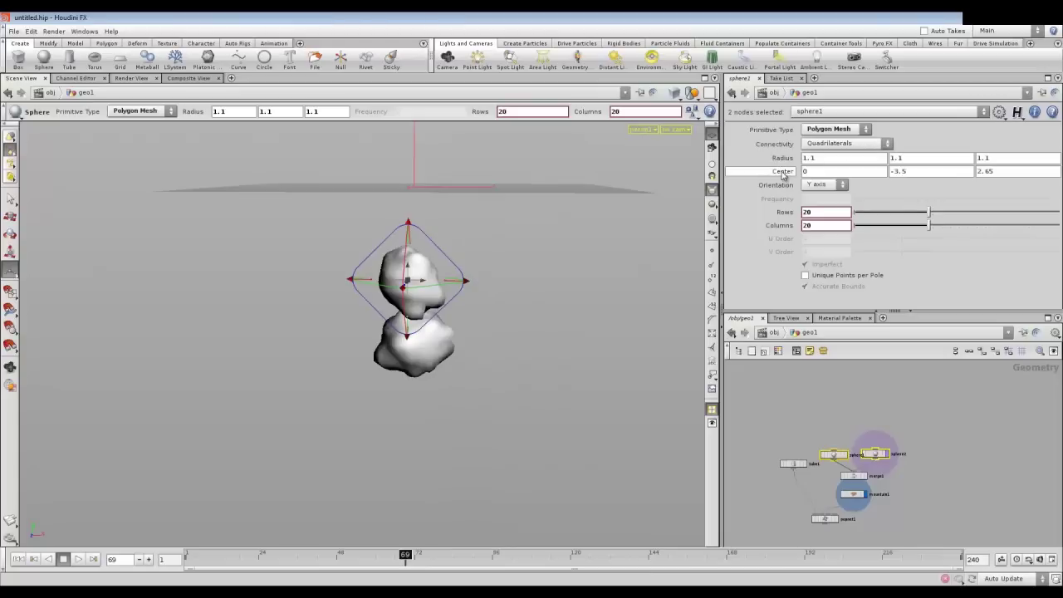
pyautogui.moveTo(922, 173)
pyautogui.mouseDown(button='middle')
pyautogui.moveTo(1056, 172)
pyautogui.moveTo(1013, 169)
pyautogui.moveTo(1018, 152)
pyautogui.mouseUp(button='middle')
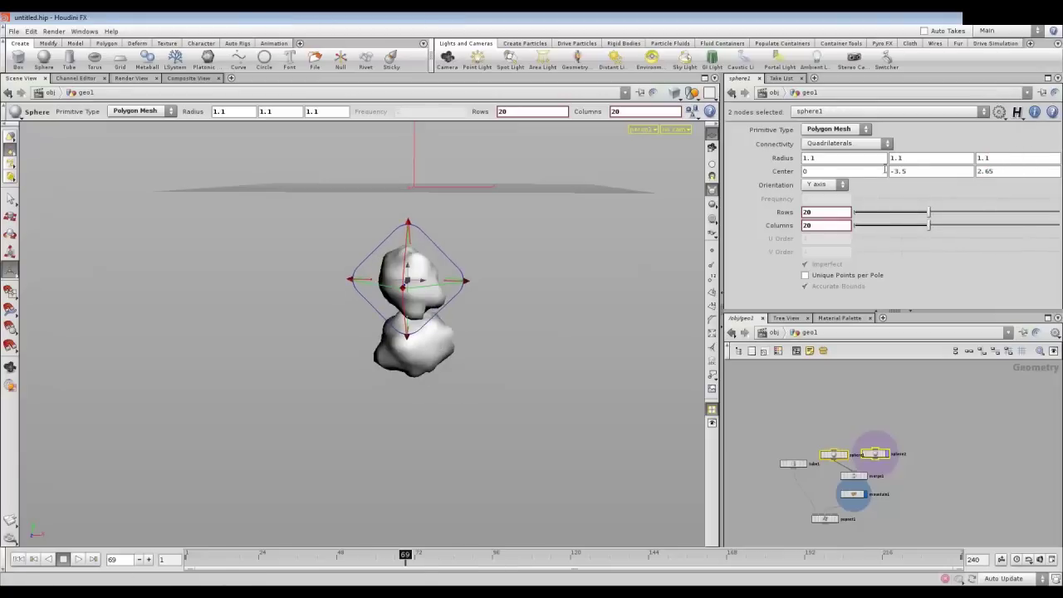
pyautogui.moveTo(849, 171); pyautogui.dragTo(979, 184, button='middle')
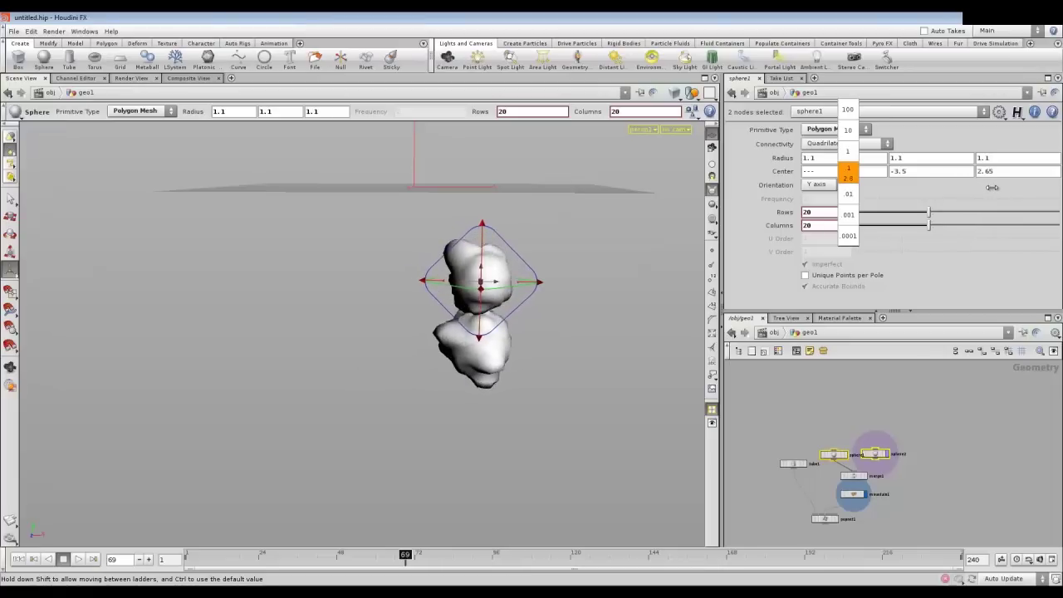
pyautogui.moveTo(979, 185); pyautogui.dragTo(997, 188, button='middle')
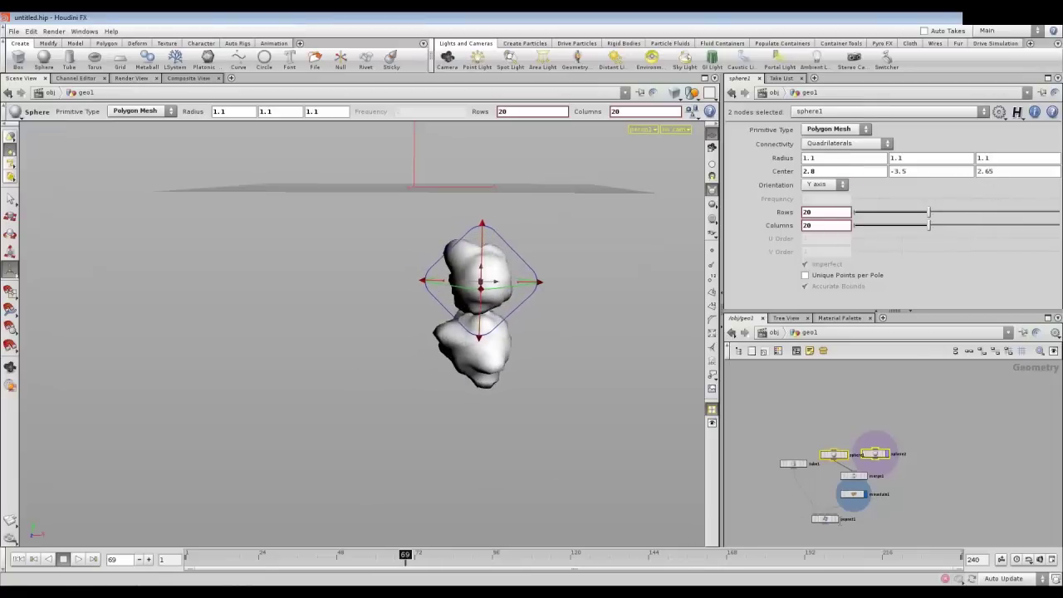
# - Display the particle stream and refine sphere1's centre to 3.3, -3.4, 2.75
pyautogui.click(838, 521)
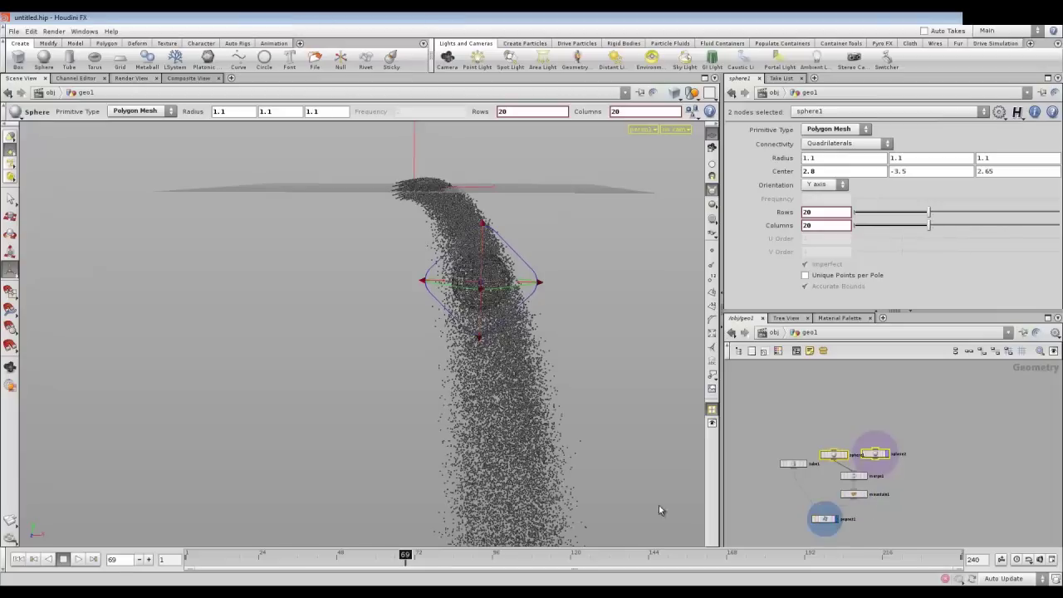
pyautogui.press('Escape')
pyautogui.moveTo(521, 295)
pyautogui.mouseDown()
pyautogui.moveTo(508, 297)
pyautogui.moveTo(589, 323)
pyautogui.mouseUp()
pyautogui.press('Return')
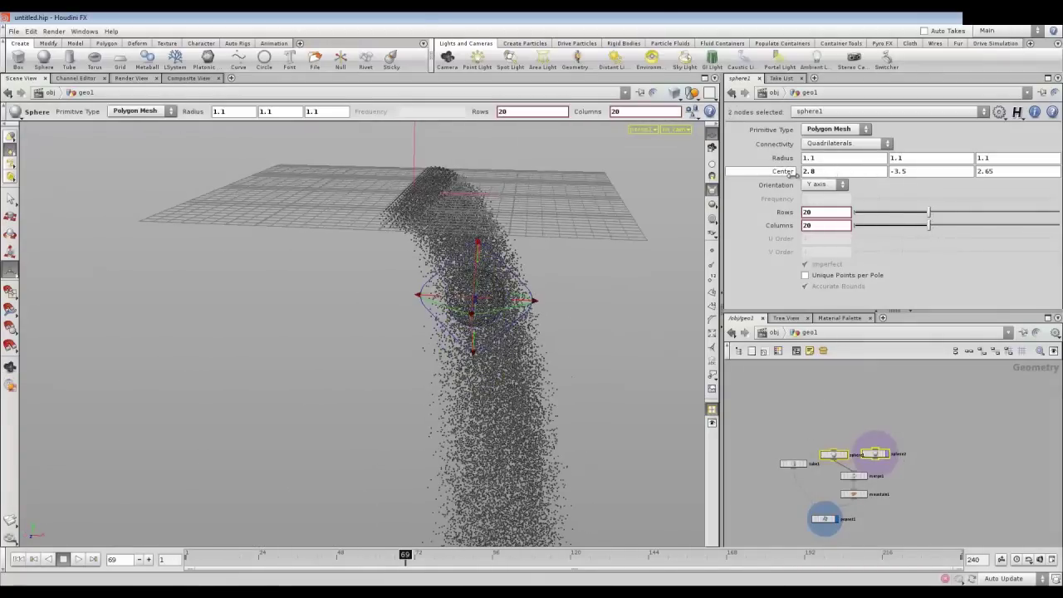
pyautogui.moveTo(791, 174); pyautogui.dragTo(798, 180, button='middle')
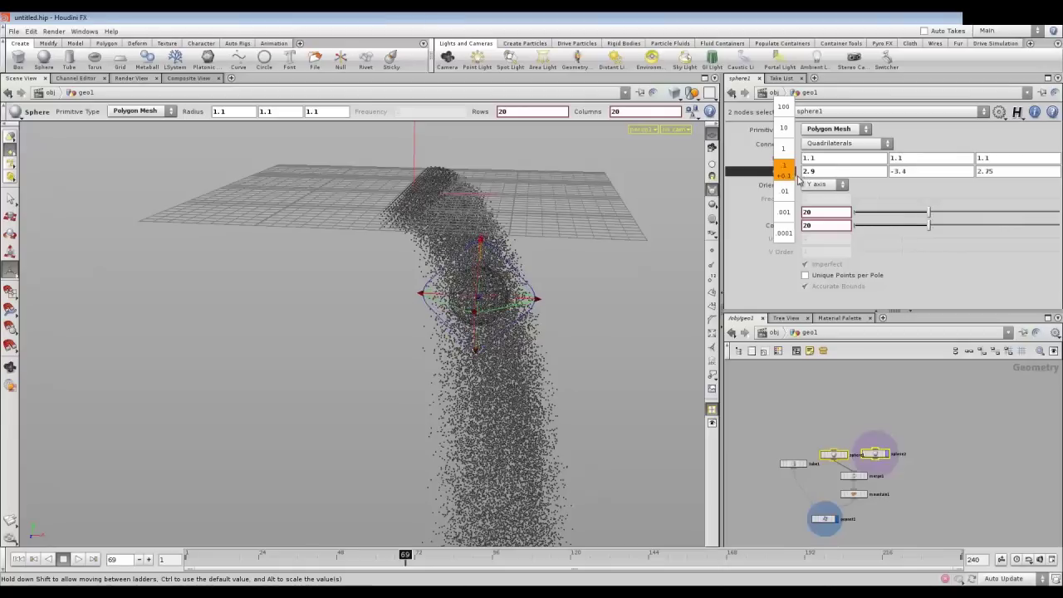
pyautogui.moveTo(812, 171); pyautogui.dragTo(837, 180, button='middle')
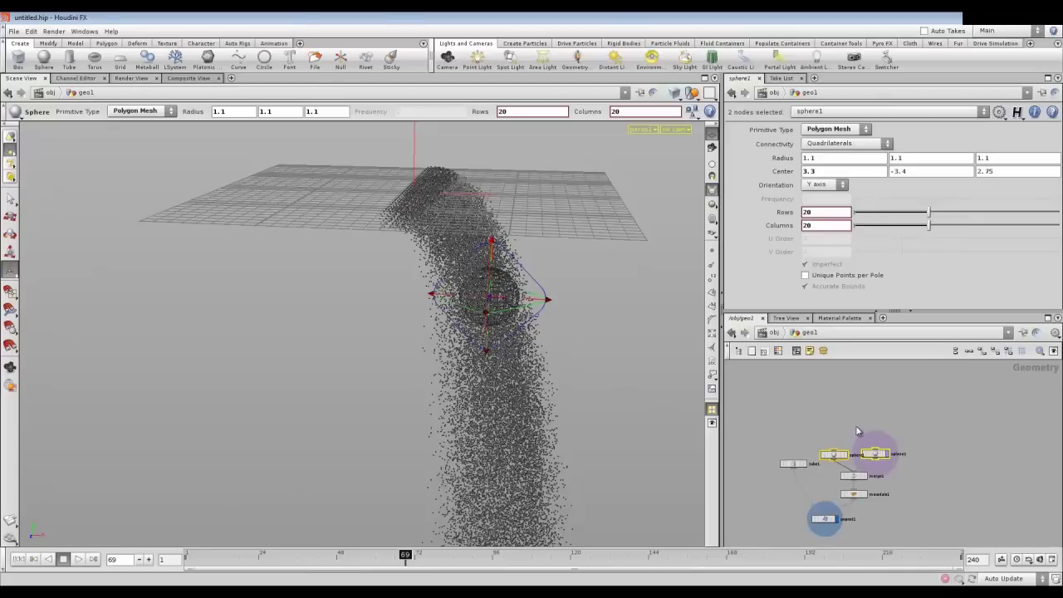
# - Rewind to frame 1 and move sphere2's Center X to 4.5
pyautogui.click(857, 433)
pyautogui.click(17, 559)
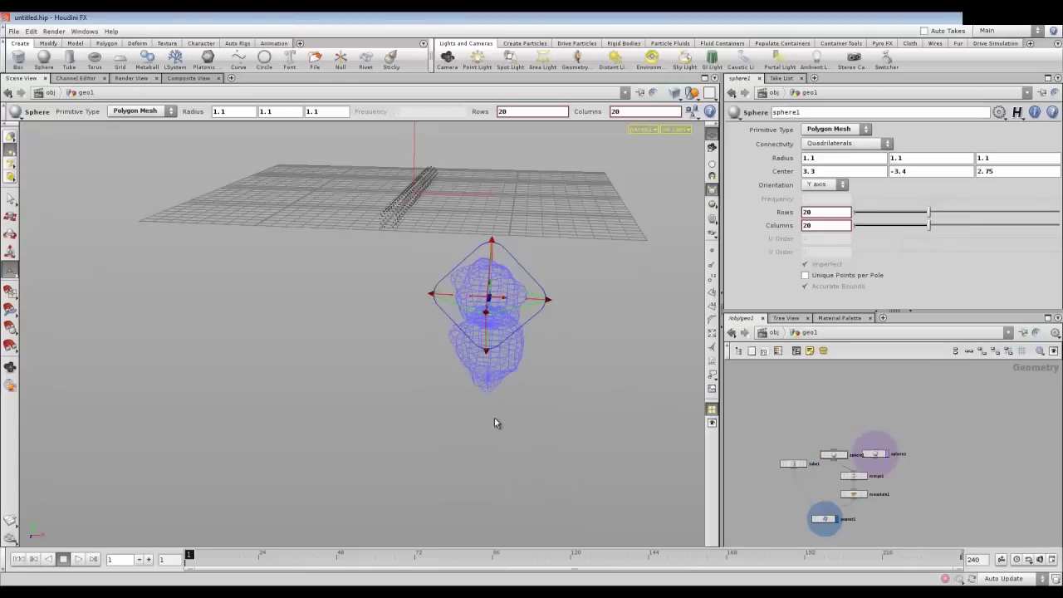
pyautogui.press('Escape')
pyautogui.moveTo(510, 394)
pyautogui.mouseDown()
pyautogui.moveTo(220, 382)
pyautogui.moveTo(398, 296)
pyautogui.mouseUp()
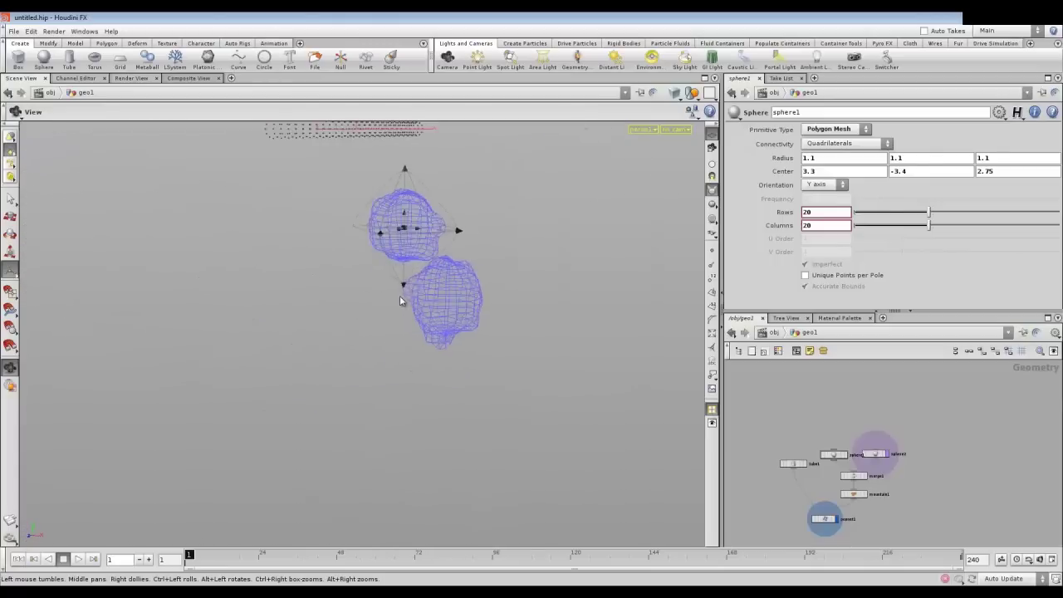
pyautogui.press('Return')
pyautogui.press('s')
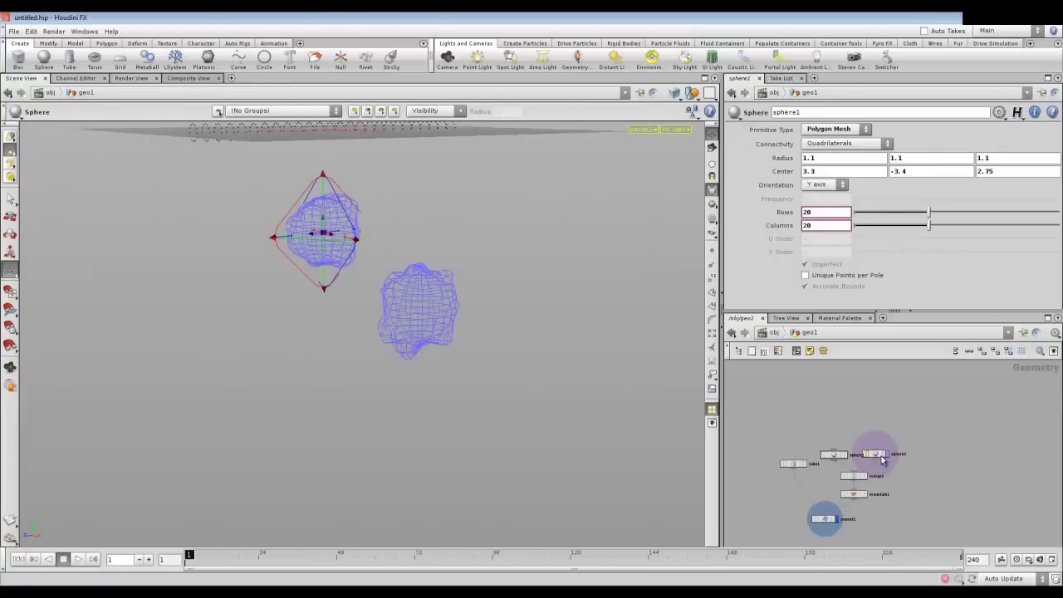
pyautogui.click(882, 457)
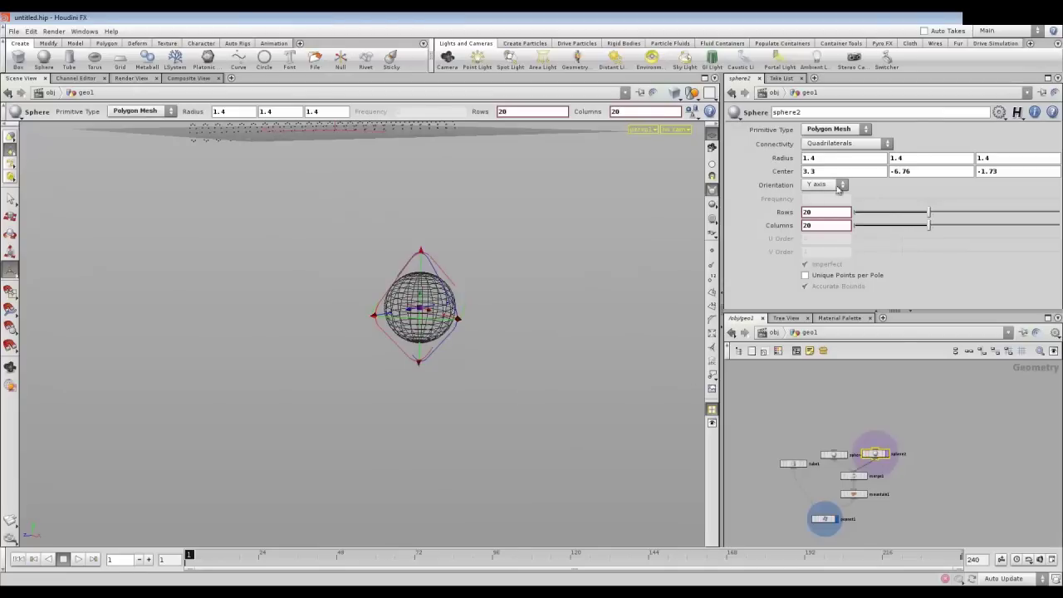
pyautogui.moveTo(805, 177); pyautogui.dragTo(880, 177, button='middle')
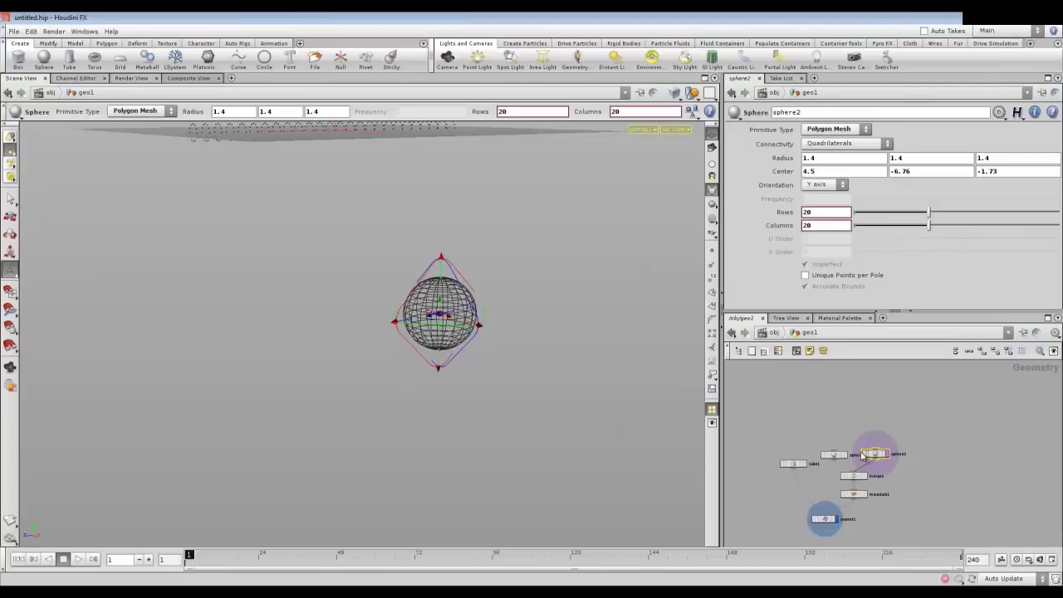
# - Check the spaced-out rocks via mountain1, then display popnet1 and go inside it
pyautogui.keyDown('shift'); pyautogui.click(837, 456); pyautogui.keyUp('shift')
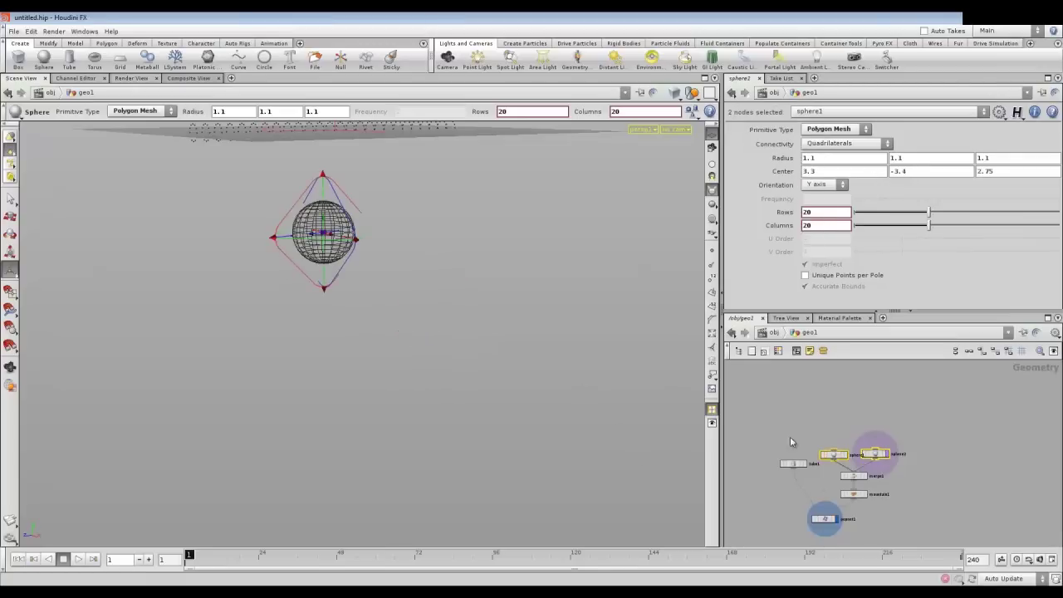
pyautogui.click(864, 493)
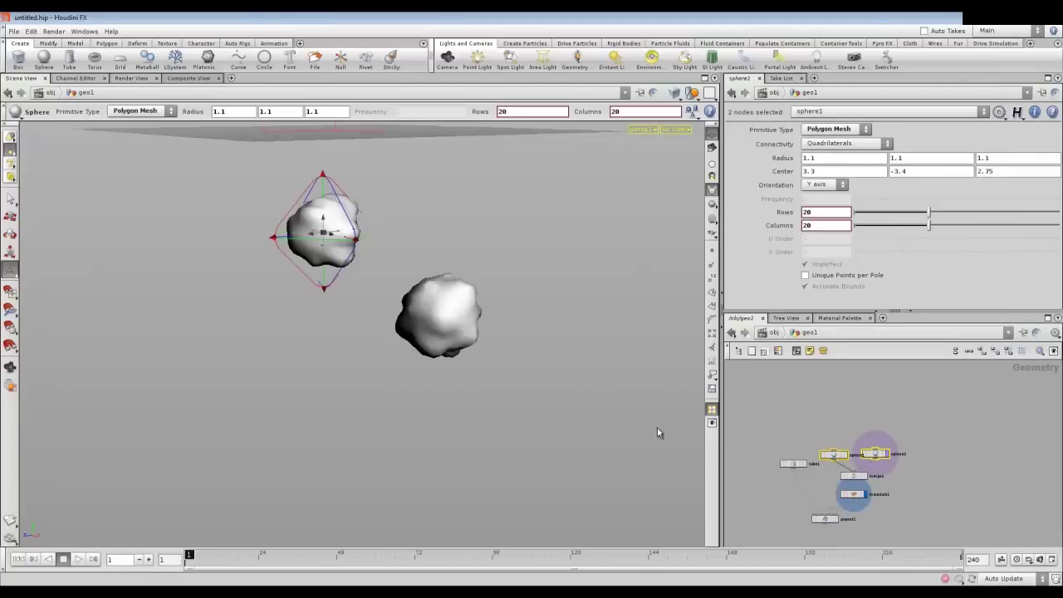
pyautogui.moveTo(657, 428); pyautogui.dragTo(397, 237)
pyautogui.press('Return')
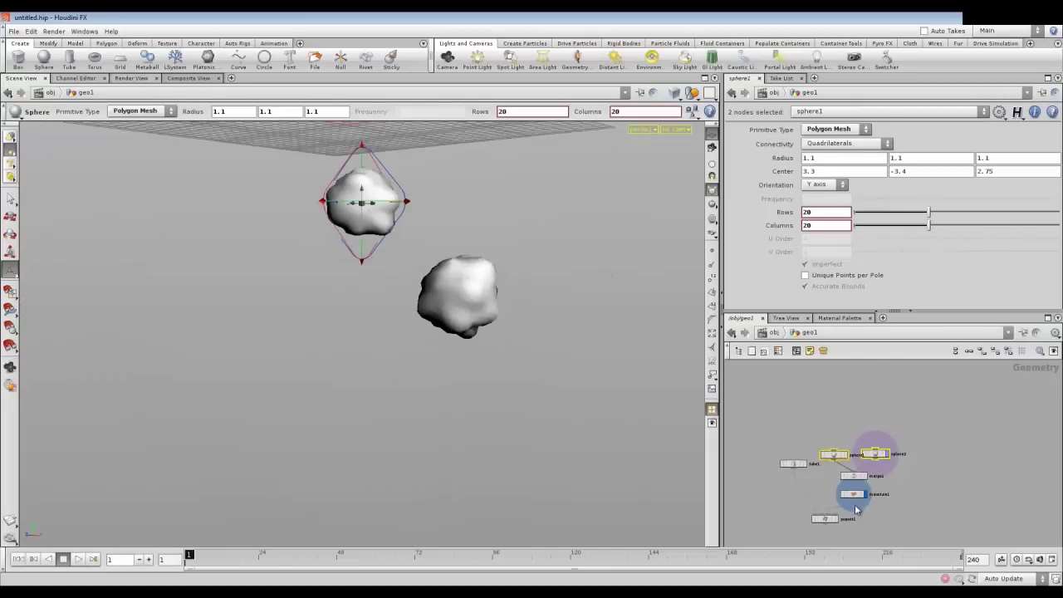
pyautogui.click(834, 518)
pyautogui.doubleClick(824, 519)
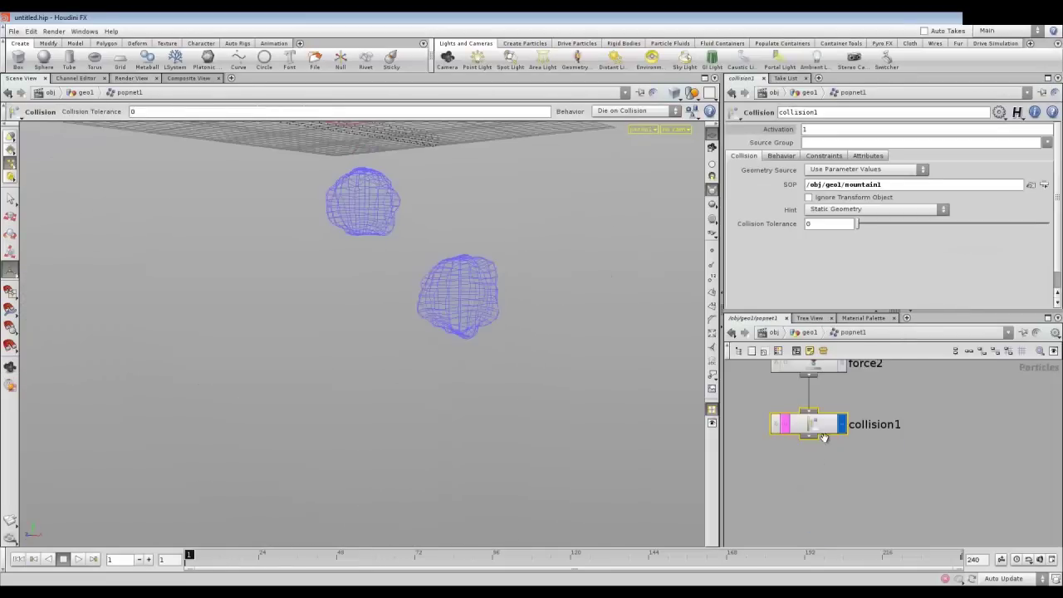
pyautogui.scroll(-5, 824, 439)
pyautogui.press('Escape')
pyautogui.moveTo(214, 218); pyautogui.dragTo(325, 332)
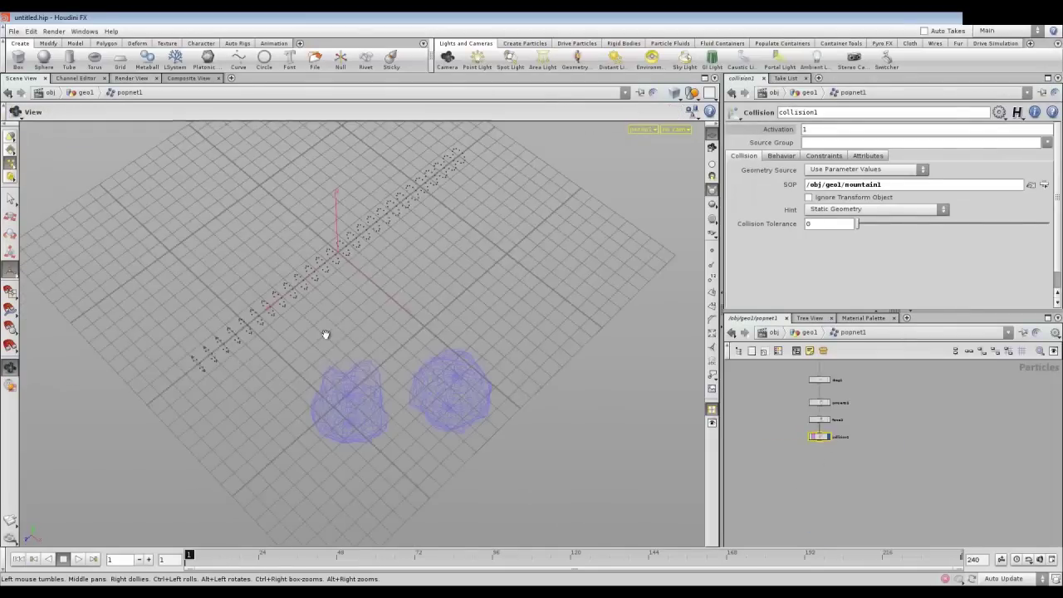
pyautogui.moveTo(449, 326); pyautogui.dragTo(452, 274)
pyautogui.press('Return')
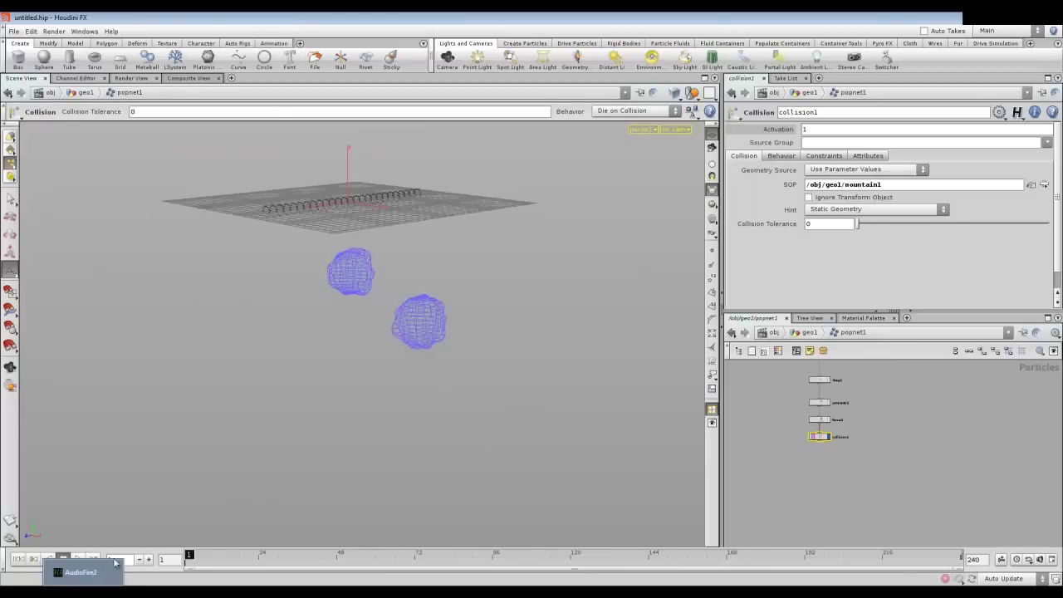
pyautogui.click(78, 559)
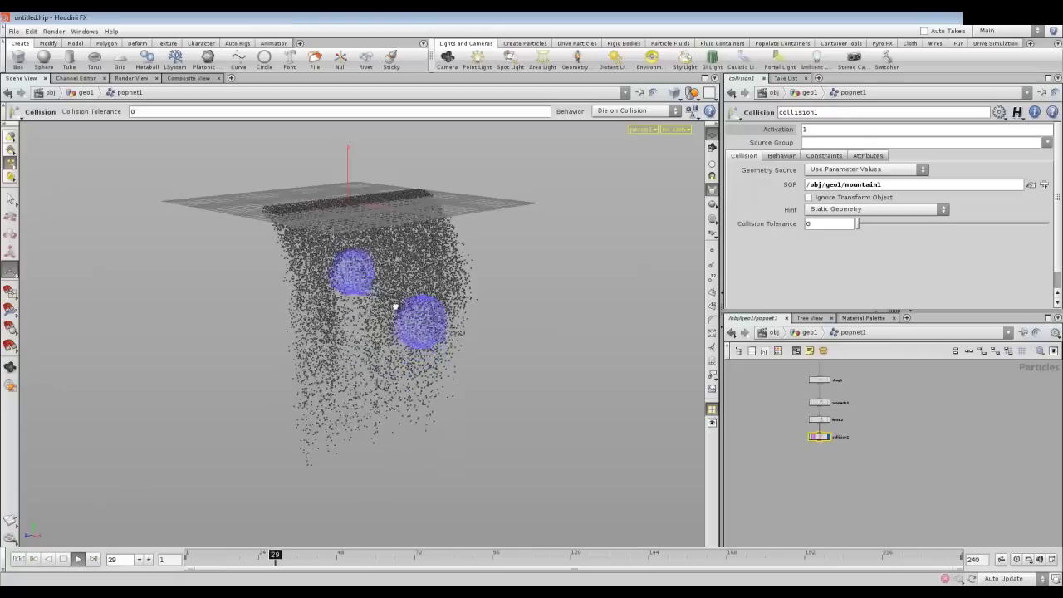
pyautogui.press('Escape')
pyautogui.moveTo(382, 291)
pyautogui.mouseDown()
pyautogui.moveTo(341, 262)
pyautogui.moveTo(374, 282)
pyautogui.mouseUp()
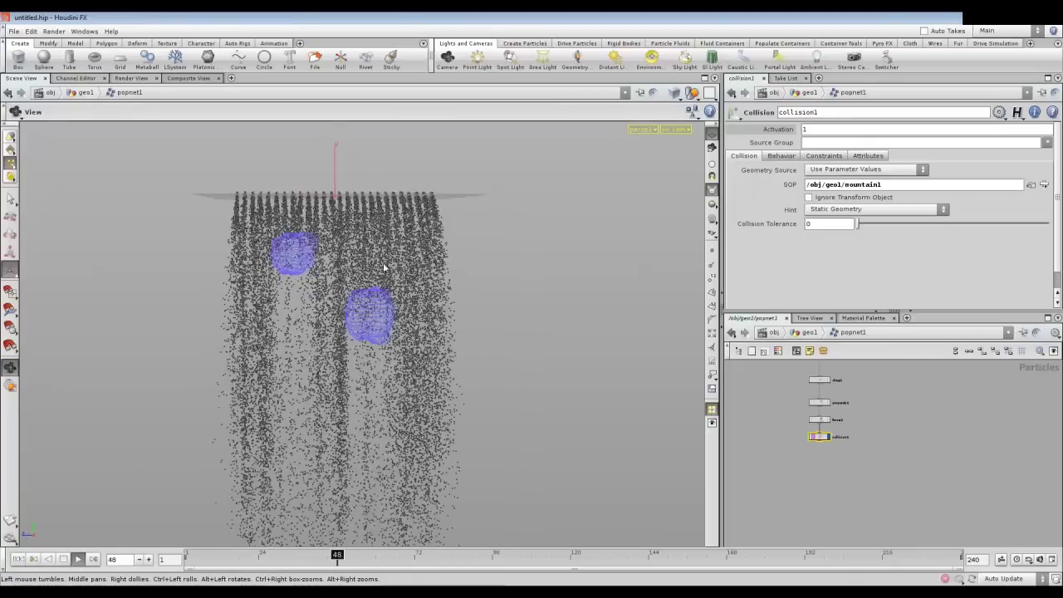
pyautogui.press('Return')
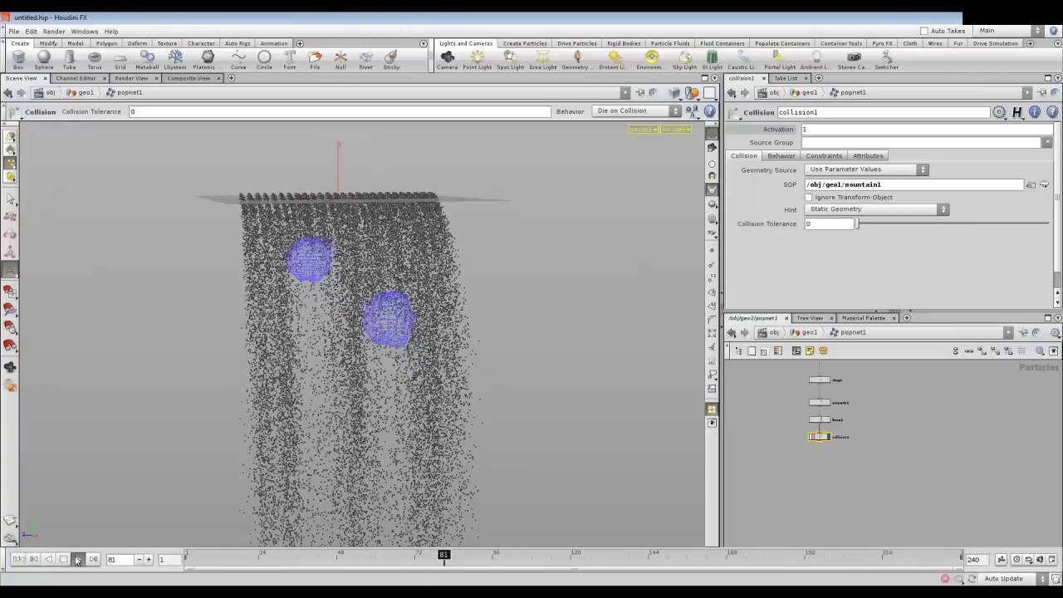
pyautogui.click(63, 558)
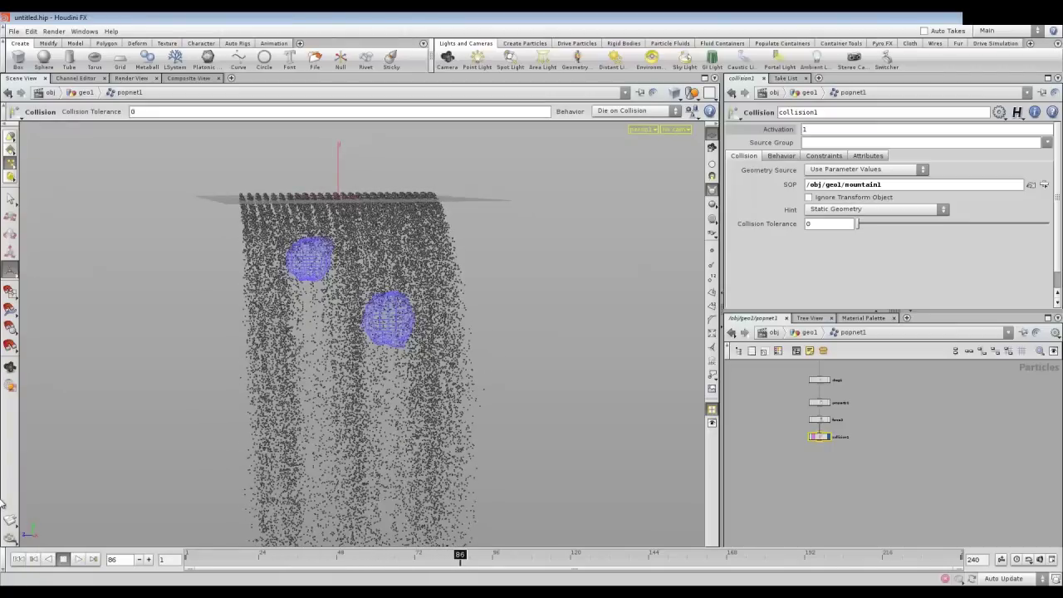
pyautogui.click(17, 559)
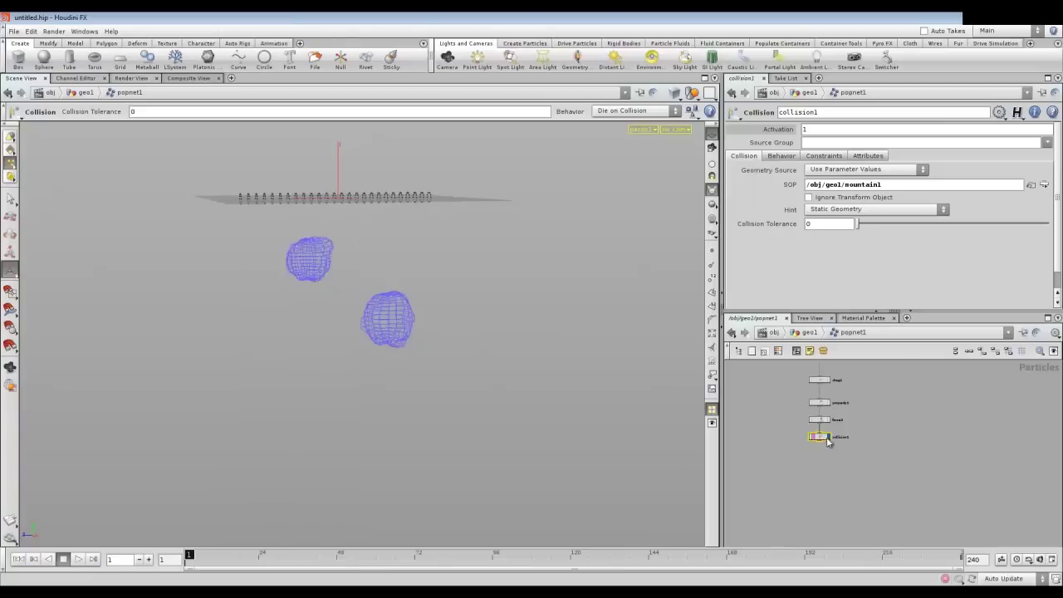
# - Set collision1's Behavior and Final Behavior to Bounce on Collision
pyautogui.click(777, 155)
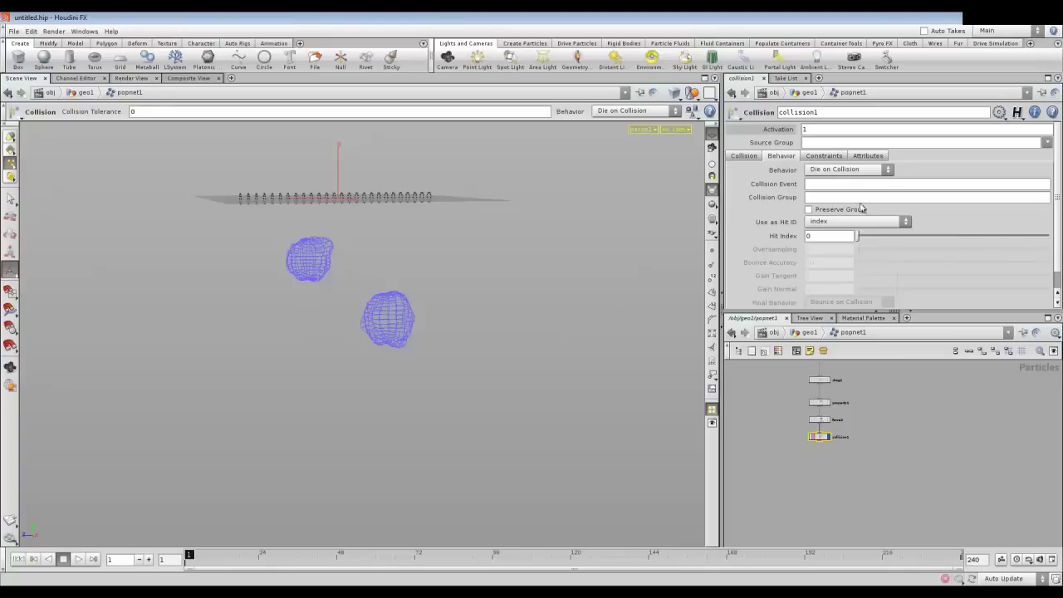
pyautogui.click(855, 170)
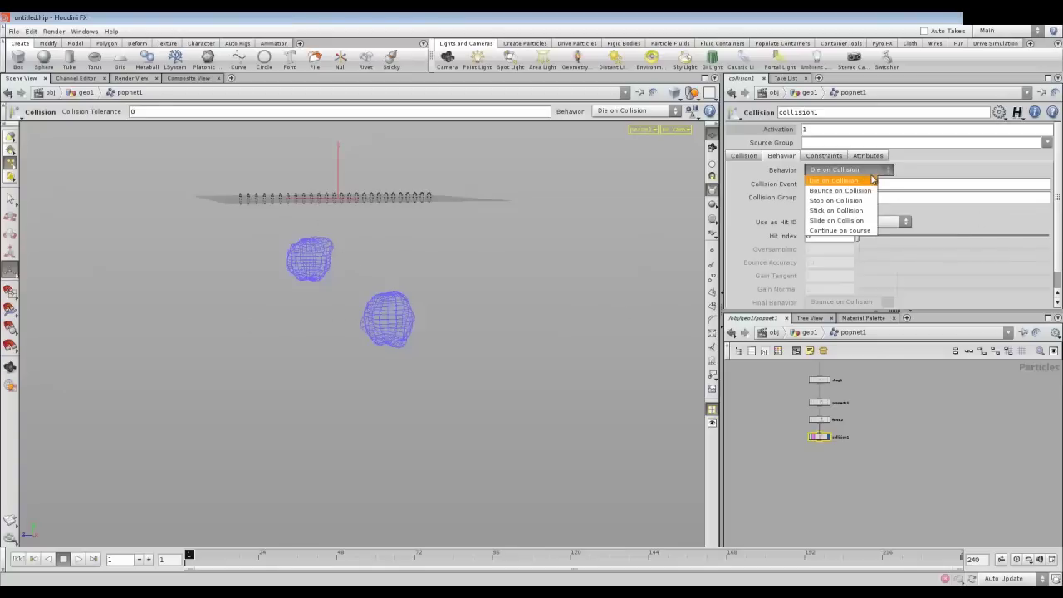
pyautogui.click(832, 191)
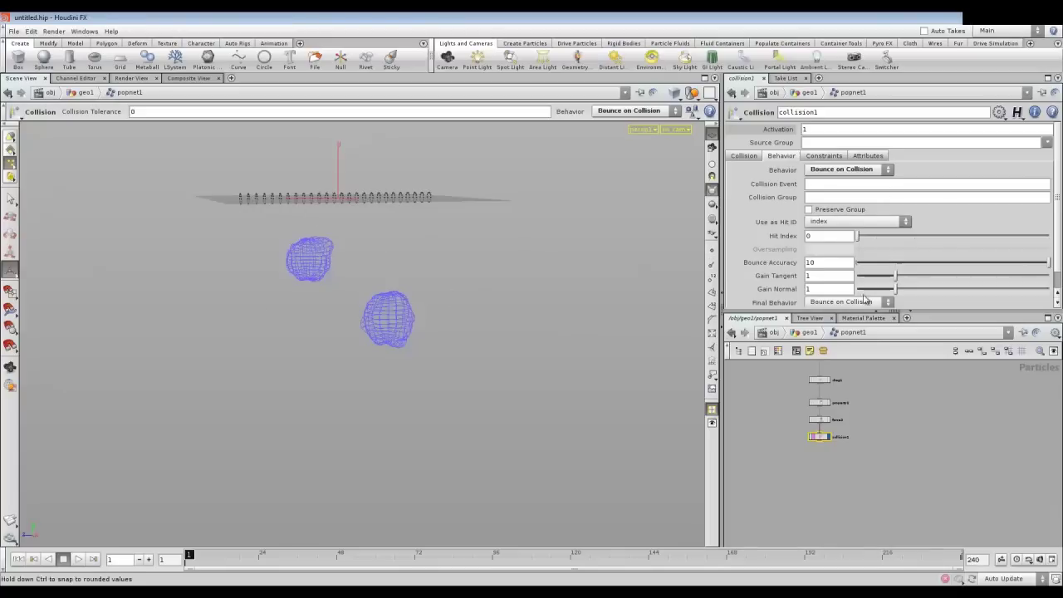
pyautogui.scroll(-1, 773, 257)
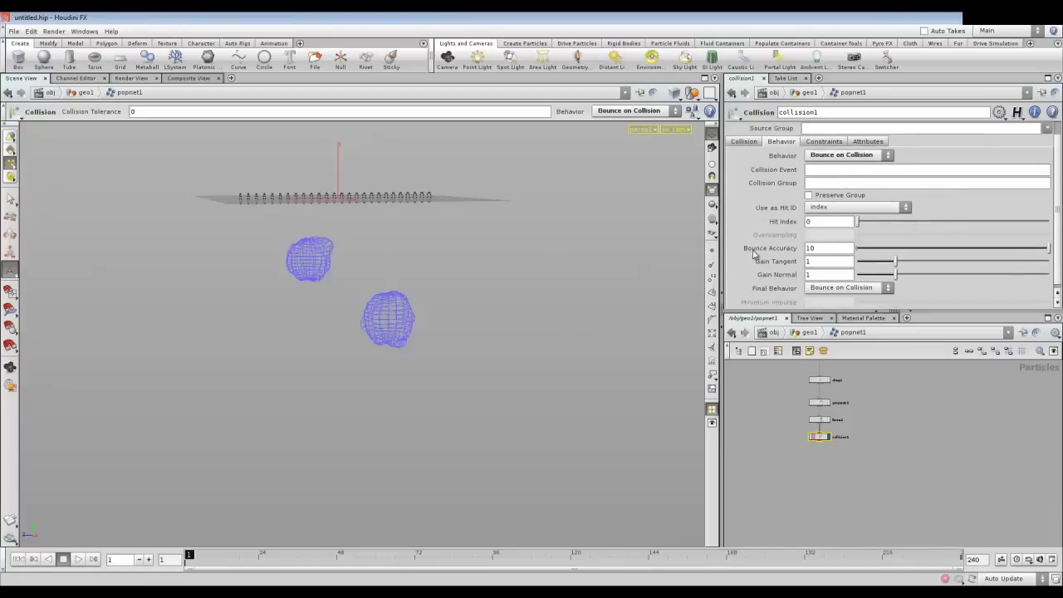
pyautogui.click(830, 283)
pyautogui.click(820, 285)
pyautogui.click(838, 284)
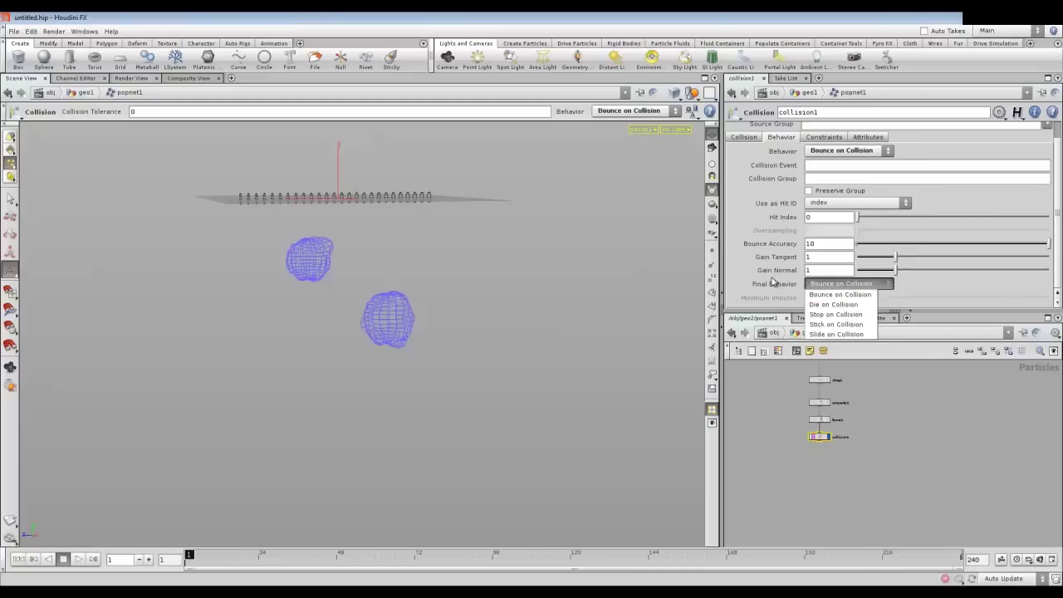
pyautogui.click(838, 294)
pyautogui.scroll(1, 764, 237)
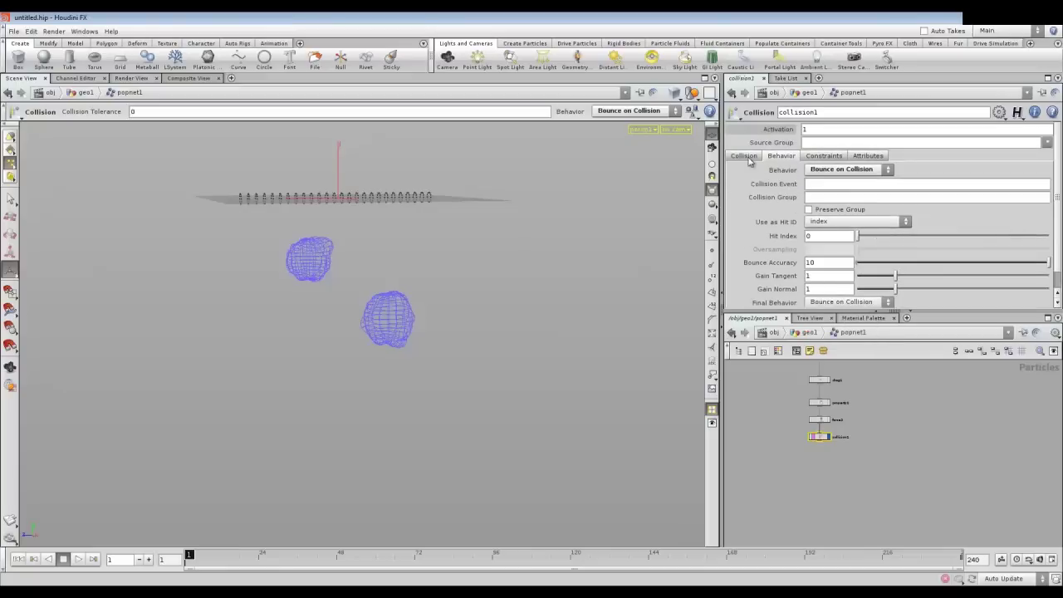
pyautogui.click(744, 156)
pyautogui.keyDown('alt'); pyautogui.moveTo(221, 268); pyautogui.dragTo(271, 277); pyautogui.keyUp('alt')
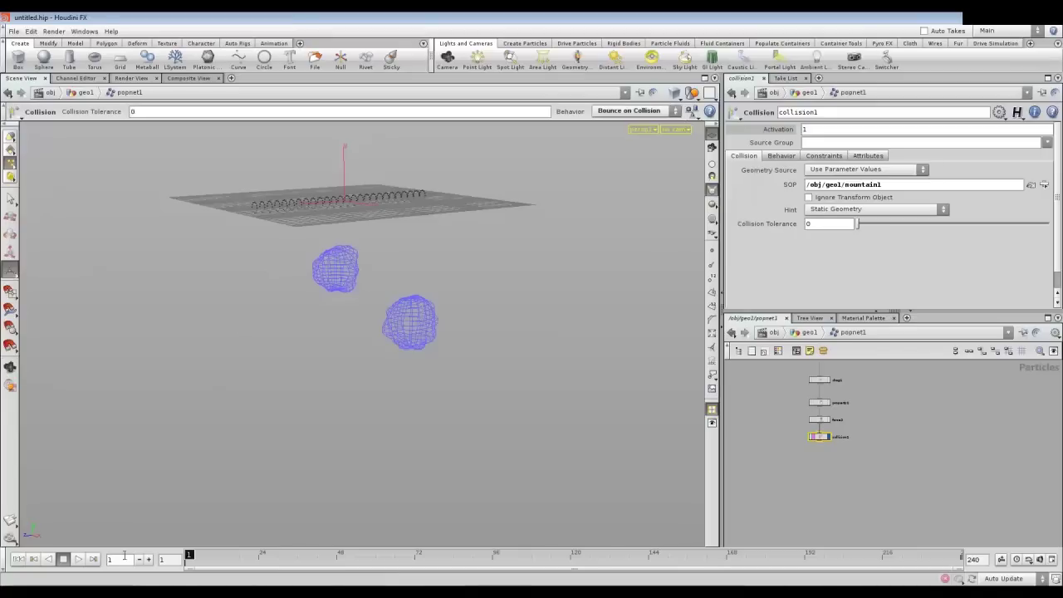
# - Play the simulation to frame 81 to check the bouncing, then return to geo1
pyautogui.click(78, 559)
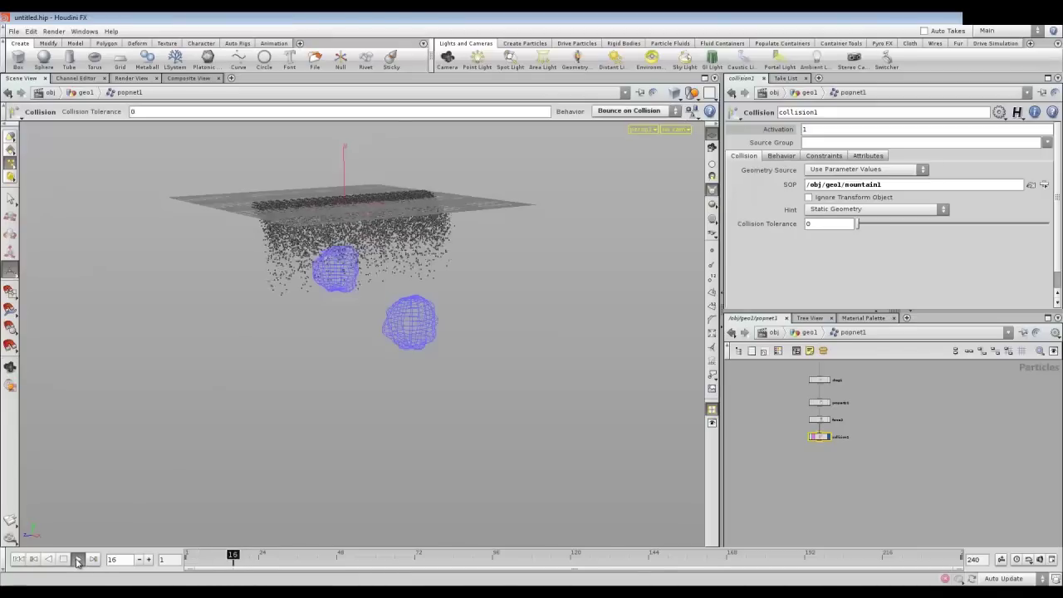
pyautogui.keyDown('alt'); pyautogui.moveTo(281, 336); pyautogui.dragTo(282, 233); pyautogui.keyUp('alt')
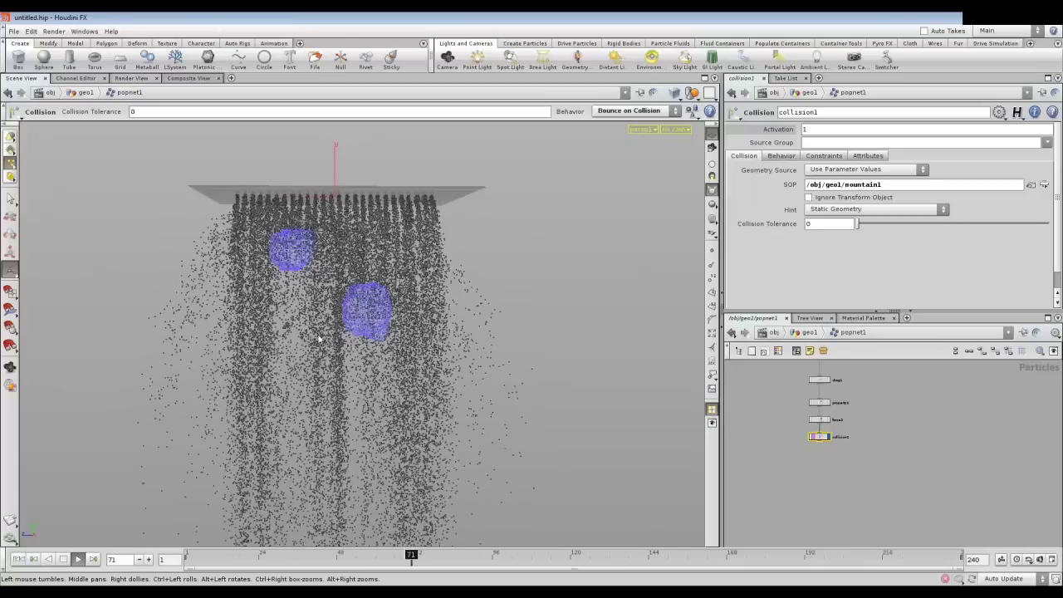
pyautogui.click(63, 559)
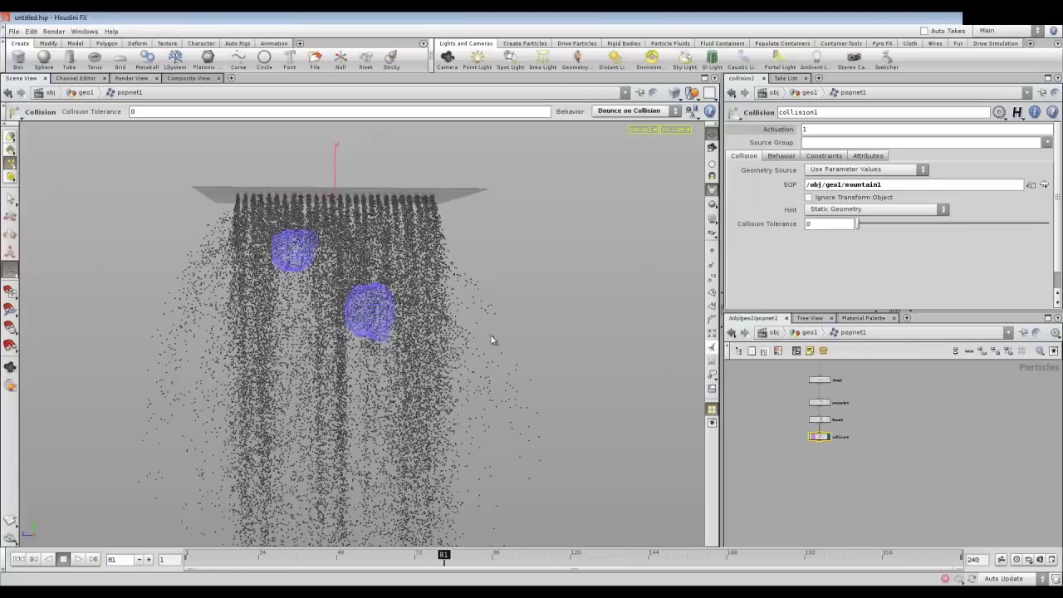
pyautogui.click(809, 332)
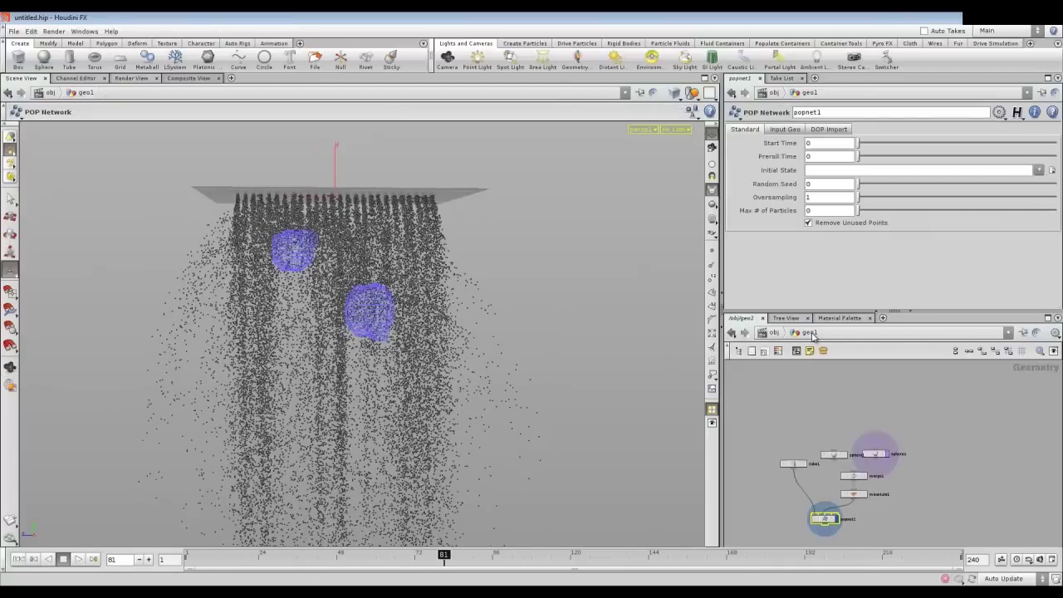
# - Enter popnet1 and look through collision1's parameter pages
pyautogui.scroll(3, 885, 469)
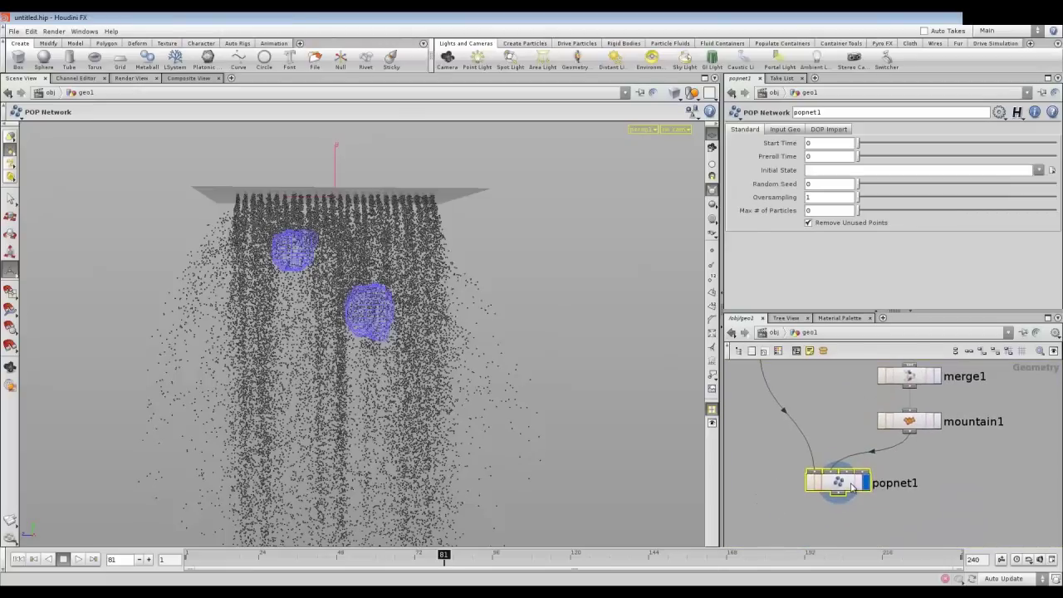
pyautogui.doubleClick(855, 488)
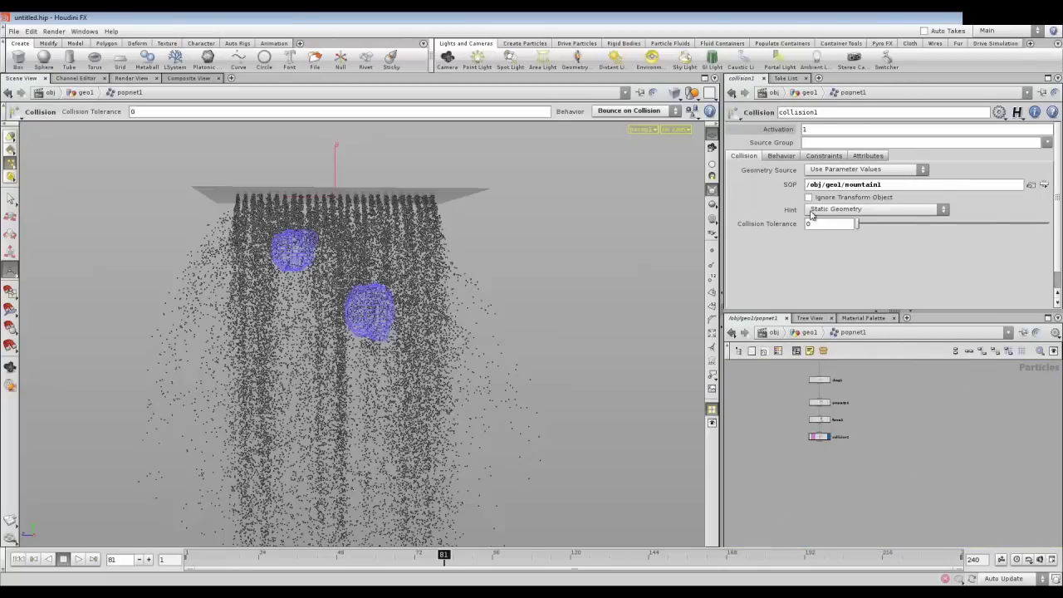
pyautogui.click(779, 156)
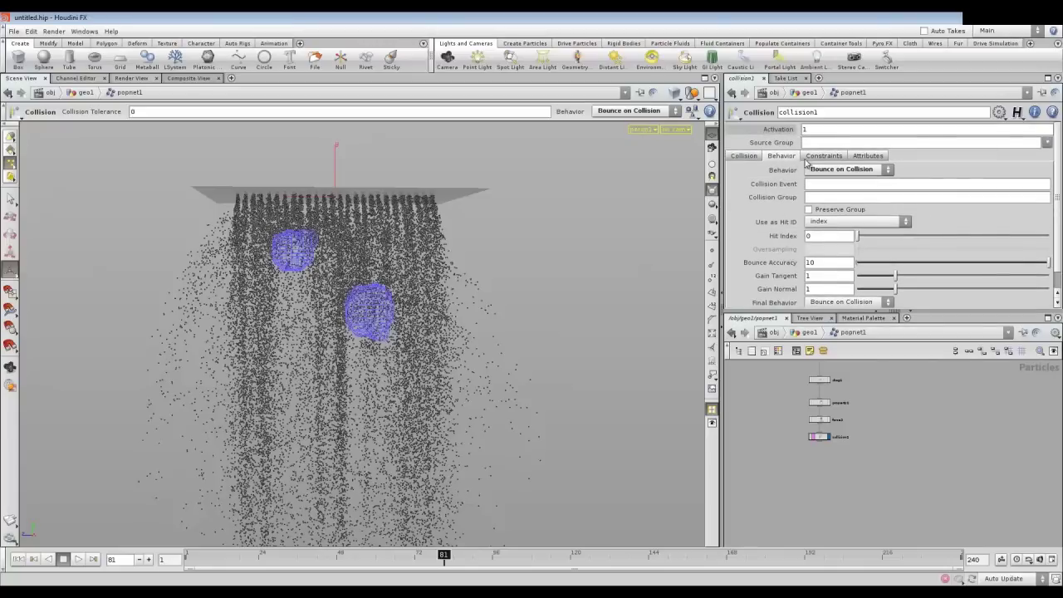
pyautogui.click(819, 158)
pyautogui.click(858, 156)
pyautogui.click(780, 159)
pyautogui.click(752, 156)
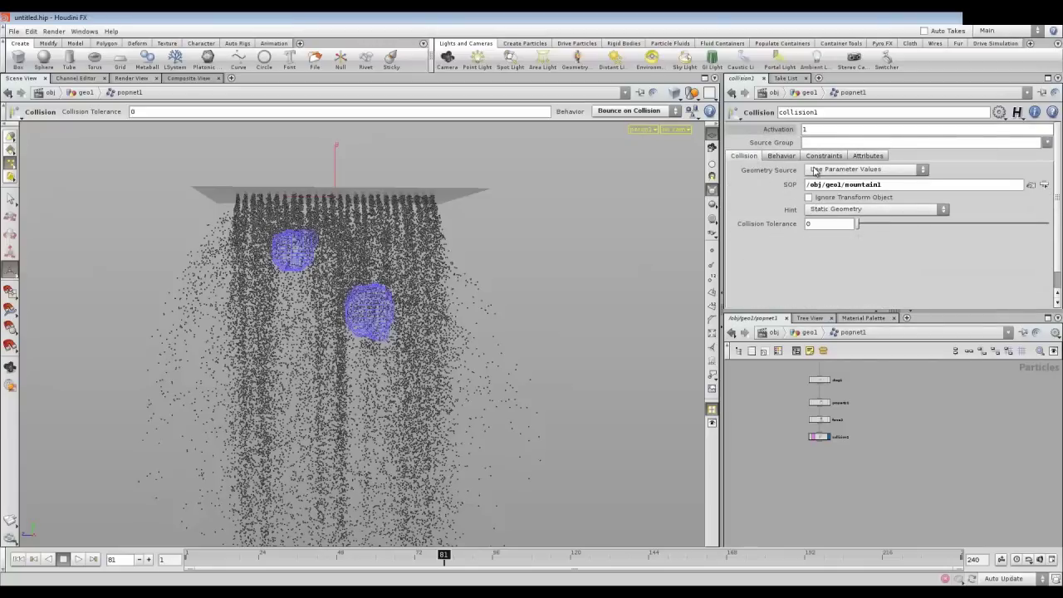
# - Set collision1's Geometry Source to Use Second Context Geometry, then re-enter popnet1
pyautogui.click(815, 170)
pyautogui.click(782, 178)
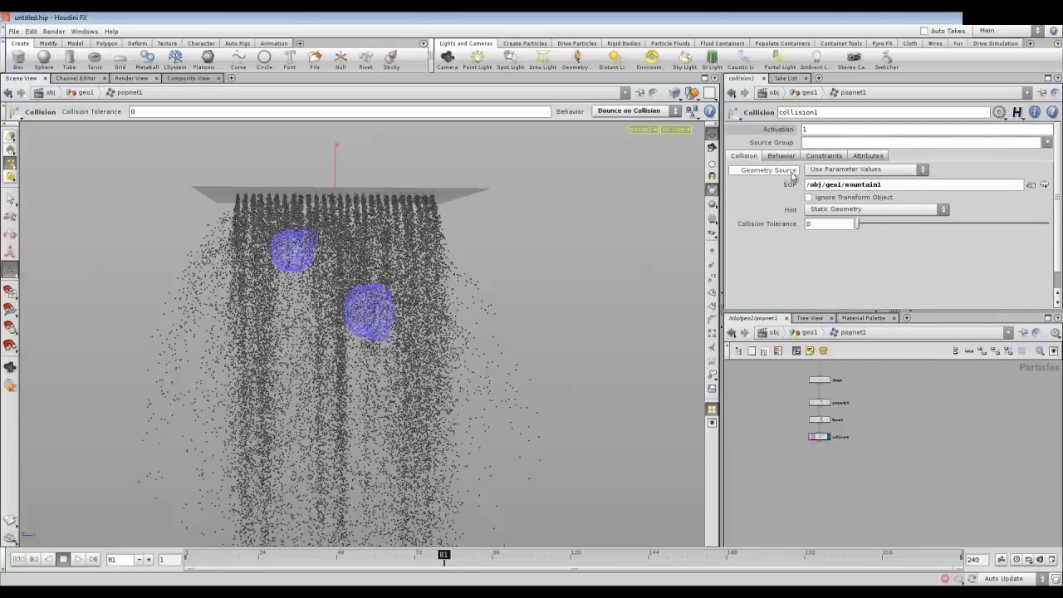
pyautogui.click(846, 169)
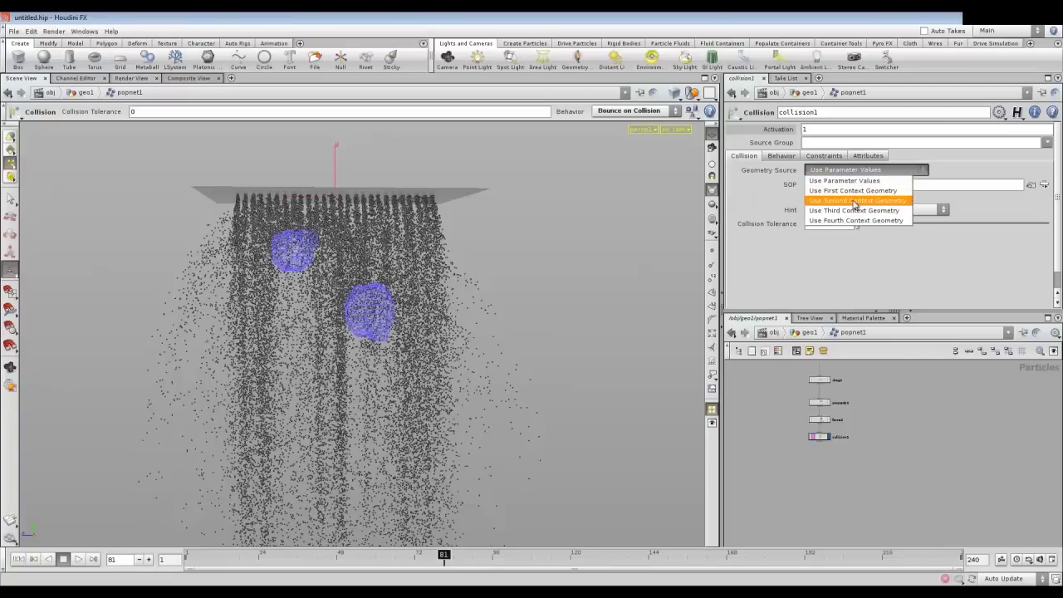
pyautogui.click(855, 201)
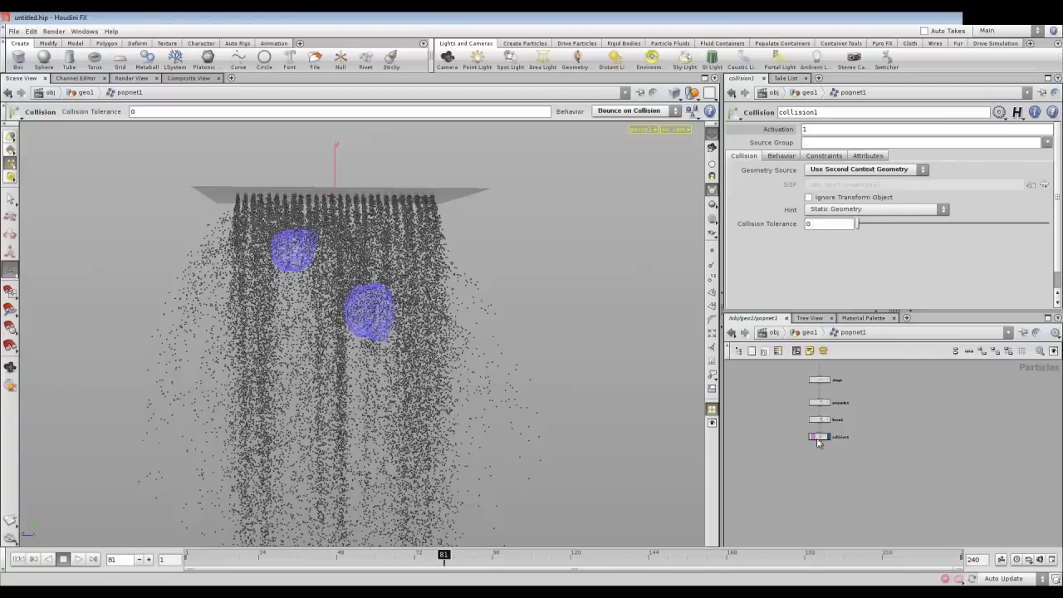
pyautogui.scroll(5, 818, 443)
pyautogui.scroll(-2, 819, 444)
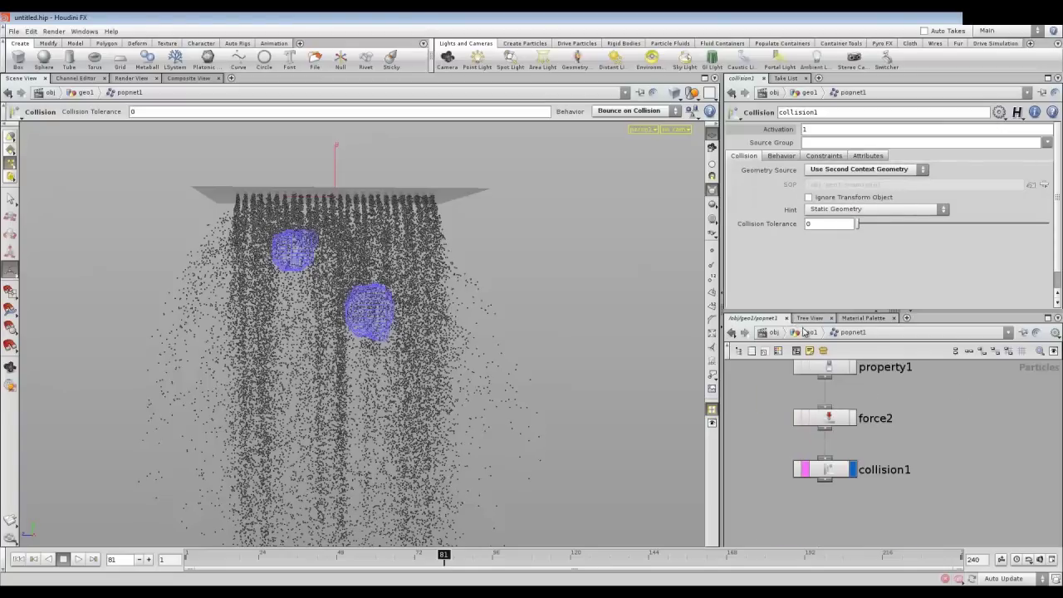
pyautogui.click(804, 330)
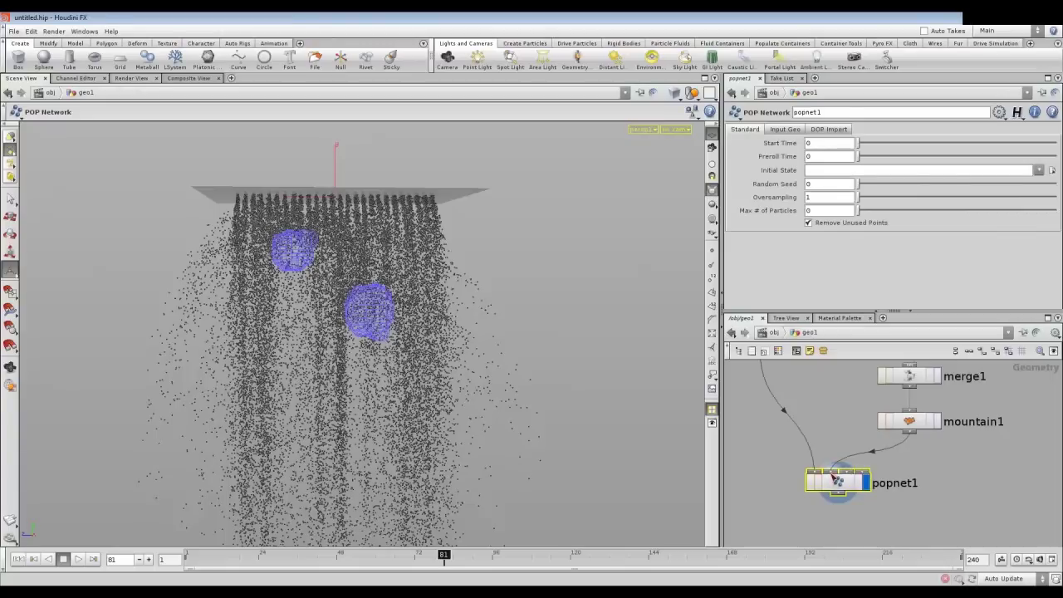
pyautogui.doubleClick(836, 479)
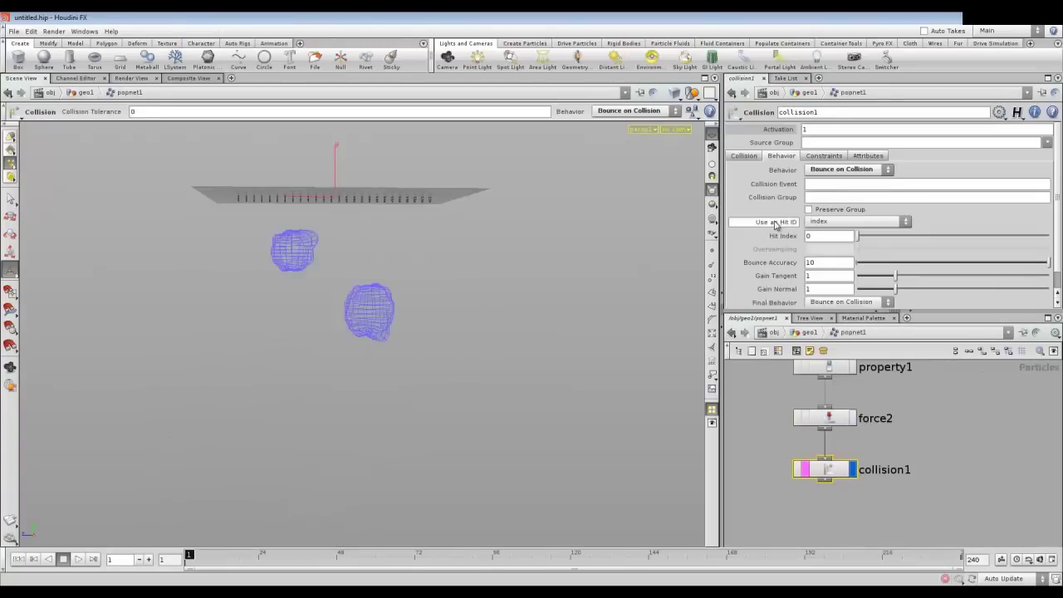
# - Set collision1's Gain Normal to 0.5, view the plane edge-on, and play from the start
pyautogui.scroll(-1, 771, 228)
pyautogui.write('0.5')
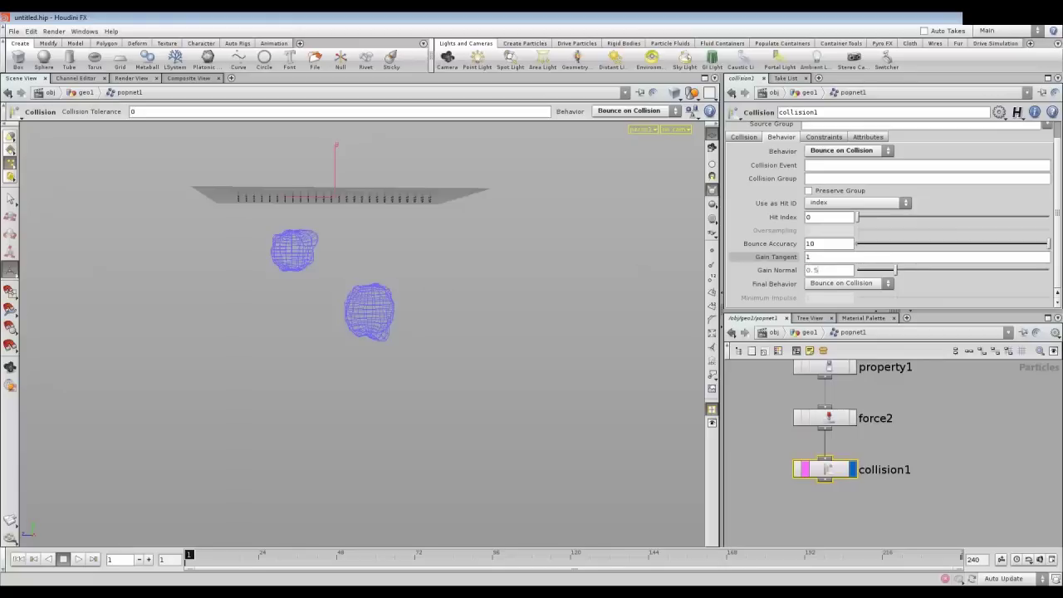
pyautogui.keyDown('alt'); pyautogui.moveTo(286, 353); pyautogui.dragTo(263, 428); pyautogui.keyUp('alt')
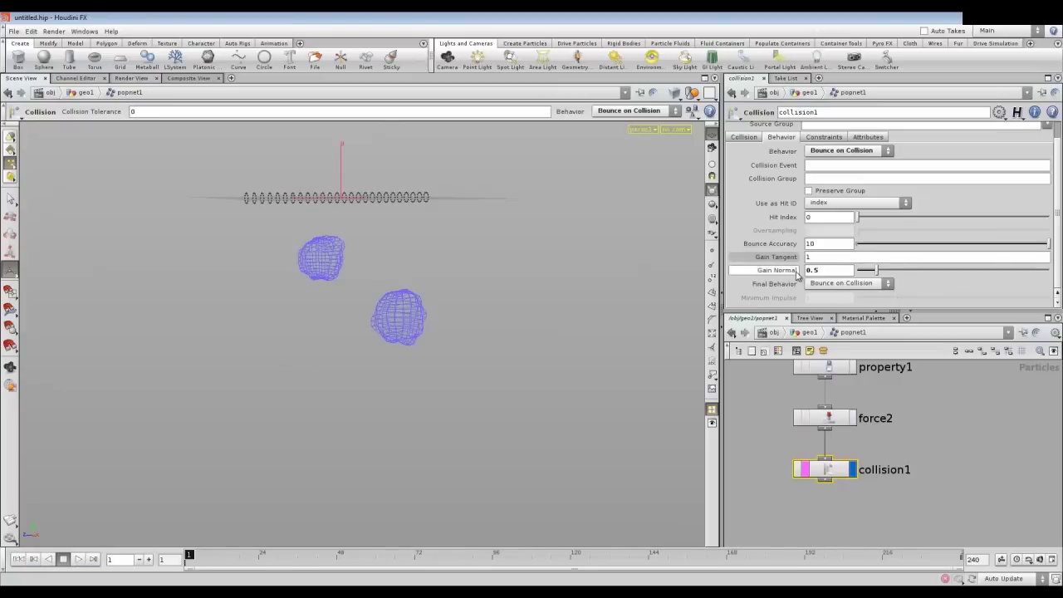
pyautogui.click(801, 273)
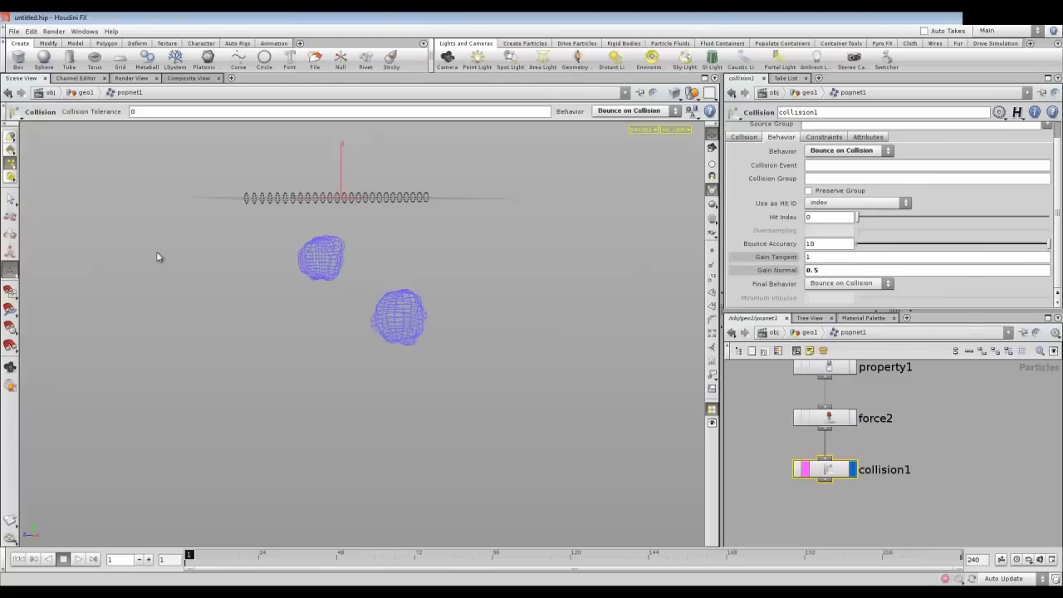
pyautogui.click(77, 559)
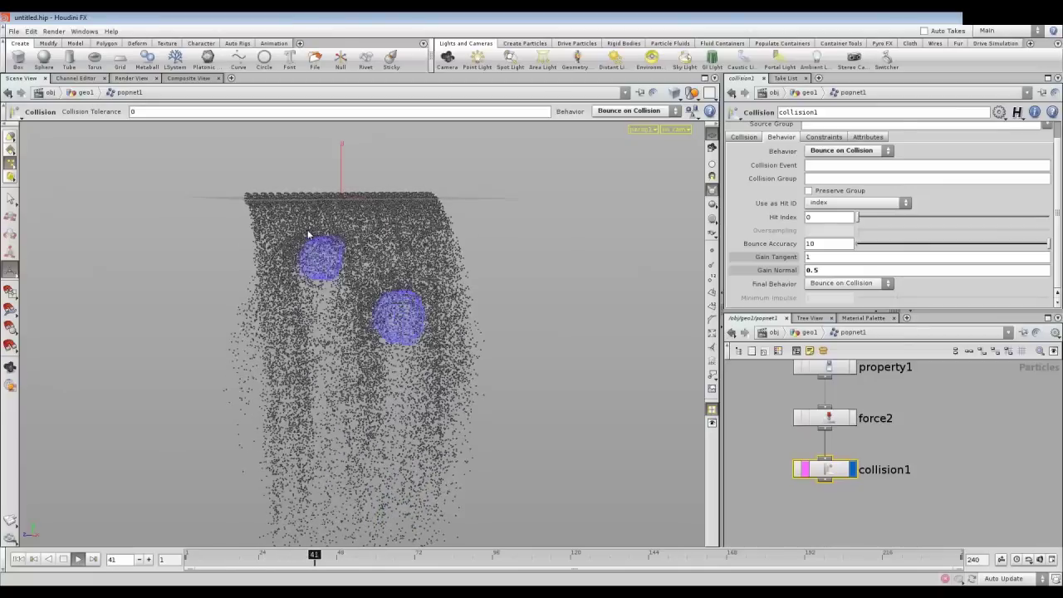
# - Orbit the view to look down on the plane and re-enter popnet1
pyautogui.press('Escape')
pyautogui.moveTo(374, 287)
pyautogui.mouseDown()
pyautogui.moveTo(376, 314)
pyautogui.moveTo(415, 304)
pyautogui.moveTo(440, 315)
pyautogui.mouseUp()
pyautogui.press('Return')
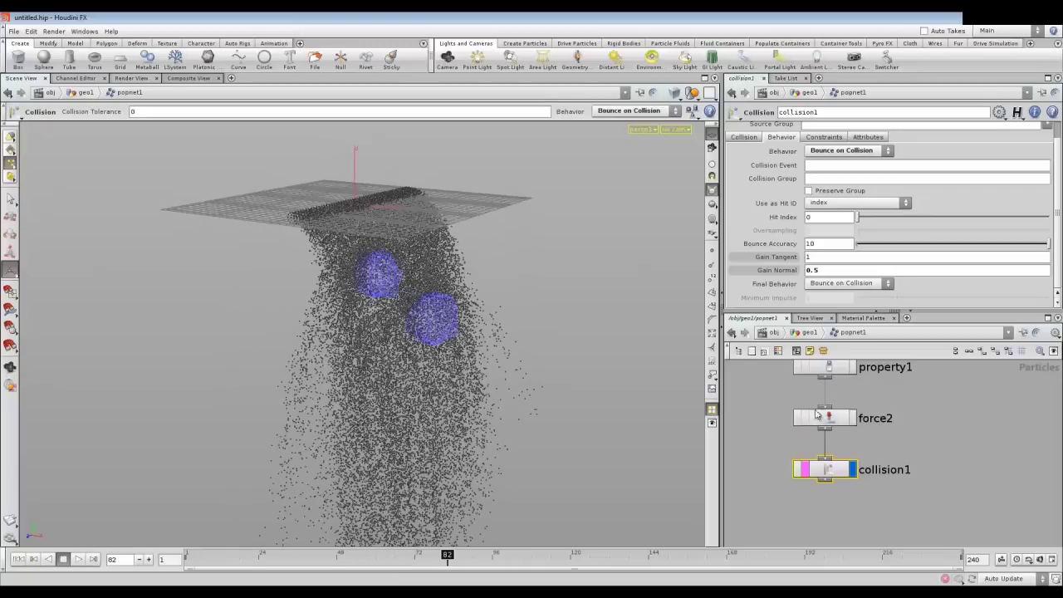
pyautogui.click(807, 333)
pyautogui.doubleClick(859, 481)
pyautogui.scroll(2, 913, 456)
pyautogui.scroll(-5, 953, 492)
pyautogui.scroll(-2, 874, 485)
# - Set source1's Const Birth Rate to 30000, then select collision1
pyautogui.click(833, 460)
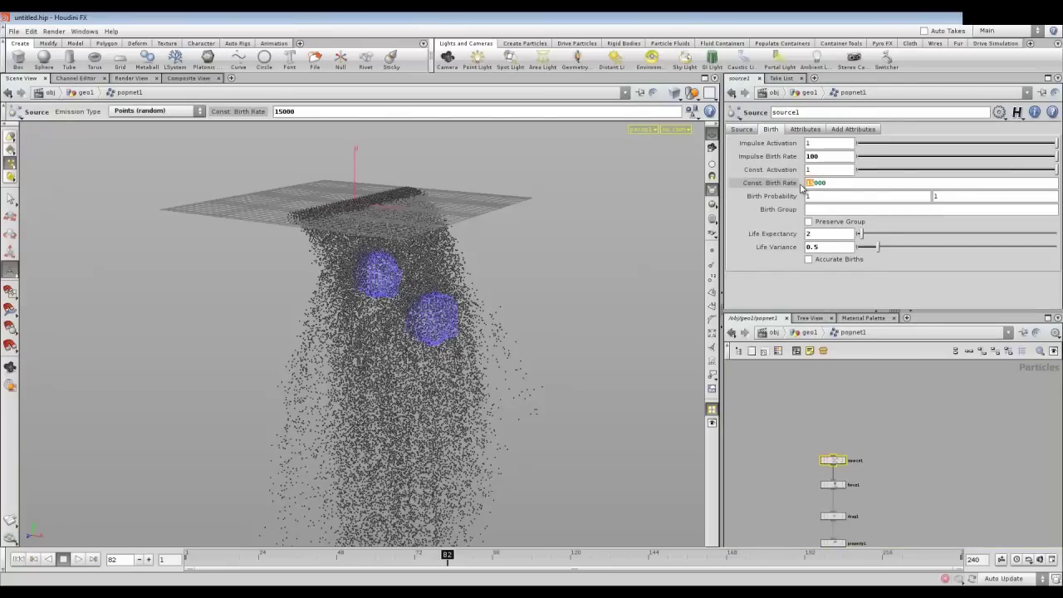
pyautogui.write('30')
pyautogui.moveTo(901, 473); pyautogui.dragTo(889, 380, button='middle')
pyautogui.click(824, 492)
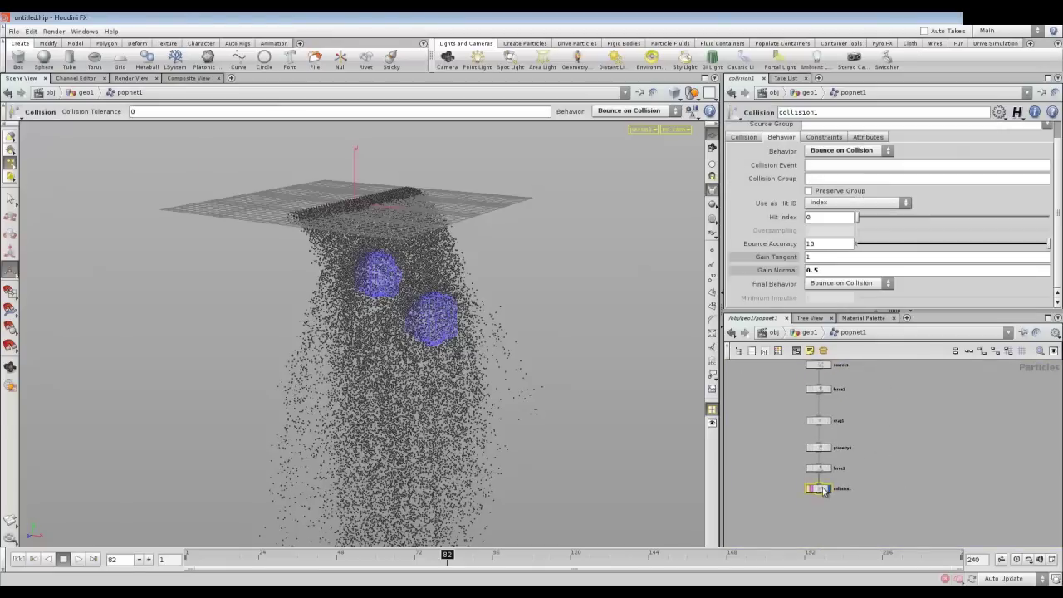
pyautogui.press('Tab')
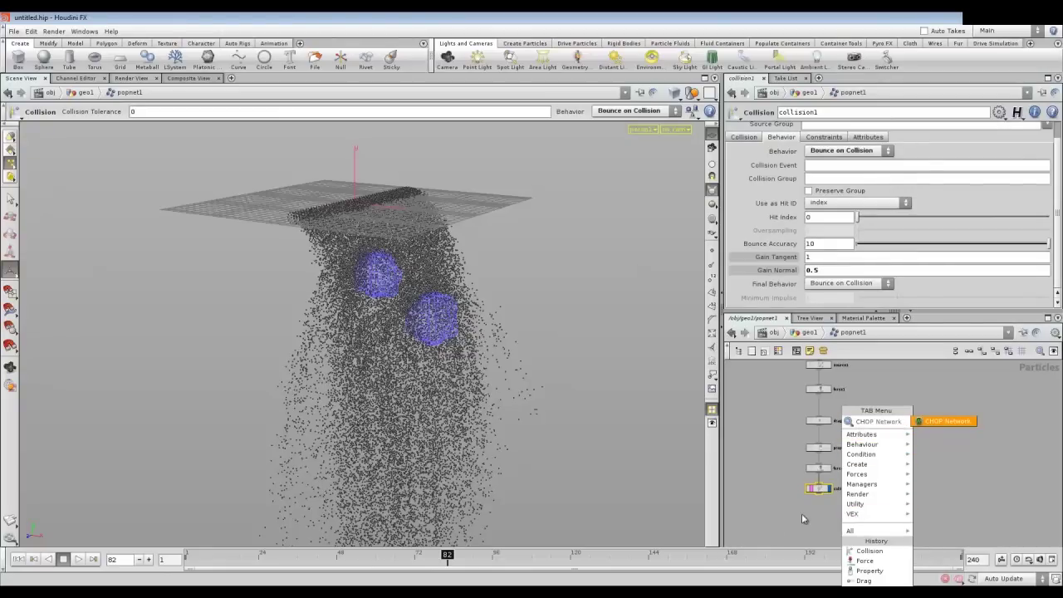
# - At geo1 level, add a Cache node below popnet1 and wire popnet1 into it
pyautogui.press('Escape')
pyautogui.press('Tab')
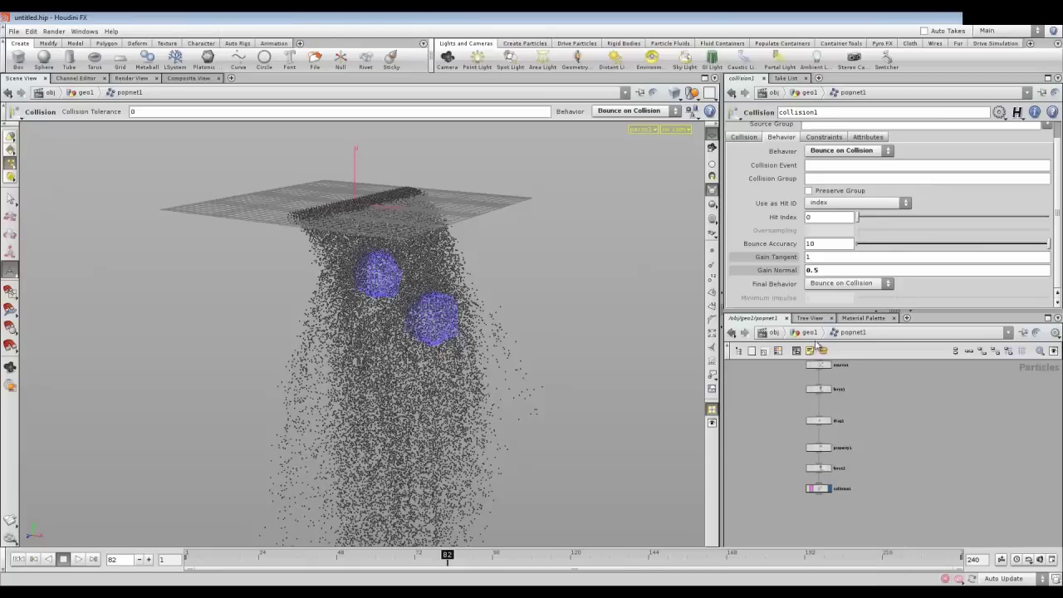
pyautogui.click(807, 333)
pyautogui.press('h')
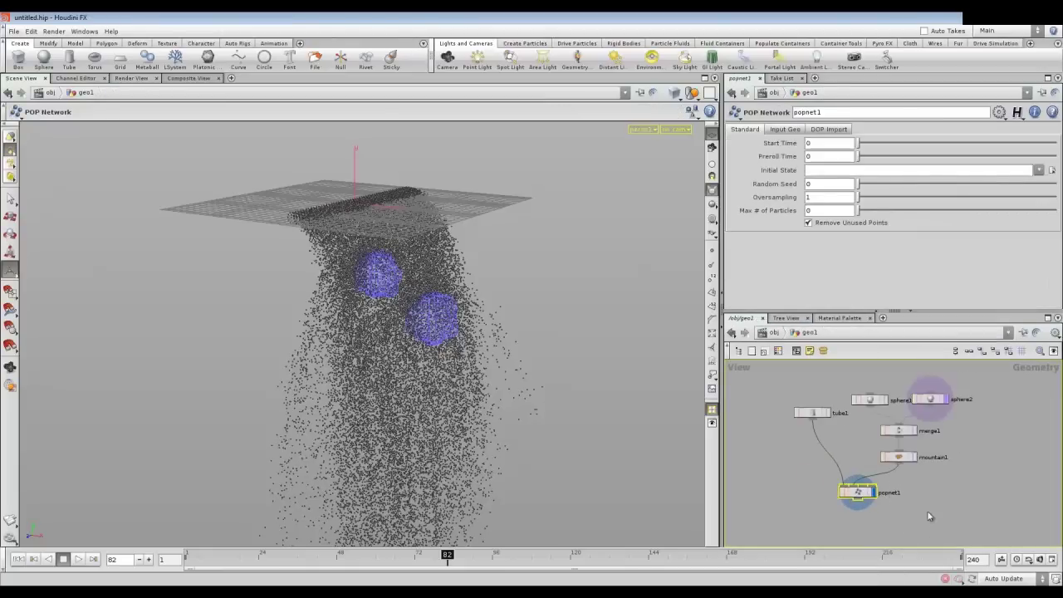
pyautogui.press('Tab')
pyautogui.write('Cache')
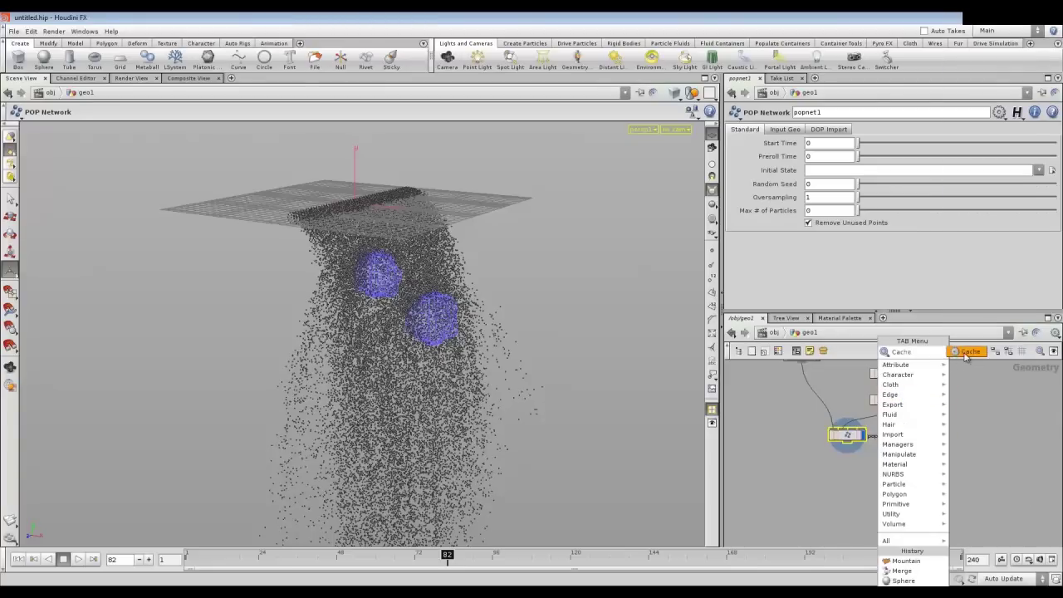
pyautogui.click(967, 358)
pyautogui.click(856, 469)
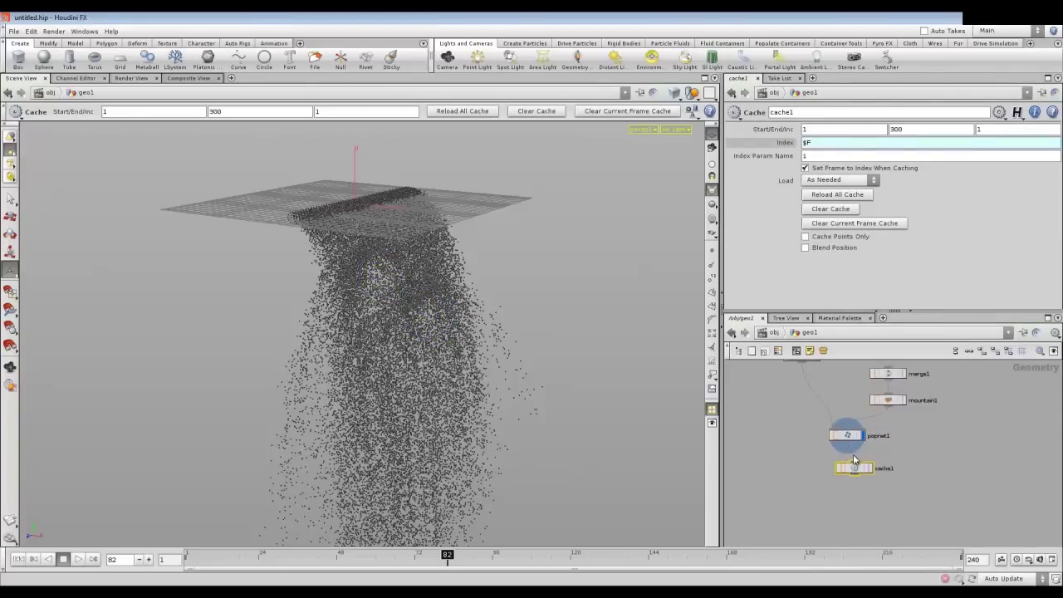
pyautogui.moveTo(850, 447); pyautogui.dragTo(849, 475)
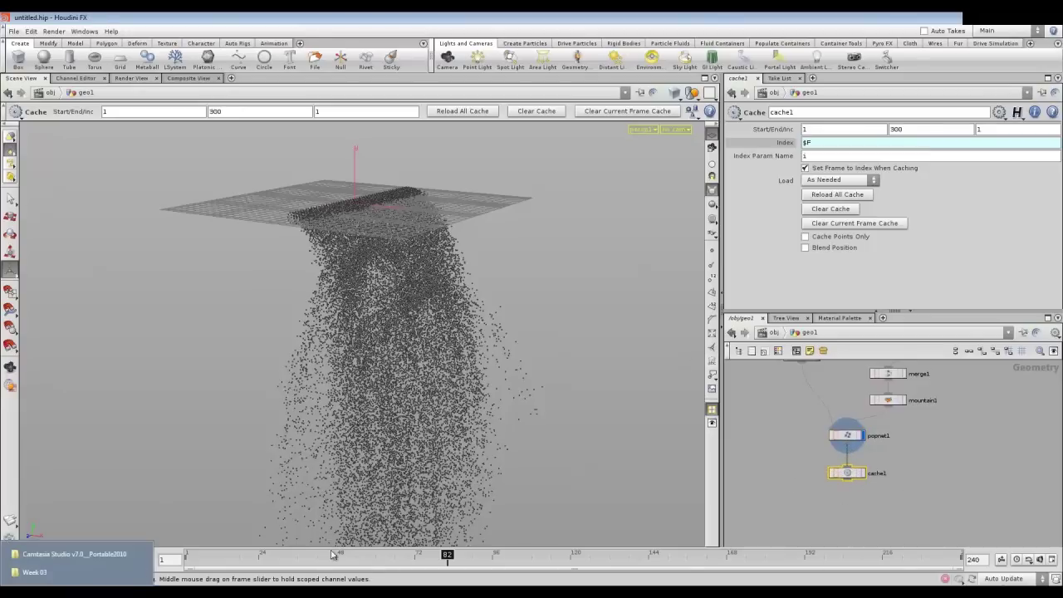
# - Rewind to frame 1, display cache1, clear its cache, and play to fill it
pyautogui.hotkey('ctrl', 'Up')
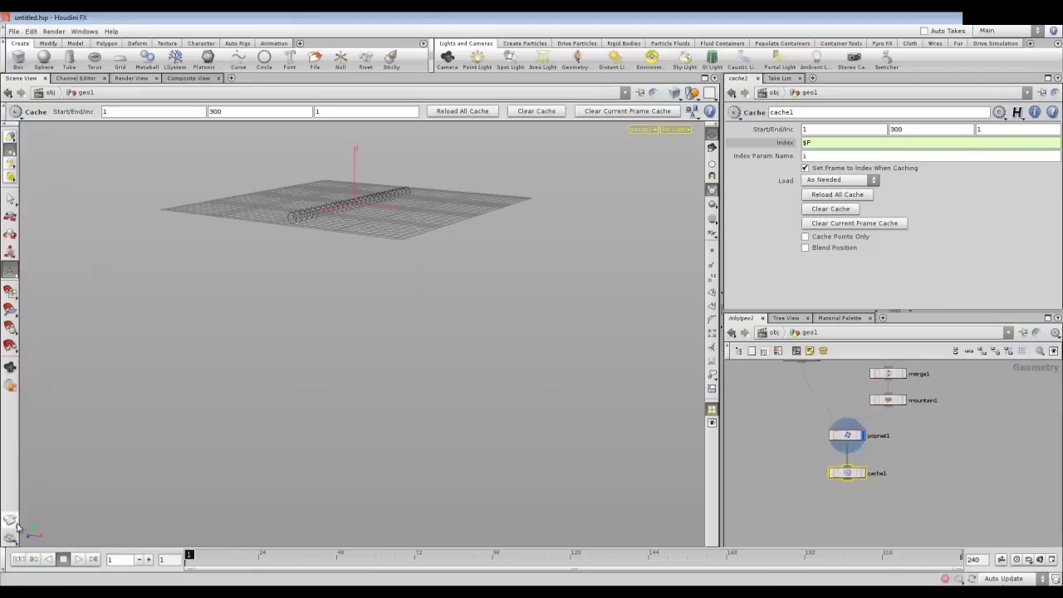
pyautogui.click(861, 473)
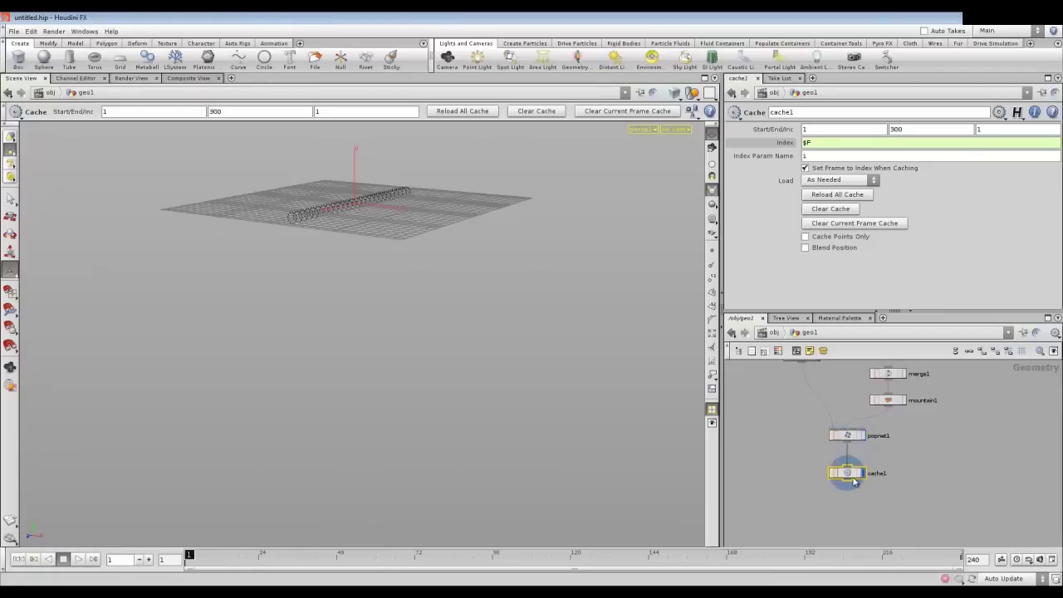
pyautogui.click(829, 211)
pyautogui.click(79, 559)
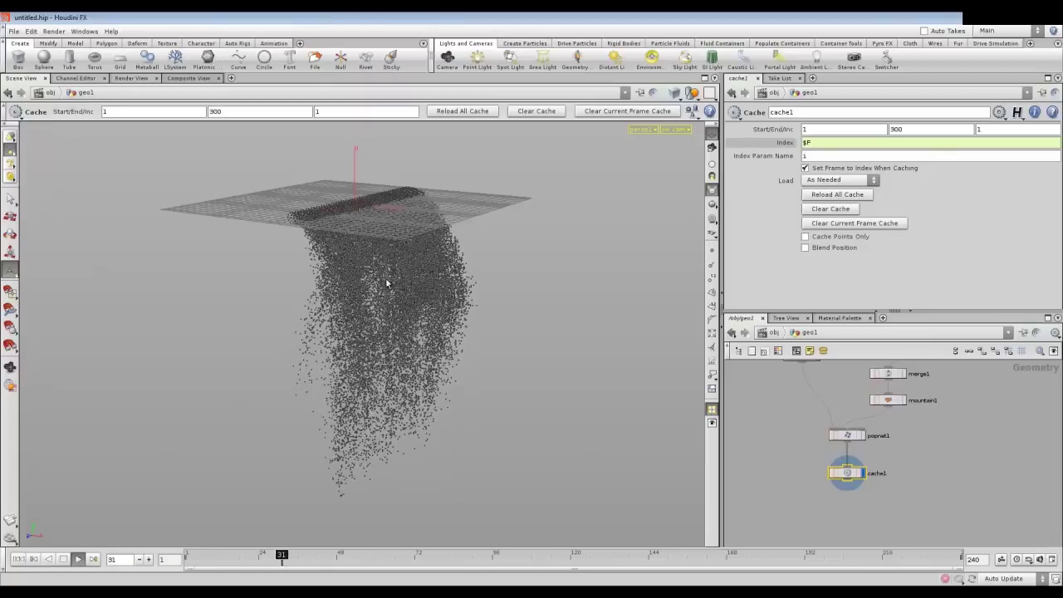
# - View the grid edge-on, stop playback, scrub through the cached fall, and return to frame 1
pyautogui.press('Escape')
pyautogui.moveTo(356, 290); pyautogui.dragTo(315, 275)
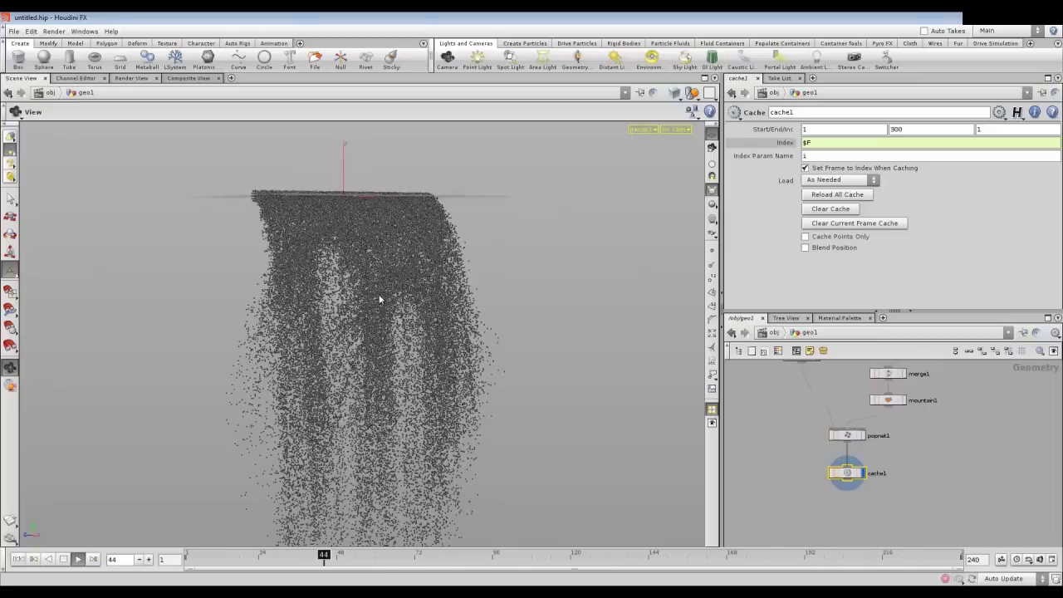
pyautogui.press('Return')
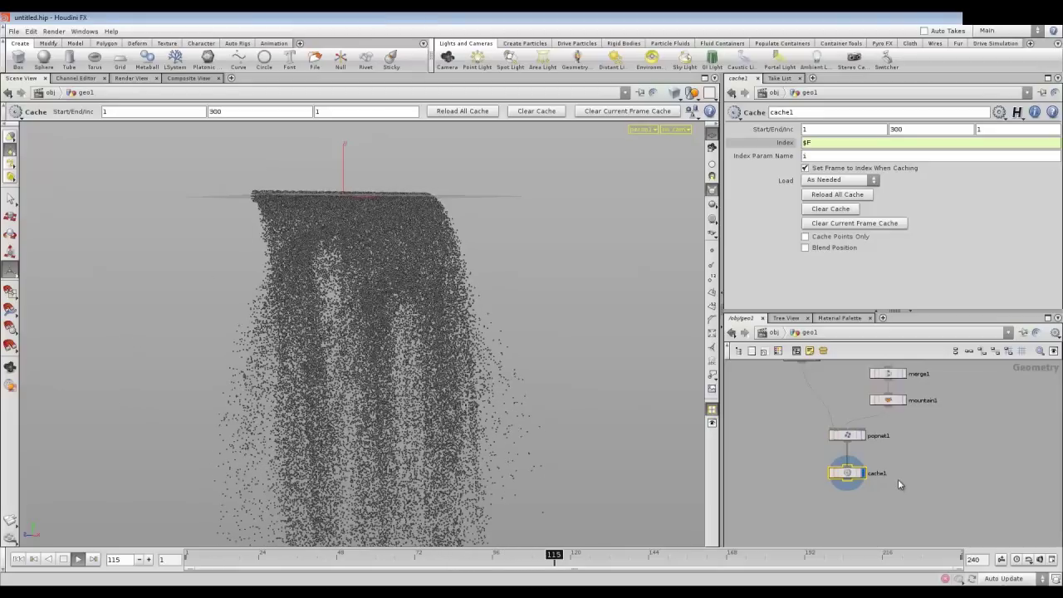
pyautogui.click(62, 558)
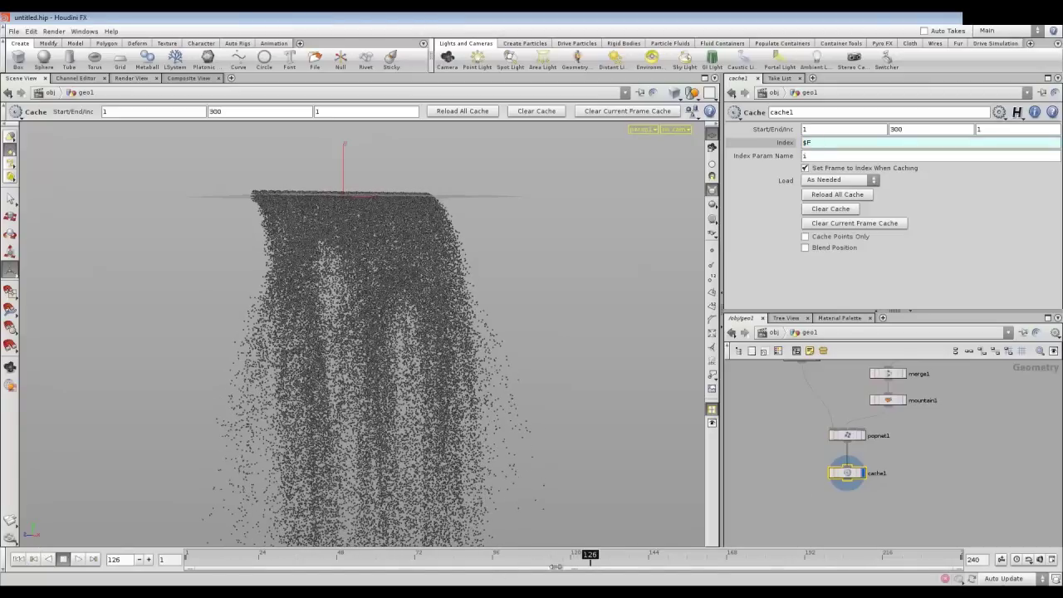
pyautogui.moveTo(548, 554)
pyautogui.mouseDown()
pyautogui.moveTo(277, 534)
pyautogui.moveTo(742, 565)
pyautogui.mouseUp()
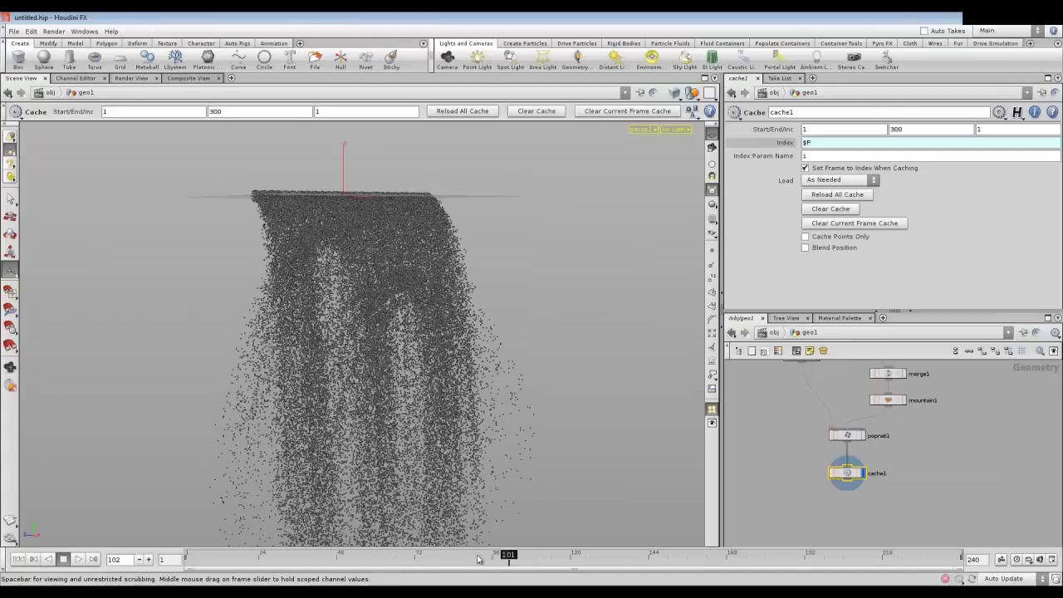
pyautogui.moveTo(710, 561); pyautogui.dragTo(622, 554)
pyautogui.moveTo(242, 553); pyautogui.dragTo(189, 555)
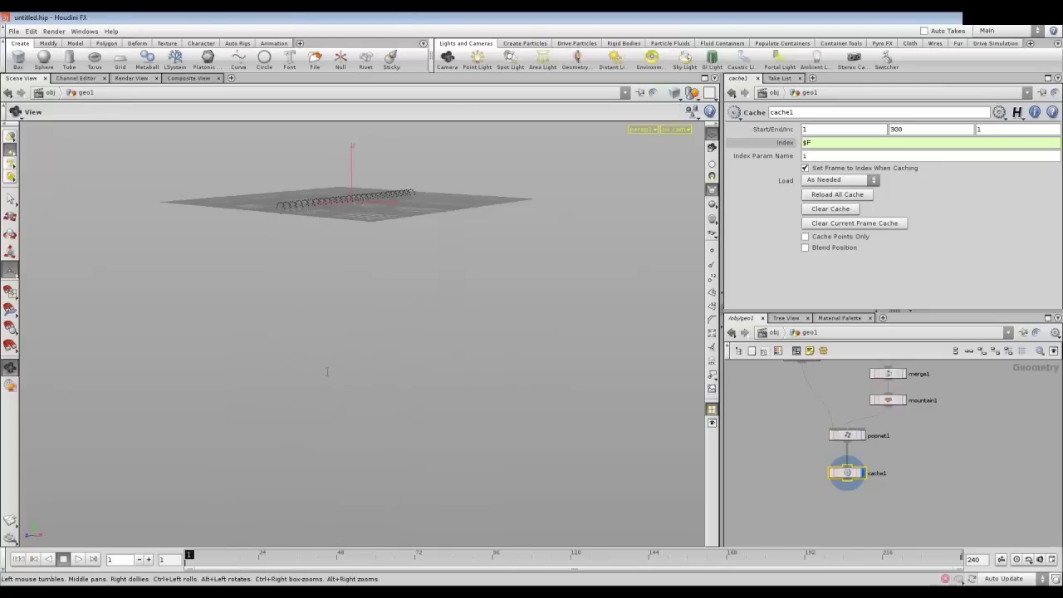
# - Go up to the object level and re-enter geo1
pyautogui.scroll(2, 967, 404)
pyautogui.moveTo(968, 404)
pyautogui.mouseDown(button='middle')
pyautogui.moveTo(906, 457)
pyautogui.moveTo(932, 432)
pyautogui.moveTo(994, 436)
pyautogui.mouseUp(button='middle')
pyautogui.scroll(2, 914, 453)
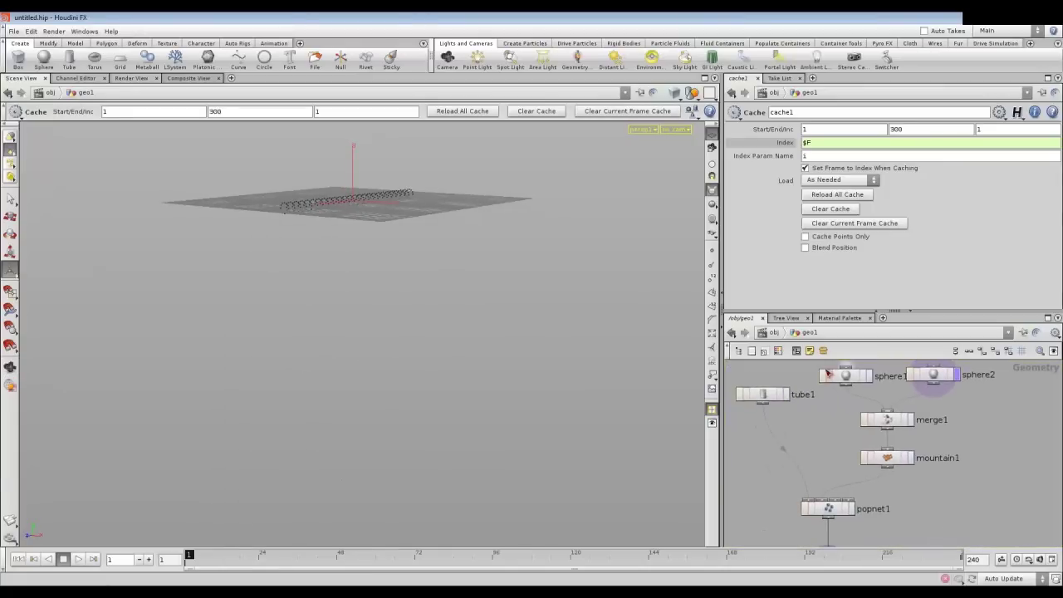
pyautogui.click(774, 332)
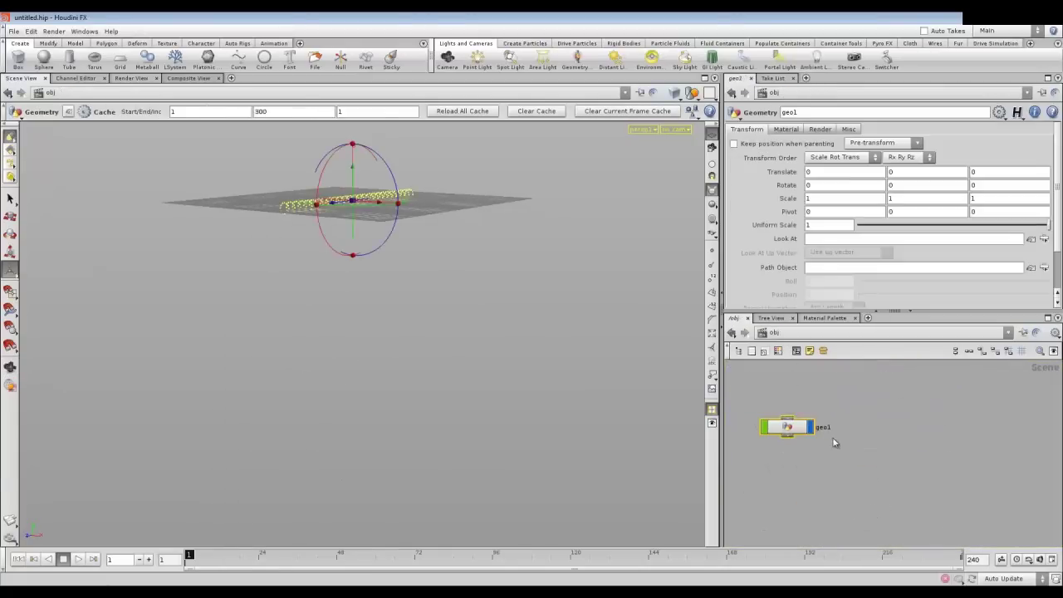
pyautogui.doubleClick(784, 427)
# - Move tube1 left and down, then inspect popnet1 and return to geo1
pyautogui.scroll(-2, 922, 382)
pyautogui.scroll(2, 912, 454)
pyautogui.scroll(1, 912, 449)
pyautogui.moveTo(905, 415); pyautogui.dragTo(905, 468, button='middle')
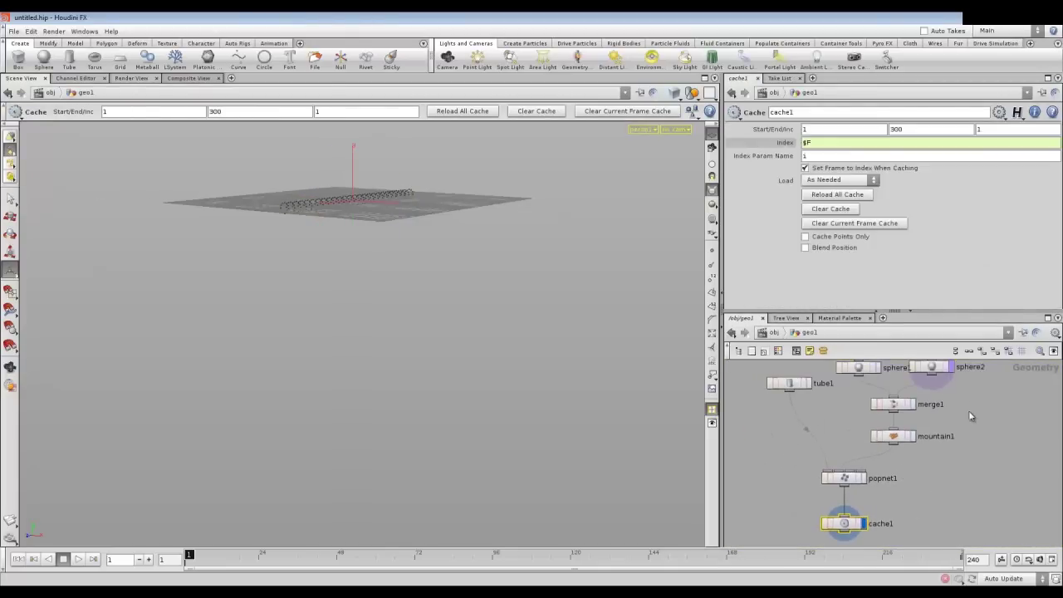
pyautogui.scroll(-1, 963, 415)
pyautogui.moveTo(963, 436); pyautogui.dragTo(957, 450, button='middle')
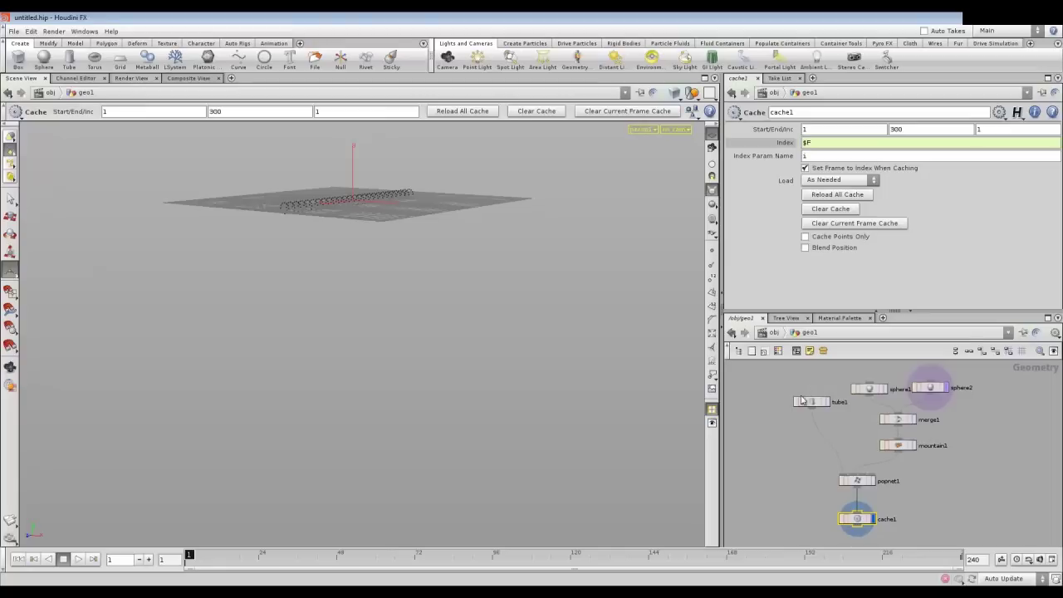
pyautogui.moveTo(812, 405); pyautogui.dragTo(762, 418)
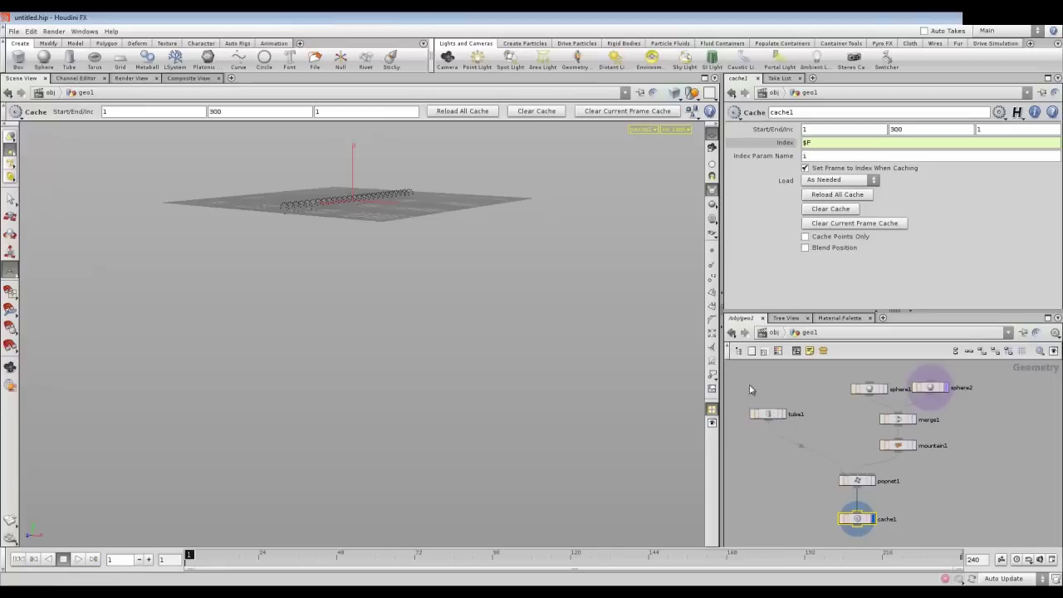
pyautogui.doubleClick(862, 481)
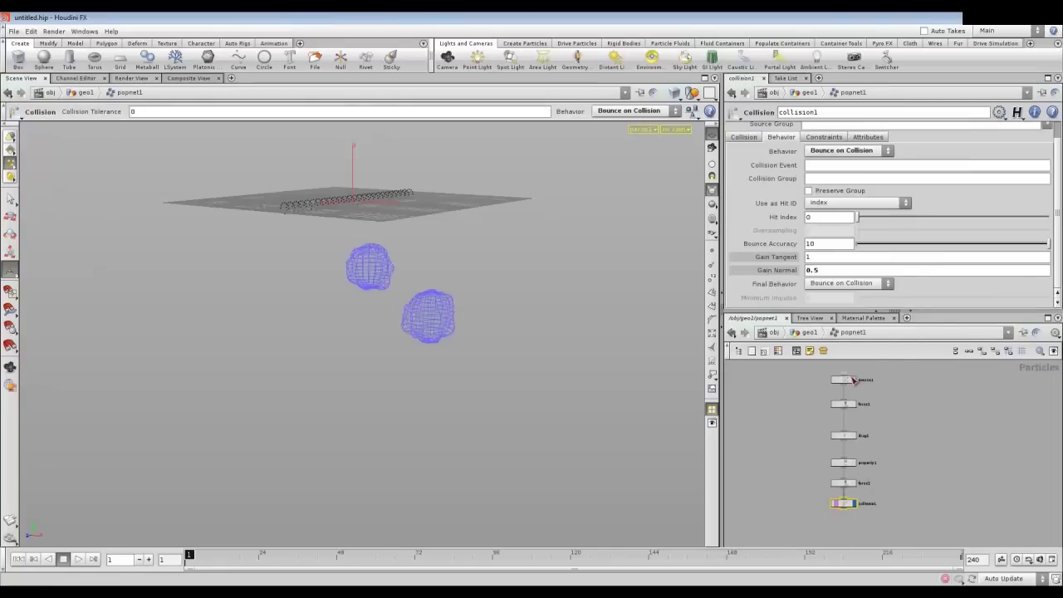
pyautogui.click(807, 333)
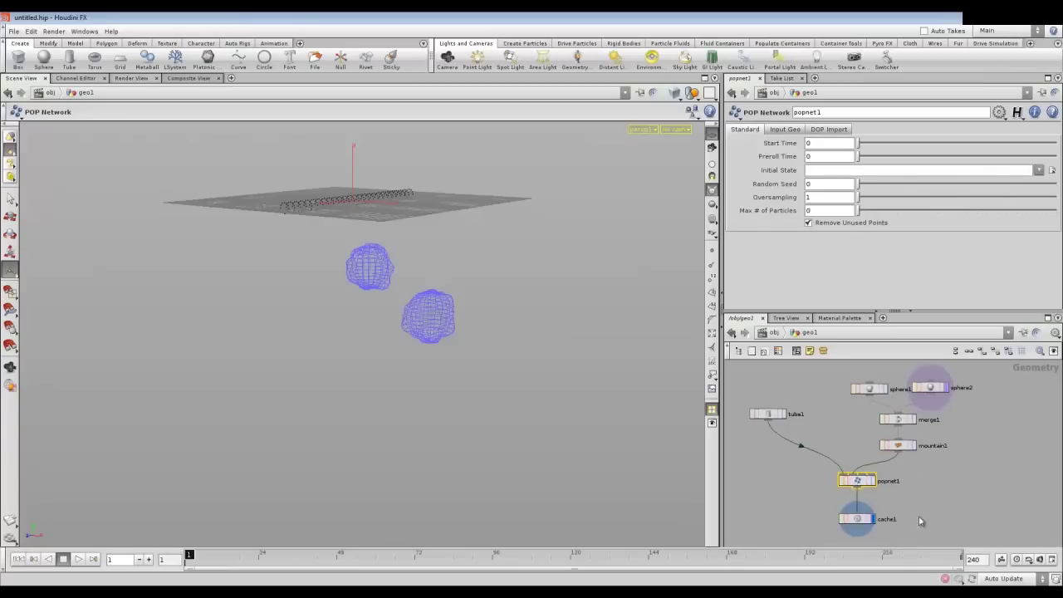
pyautogui.moveTo(902, 491); pyautogui.dragTo(884, 439, button='middle')
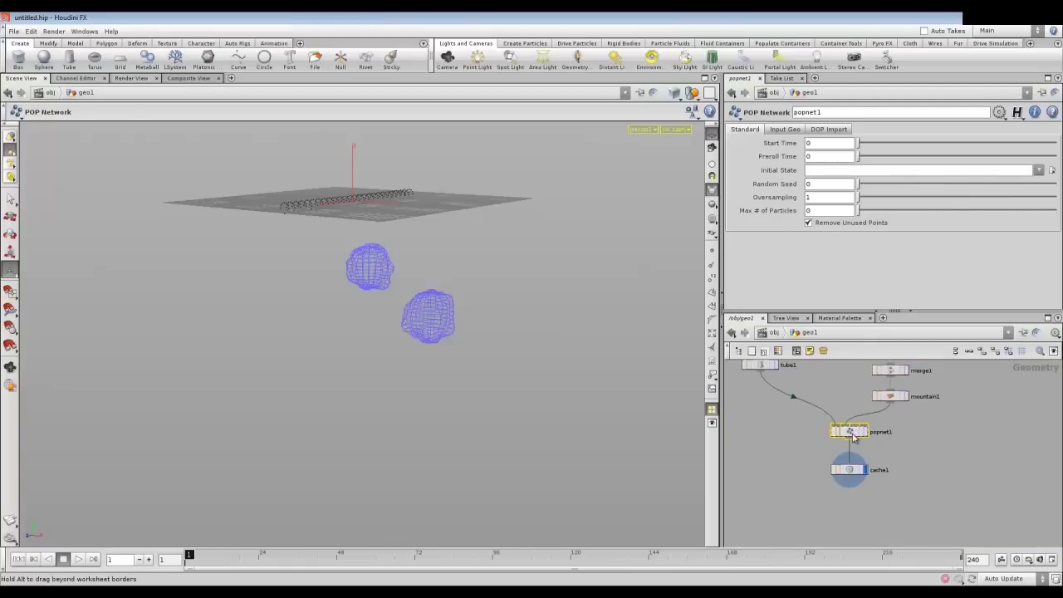
pyautogui.doubleClick(857, 433)
pyautogui.scroll(2, 882, 430)
pyautogui.scroll(1, 888, 406)
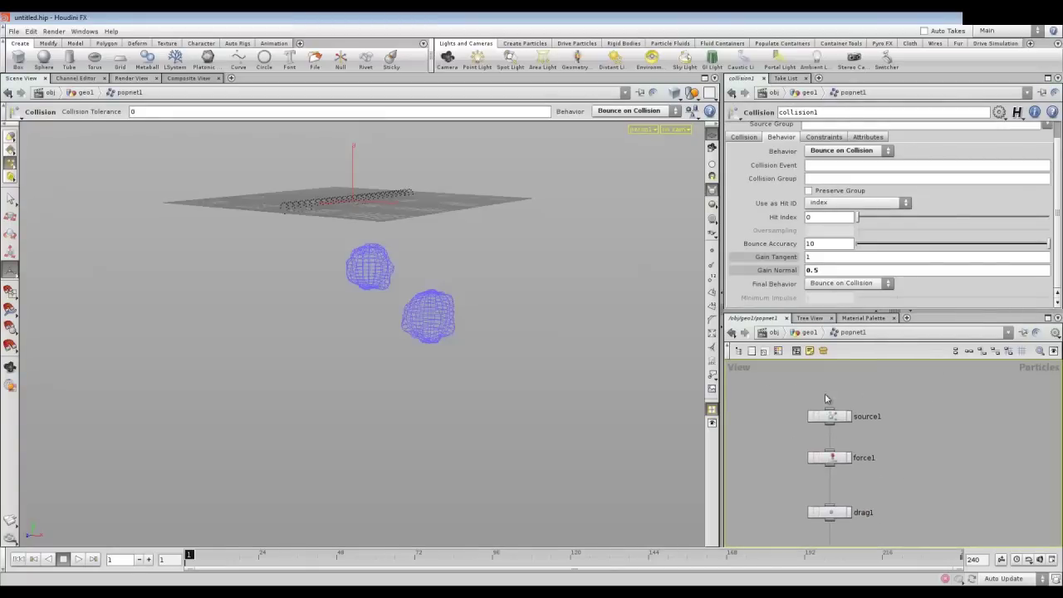
pyautogui.scroll(2, 906, 463)
pyautogui.moveTo(935, 463)
pyautogui.mouseDown(button='middle')
pyautogui.moveTo(947, 411)
pyautogui.moveTo(918, 379)
pyautogui.mouseUp(button='middle')
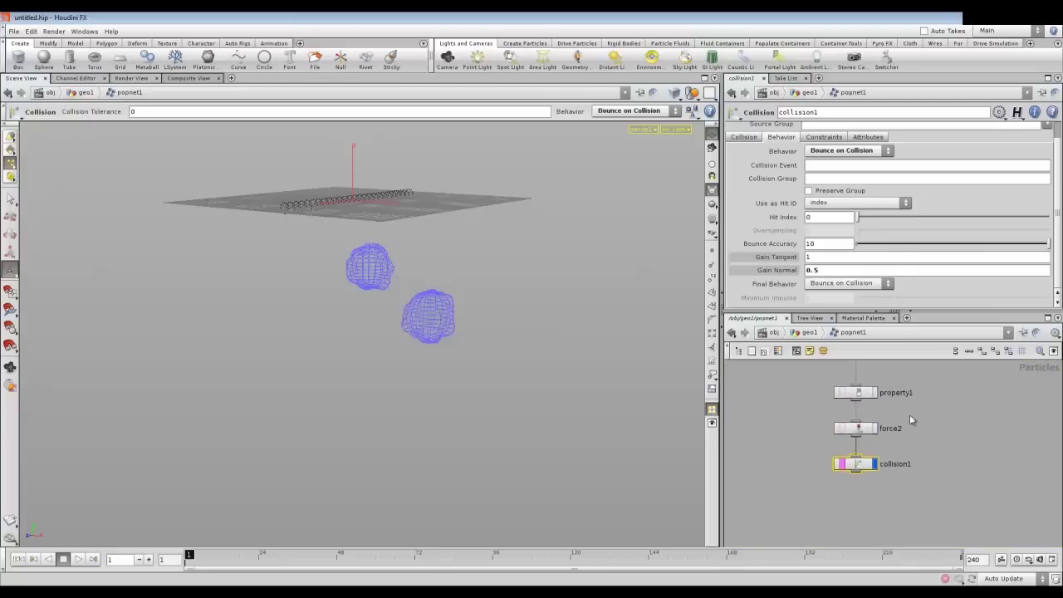
pyautogui.click(857, 394)
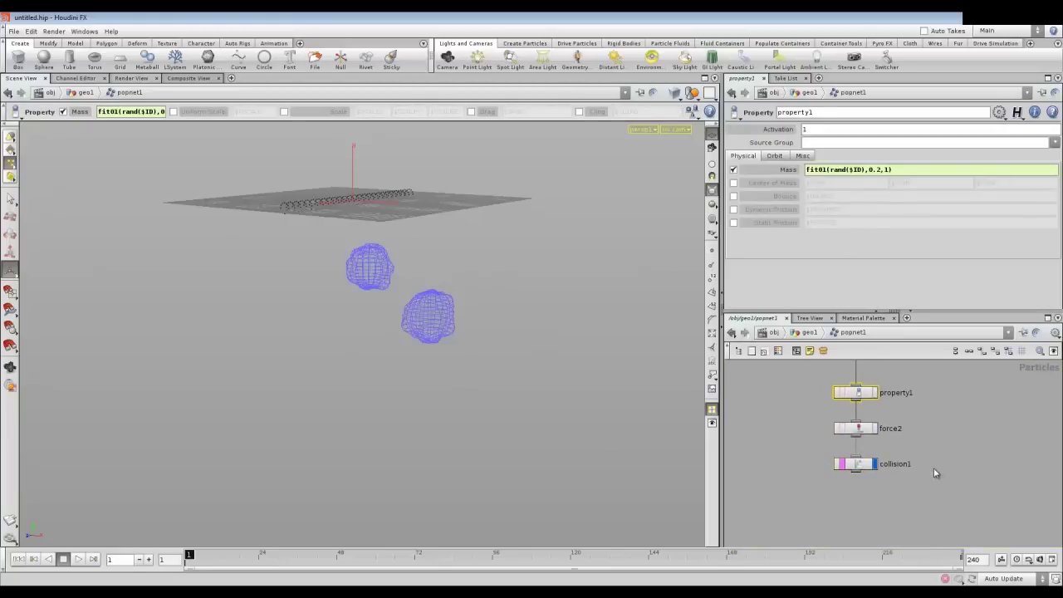
pyautogui.click(861, 430)
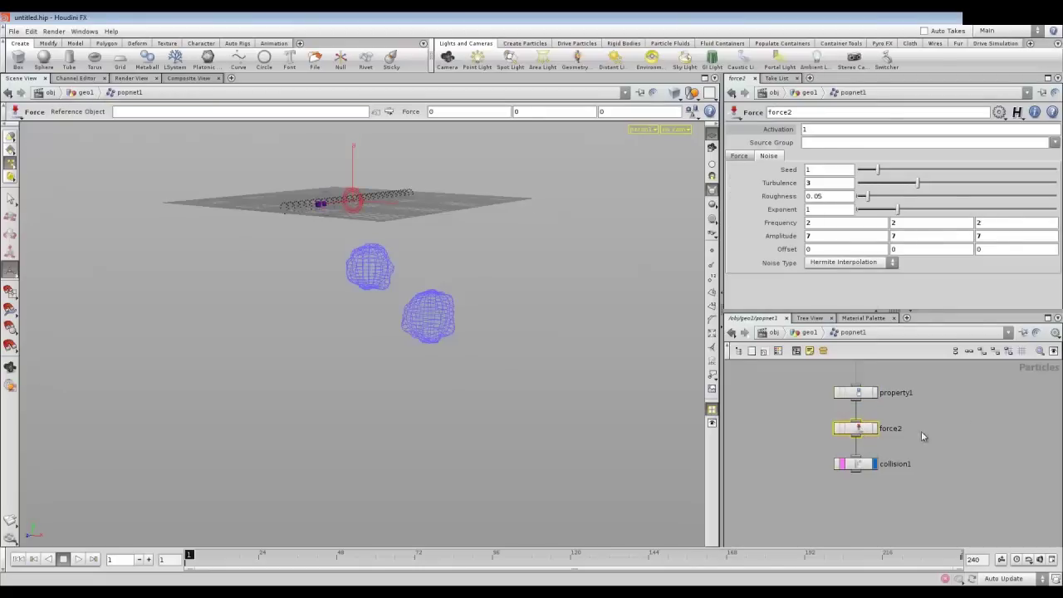
pyautogui.moveTo(921, 436); pyautogui.dragTo(903, 441, button='middle')
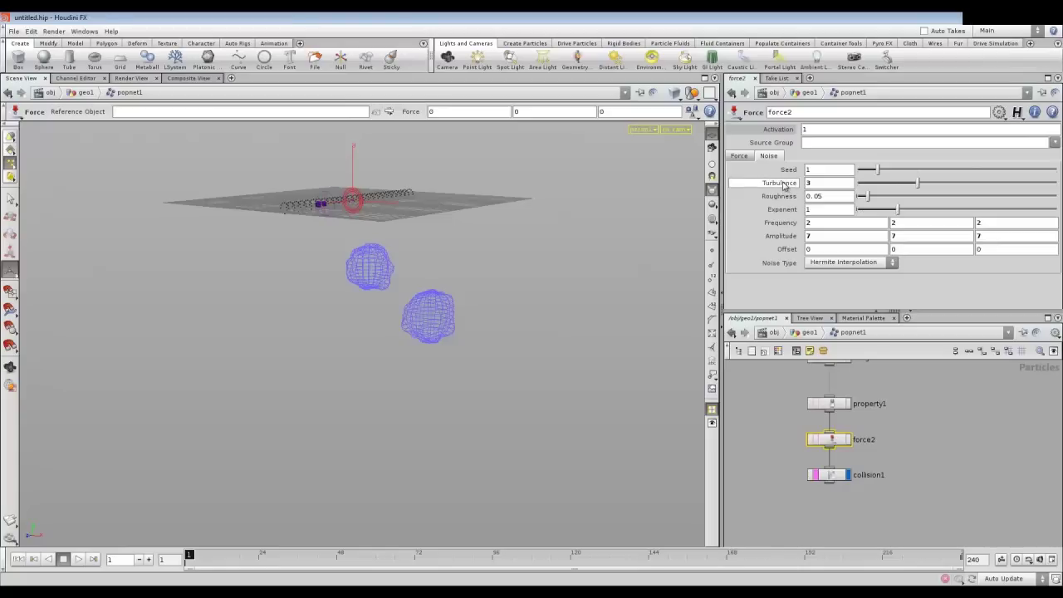
pyautogui.click(834, 480)
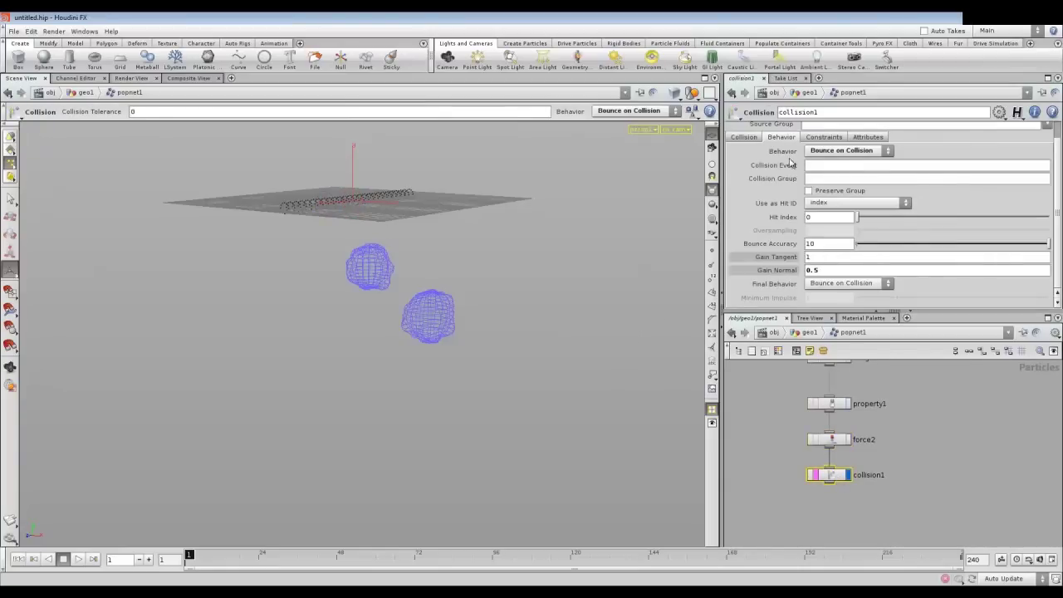
pyautogui.click(743, 137)
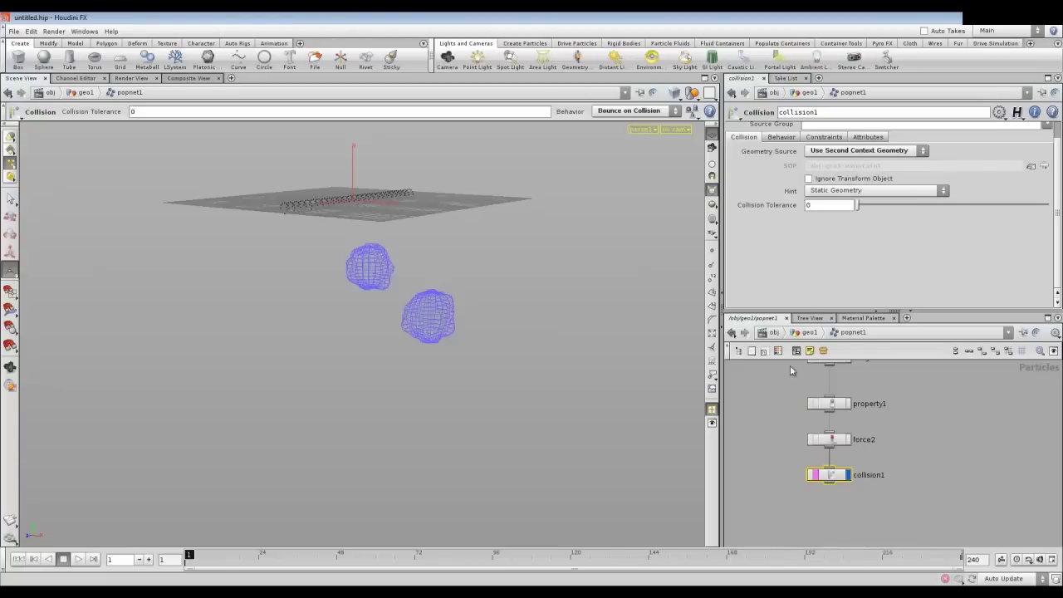
pyautogui.click(809, 333)
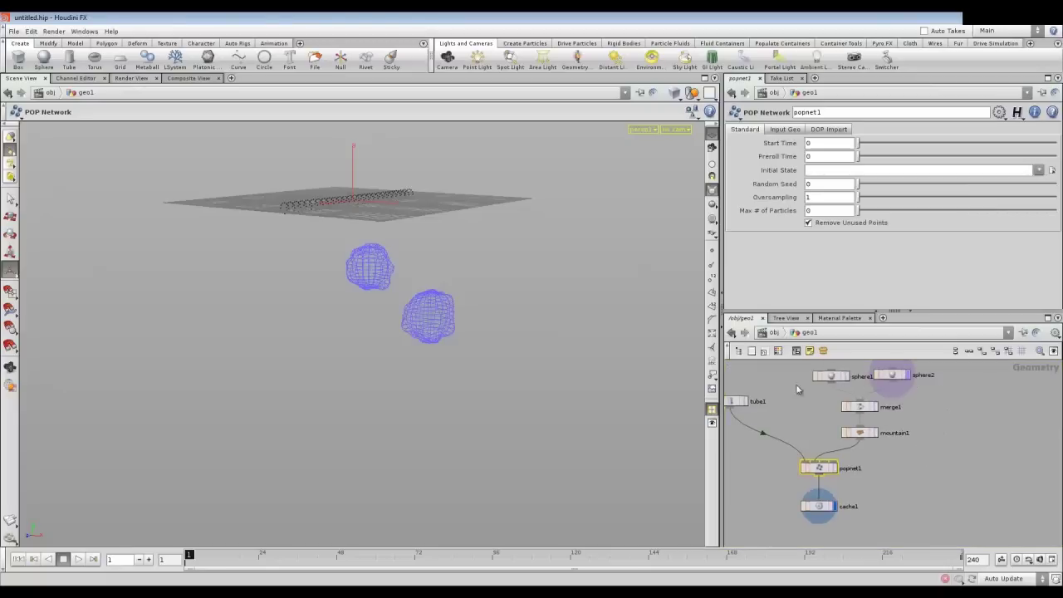
# - Select cache1, move it lower beneath popnet1, preview the cached particles, and rewind to frame 1
pyautogui.moveTo(850, 486); pyautogui.dragTo(892, 421, button='middle')
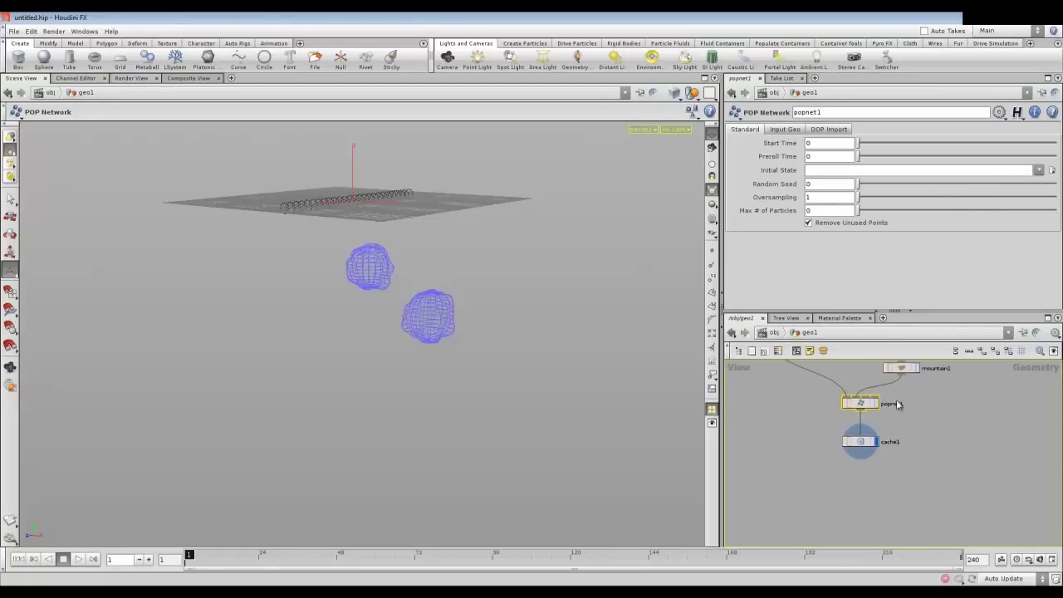
pyautogui.click(859, 444)
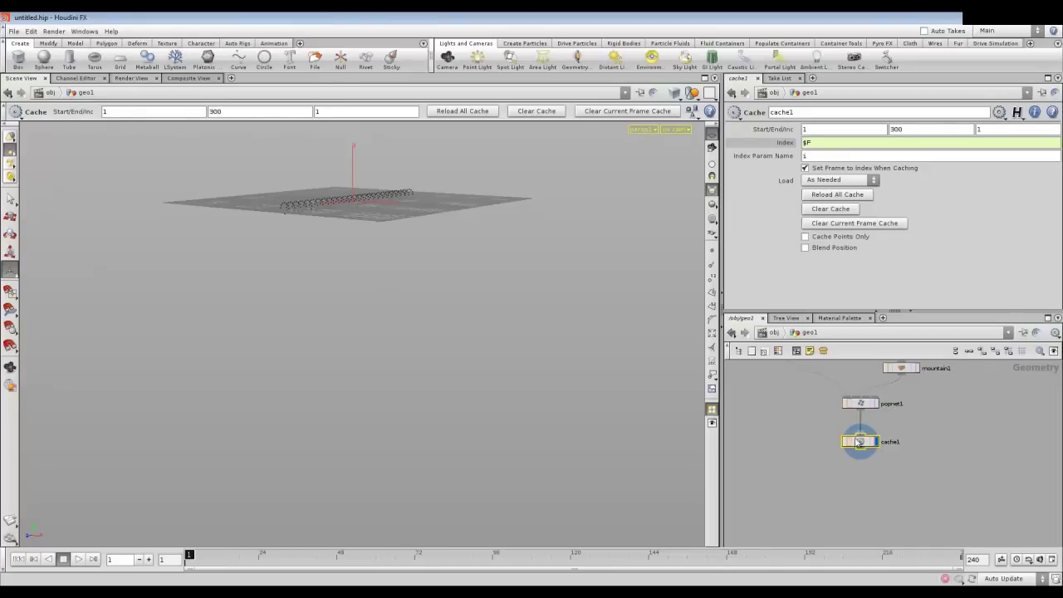
pyautogui.moveTo(861, 444); pyautogui.dragTo(860, 467)
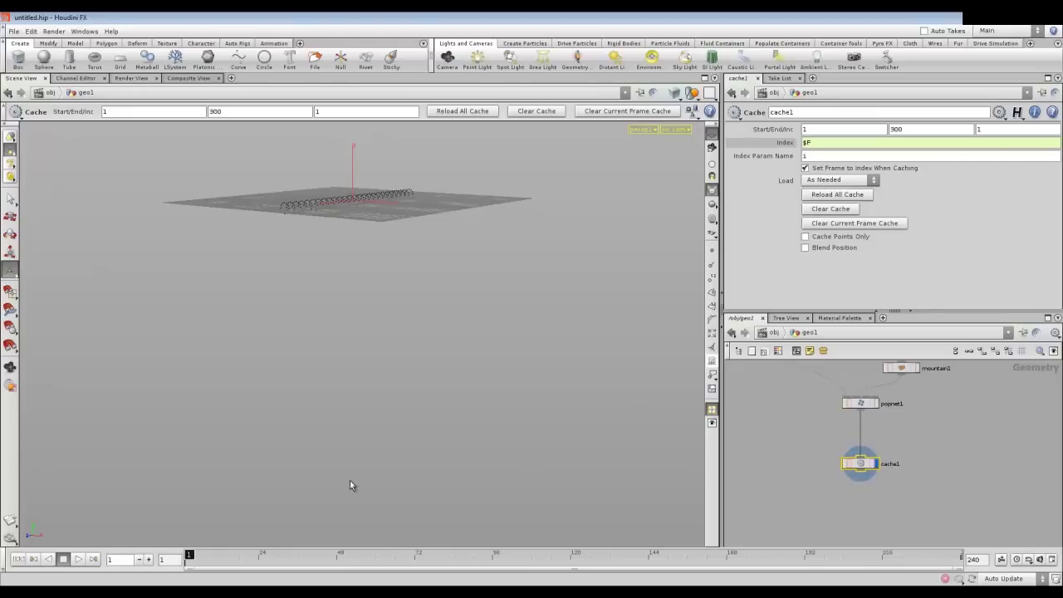
pyautogui.click(201, 559)
pyautogui.moveTo(212, 560); pyautogui.dragTo(333, 559)
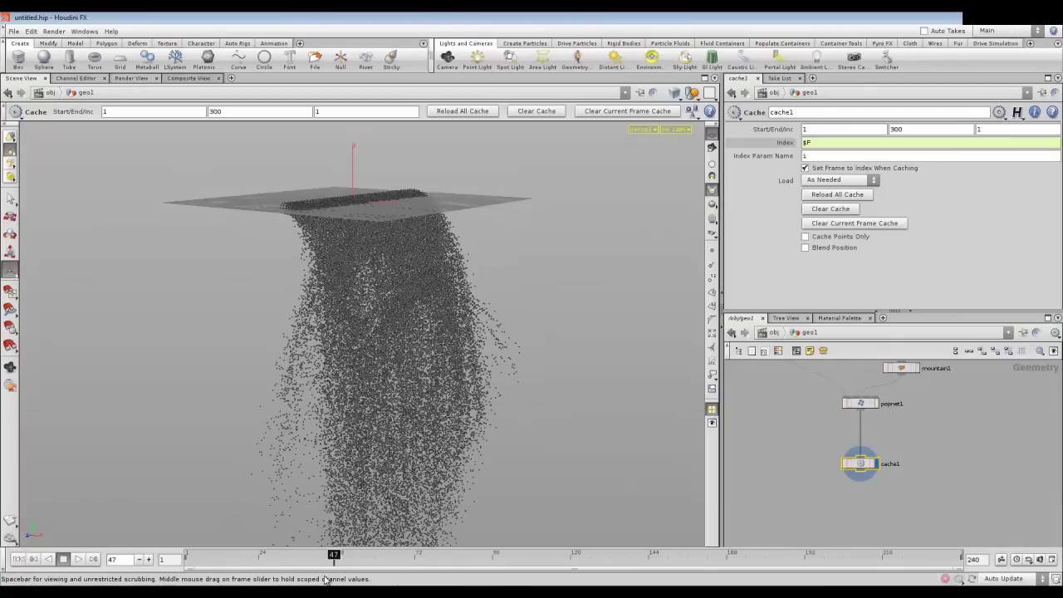
pyautogui.click(19, 559)
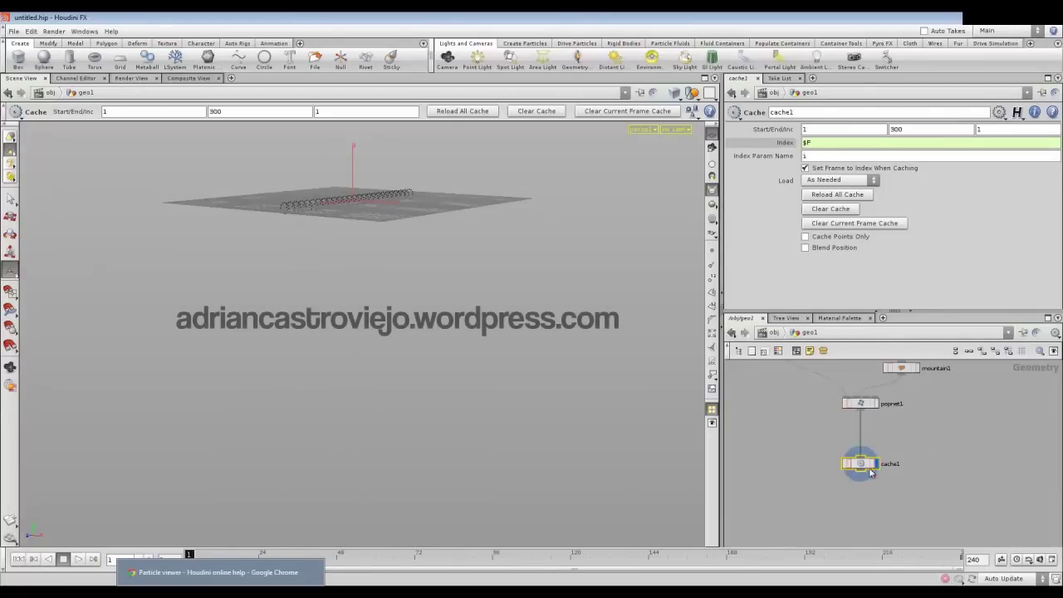
# - Place cache1 directly under popnet1, then select the spheres, merge1, mountain1, popnet1 and tube1
pyautogui.moveTo(870, 473); pyautogui.dragTo(850, 480)
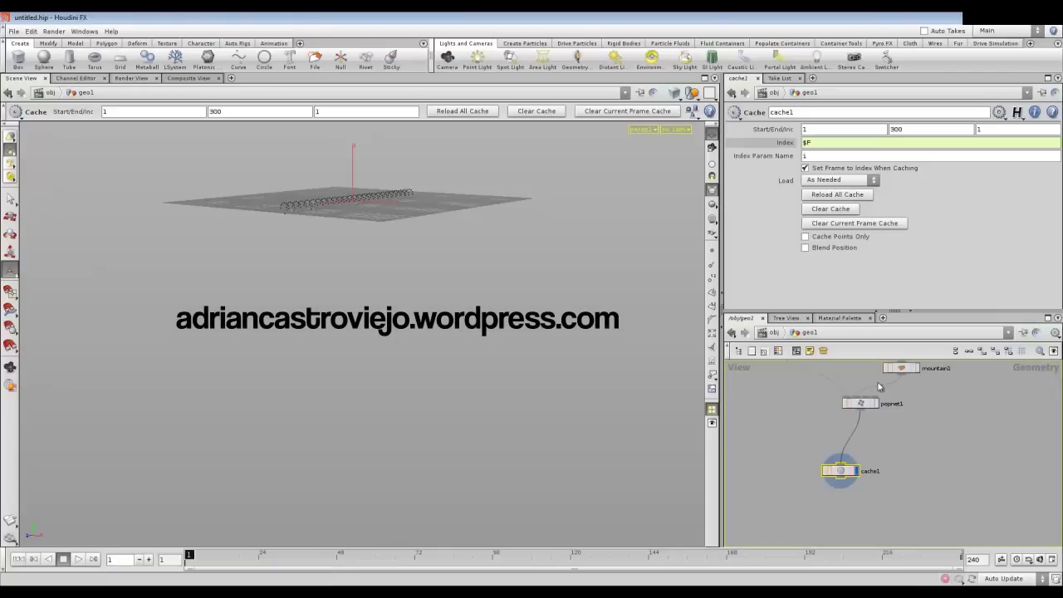
pyautogui.scroll(-3, 929, 417)
pyautogui.moveTo(956, 407); pyautogui.dragTo(979, 489, button='middle')
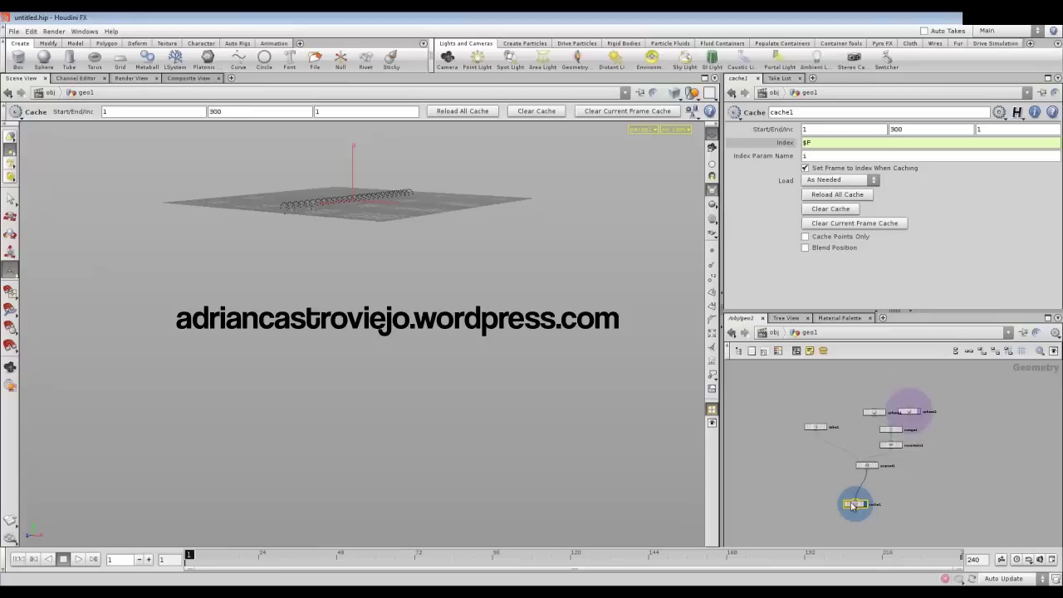
pyautogui.moveTo(853, 506); pyautogui.dragTo(863, 509)
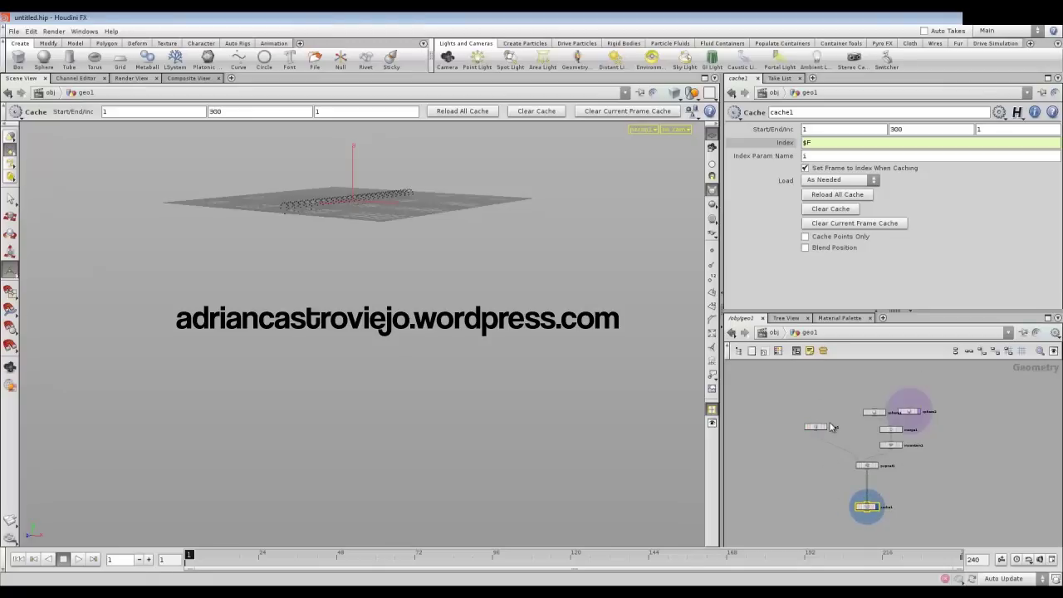
pyautogui.moveTo(860, 396); pyautogui.dragTo(768, 477)
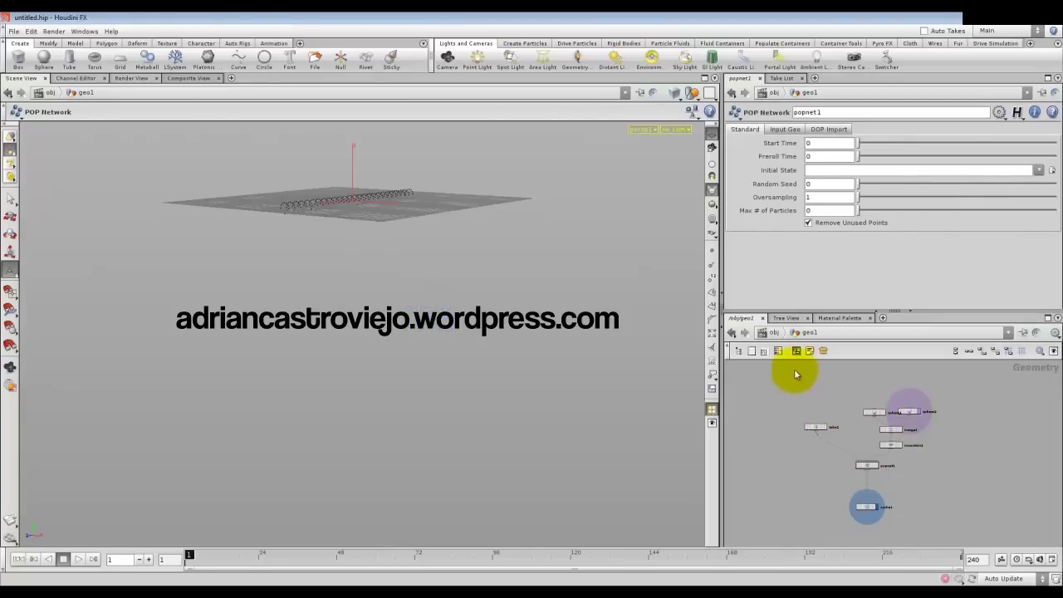
pyautogui.moveTo(794, 386); pyautogui.dragTo(922, 467)
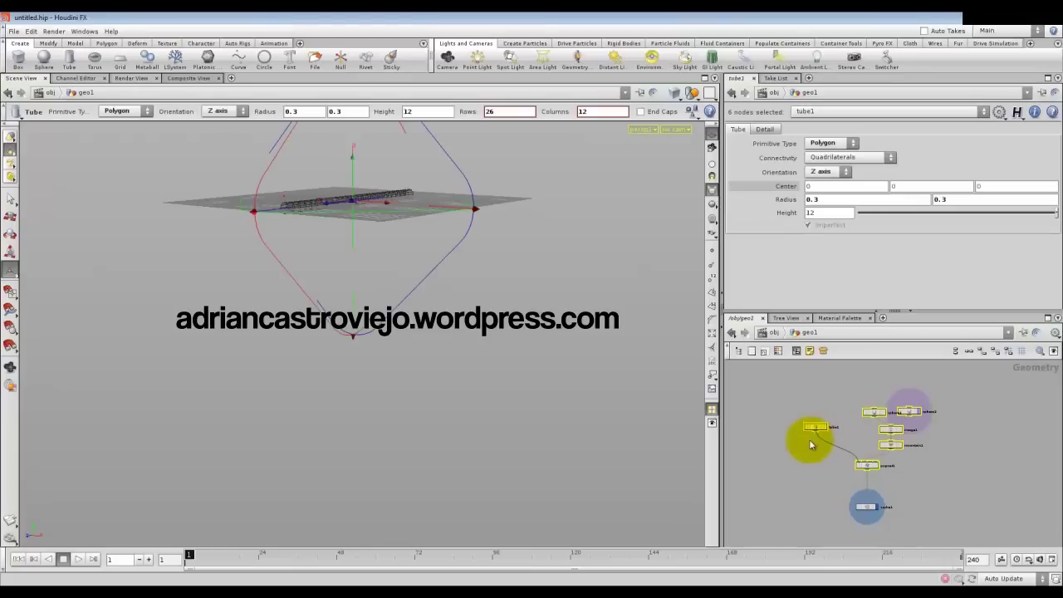